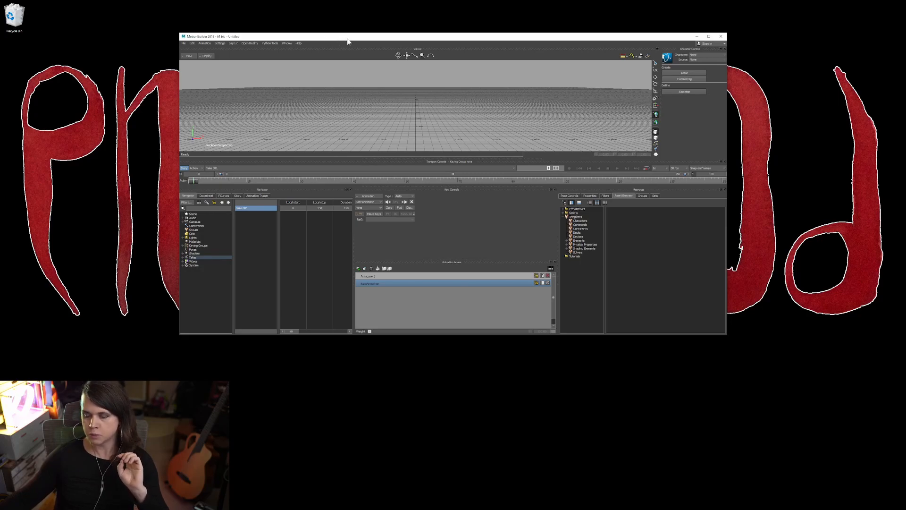
drag(350, 42, 333, 38)
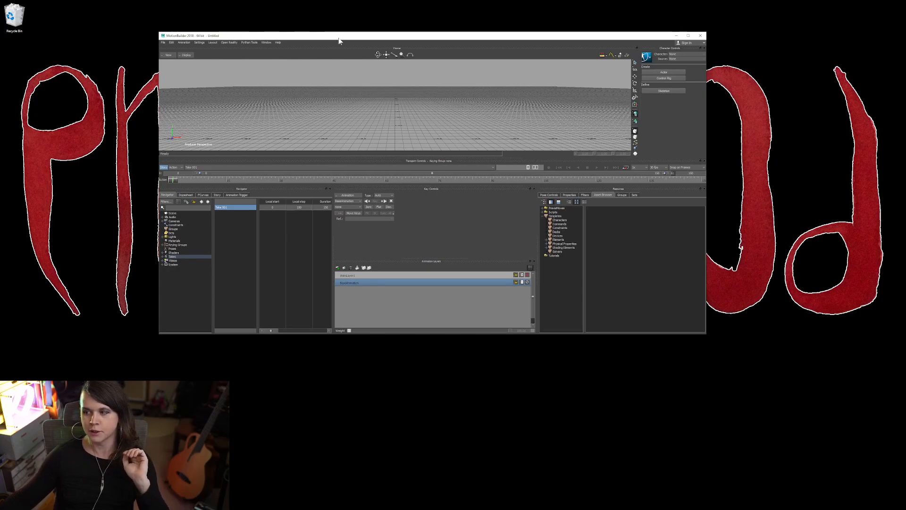
drag(347, 38, 349, 39)
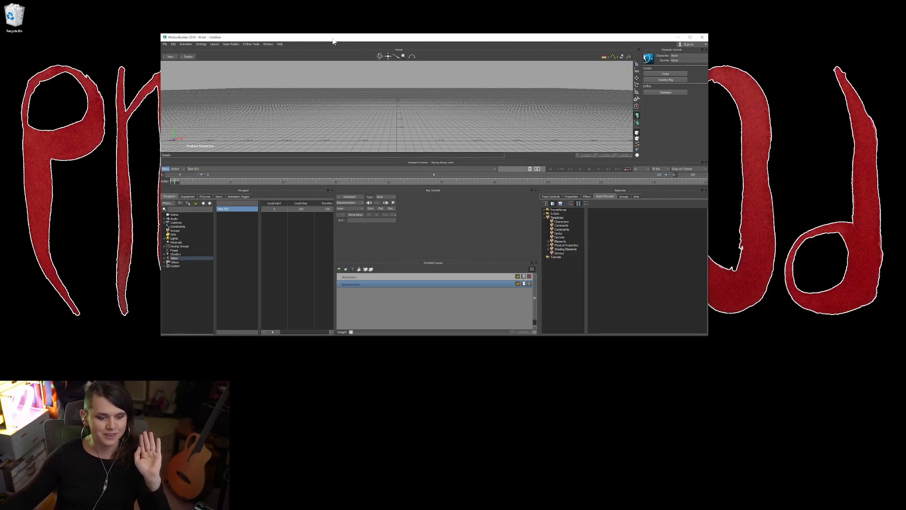
drag(313, 39, 286, 43)
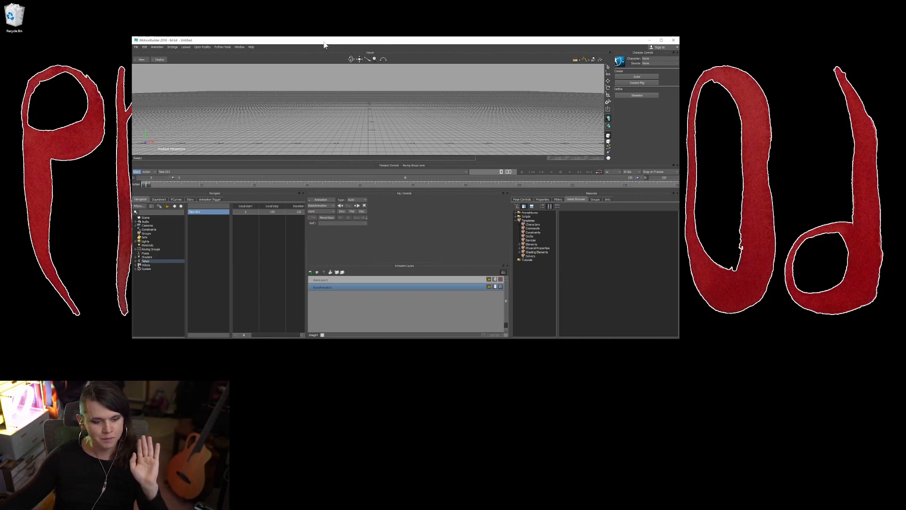
drag(323, 45, 345, 47)
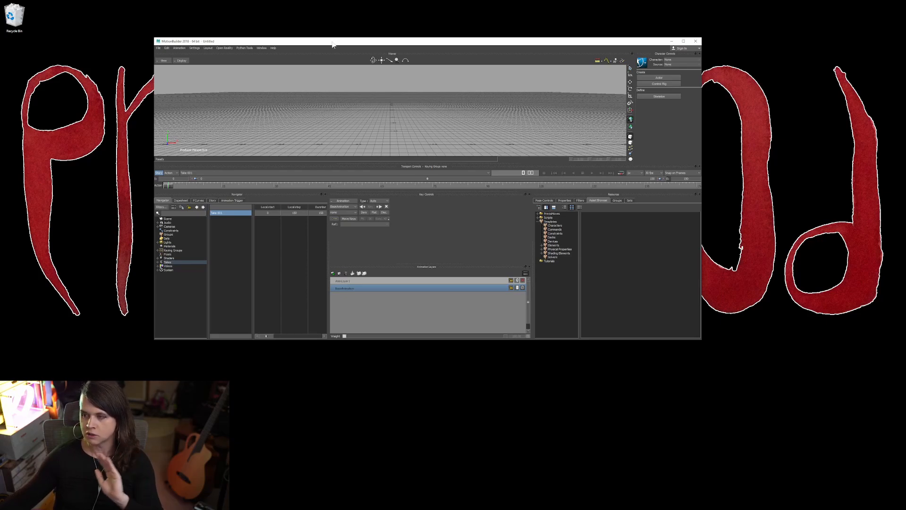
drag(333, 45, 312, 45)
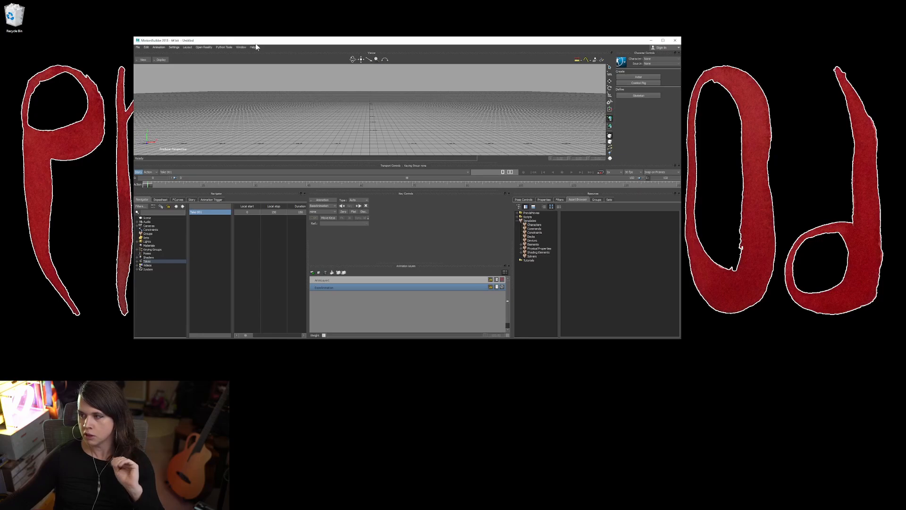
drag(354, 44, 377, 47)
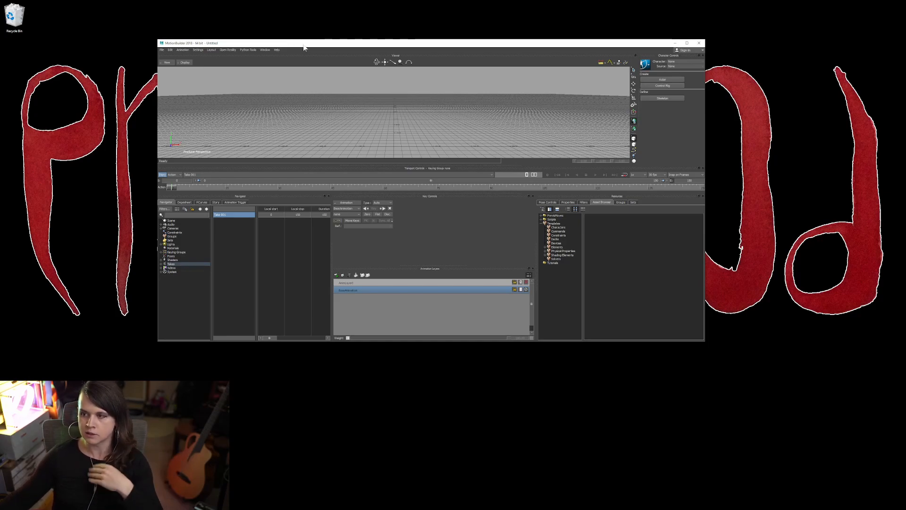
drag(303, 46, 310, 43)
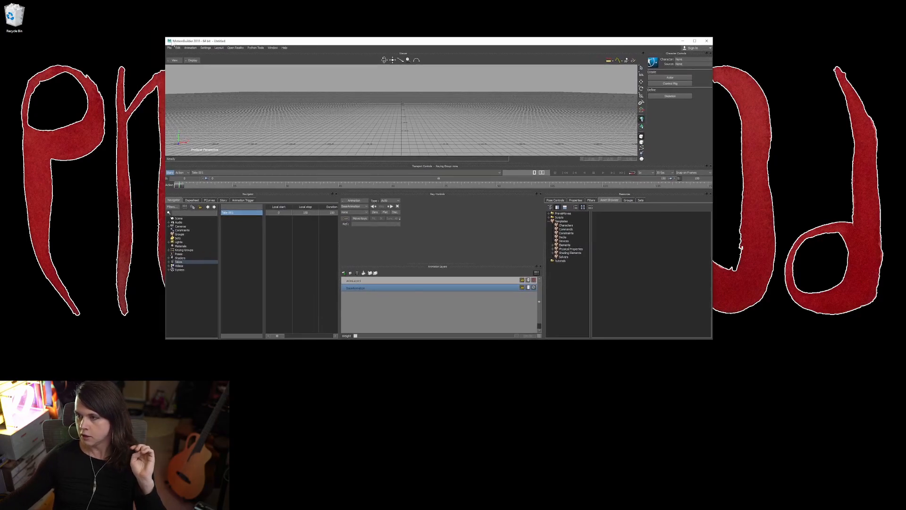
- Maximize the main window and apply the Editing layout
drag(200, 42, 255, 0)
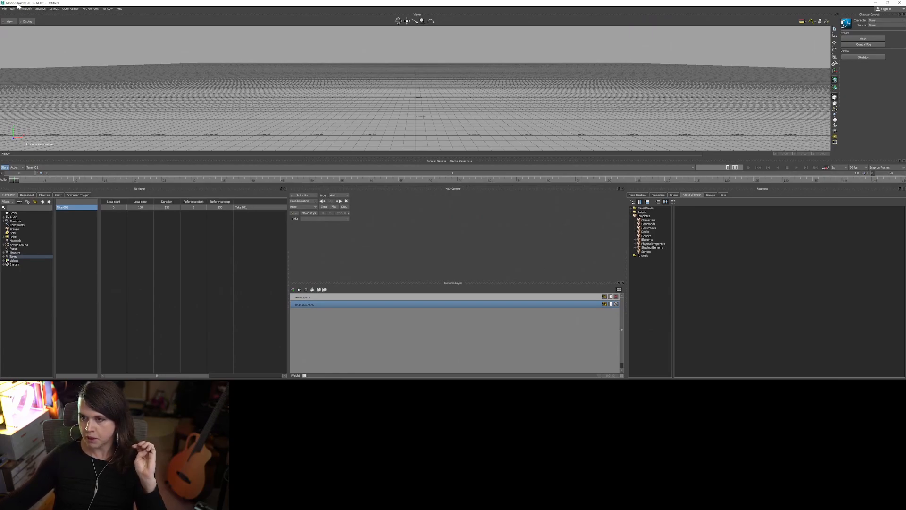
click(53, 9)
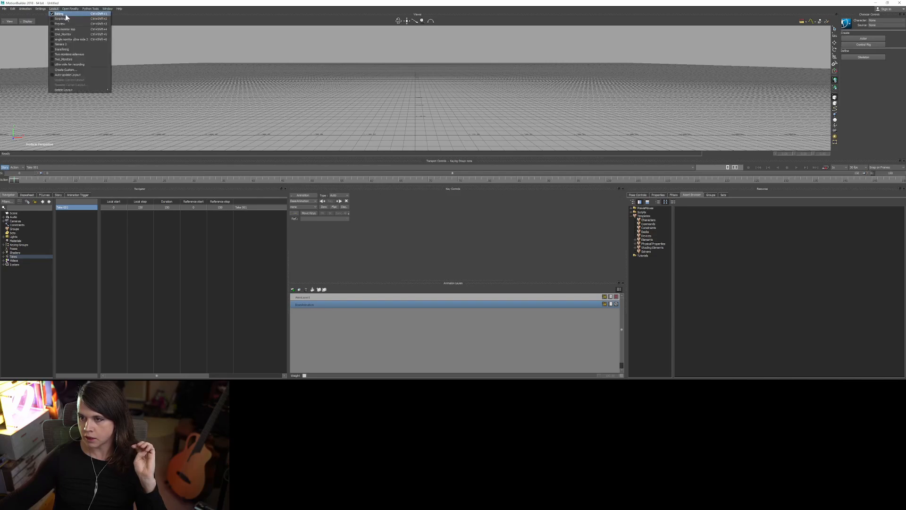
click(66, 18)
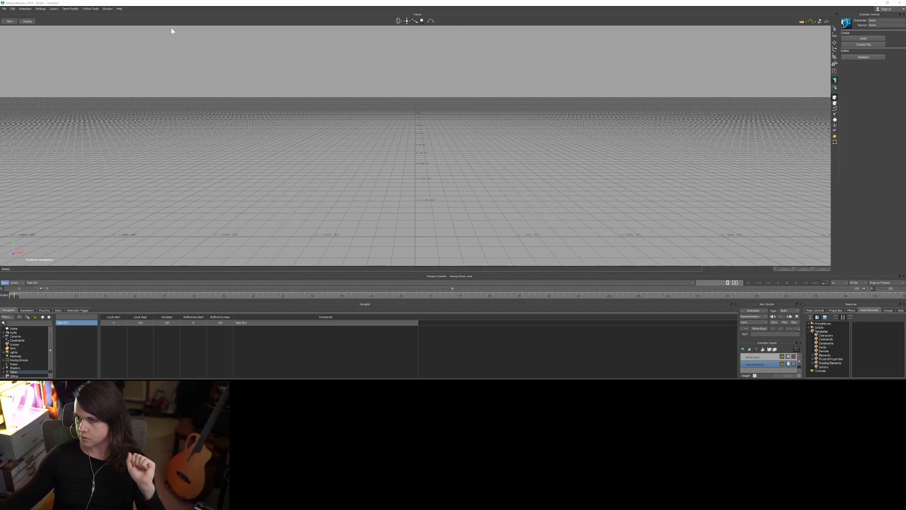
click(53, 10)
click(61, 13)
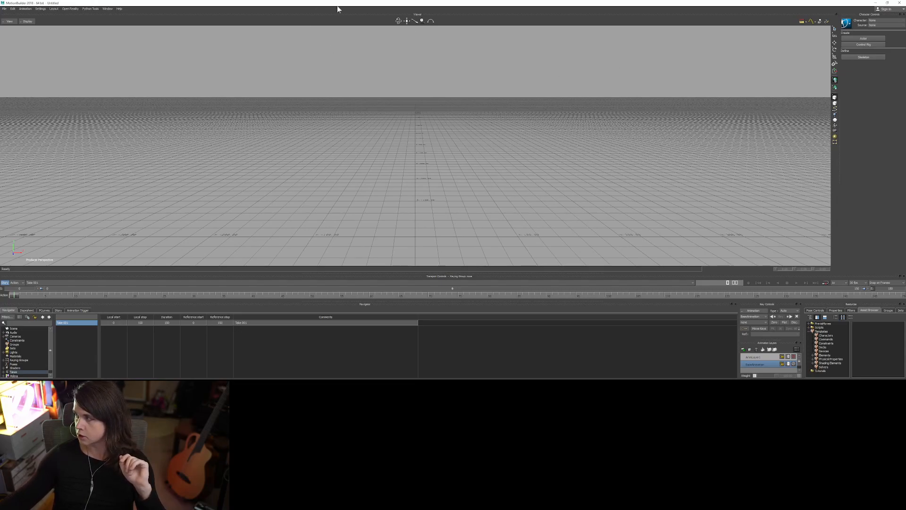
- Resize the main window to cover the left part of the screen and undock the Navigator into an enlarged window at the upper right
drag(338, 6, 28, 10)
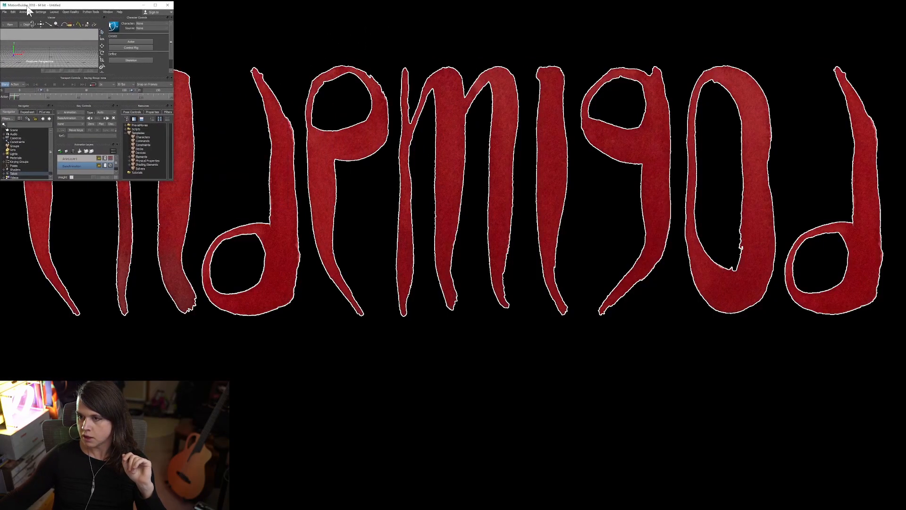
drag(172, 181, 404, 379)
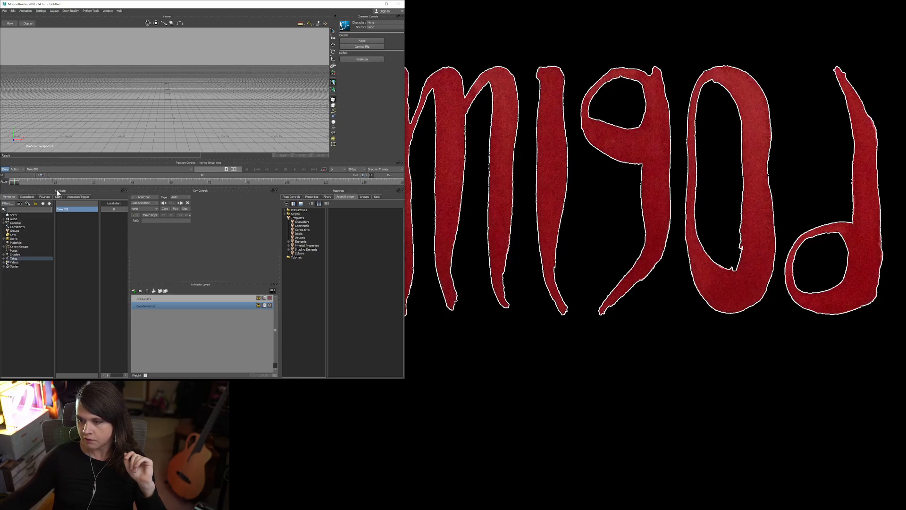
drag(57, 190, 622, 39)
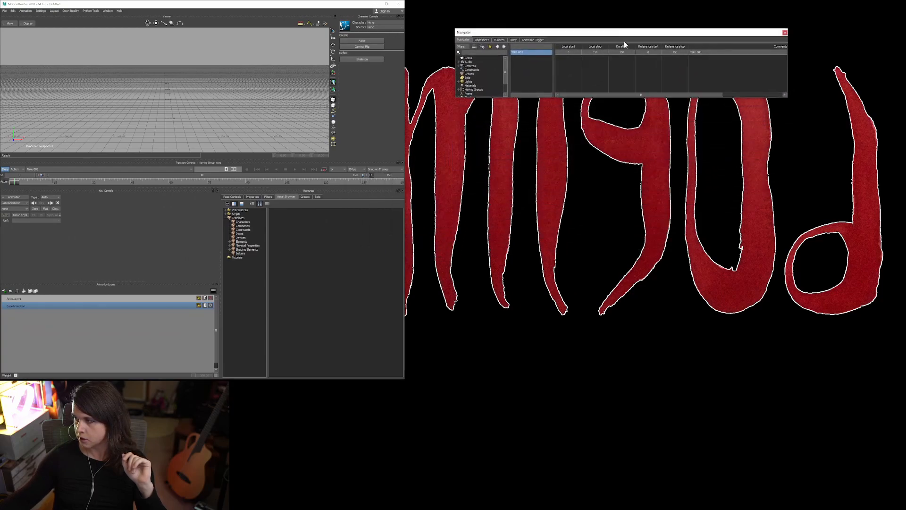
drag(606, 97, 607, 273)
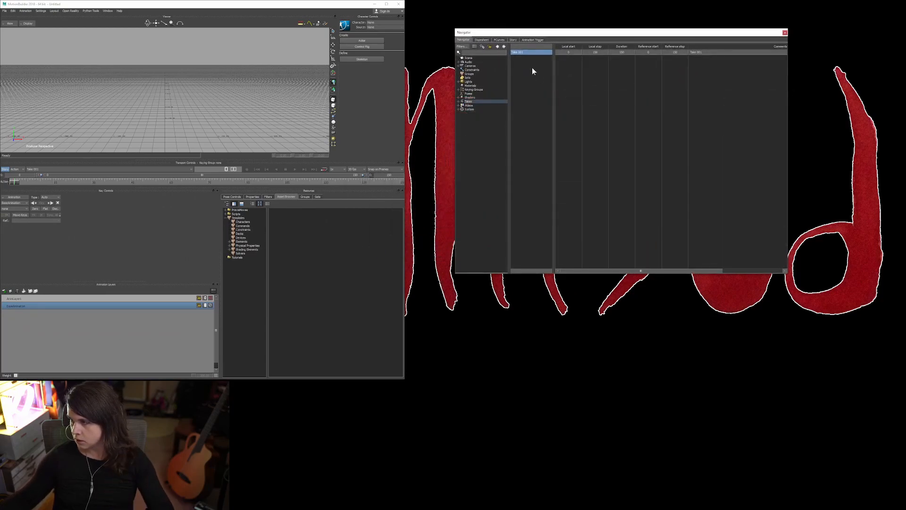
drag(527, 32, 632, 5)
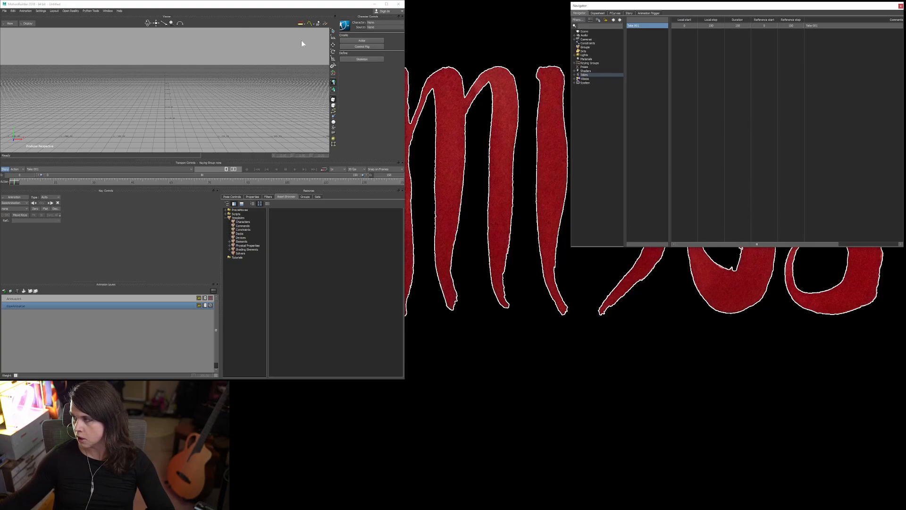
- Show FCurves in the floating Navigator window and stretch the window down to the bottom of the screen
click(614, 13)
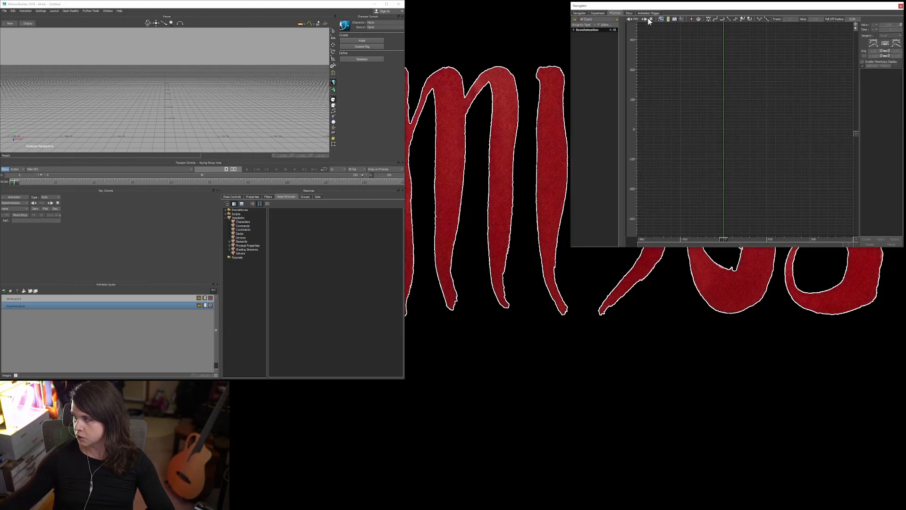
click(628, 13)
click(615, 14)
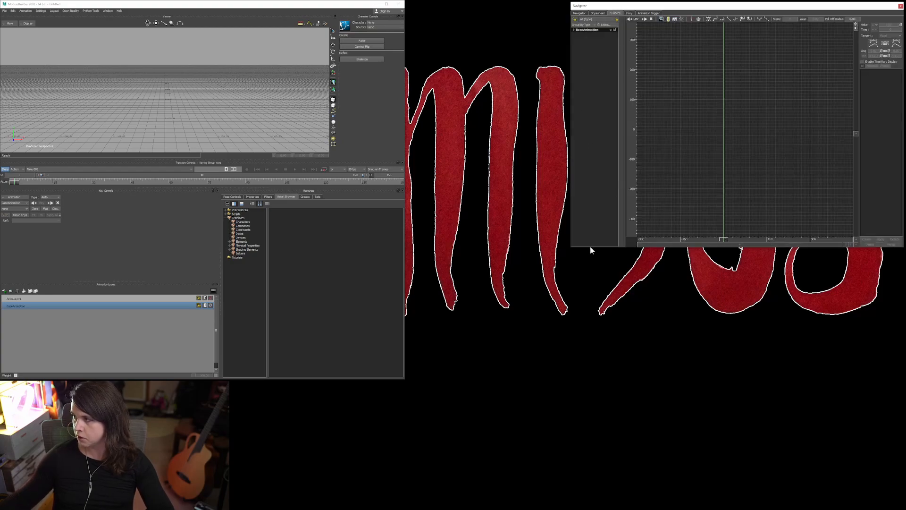
drag(571, 247, 527, 377)
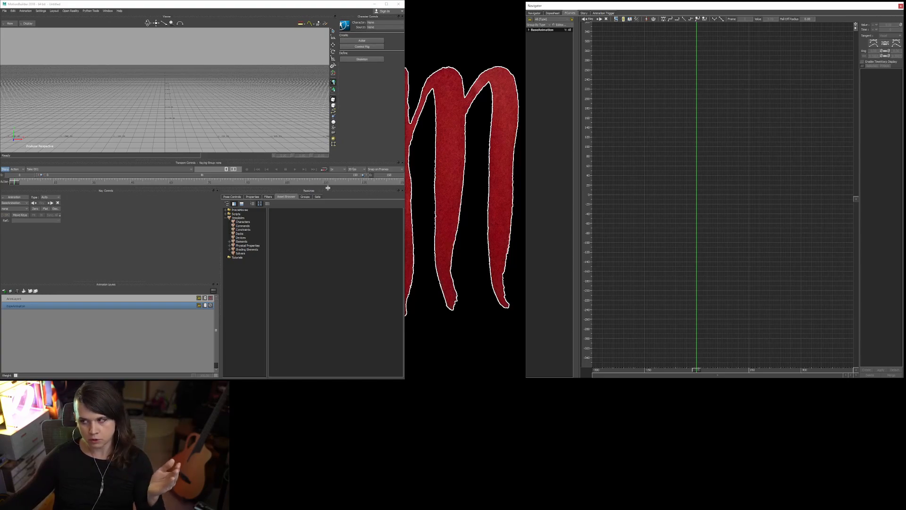
mouse_move(524, 98)
mouse_down()
mouse_move(467, 97)
mouse_move(534, 99)
mouse_move(525, 102)
mouse_up()
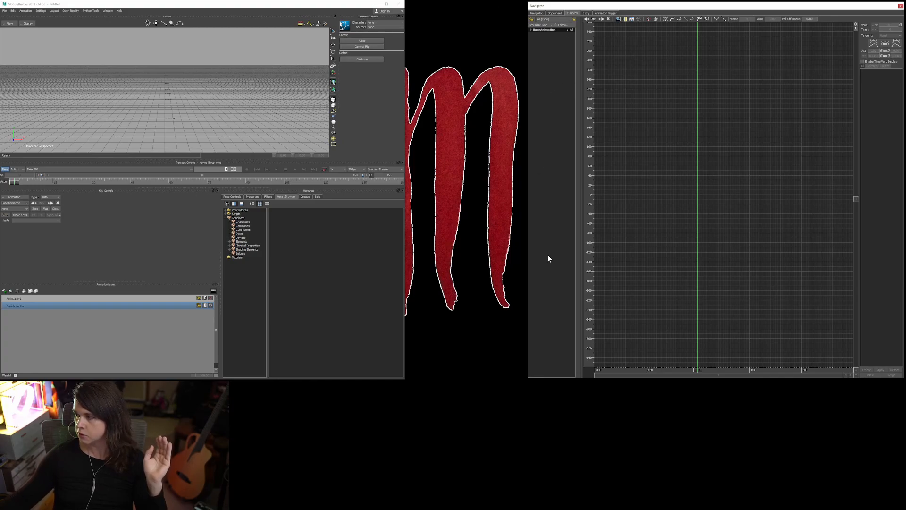
mouse_move(528, 377)
mouse_down()
mouse_move(520, 350)
mouse_move(461, 313)
mouse_move(375, 318)
mouse_move(315, 336)
mouse_move(506, 325)
mouse_move(548, 361)
mouse_move(535, 377)
mouse_up()
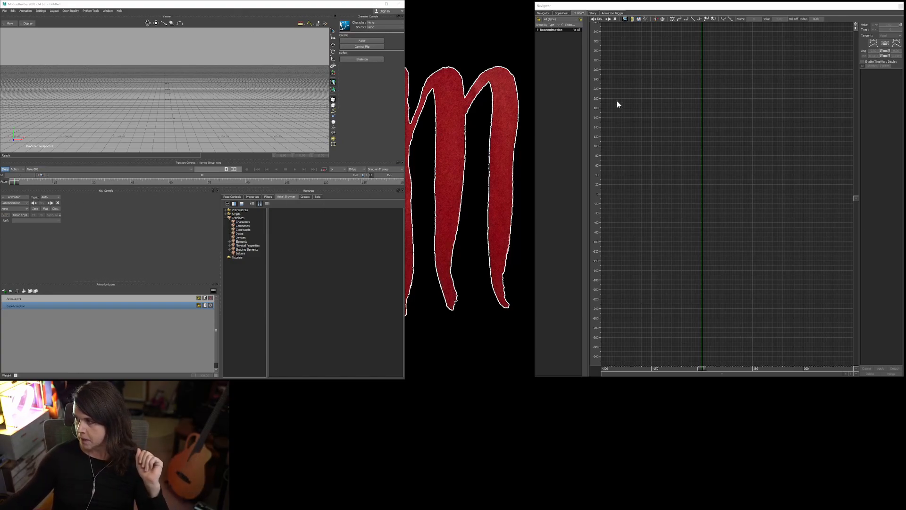
click(554, 7)
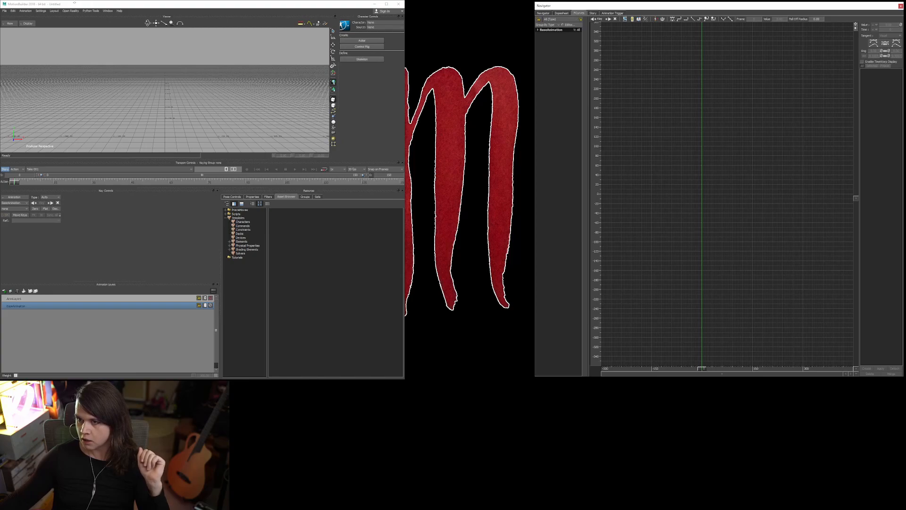
click(31, 7)
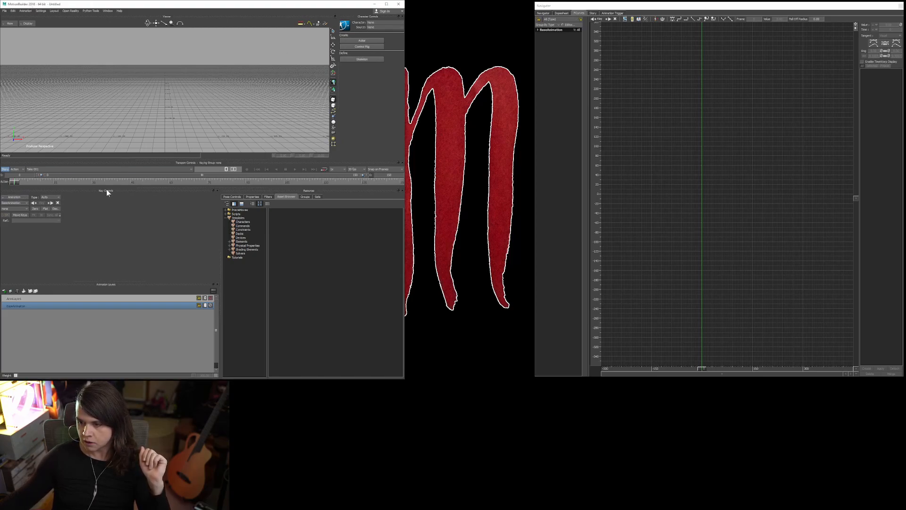
- Undock Key Controls and Animation Layers and stack them as floating windows between the main window and the Navigator
drag(101, 188, 481, 150)
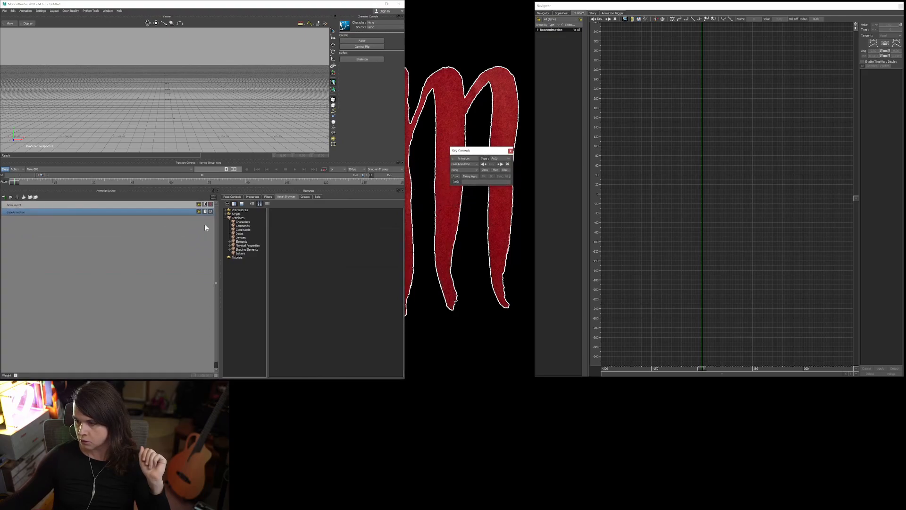
drag(106, 190, 460, 245)
drag(467, 150, 460, 194)
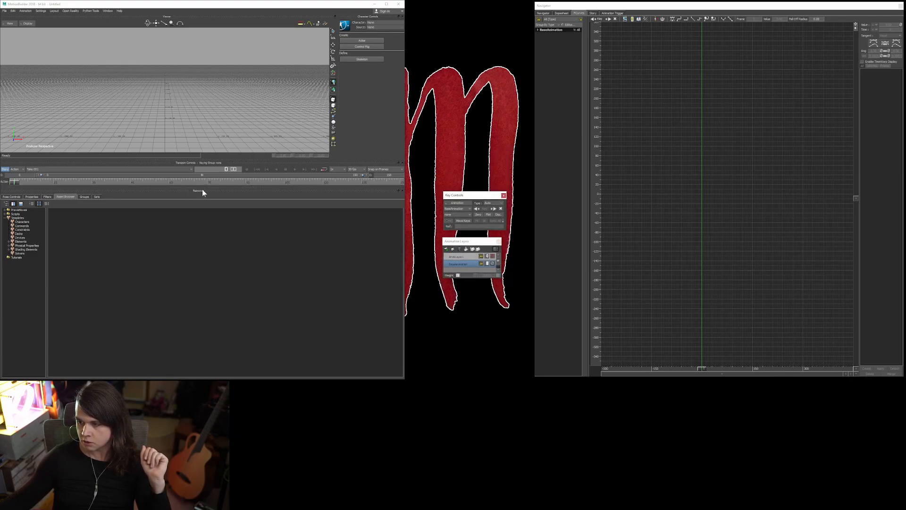
- Undock Resources and Character Controls, placing Character Controls at the top of the central gap and Resources at its bottom
drag(200, 190, 468, 101)
drag(518, 166, 584, 190)
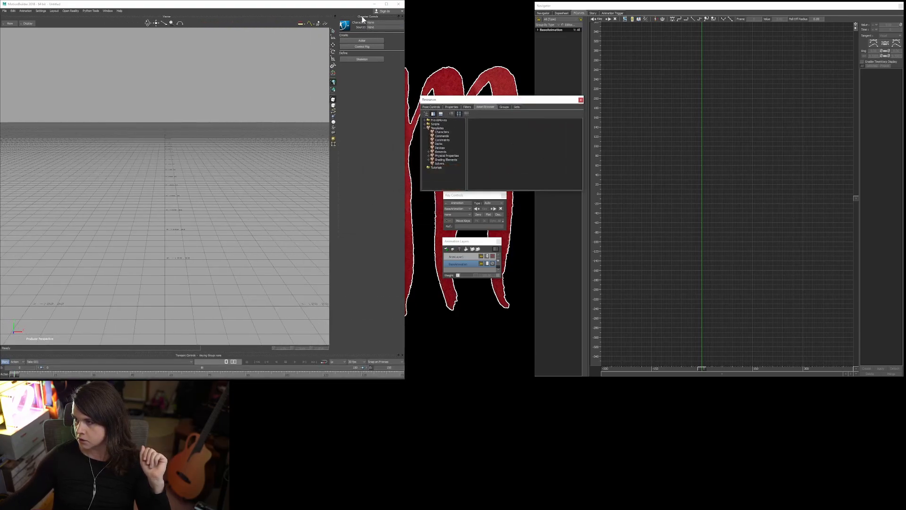
drag(363, 18, 453, 11)
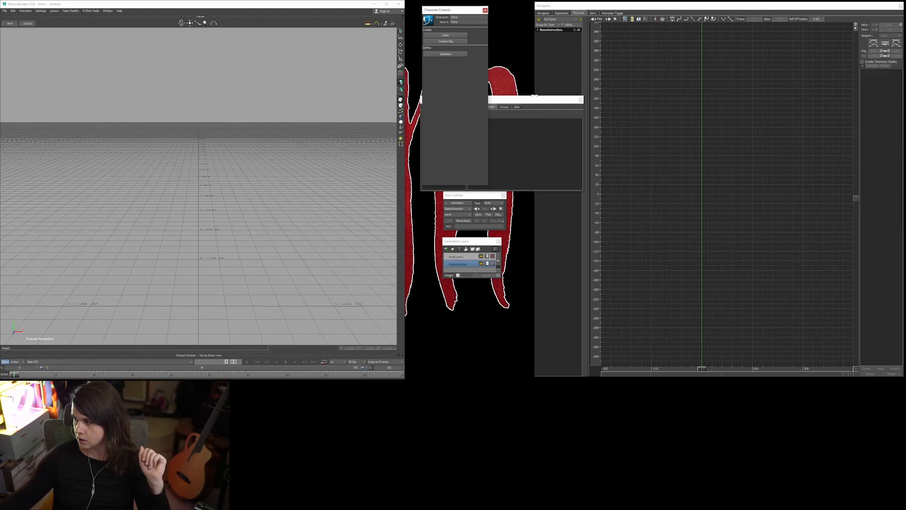
drag(535, 95, 521, 287)
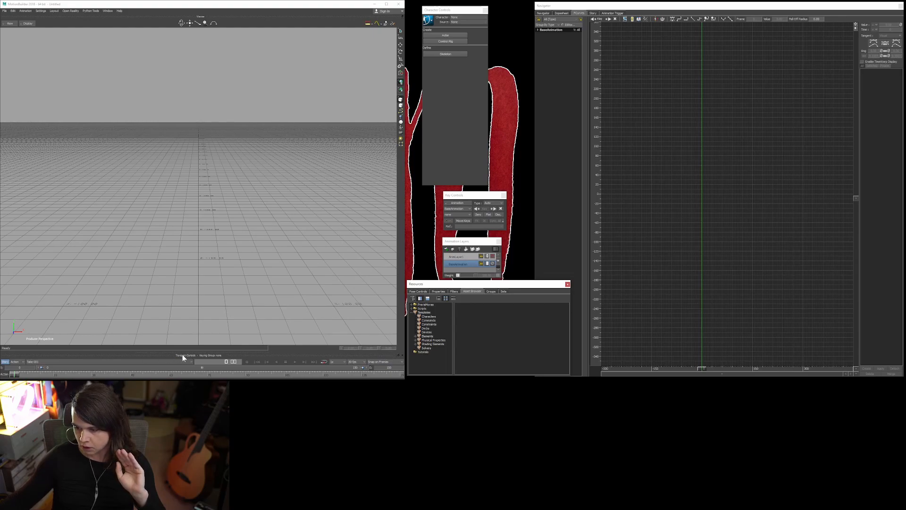
- Undock the Transport Controls as a full-width strip along the bottom and fit the main, Resources and Navigator windows above it
drag(189, 355, 524, 249)
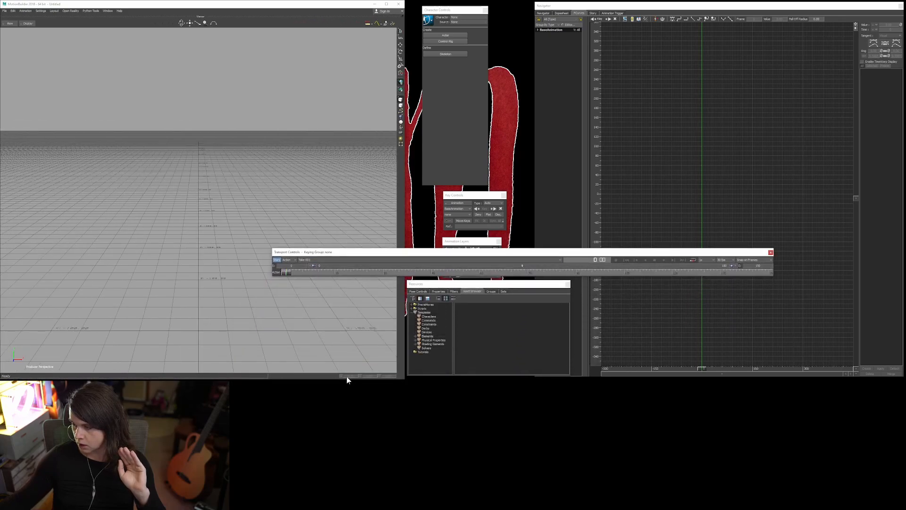
drag(343, 379, 348, 334)
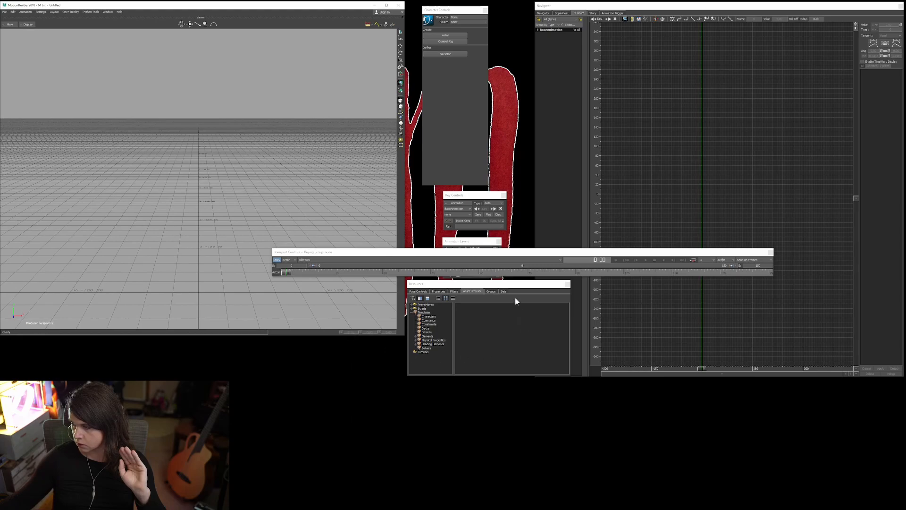
drag(513, 288, 510, 240)
drag(556, 375, 555, 339)
drag(404, 263, 772, 262)
drag(368, 252, 96, 354)
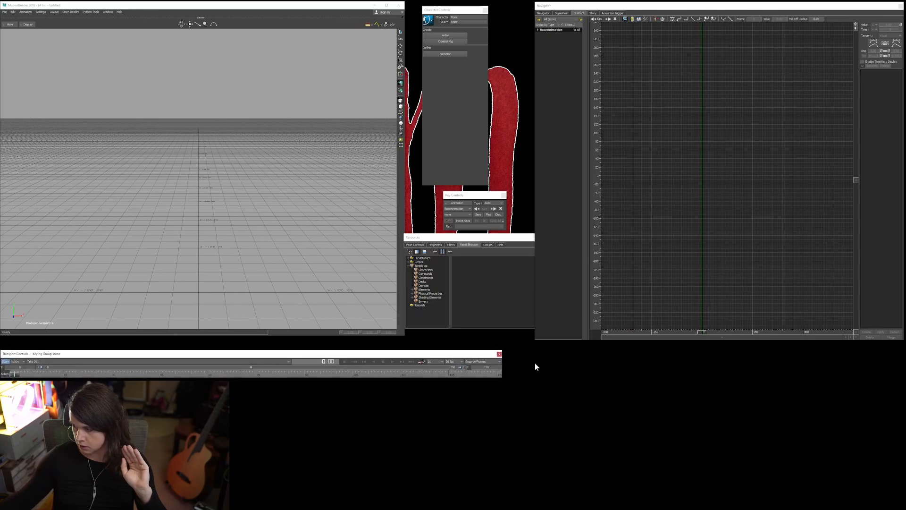
drag(502, 363, 903, 369)
drag(590, 339, 589, 348)
drag(389, 336, 390, 349)
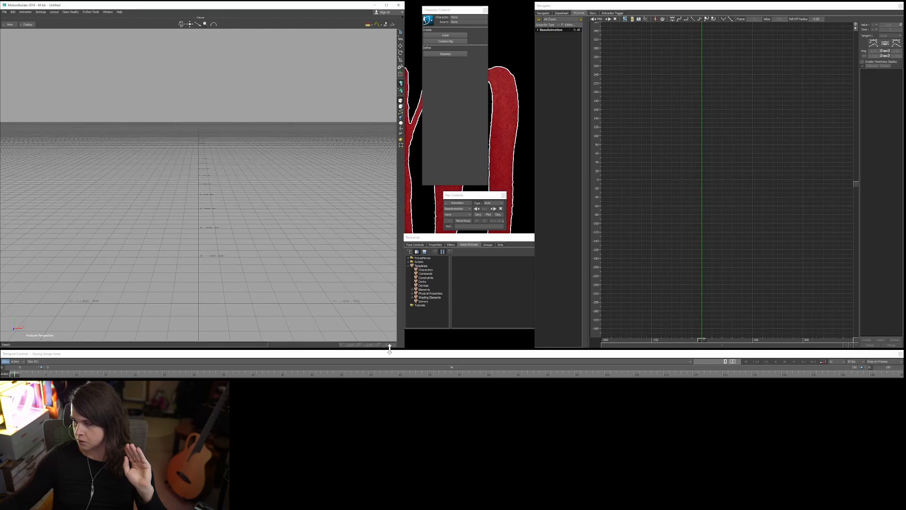
- Line up Character Controls and Animation Layers at the top of the central gap, with Key Controls directly beneath Animation Layers
drag(454, 10, 444, 9)
drag(495, 237, 516, 13)
click(485, 242)
drag(451, 13, 443, 10)
drag(499, 14, 498, 9)
drag(484, 198, 511, 57)
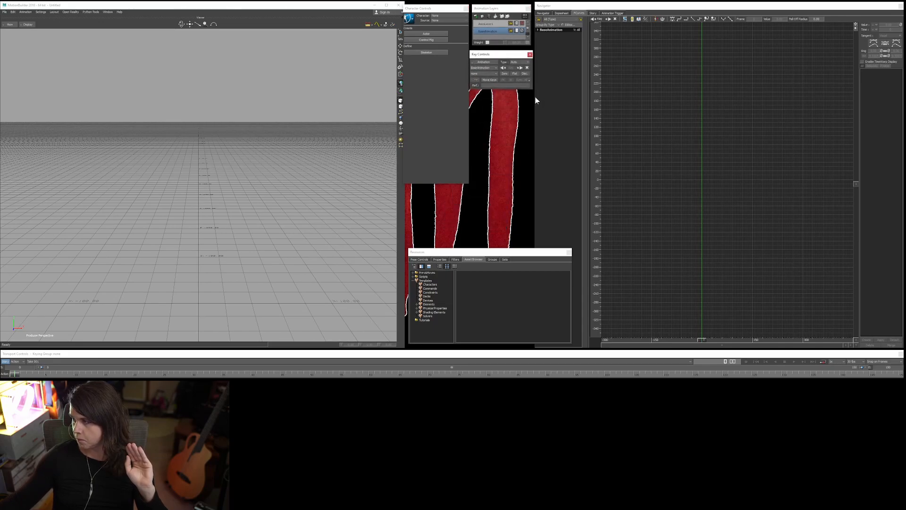
- Narrow the Navigator, fit Resources into the lower central gap, and align Animation Layers and Key Controls beside Character Controls
drag(535, 97, 549, 120)
drag(499, 246, 496, 183)
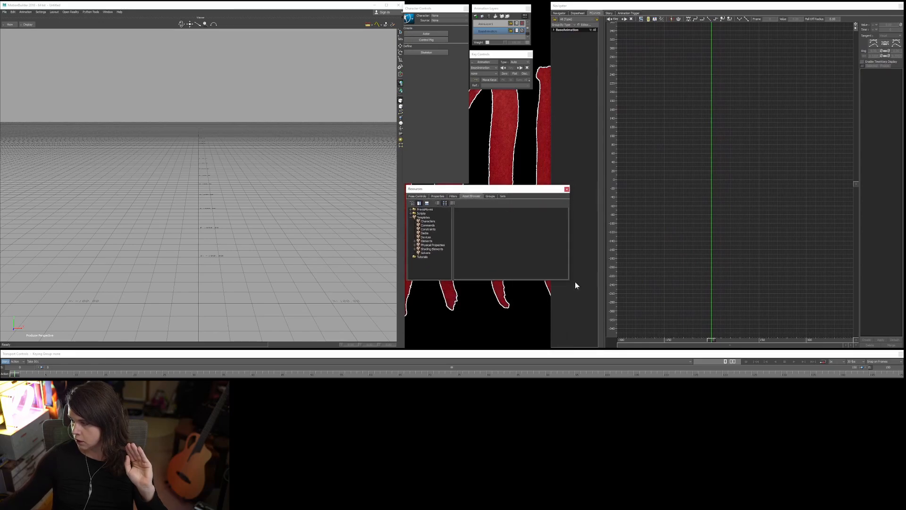
drag(570, 281, 549, 347)
drag(438, 12, 506, 7)
drag(496, 54, 506, 54)
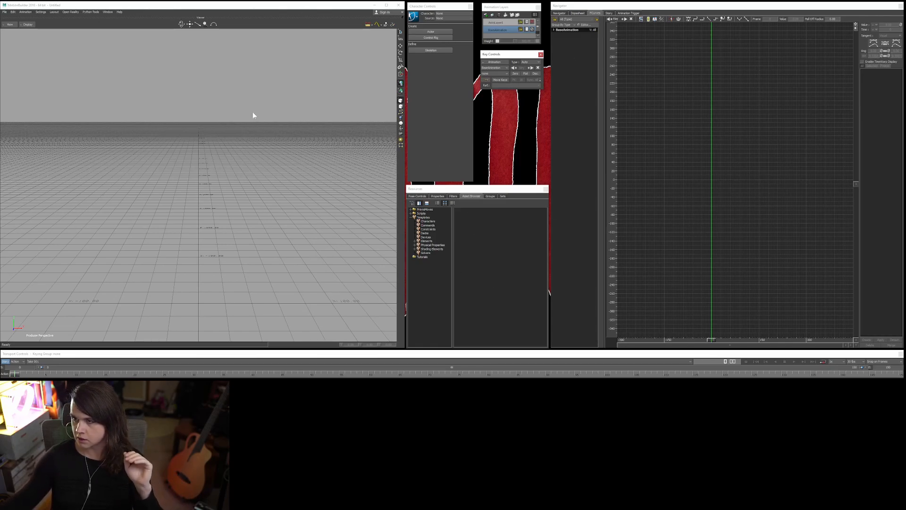
- Create a custom layout named Course_Layout from the current window arrangement
click(54, 11)
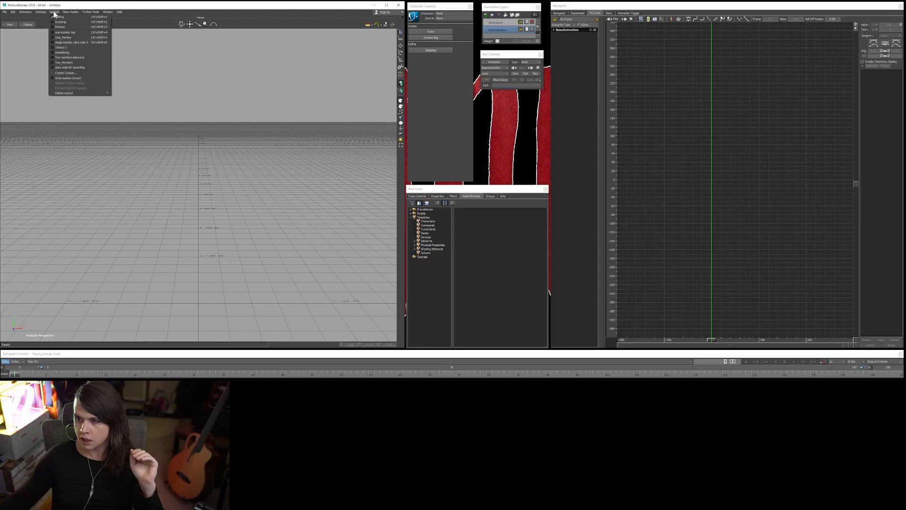
click(72, 73)
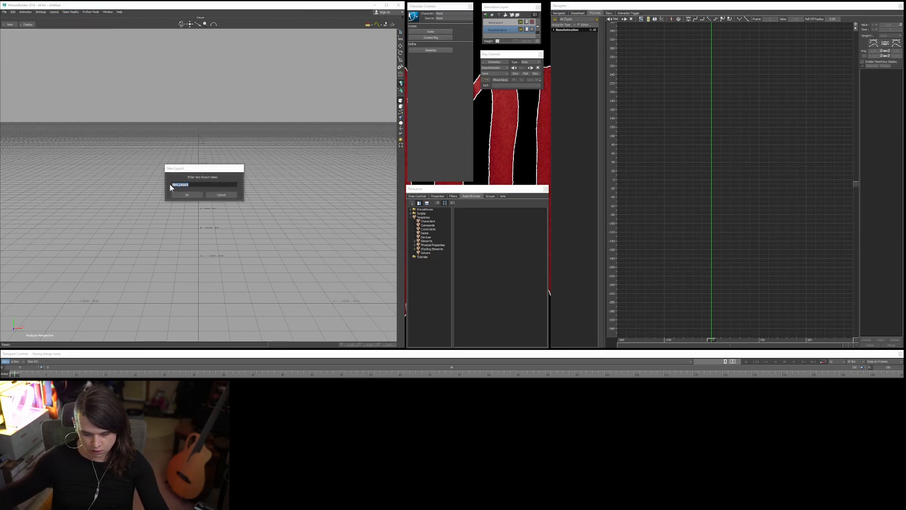
text(course_1)
text(ayout)
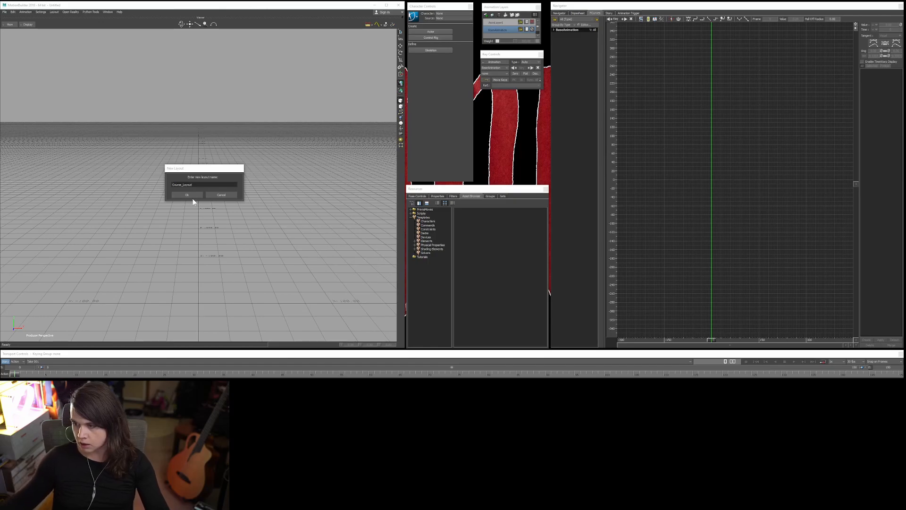
click(187, 195)
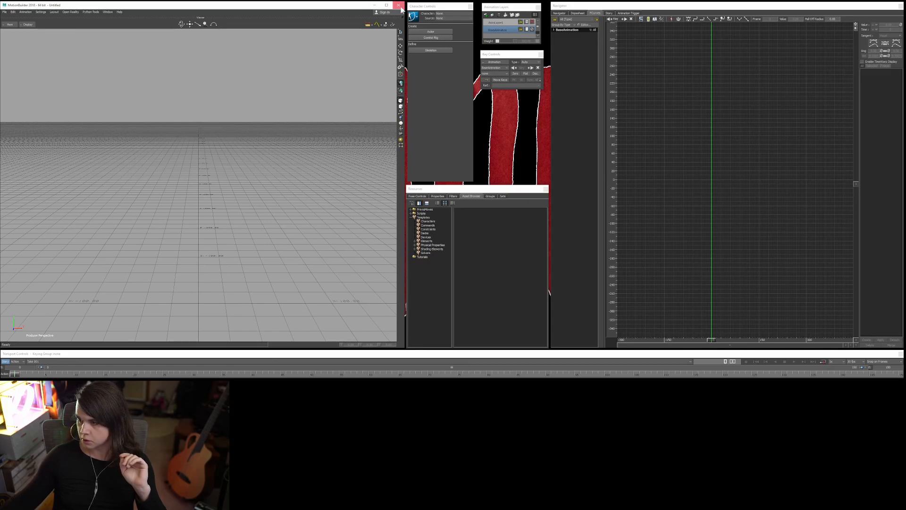
click(399, 6)
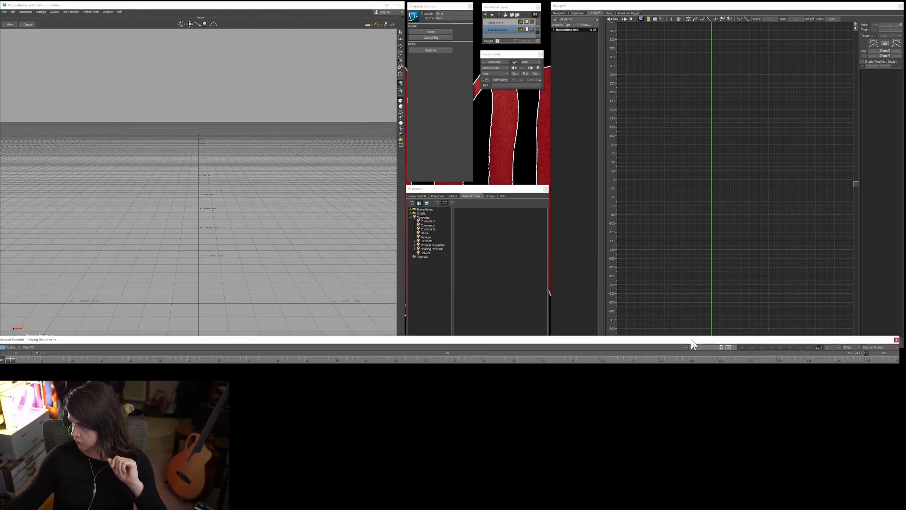
- Fit the Transport Controls strip slightly inside the screen edges and trim the Resources, Navigator and main windows just above it
drag(697, 357, 697, 358)
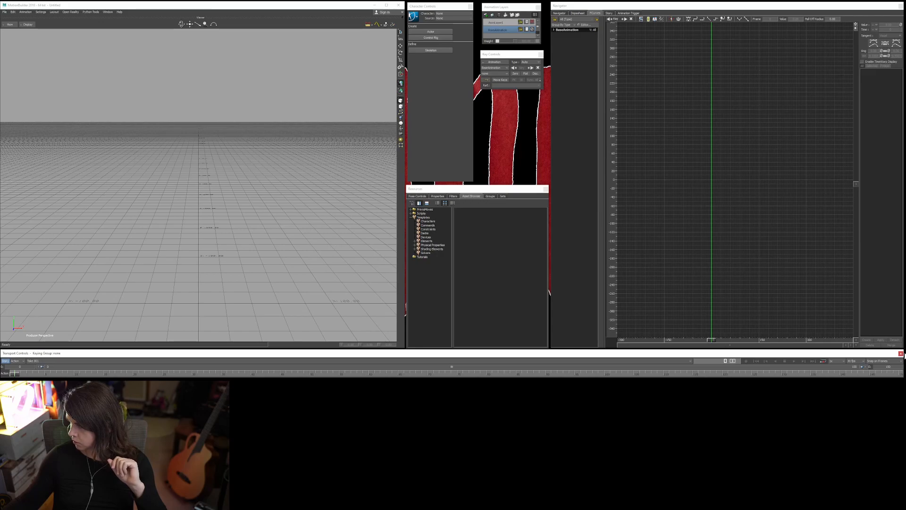
drag(902, 361, 876, 354)
click(529, 348)
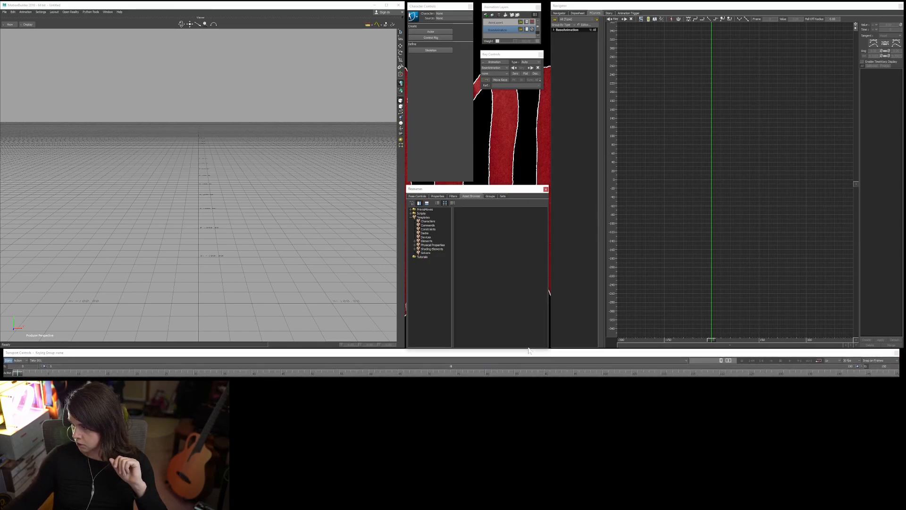
drag(528, 349, 557, 346)
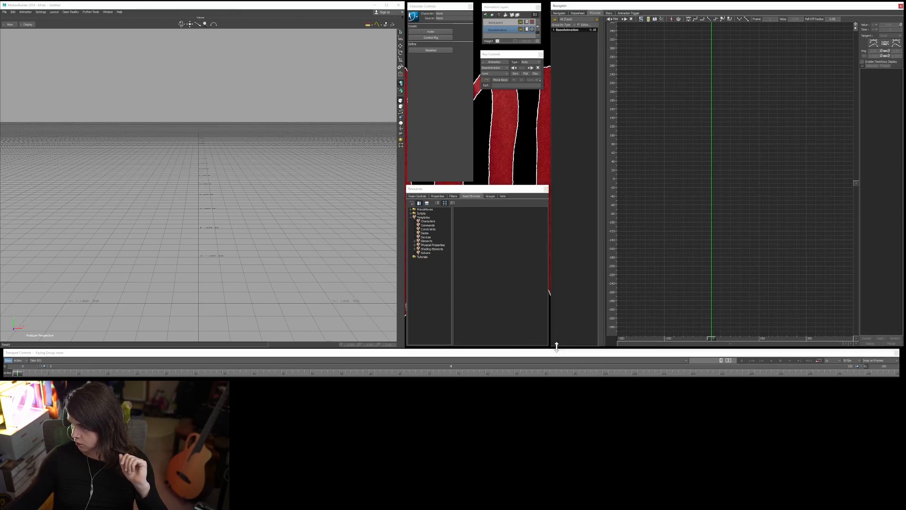
drag(305, 348, 303, 346)
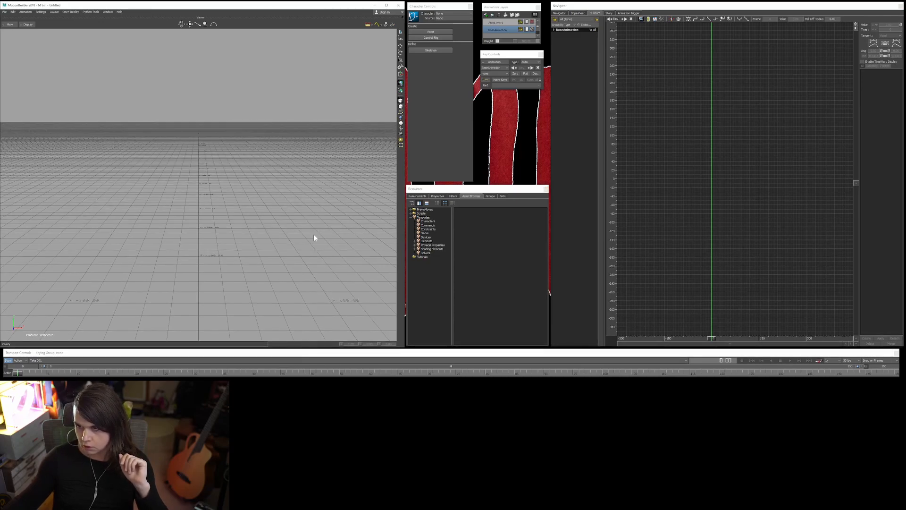
- Update the current custom layout with the adjusted window arrangement
click(52, 13)
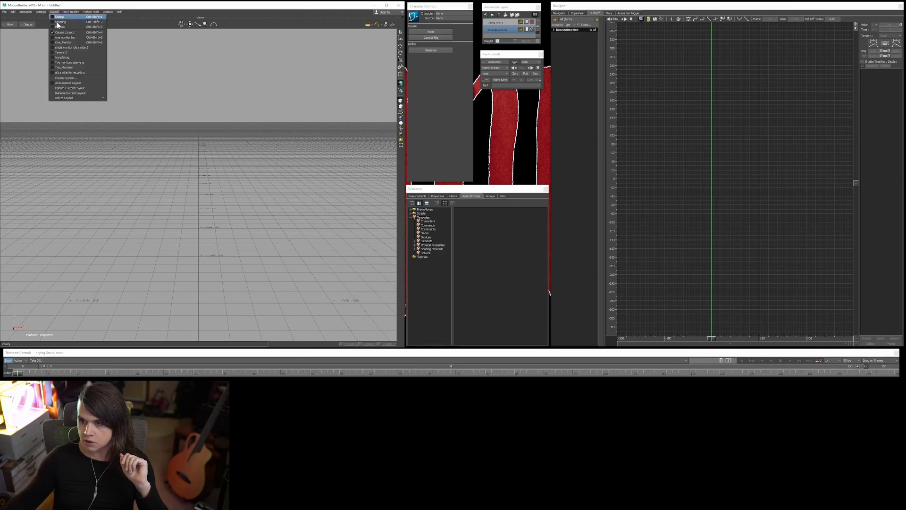
click(60, 87)
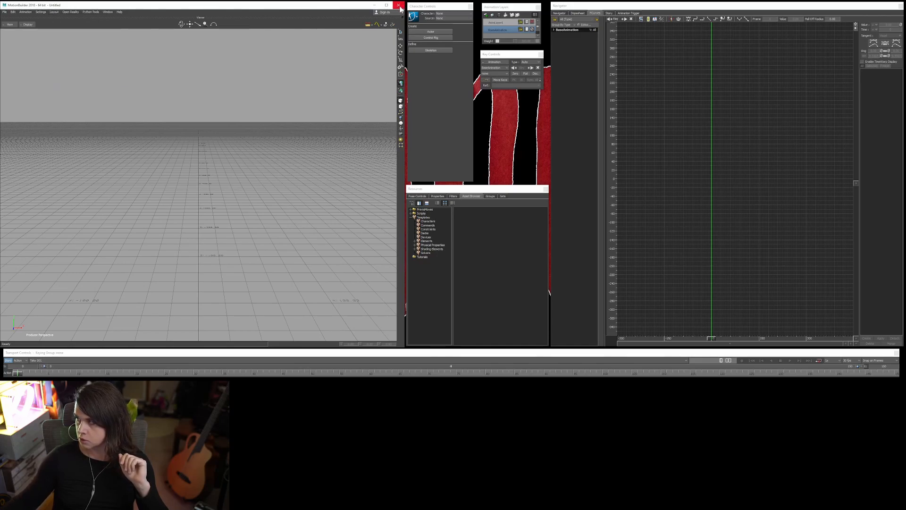
click(399, 6)
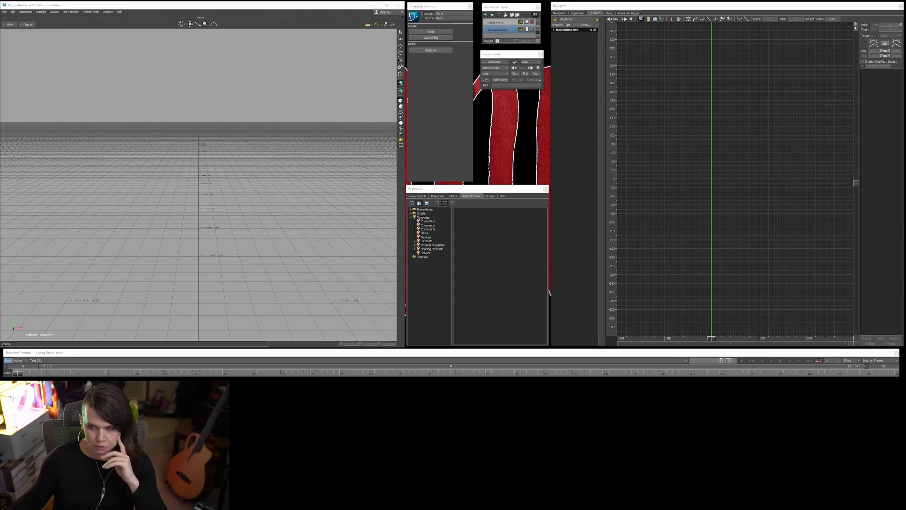
- Explore camera navigation in the Producer Perspective view by panning, orbiting and zooming over the empty grid
click(205, 156)
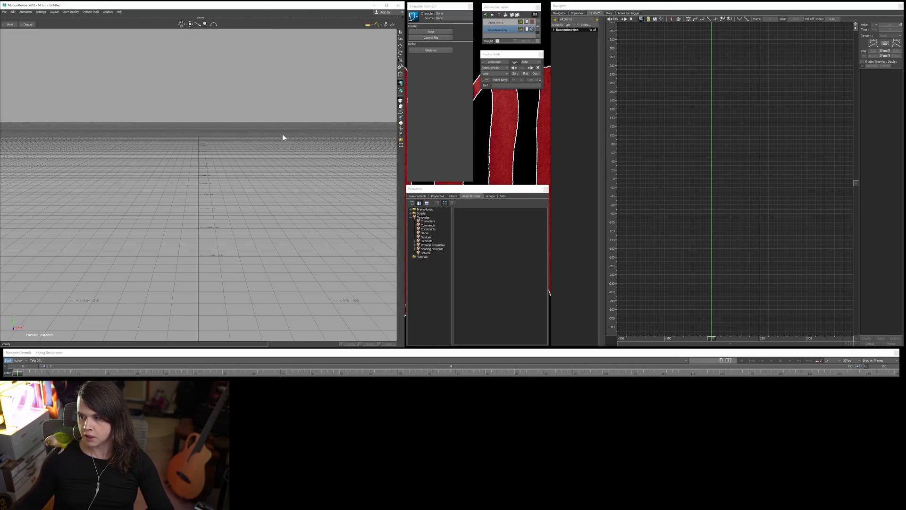
shift+drag(205, 191, 207, 196)
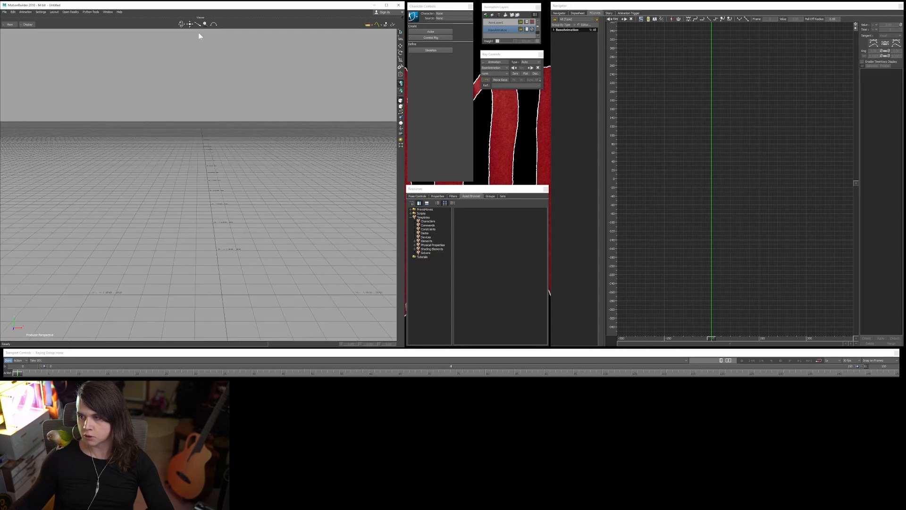
shift+drag(272, 138, 264, 139)
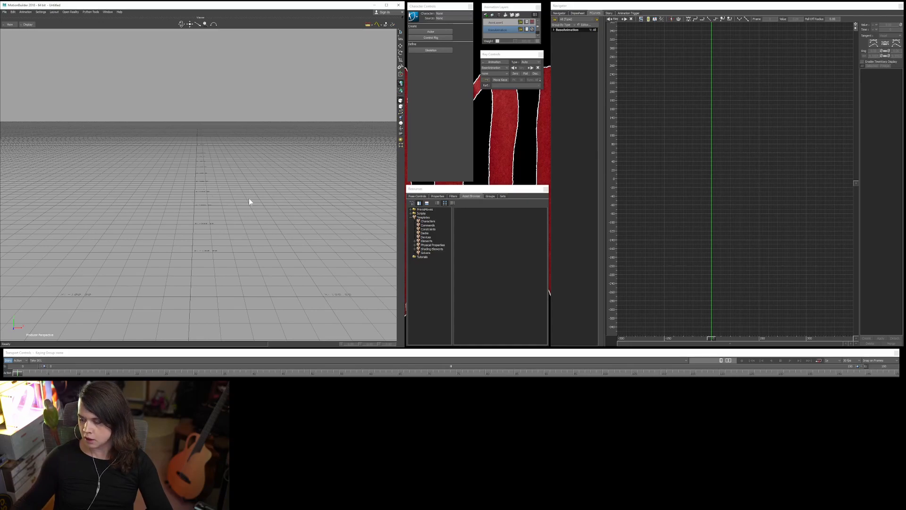
shift+drag(193, 196, 198, 243)
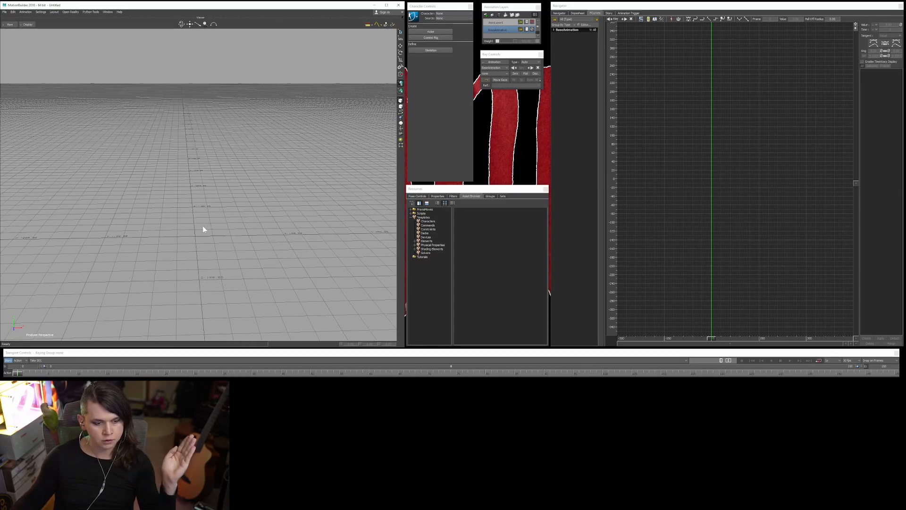
ctrl+shift+drag(196, 224, 227, 202)
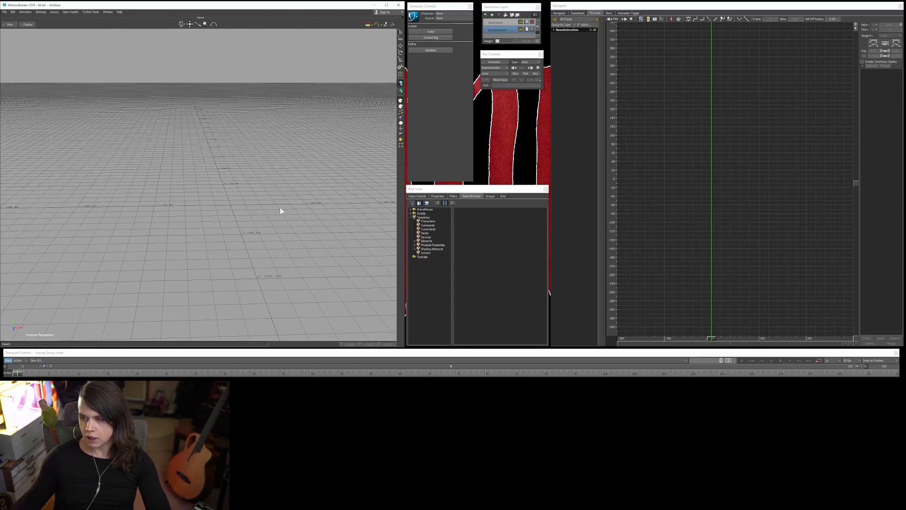
drag(282, 209, 236, 204)
drag(181, 24, 190, 24)
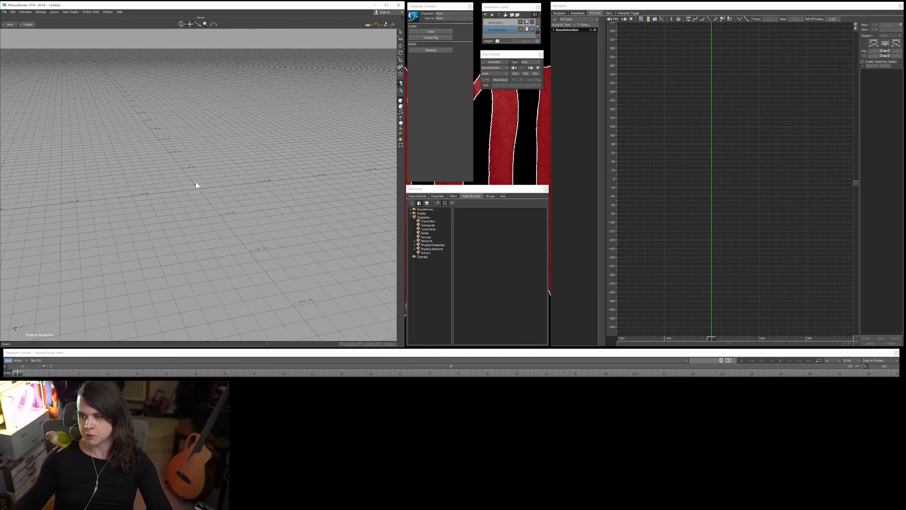
drag(206, 181, 226, 194)
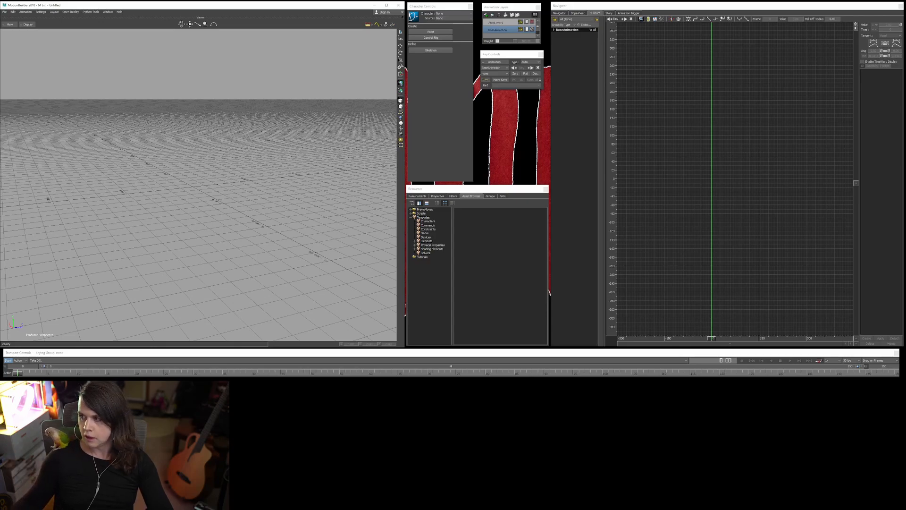
alt+middle_drag(200, 109, 232, 174)
click(436, 190)
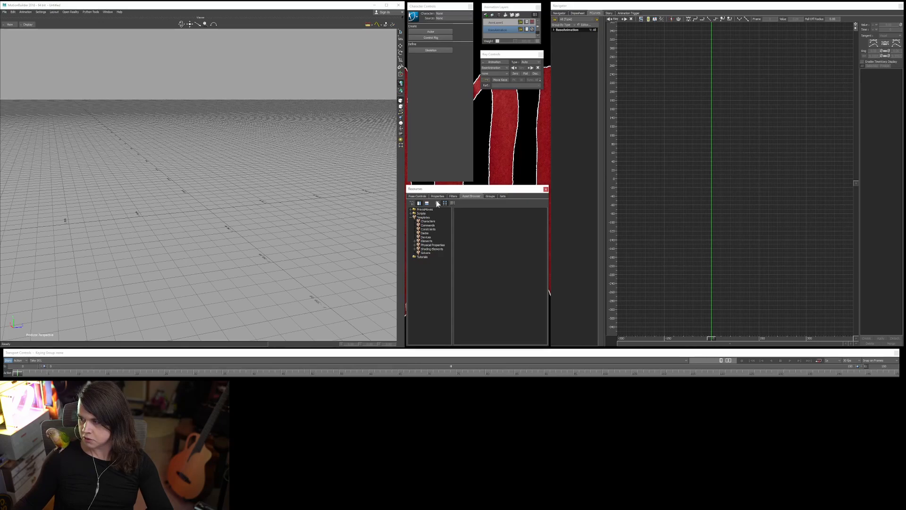
alt+drag(236, 164, 218, 195)
- Examine the Elements and Primitives template folders and their available assets in the Asset Browser
click(423, 191)
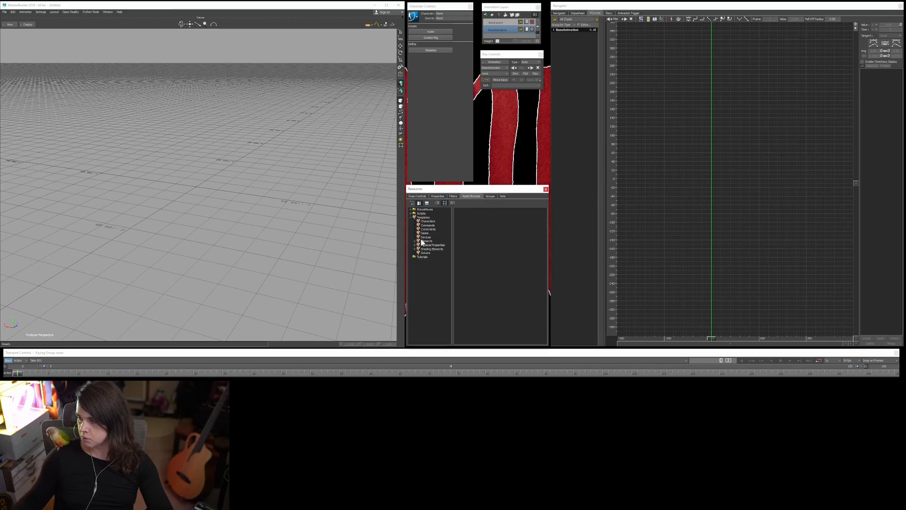
click(411, 217)
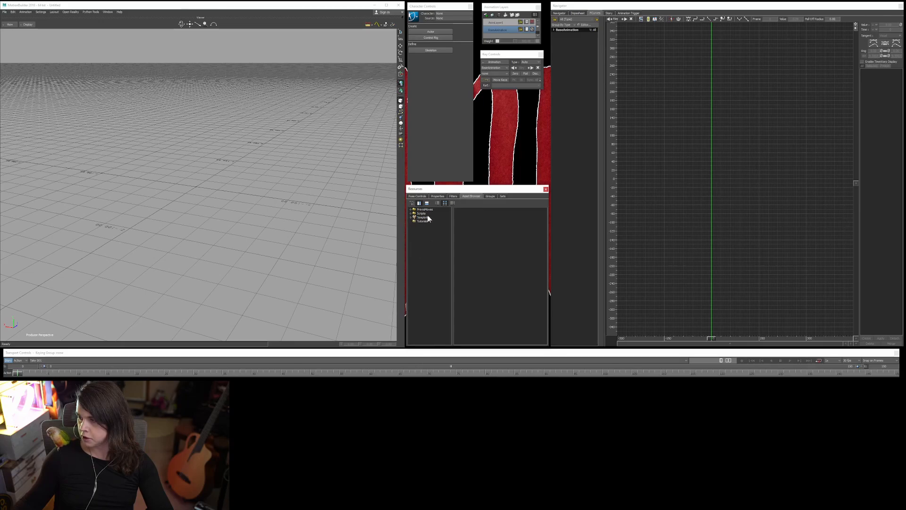
click(411, 216)
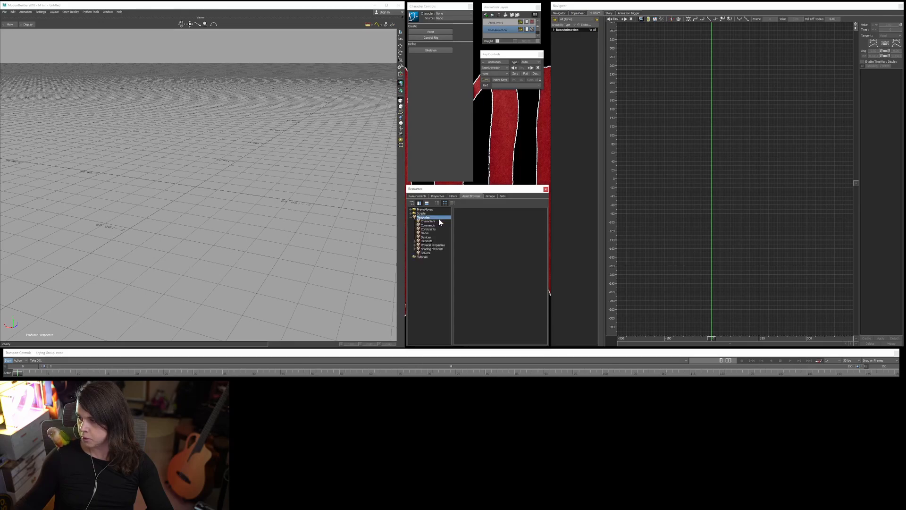
click(426, 241)
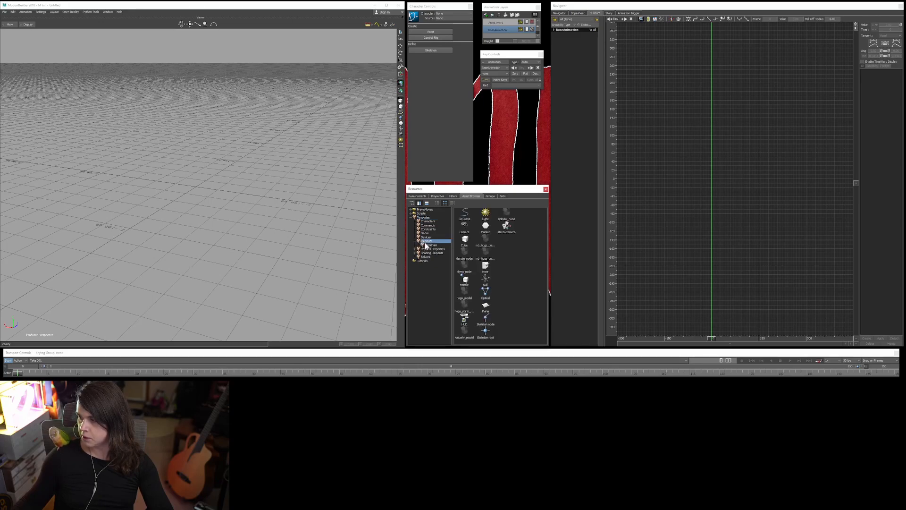
click(430, 246)
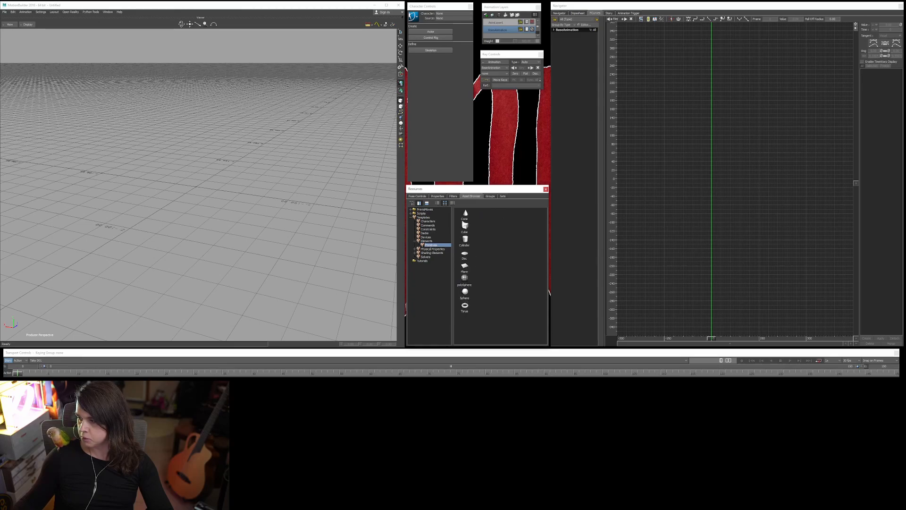
click(427, 241)
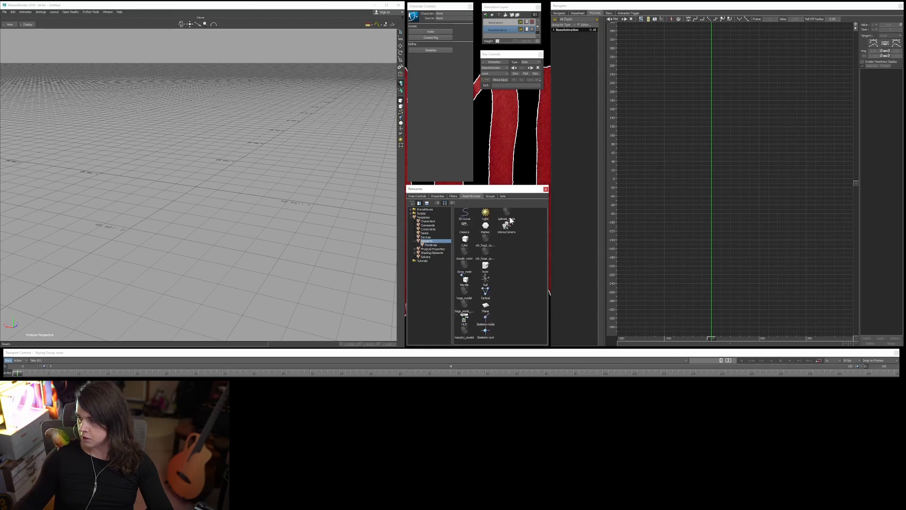
click(464, 217)
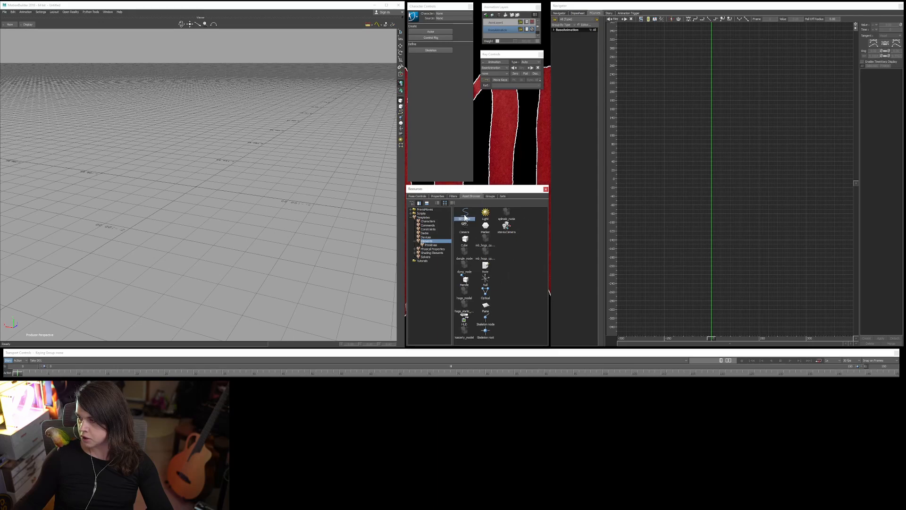
shift+click(506, 230)
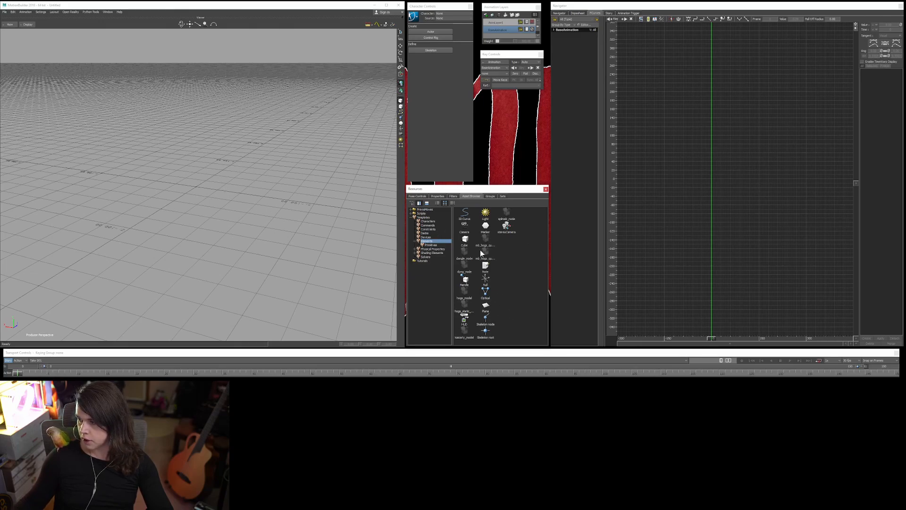
- Add a Sphere from the Primitives templates near the centre of the viewport grid
click(432, 245)
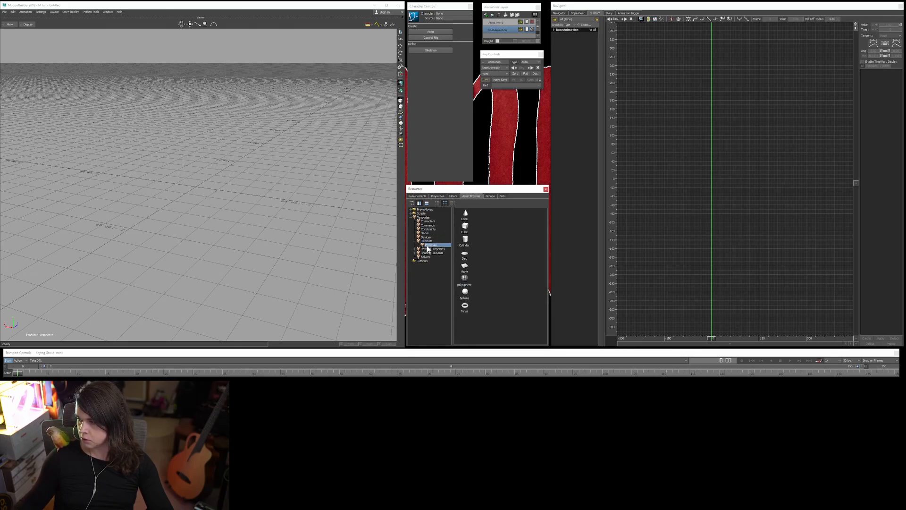
click(465, 294)
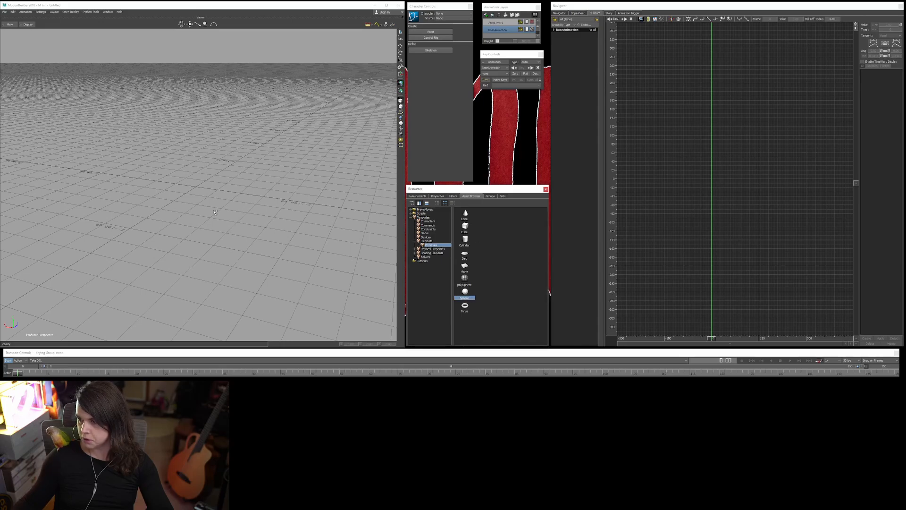
drag(192, 186, 192, 185)
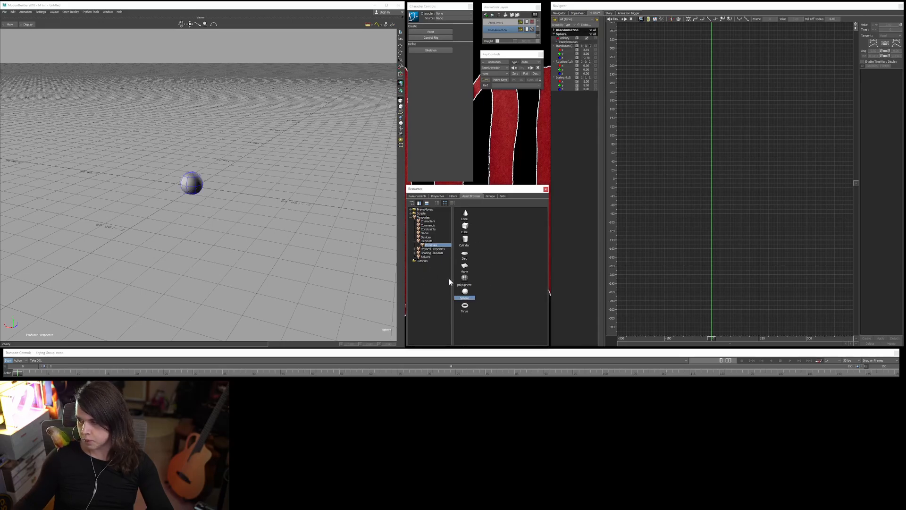
- Add a Marker from the Elements templates to the scene beside the sphere
click(426, 241)
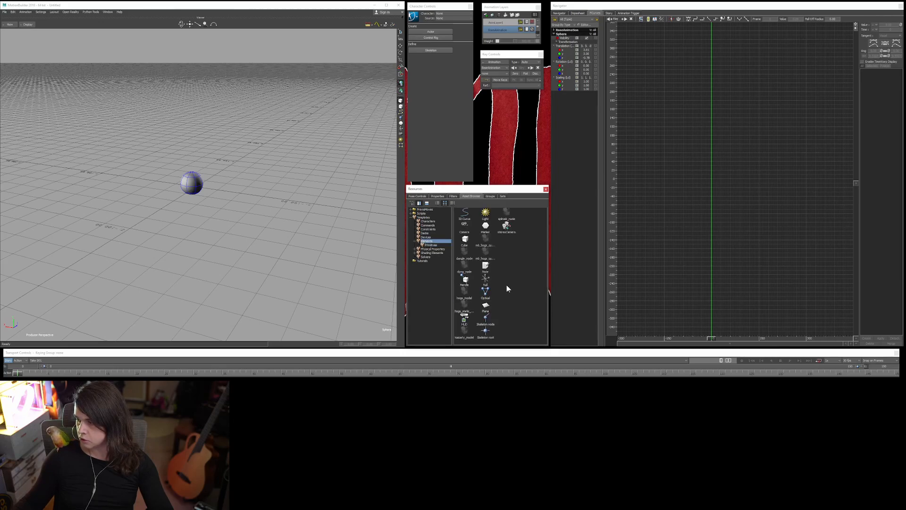
click(485, 227)
mouse_move(485, 226)
mouse_down()
mouse_move(231, 193)
mouse_move(283, 179)
mouse_move(255, 199)
mouse_up()
- Inspect the sphere and marker up close from different angles, selecting the marker and then the sphere
mouse_move(255, 199)
ctrl+mouse_down()
mouse_move(277, 196)
mouse_move(229, 194)
mouse_move(273, 198)
mouse_move(288, 211)
mouse_move(321, 205)
mouse_move(298, 208)
mouse_move(277, 248)
mouse_move(251, 237)
mouse_move(305, 248)
mouse_move(262, 252)
mouse_move(425, 261)
mouse_move(296, 250)
mouse_move(298, 268)
mouse_move(228, 262)
mouse_move(122, 238)
mouse_move(234, 253)
mouse_move(244, 270)
mouse_move(268, 258)
ctrl+mouse_up()
click(298, 205)
click(253, 225)
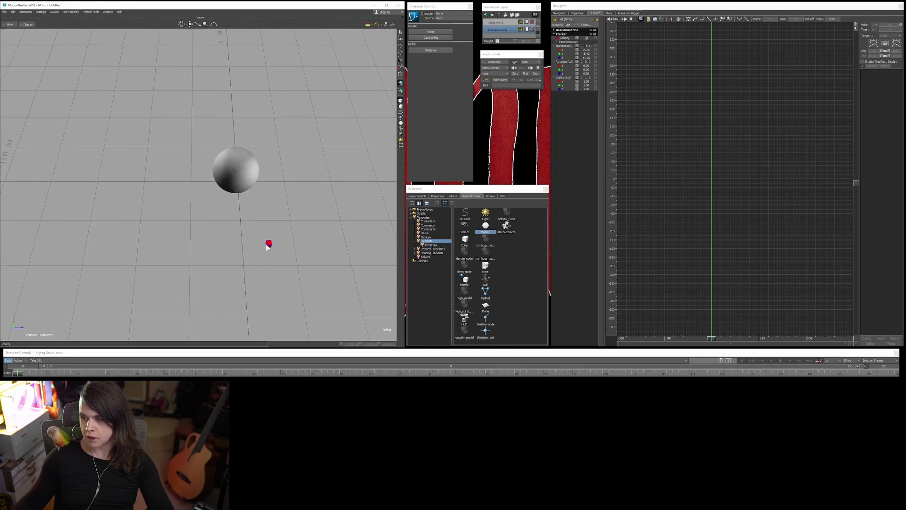
click(279, 234)
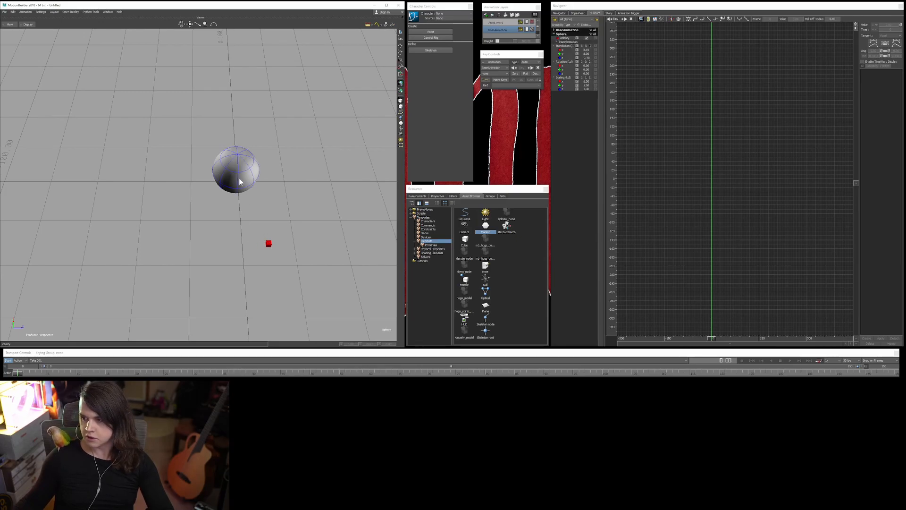
mouse_move(298, 196)
ctrl+shift+mouse_down()
mouse_move(264, 159)
mouse_move(222, 160)
mouse_move(275, 161)
mouse_move(290, 184)
mouse_move(305, 187)
mouse_move(269, 218)
ctrl+shift+mouse_up()
click(211, 170)
click(163, 156)
click(190, 173)
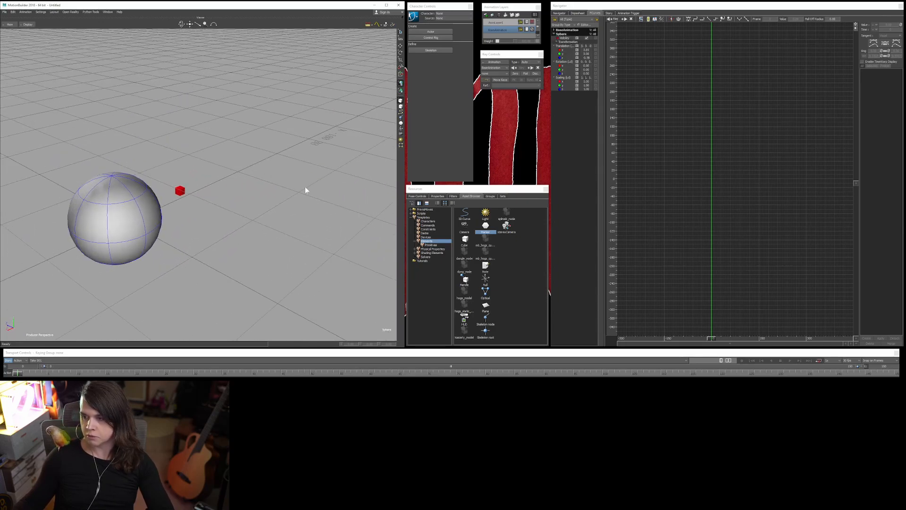
- Select the sphere in the viewport and clear the selection by picking empty space
click(305, 187)
mouse_move(270, 218)
shift+mouse_down()
mouse_move(314, 218)
mouse_move(263, 224)
mouse_move(277, 222)
shift+mouse_up()
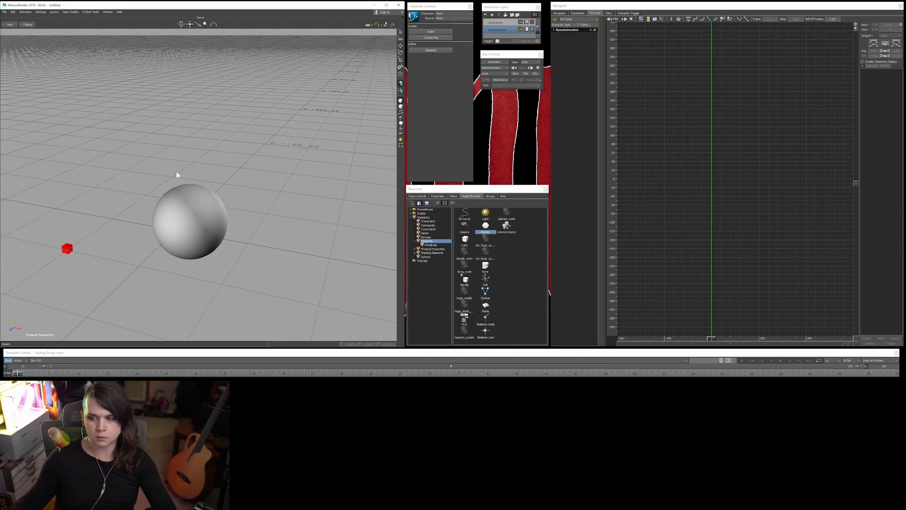
click(187, 211)
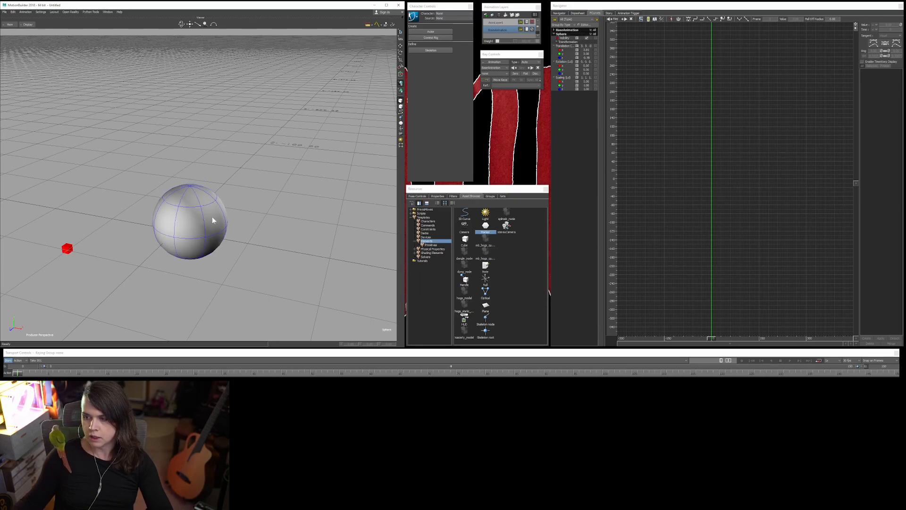
click(257, 206)
click(192, 214)
click(288, 191)
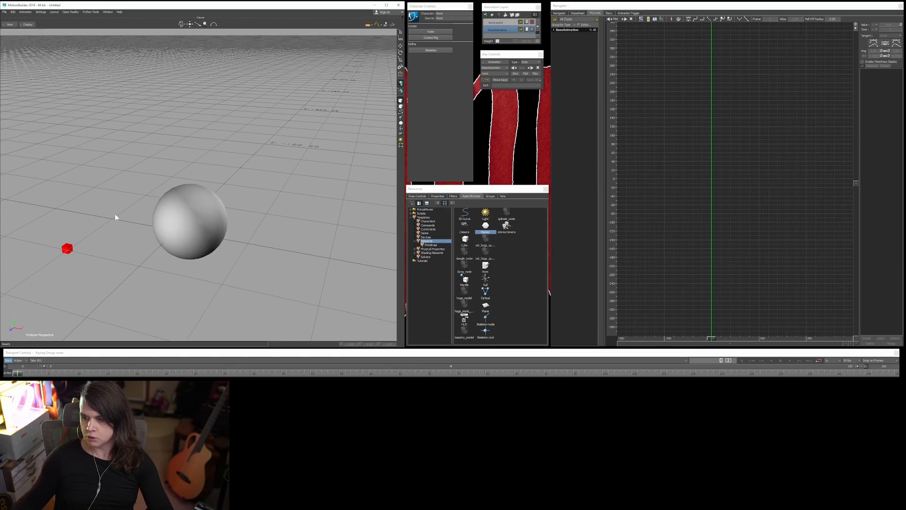
- Select the red marker beside the sphere, clear the selection, and select the marker again
click(67, 248)
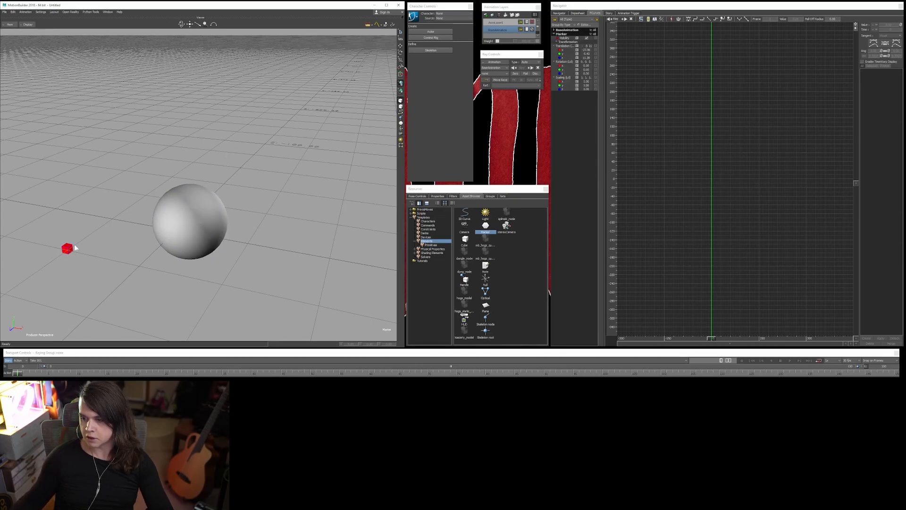
ctrl+shift+drag(268, 213, 210, 227)
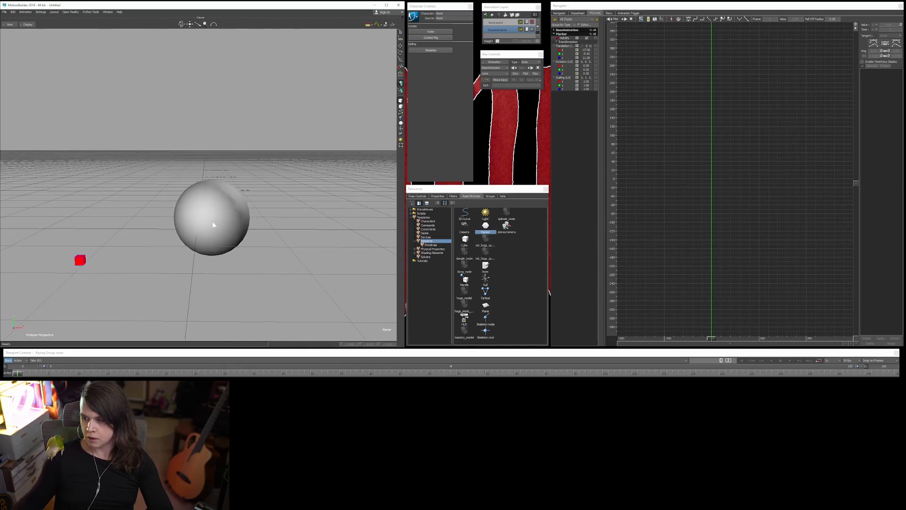
click(95, 243)
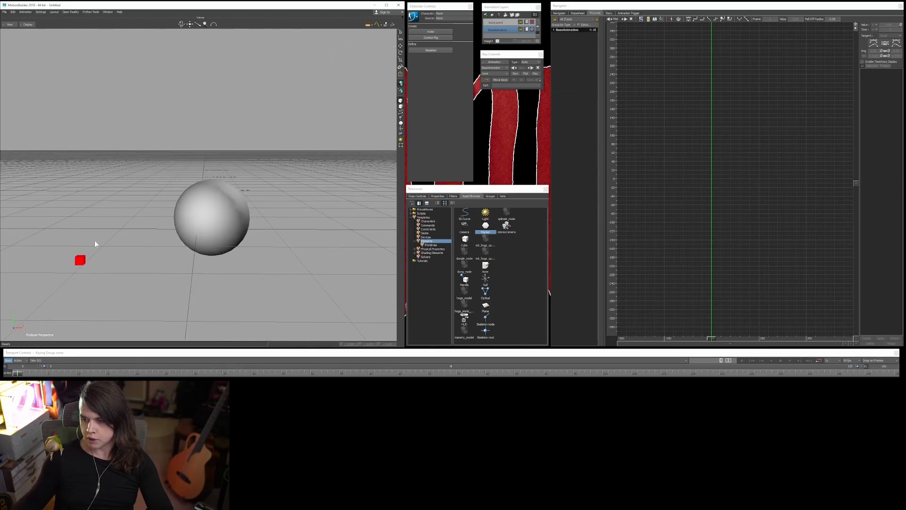
click(80, 260)
click(85, 252)
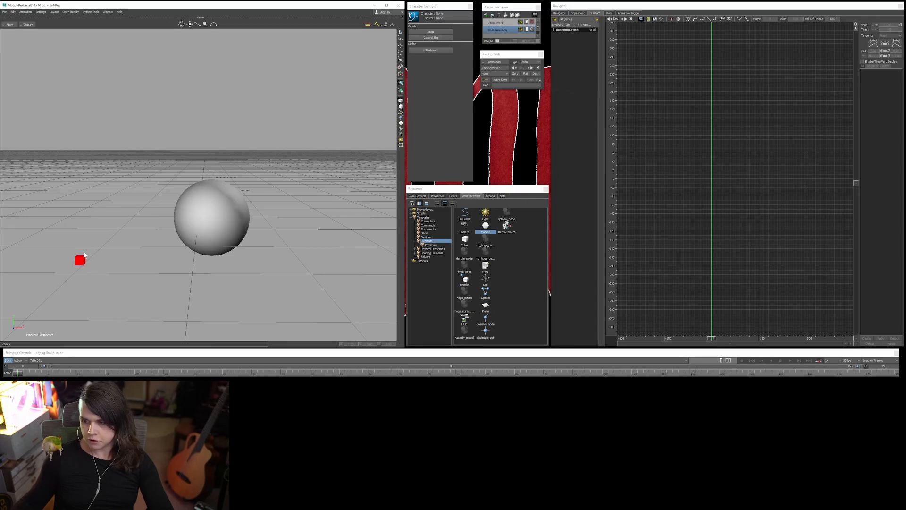
click(80, 261)
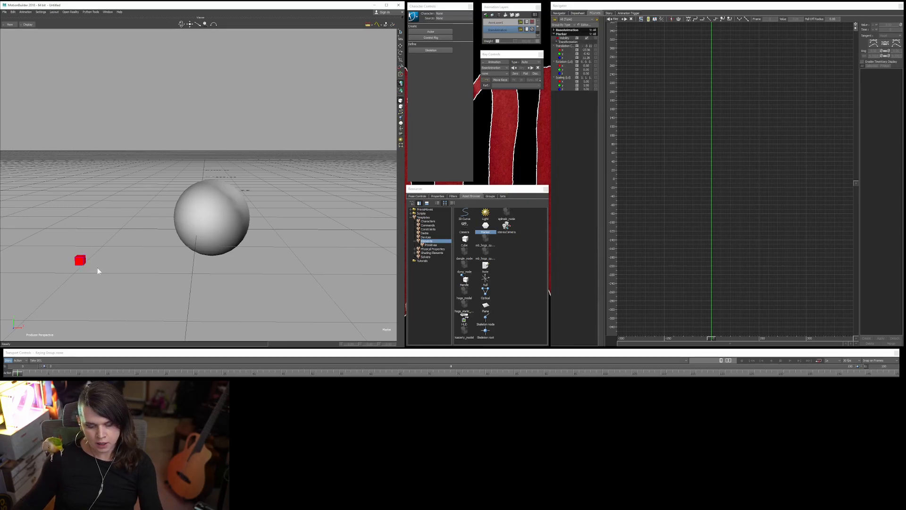
- Move the marker with the Translate manipulator to a spot above and to one side of the sphere
key(t)
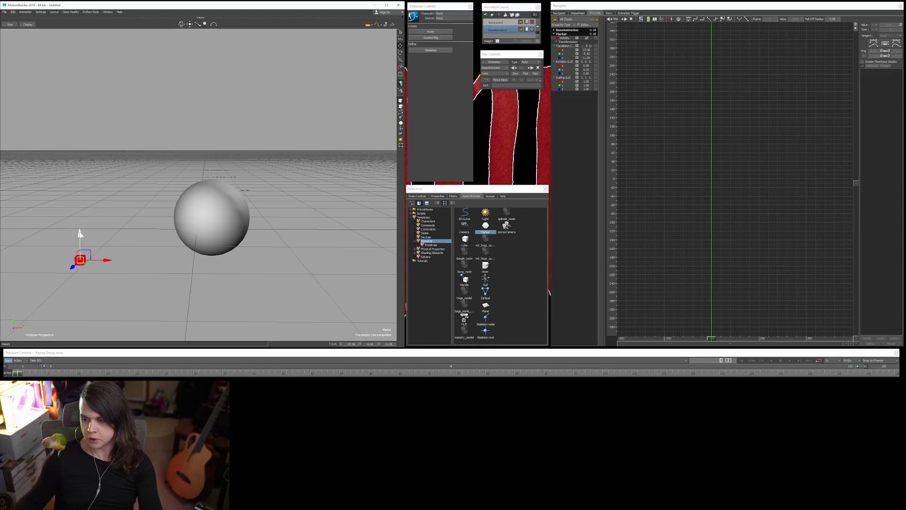
mouse_move(80, 242)
mouse_down()
mouse_move(79, 189)
mouse_move(238, 190)
mouse_up()
mouse_move(240, 152)
ctrl+shift+mouse_down()
mouse_move(256, 169)
mouse_move(310, 178)
mouse_move(263, 191)
ctrl+shift+mouse_up()
mouse_move(263, 192)
ctrl+shift+mouse_down()
mouse_move(280, 214)
mouse_move(263, 216)
mouse_move(301, 223)
mouse_move(246, 234)
mouse_move(303, 243)
mouse_move(260, 232)
ctrl+shift+mouse_up()
drag(244, 181, 201, 176)
mouse_move(278, 196)
ctrl+shift+mouse_down()
mouse_move(217, 210)
mouse_move(212, 222)
ctrl+shift+mouse_up()
drag(208, 158, 208, 114)
mouse_move(279, 164)
ctrl+shift+mouse_down()
mouse_move(223, 129)
mouse_move(317, 195)
mouse_move(218, 122)
mouse_move(265, 141)
mouse_move(290, 137)
mouse_move(275, 147)
ctrl+shift+mouse_up()
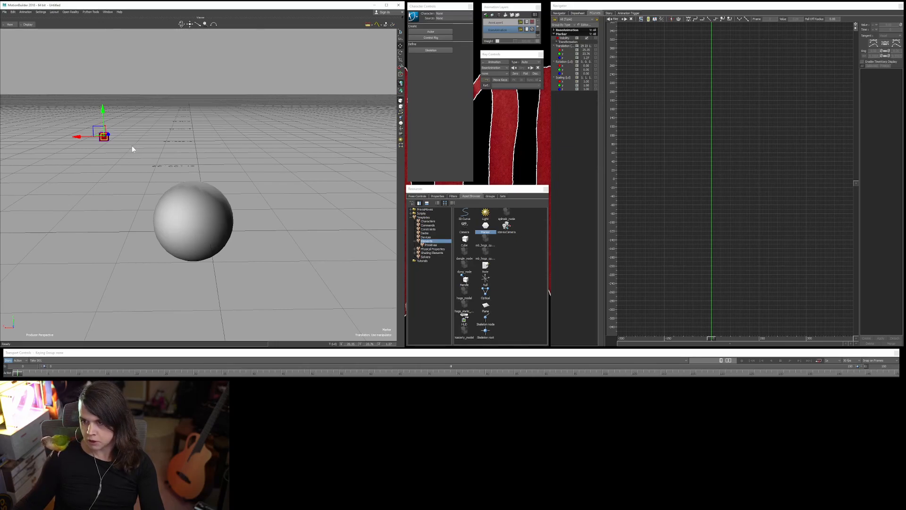
- Rotate the marker slightly with the Rotate manipulator and nudge its position a short distance
key(r)
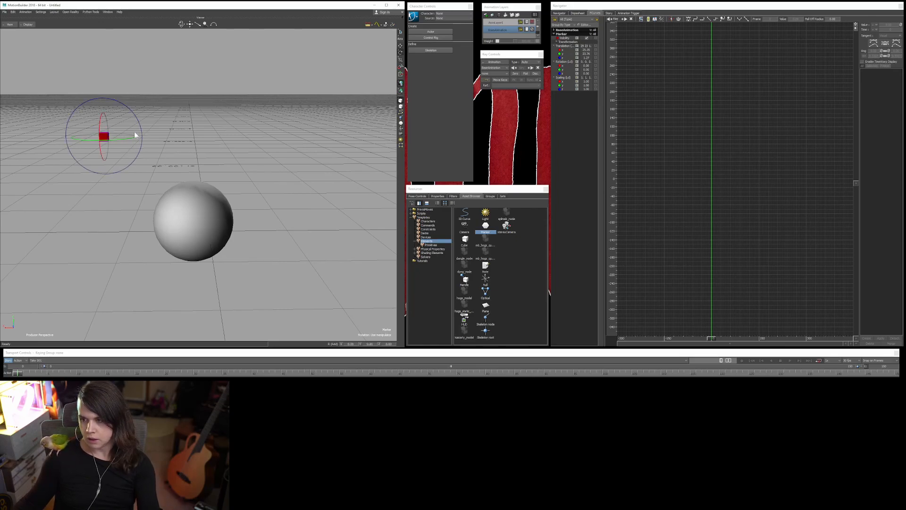
mouse_move(143, 130)
ctrl+shift+mouse_down()
mouse_move(164, 134)
mouse_move(120, 135)
mouse_move(268, 127)
mouse_move(283, 138)
mouse_move(266, 146)
ctrl+shift+mouse_up()
mouse_move(272, 103)
mouse_down()
mouse_move(277, 109)
mouse_move(261, 91)
mouse_move(287, 152)
mouse_move(318, 106)
mouse_move(311, 112)
mouse_move(329, 172)
mouse_move(285, 195)
mouse_move(307, 190)
mouse_move(211, 198)
mouse_move(240, 198)
mouse_move(277, 215)
mouse_up()
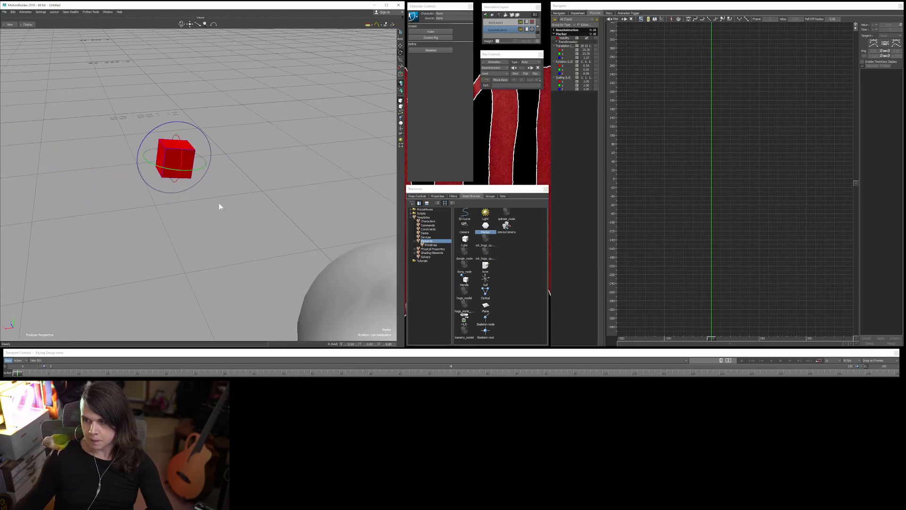
ctrl+shift+drag(218, 203, 222, 203)
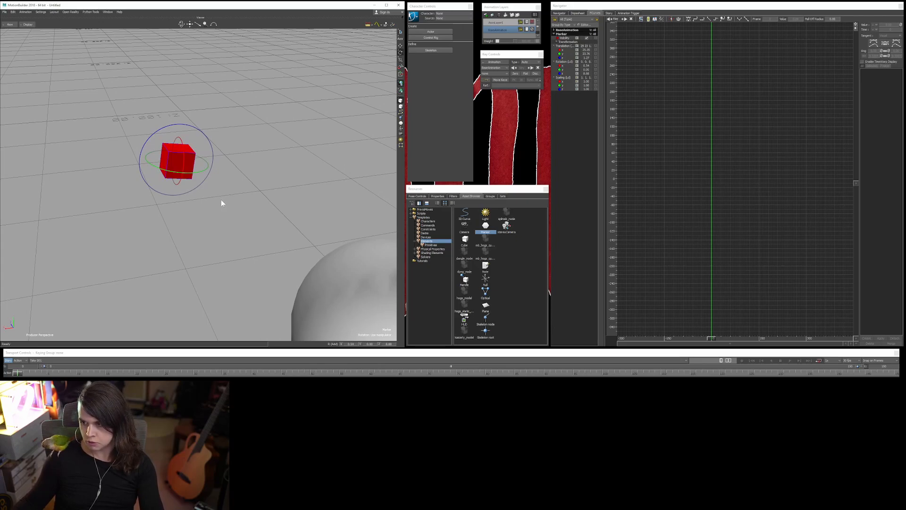
key(t)
drag(177, 157, 195, 162)
key(r)
mouse_move(205, 125)
mouse_down()
mouse_move(215, 133)
mouse_move(197, 126)
mouse_move(204, 128)
mouse_up()
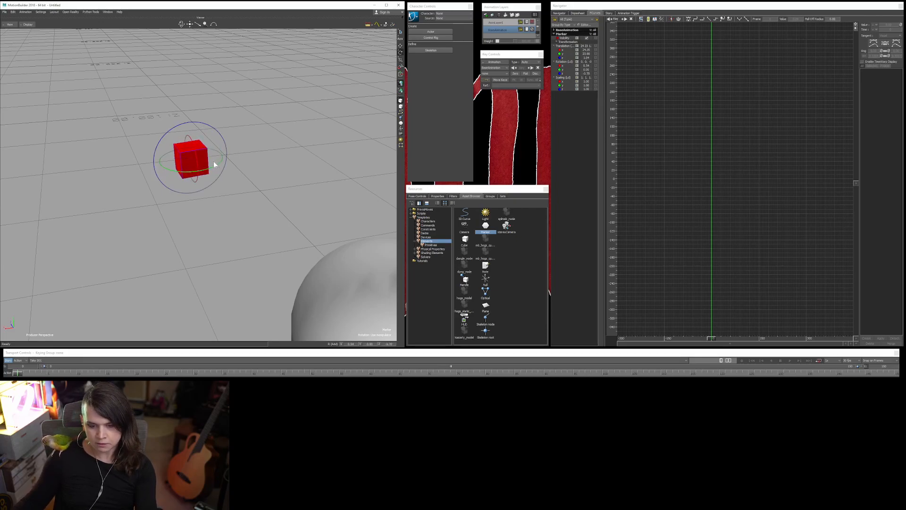
- Cycle the Rotate manipulator's reference mode between global and local axes, ending in local
key(F5)
key(F5)
key(F5)
key(F5)
key(F5)
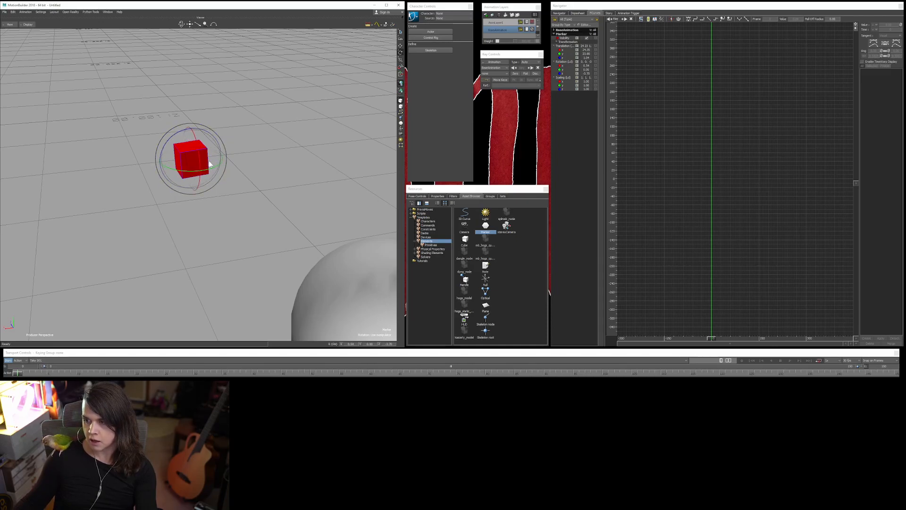
key(F5)
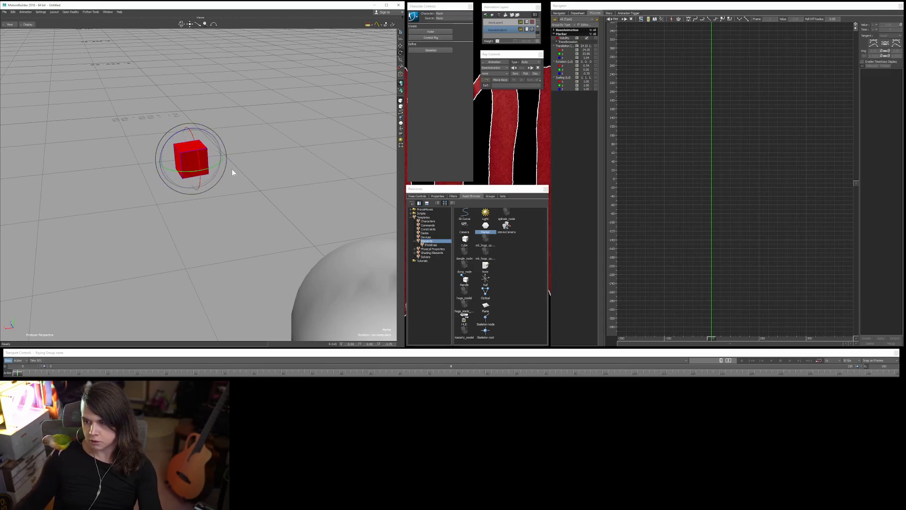
ctrl+shift+drag(226, 171, 238, 183)
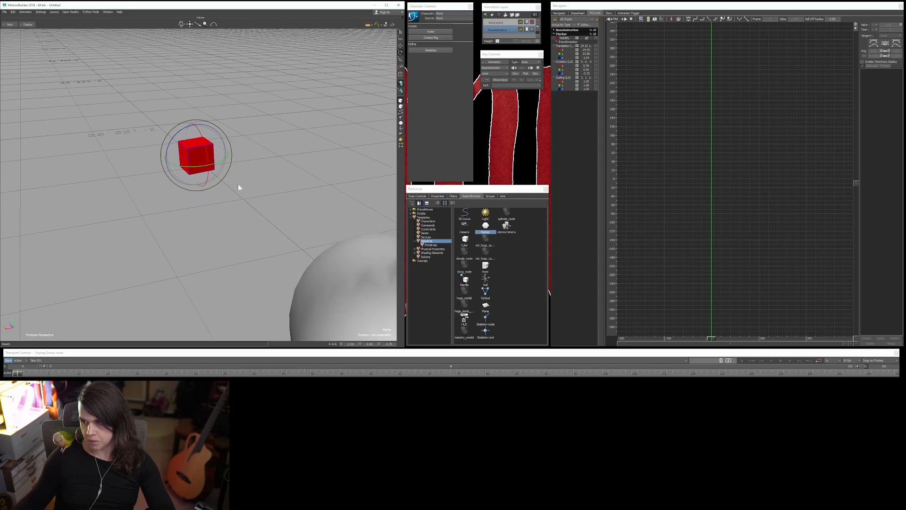
- Rotate the marker around its local axes to a clearly tilted orientation
drag(177, 129, 171, 142)
mouse_move(237, 147)
ctrl+shift+mouse_down()
mouse_move(307, 133)
mouse_move(251, 146)
mouse_move(200, 141)
mouse_move(228, 149)
mouse_move(205, 163)
mouse_move(315, 180)
ctrl+shift+mouse_up()
ctrl+shift+drag(223, 176, 266, 171)
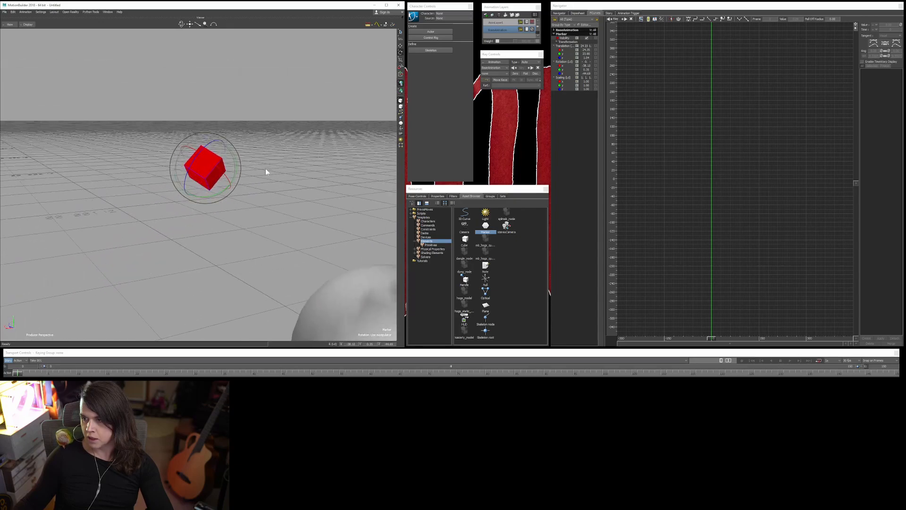
mouse_move(202, 152)
mouse_down()
mouse_move(258, 167)
mouse_move(267, 157)
mouse_up()
- Move the tilted marker back and forth along its own local axes above the sphere
key(t)
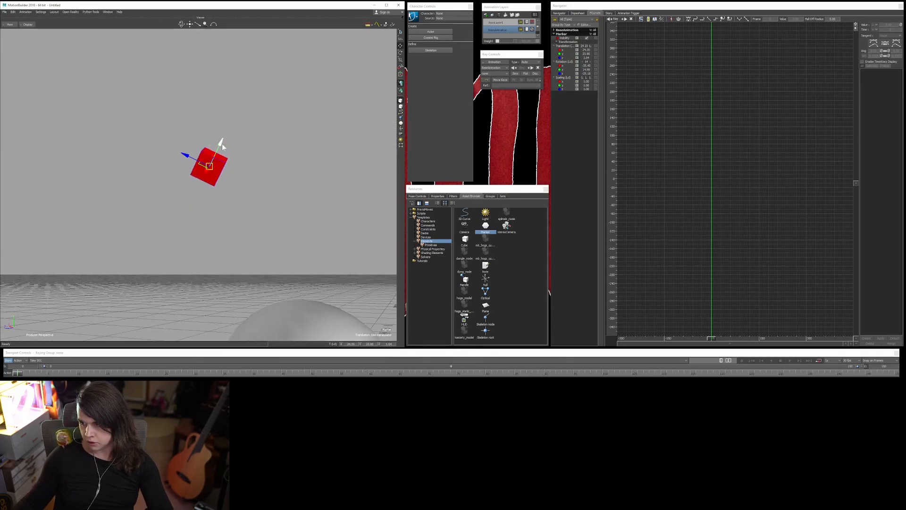
ctrl+shift+drag(210, 171, 224, 185)
mouse_move(186, 149)
mouse_down()
mouse_move(98, 118)
mouse_move(247, 178)
mouse_move(138, 134)
mouse_move(214, 176)
mouse_move(226, 173)
mouse_move(123, 128)
mouse_move(226, 178)
mouse_move(105, 126)
mouse_move(178, 160)
mouse_up()
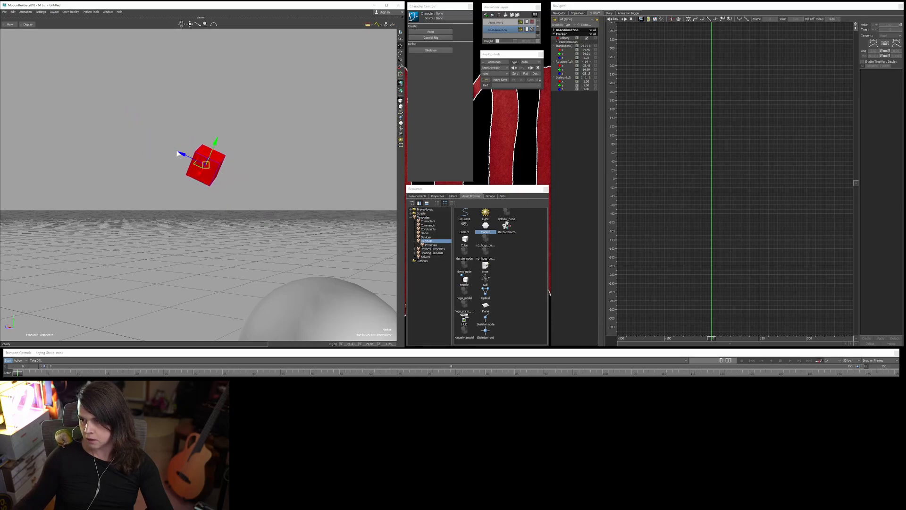
drag(182, 155, 238, 188)
ctrl+shift+drag(294, 211, 333, 215)
drag(218, 190, 174, 172)
ctrl+shift+drag(213, 211, 172, 201)
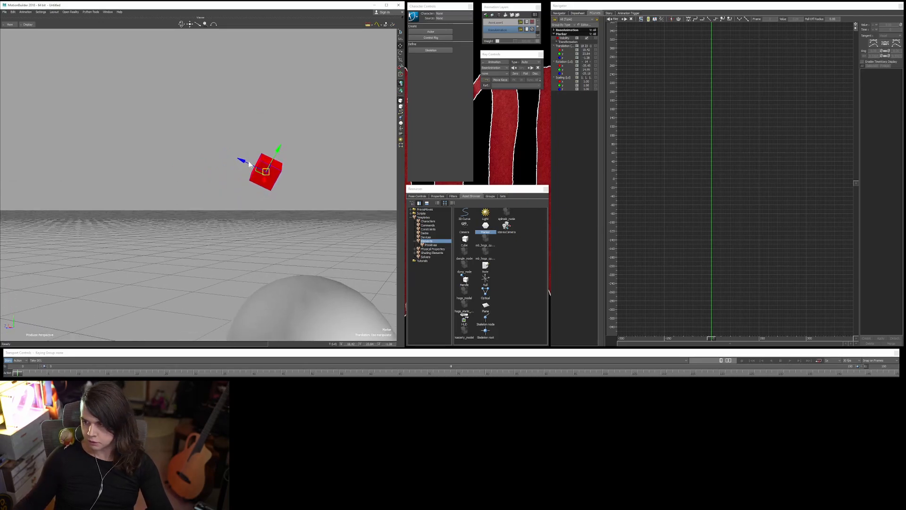
drag(239, 159, 239, 190)
- Rotate the marker further around its local axes with the Rotate manipulator
key(r)
drag(254, 122, 333, 166)
drag(268, 141, 266, 154)
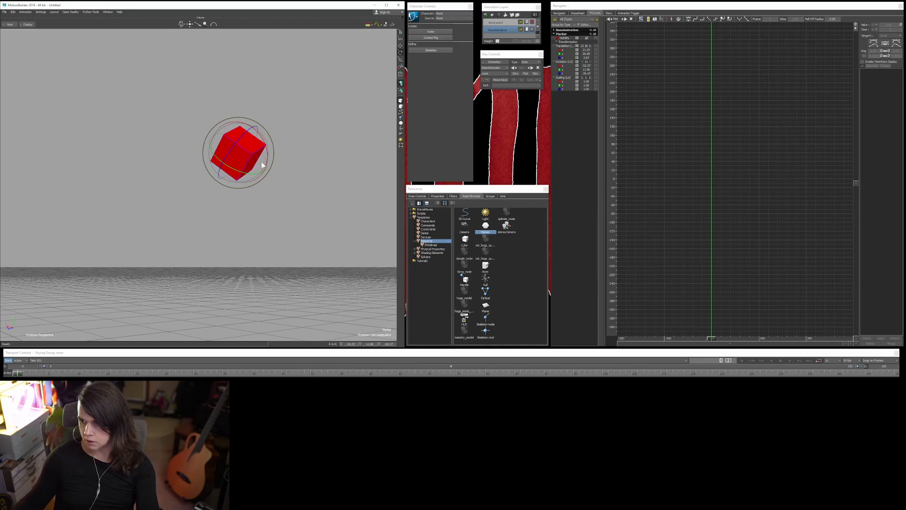
- Rotate the marker around the world axes with the manipulator in global reference mode
ctrl+shift+drag(262, 163, 270, 210)
ctrl+shift+drag(22, 325, 250, 199)
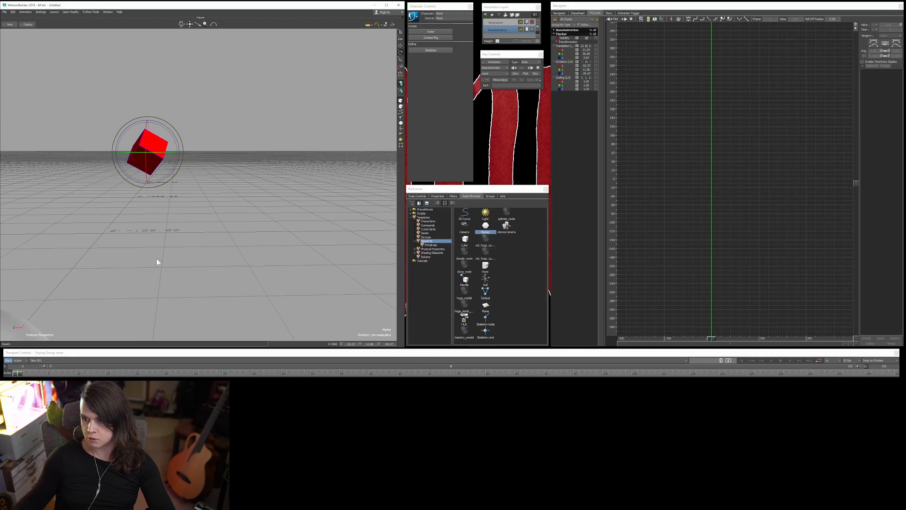
ctrl+shift+drag(15, 330, 178, 159)
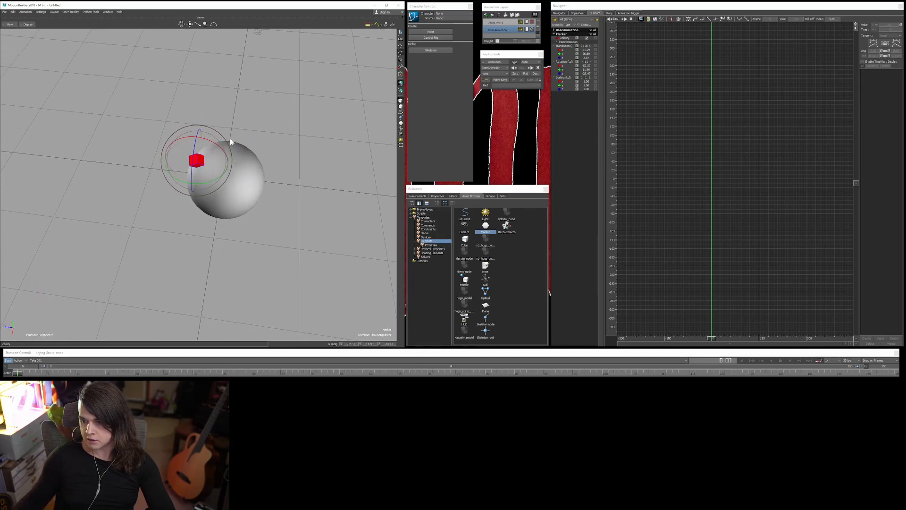
ctrl+shift+drag(227, 183, 280, 162)
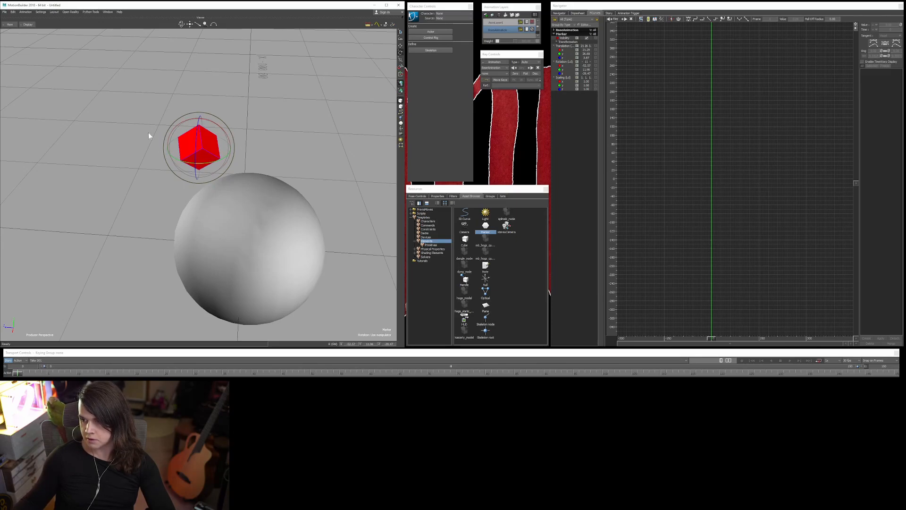
drag(210, 163, 236, 188)
- Move the marker above the sphere along the world axes using the Translate manipulator in global mode
key(t)
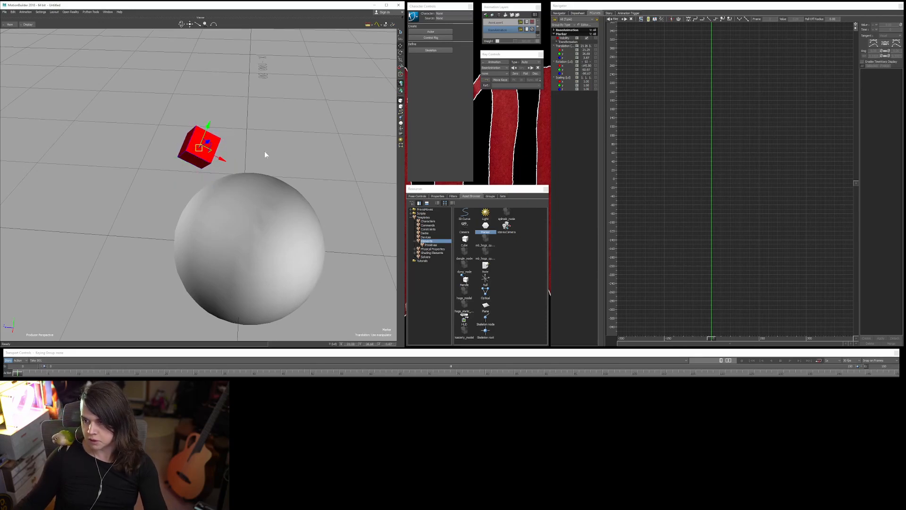
ctrl+shift+drag(284, 144, 272, 179)
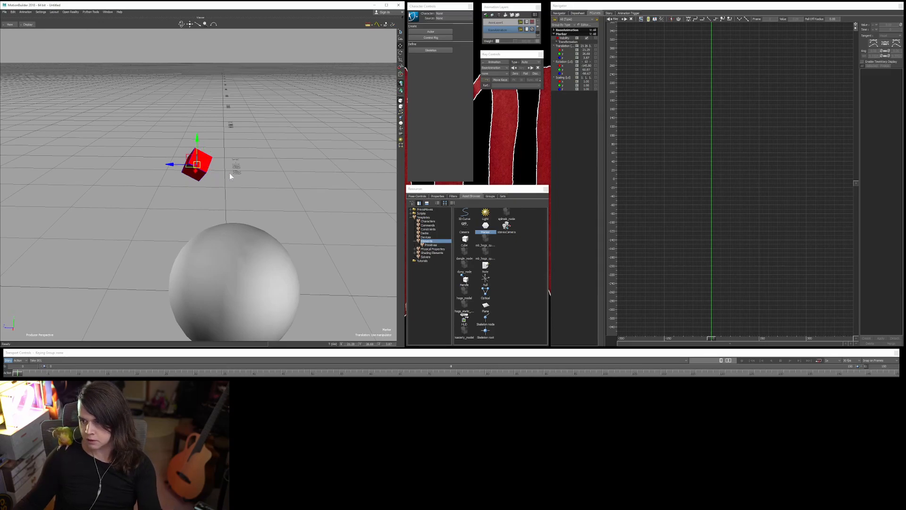
ctrl+shift+drag(253, 186, 228, 173)
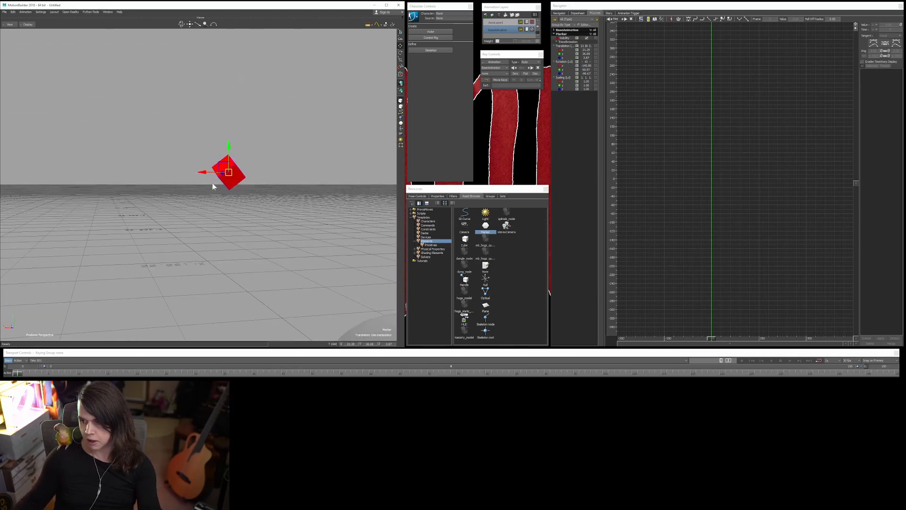
drag(245, 157, 213, 215)
mouse_move(228, 216)
mouse_down()
mouse_move(352, 226)
mouse_move(234, 217)
mouse_move(241, 249)
mouse_move(174, 234)
mouse_up()
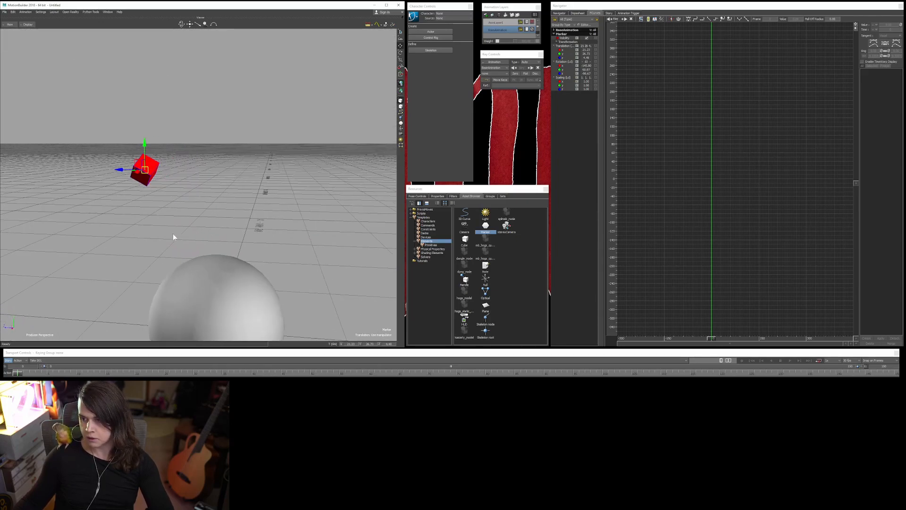
- Lower the marker along the global vertical axis until it sits near the grid floor beside the sphere
mouse_move(233, 202)
alt+mouse_down()
mouse_move(217, 194)
mouse_move(229, 161)
mouse_move(200, 166)
mouse_move(234, 157)
mouse_move(215, 154)
mouse_move(206, 157)
mouse_move(236, 156)
mouse_move(210, 68)
mouse_move(217, 260)
alt+mouse_up()
mouse_move(283, 245)
alt+mouse_down()
mouse_move(302, 231)
mouse_move(341, 234)
mouse_move(236, 210)
mouse_move(235, 227)
mouse_move(259, 203)
mouse_move(257, 188)
alt+mouse_up()
scroll(259, 202, up, 3)
drag(174, 223, 175, 210)
mouse_move(206, 236)
alt+mouse_down()
mouse_move(211, 250)
mouse_move(232, 246)
mouse_move(209, 242)
mouse_move(211, 249)
alt+mouse_up()
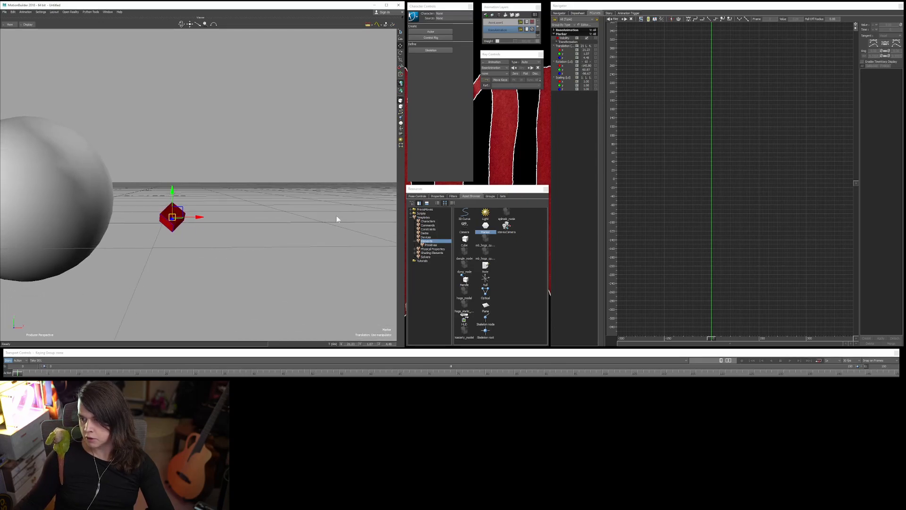
- Try moving the marker along its local axes away from the sphere in local mode, and undo the move
key(t)
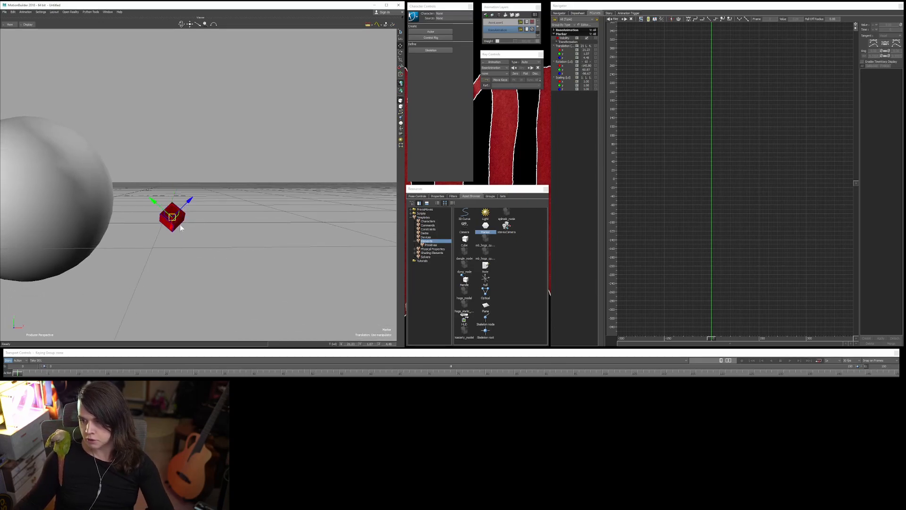
alt+drag(194, 197, 250, 242)
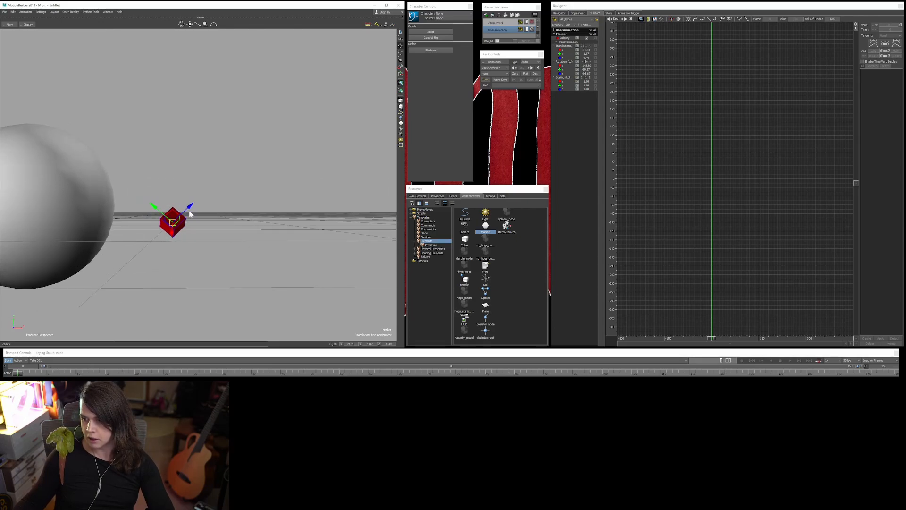
mouse_move(189, 208)
mouse_down()
mouse_move(255, 170)
mouse_move(240, 163)
mouse_move(236, 172)
mouse_move(277, 203)
mouse_up()
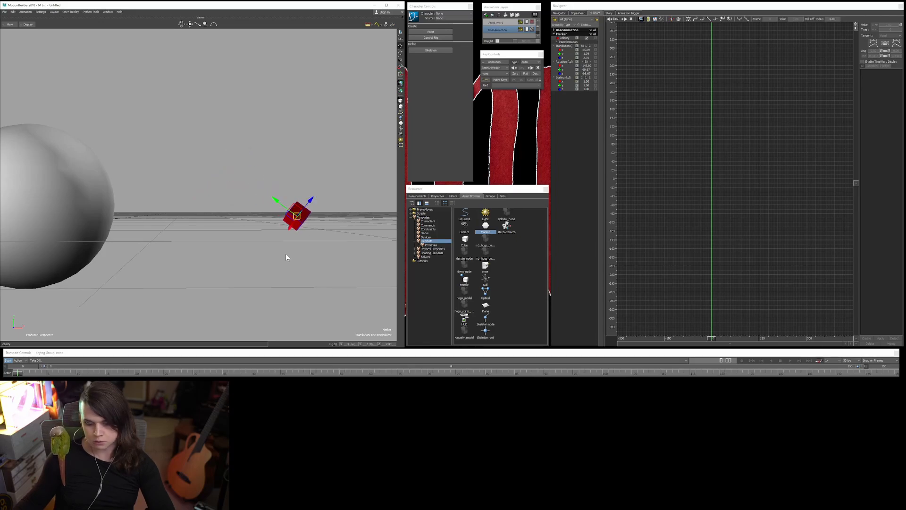
key(ctrl+z)
key(ctrl+z)
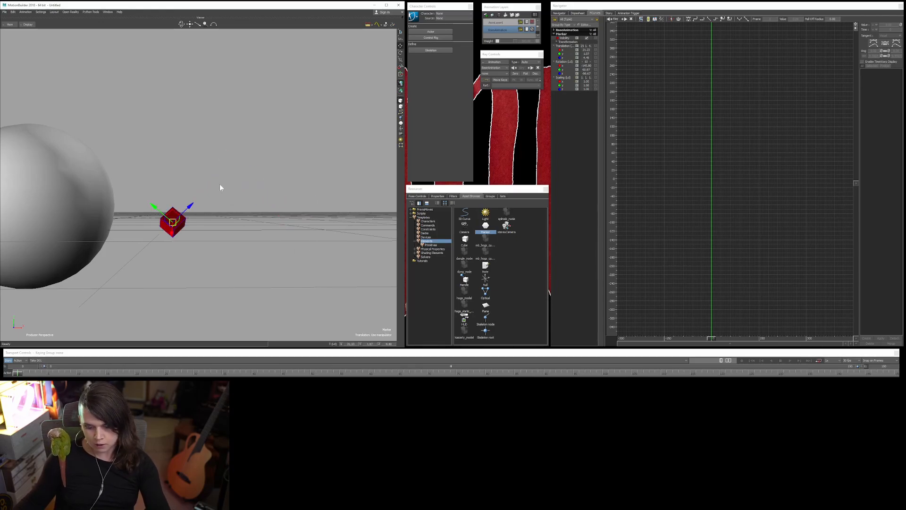
- Slide the marker parallel to the floor along the world axes beside the sphere in global mode
mouse_move(197, 223)
mouse_down()
mouse_move(363, 224)
mouse_move(187, 220)
mouse_move(393, 225)
mouse_move(217, 228)
mouse_move(305, 231)
mouse_move(288, 251)
mouse_move(264, 244)
mouse_move(4, 315)
mouse_up()
mouse_move(253, 238)
ctrl+shift+mouse_down()
mouse_move(217, 229)
mouse_move(293, 245)
mouse_move(255, 291)
mouse_move(277, 271)
mouse_move(137, 202)
mouse_move(271, 221)
mouse_move(159, 211)
mouse_move(242, 216)
ctrl+shift+mouse_up()
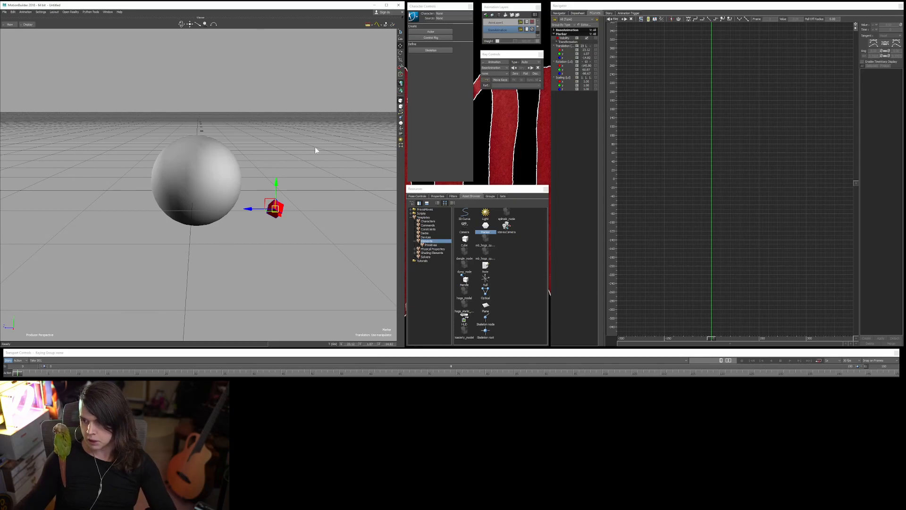
- Switch the marker to the Rotate manipulator and toggle its reference mode between global and local to compare the rotation rings
ctrl+shift+drag(296, 228, 119, 278)
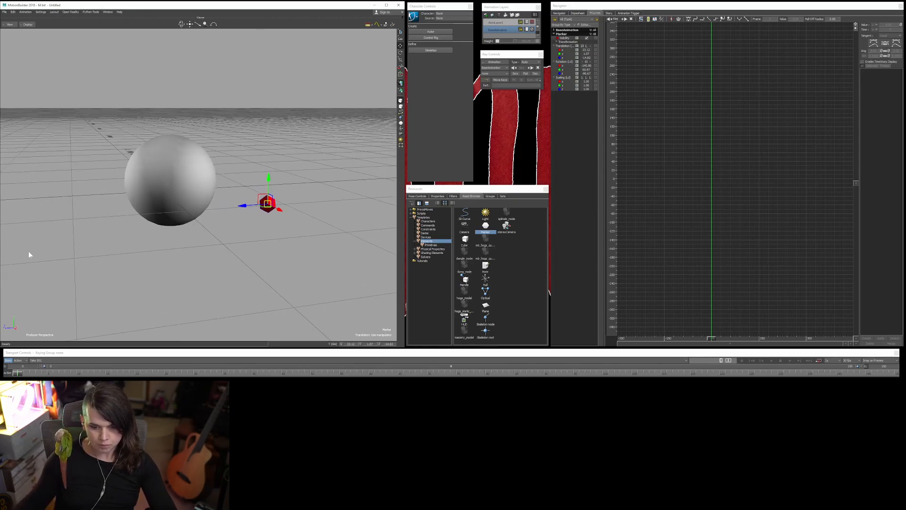
ctrl+shift+drag(261, 247, 240, 266)
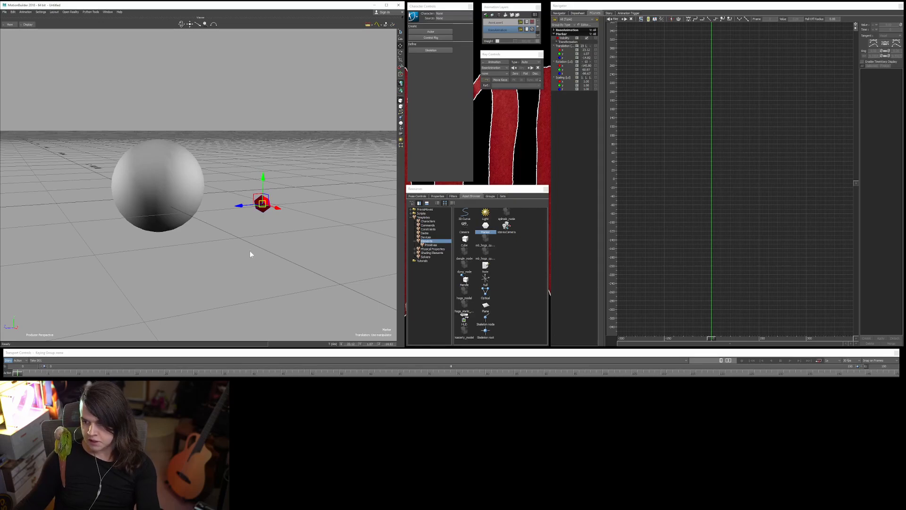
key(e)
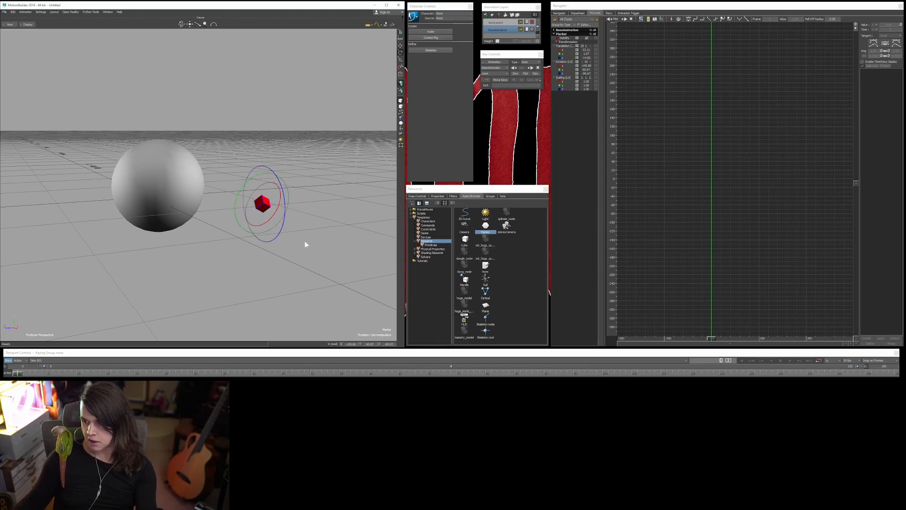
mouse_move(302, 255)
ctrl+shift+mouse_down()
mouse_move(323, 252)
mouse_move(223, 253)
mouse_move(192, 279)
mouse_move(61, 239)
ctrl+shift+mouse_up()
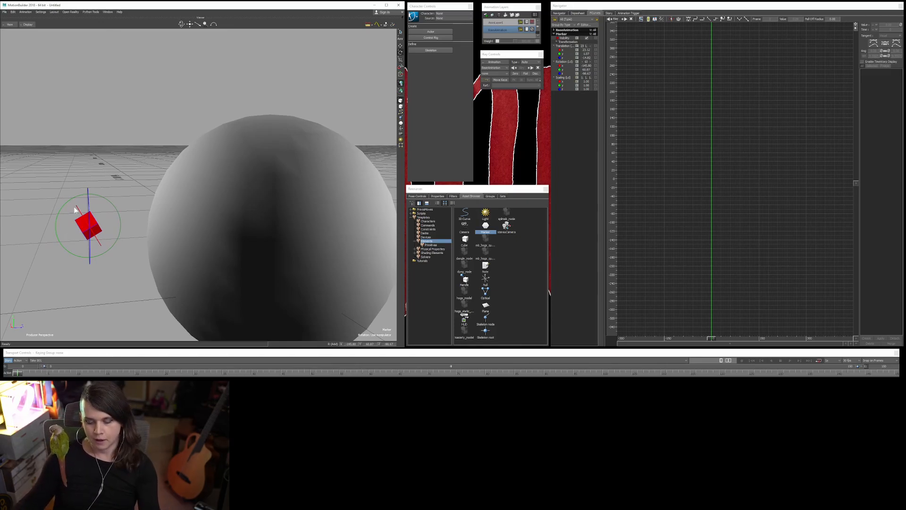
key(F5)
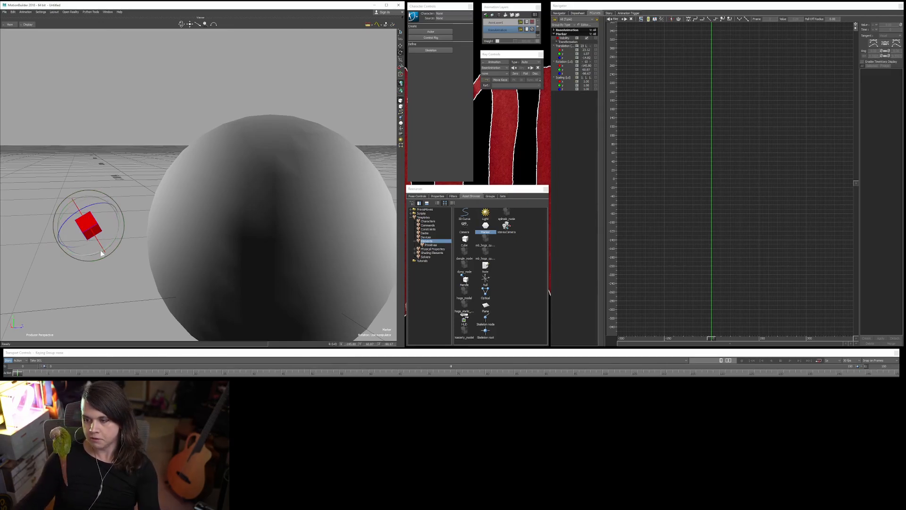
key(F5)
shift+drag(100, 259, 156, 274)
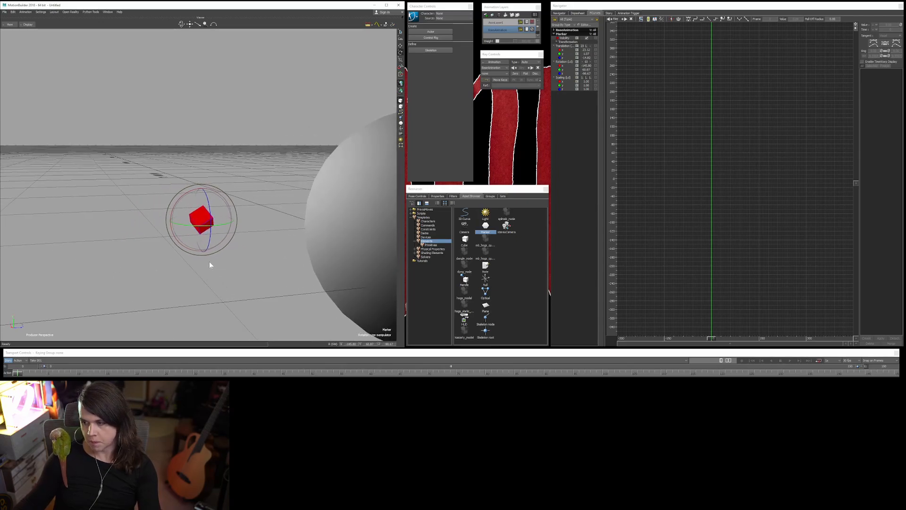
- Move the marker inside the sphere using the Translate manipulator in global mode, and clear the selection
key(t)
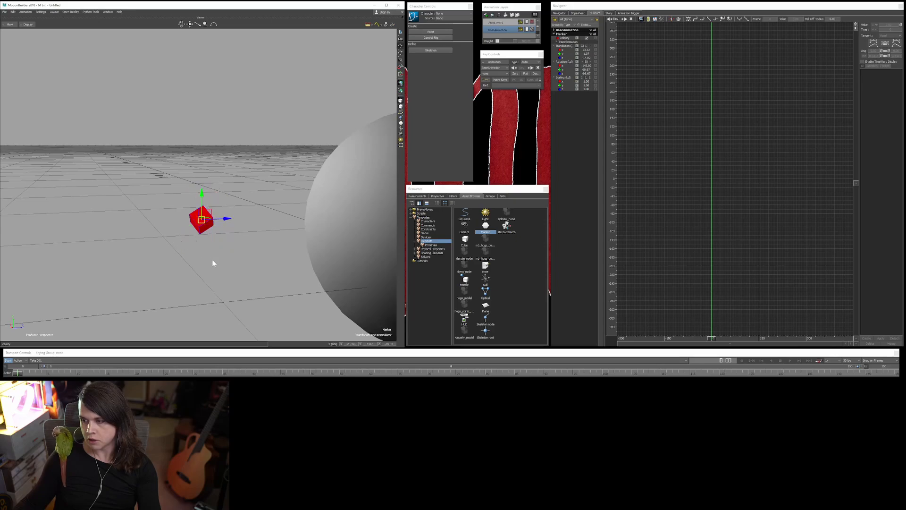
ctrl+shift+drag(216, 229, 58, 264)
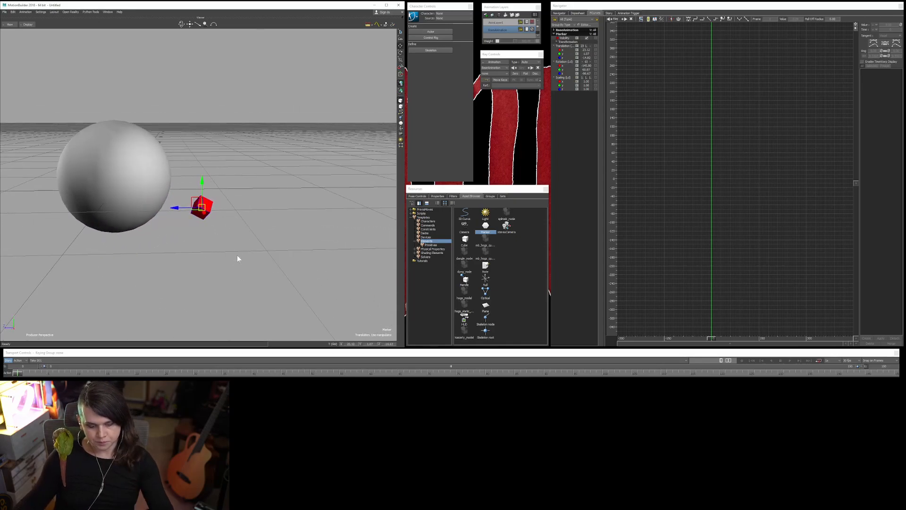
mouse_move(242, 265)
ctrl+shift+mouse_down()
mouse_move(261, 222)
mouse_move(283, 242)
mouse_move(303, 243)
mouse_move(278, 241)
mouse_move(290, 211)
mouse_move(121, 195)
ctrl+shift+mouse_up()
mouse_move(314, 274)
ctrl+shift+mouse_down()
mouse_move(224, 272)
mouse_move(220, 280)
mouse_move(229, 279)
mouse_move(165, 288)
mouse_move(147, 277)
mouse_move(296, 279)
mouse_move(245, 162)
ctrl+shift+mouse_up()
click(223, 273)
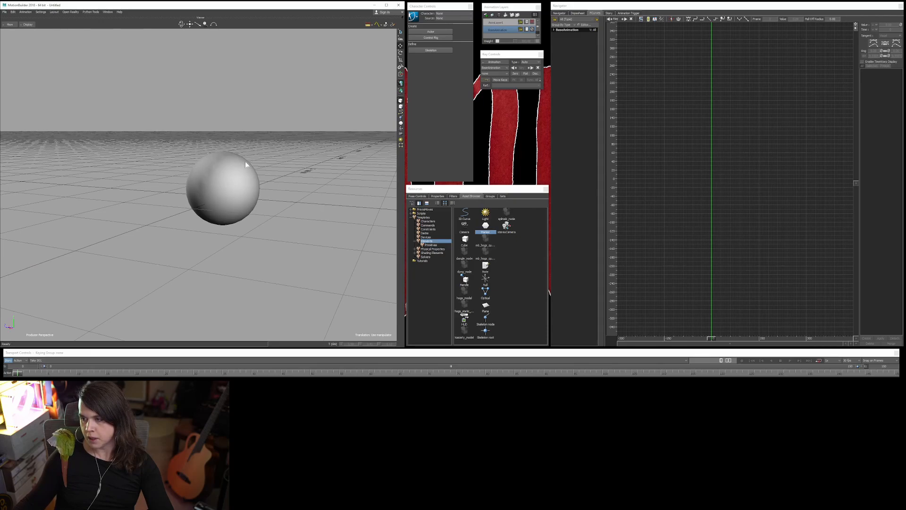
- Try to select the marker hidden inside the sphere, and clear the resulting selection
click(202, 168)
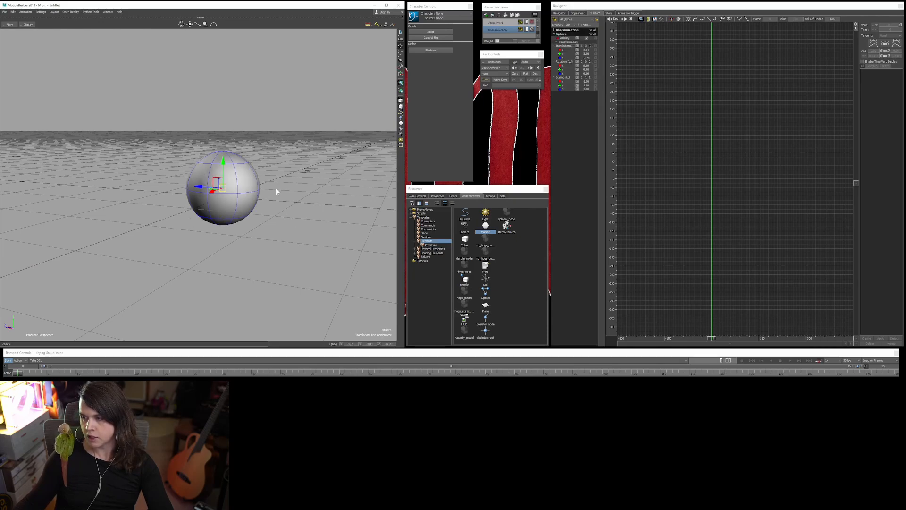
click(296, 195)
click(224, 175)
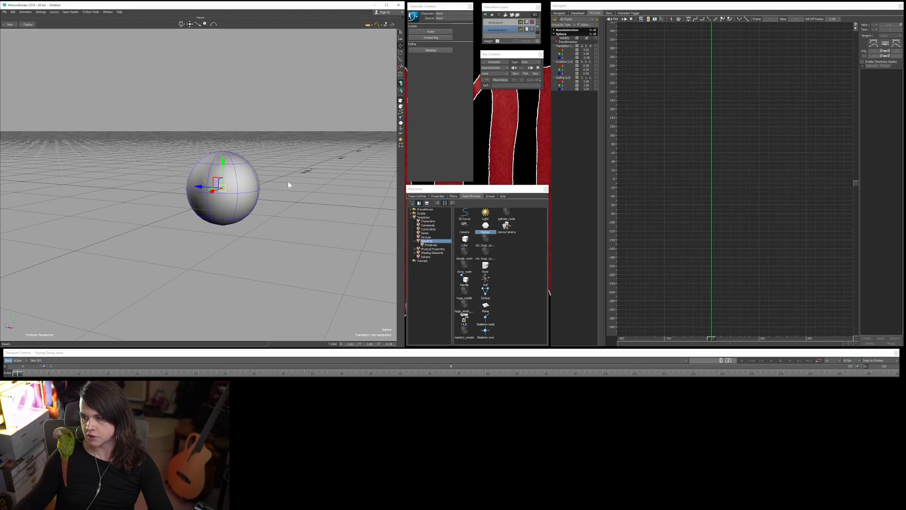
click(277, 203)
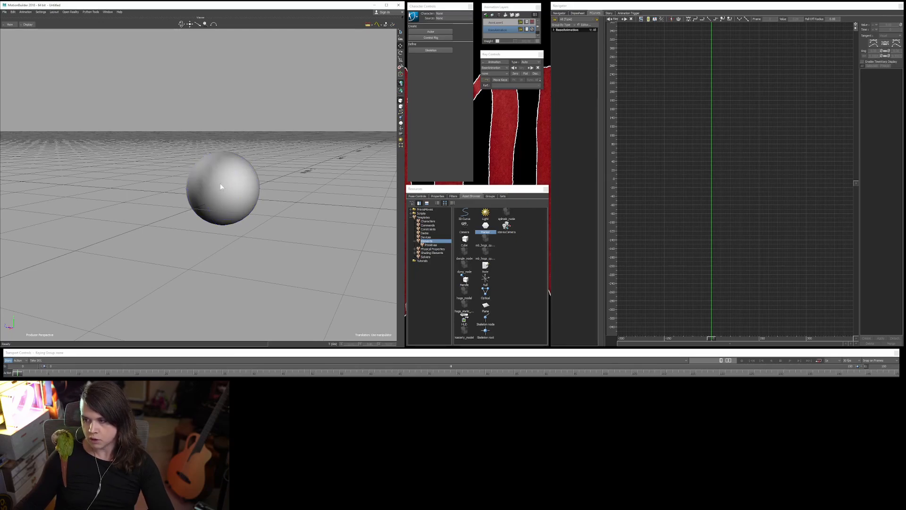
alt+drag(227, 184, 280, 221)
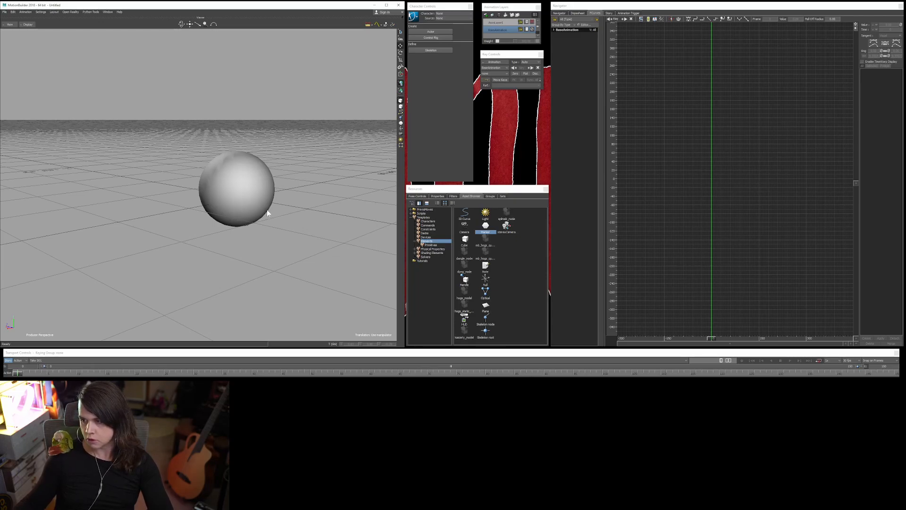
- Cycle the viewport repeatedly through its display modes to compare the normal and X-Ray display of the sphere and marker
key(ctrl+a)
key(ctrl+a)
key(ctrl+a)
key(ctrl+a)
key(ctrl+a)
key(ctrl+a)
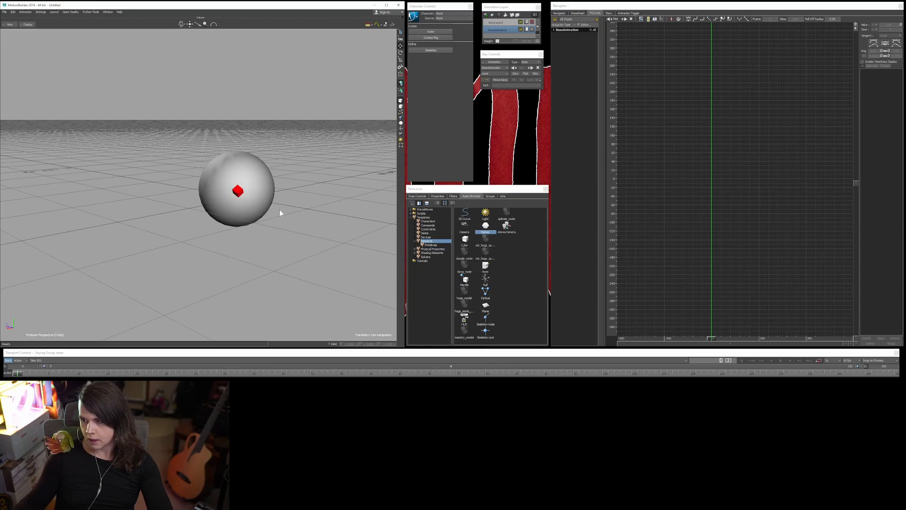
key(ctrl+a)
key(ctrl+a)
key(ctrl+a)
key(ctrl+a)
key(ctrl+a)
key(ctrl+a)
key(ctrl+a)
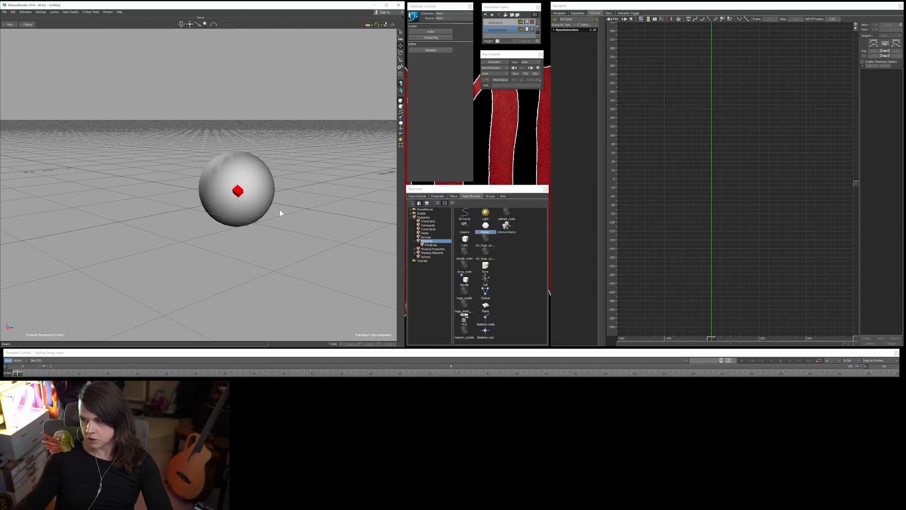
key(ctrl+a)
key(ctrl+a)
key(ctrl+a)
key(ctrl+a)
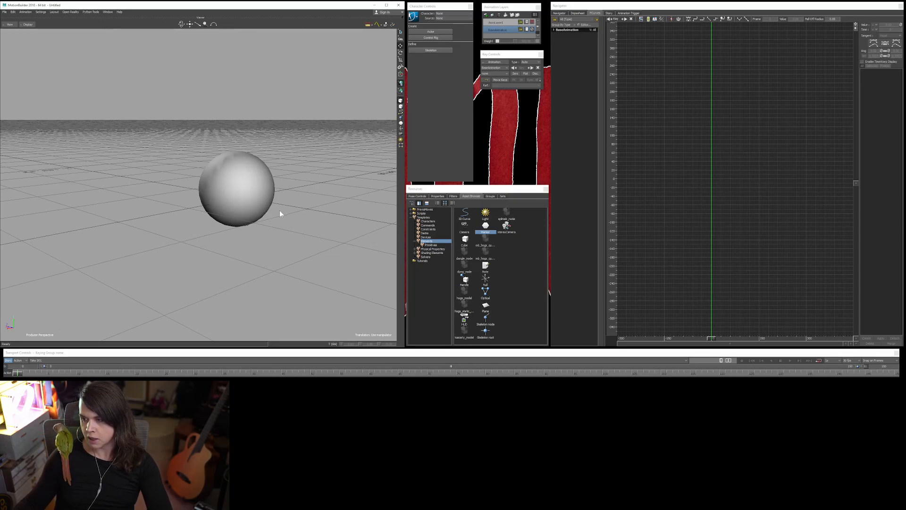
- Set the perspective viewport to X-Ray display so the marker shows through the sphere
mouse_move(293, 225)
ctrl+shift+mouse_down()
mouse_move(259, 227)
mouse_move(250, 244)
ctrl+shift+mouse_up()
key(ctrl+a)
key(ctrl+a)
key(ctrl+a)
ctrl+shift+drag(286, 276, 302, 255)
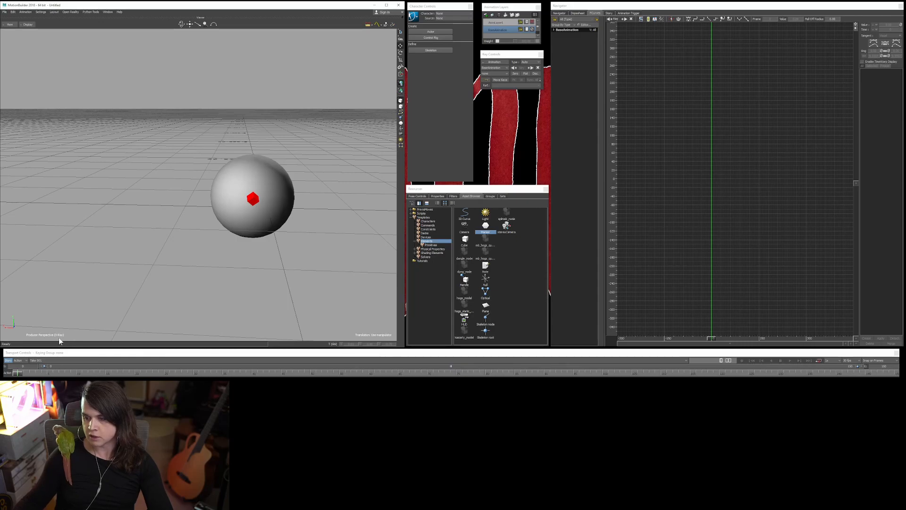
- Examine the marker inside the sphere from several angles in the X-Ray perspective view
mouse_move(159, 255)
ctrl+shift+mouse_down()
mouse_move(222, 268)
mouse_move(204, 269)
mouse_move(239, 265)
mouse_move(219, 287)
mouse_move(259, 267)
ctrl+shift+mouse_up()
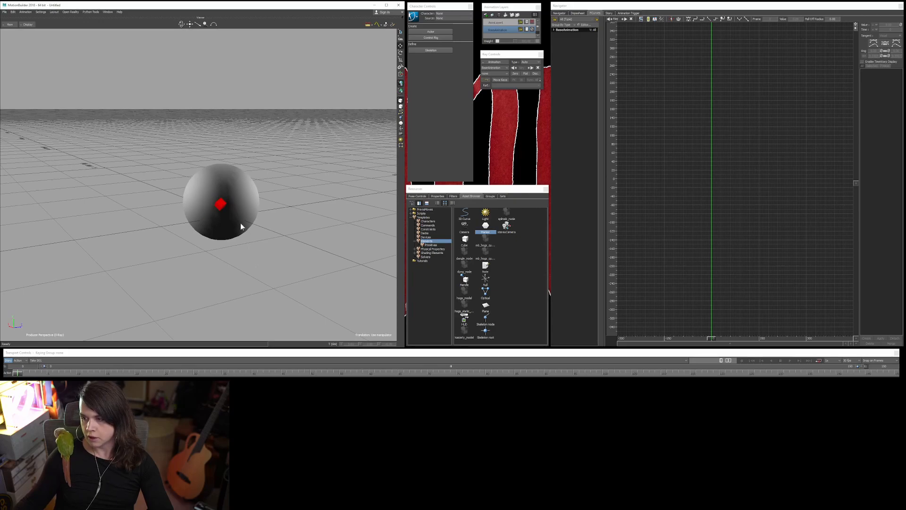
ctrl+shift+drag(194, 233, 327, 234)
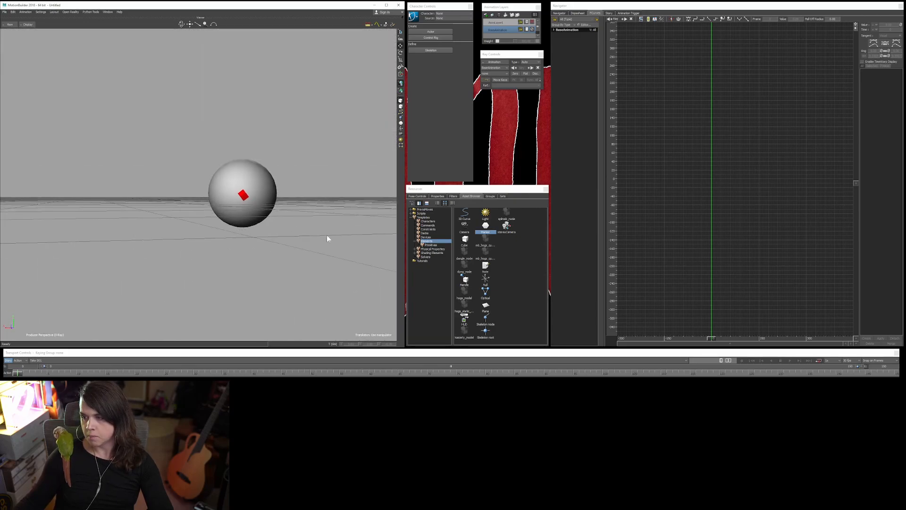
ctrl+shift+drag(281, 188, 186, 224)
mouse_move(197, 194)
ctrl+shift+mouse_down()
mouse_move(301, 186)
mouse_move(287, 214)
mouse_move(268, 220)
mouse_move(288, 222)
mouse_move(308, 249)
mouse_move(254, 248)
mouse_move(257, 239)
mouse_move(299, 236)
mouse_move(252, 231)
mouse_move(225, 257)
mouse_move(267, 239)
mouse_move(296, 247)
mouse_move(291, 228)
mouse_move(275, 237)
ctrl+shift+mouse_up()
key(ctrl+a)
key(ctrl+a)
mouse_move(257, 211)
ctrl+shift+mouse_down()
mouse_move(303, 245)
mouse_move(236, 258)
mouse_move(255, 238)
ctrl+shift+mouse_up()
ctrl+shift+drag(222, 199, 229, 252)
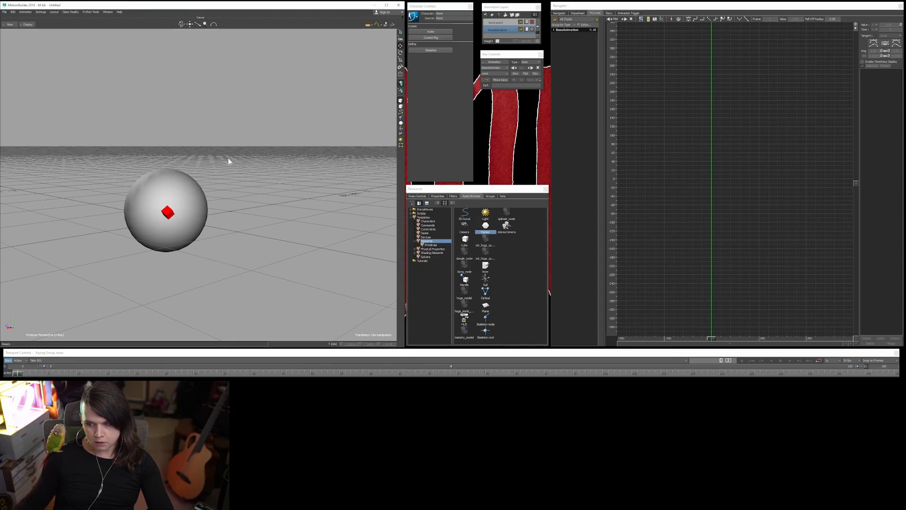
alt+drag(245, 198, 270, 231)
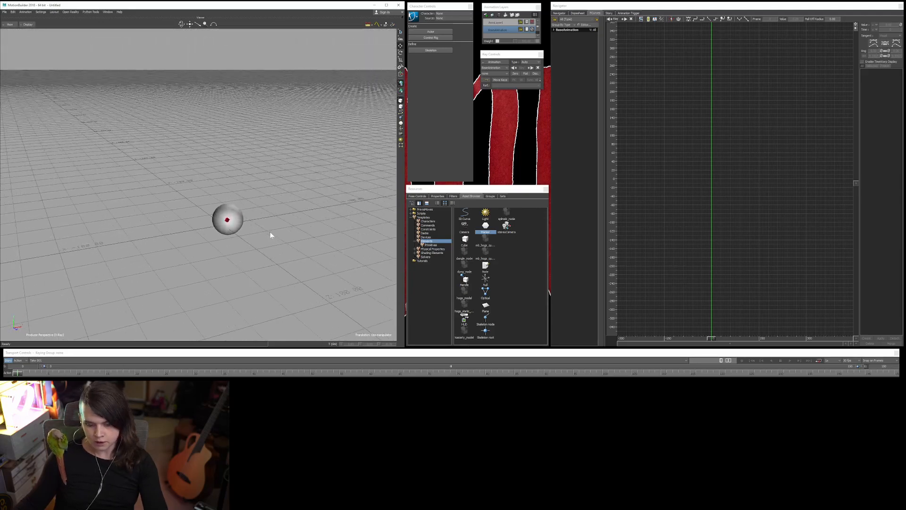
- Alternate the viewport between the bottom and top views, finishing with the top view zoomed in on the sphere
key(ctrl+t)
alt+right_drag(205, 185, 268, 214)
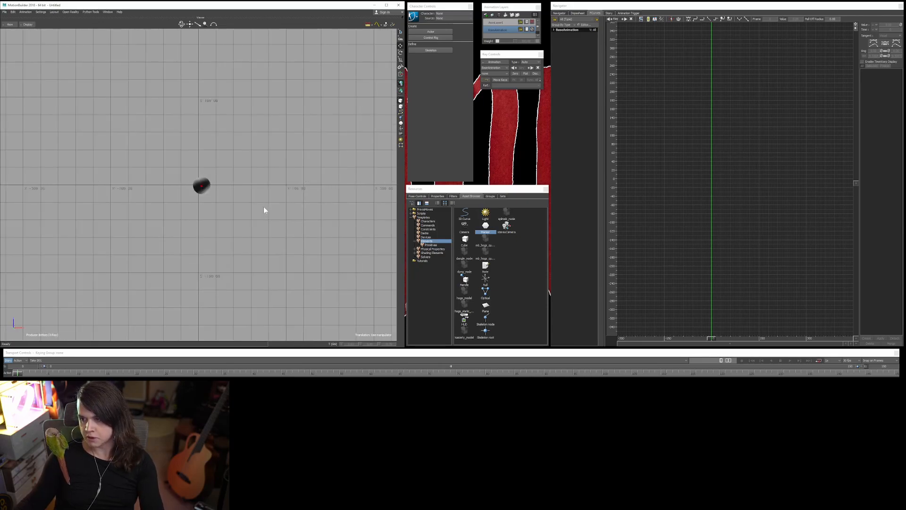
key(ctrl+b)
key(ctrl+t)
key(ctrl+b)
key(ctrl+t)
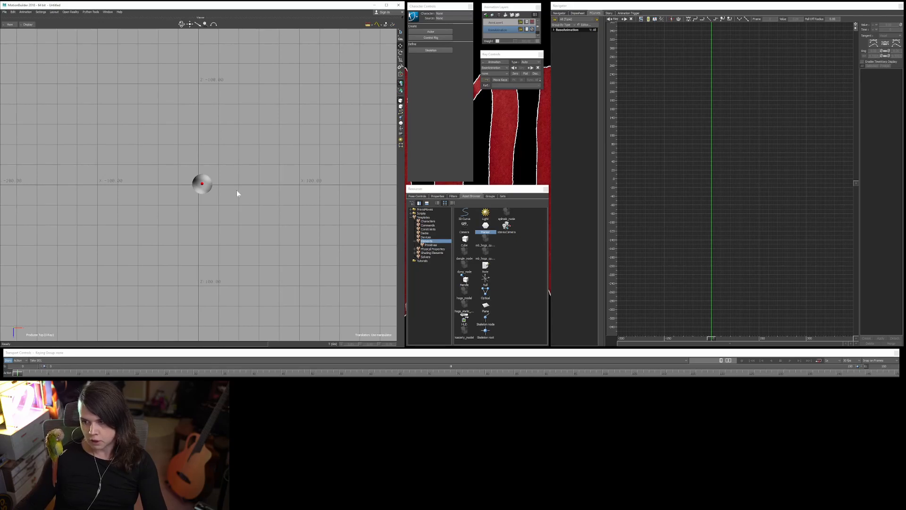
ctrl+drag(241, 191, 292, 195)
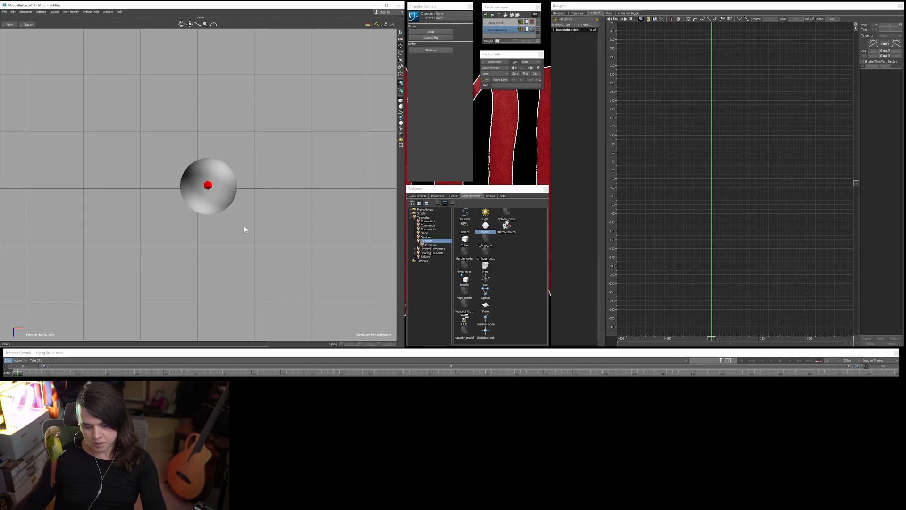
- Alternate the viewport repeatedly between the right and left views, finishing with the right view closer on the sphere
key(ctrl+r)
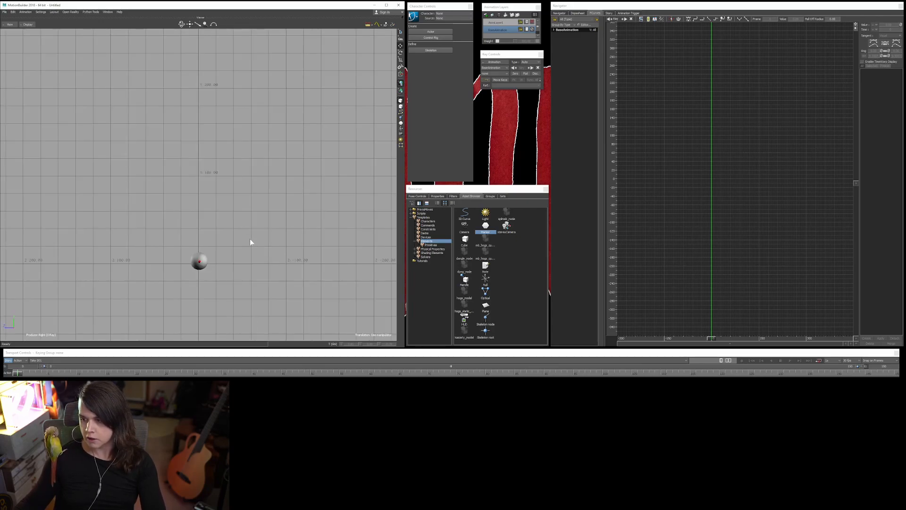
shift+drag(255, 249, 261, 213)
key(ctrl+r)
key(ctrl+r)
key(ctrl+r)
key(ctrl+r)
key(ctrl+r)
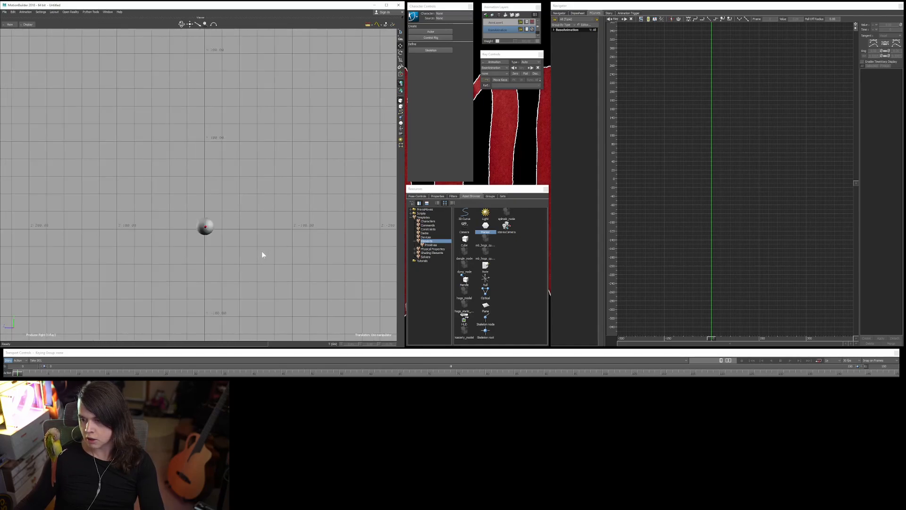
key(ctrl+r)
key(ctrl+r)
key(ctrl+r)
key(ctrl+r)
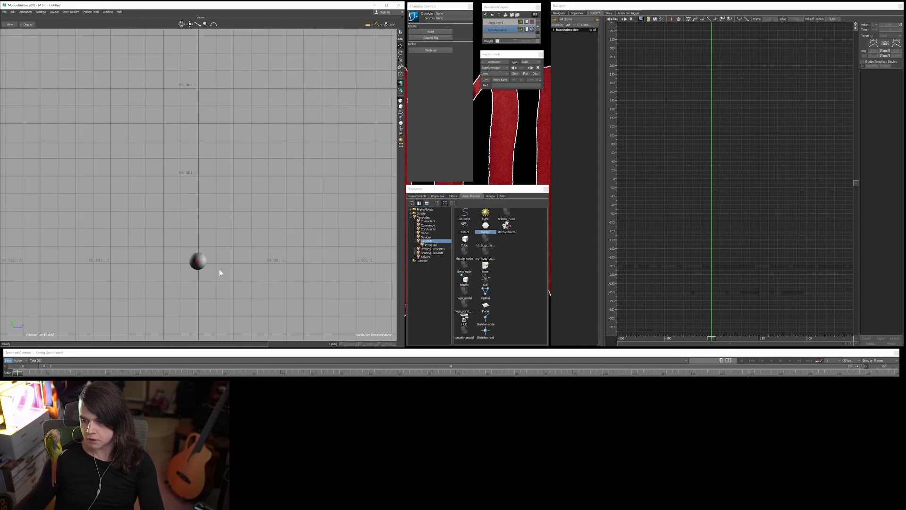
key(ctrl+r)
key(ctrl+r)
key(ctrl+r)
key(ctrl+r)
key(ctrl+r)
key(ctrl+r)
key(ctrl+r)
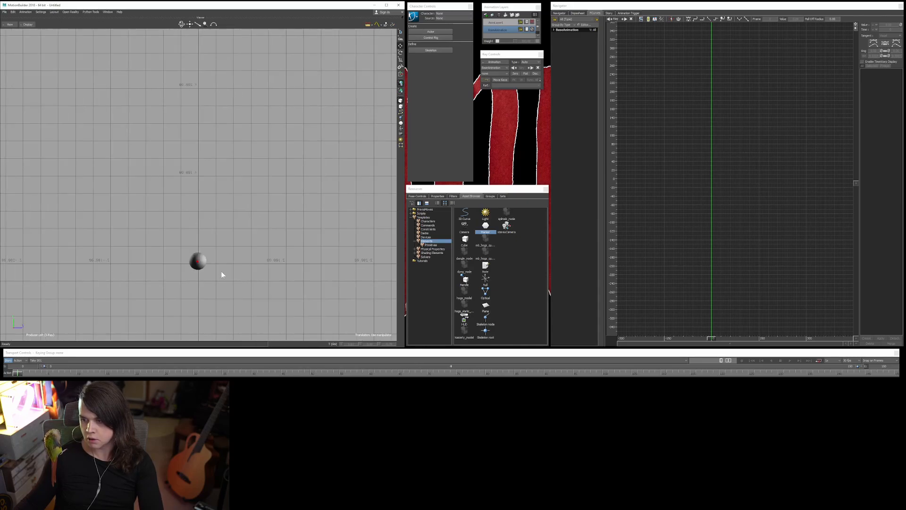
ctrl+drag(214, 248, 276, 241)
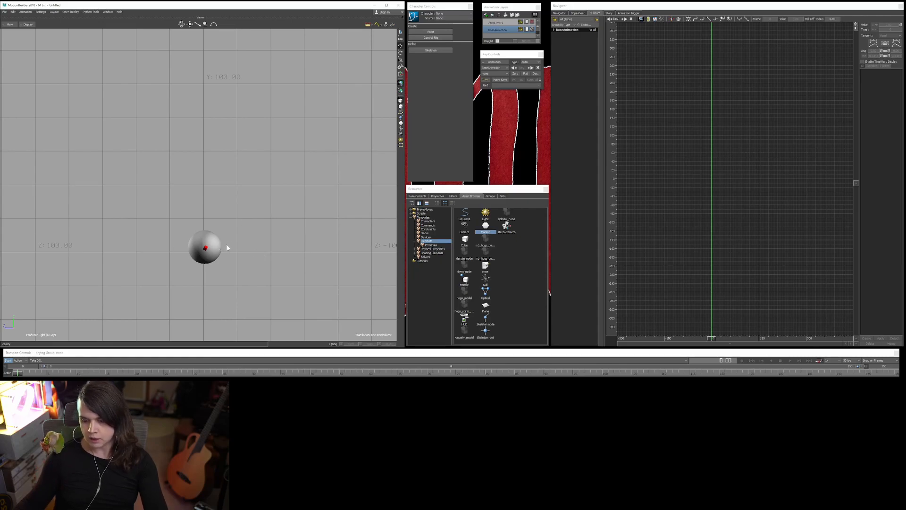
- Show the sphere in the front view, and switch the viewport to the back view
key(ctrl+f)
shift+drag(248, 252, 246, 210)
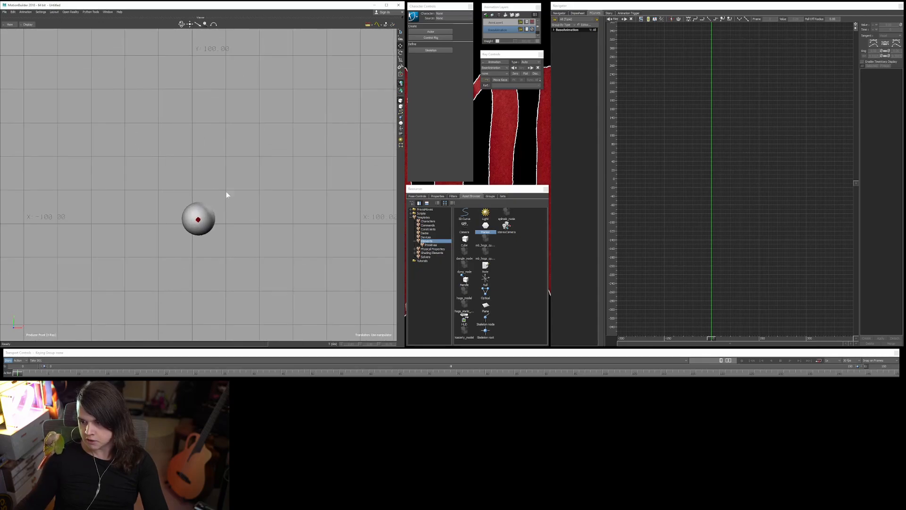
key(ctrl+b)
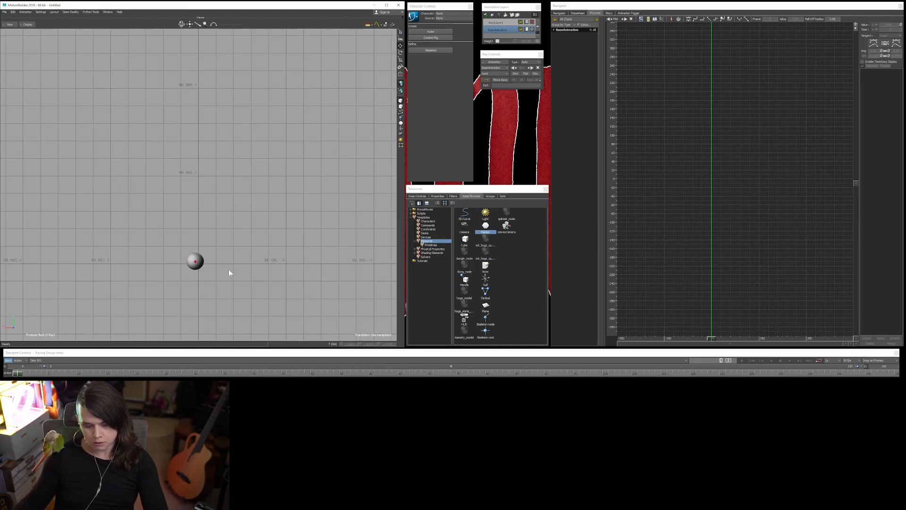
- Flip the viewport back and forth between the top and bottom views of the scene
key(ctrl+t)
key(ctrl+t)
key(ctrl+t)
key(ctrl+t)
key(ctrl+t)
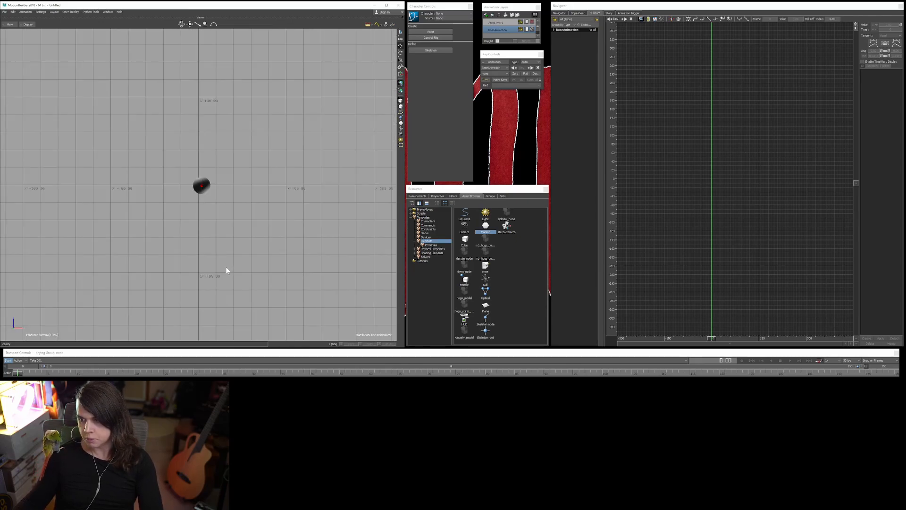
key(ctrl+t)
- Flip the viewport back and forth between the right and left views of the scene
key(ctrl+r)
key(ctrl+r)
key(ctrl+r)
key(ctrl+r)
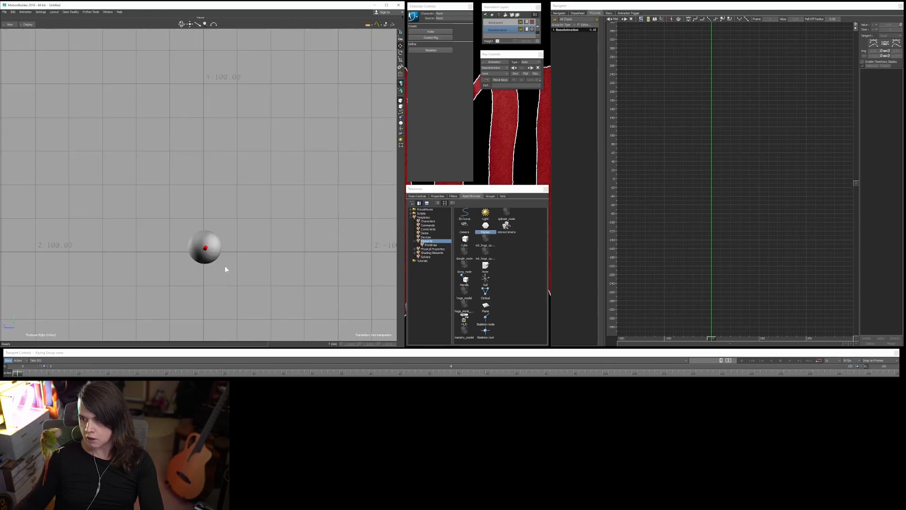
key(ctrl+r)
key(ctrl+r)
key(ctrl+r)
key(ctrl+r)
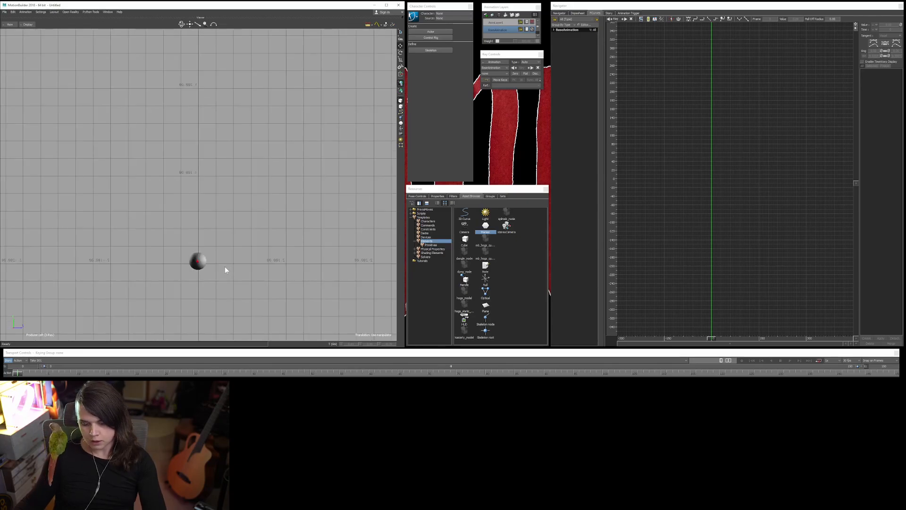
- Flip the viewport between the front and back views, finishing on the front view
key(ctrl+f)
key(ctrl+f)
key(ctrl+f)
key(ctrl+f)
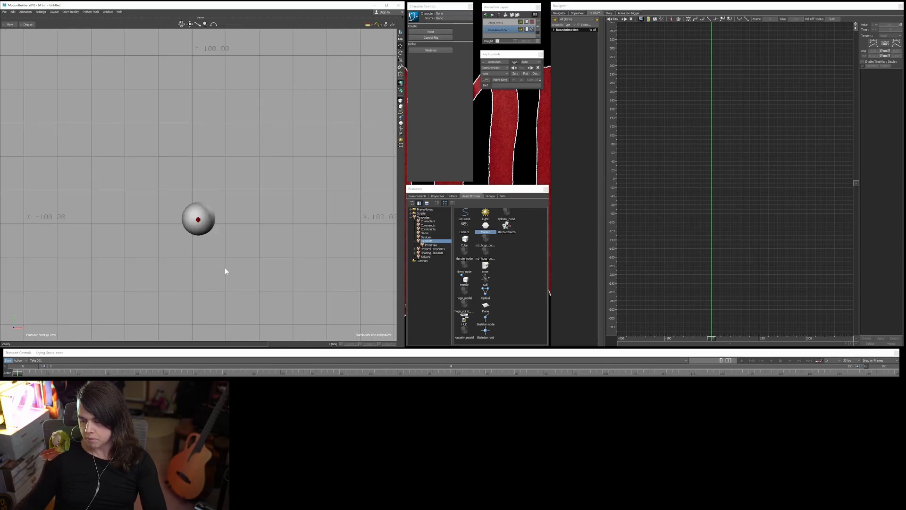
- Flip the viewport between the front and back views several more times, and return it to the perspective view
key(ctrl+f)
key(ctrl+f)
key(ctrl+f)
key(ctrl+f)
key(ctrl+f)
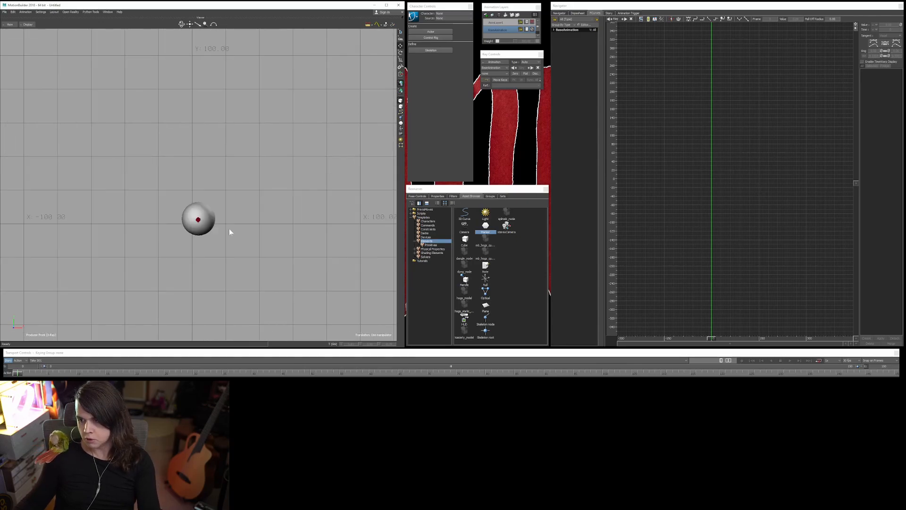
key(ctrl+p)
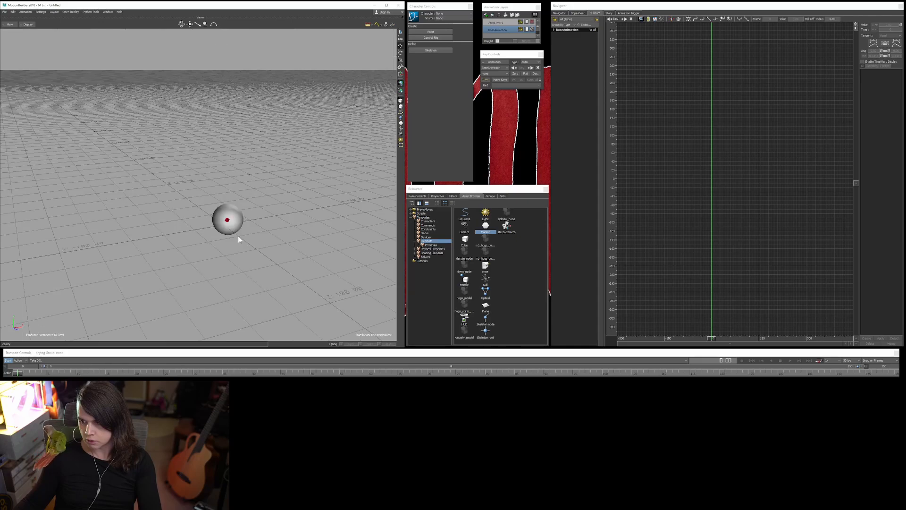
shift+drag(315, 228, 279, 234)
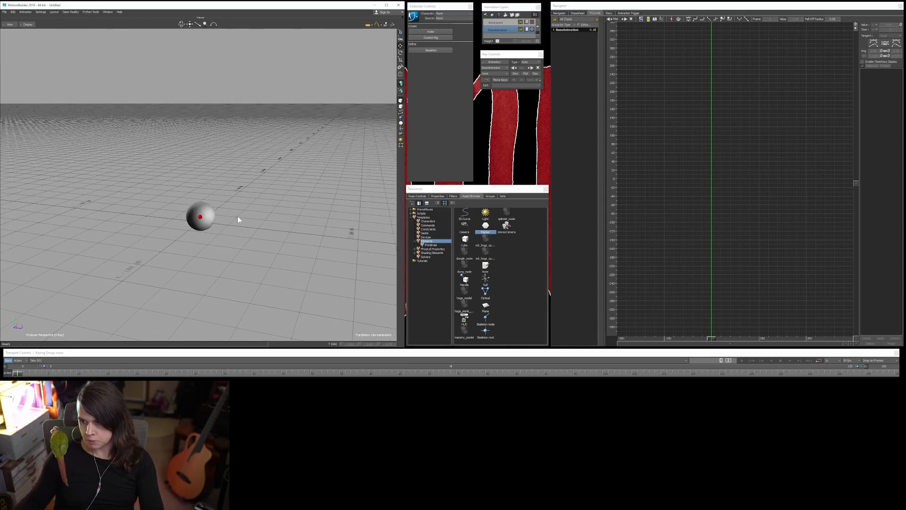
- Open the schematic view of the scene and move the Marker node farther away from the Sphere node
key(ctrl+w)
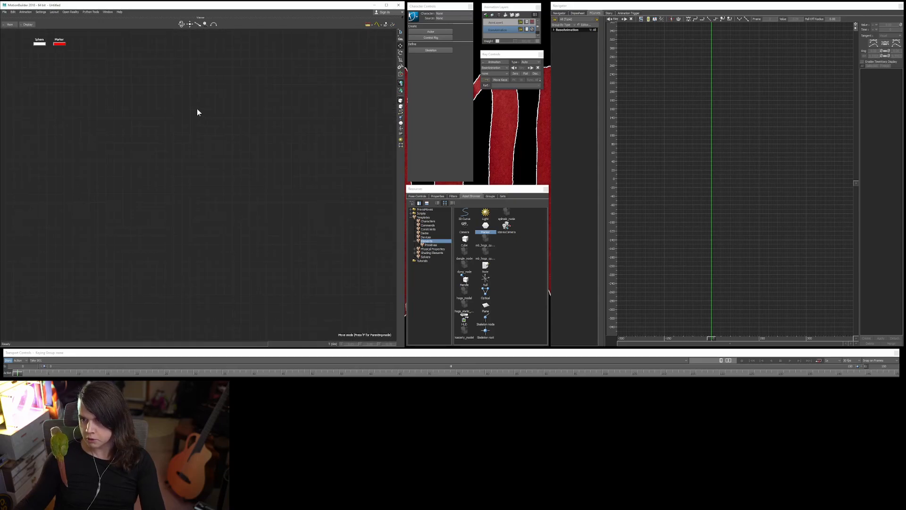
mouse_move(183, 121)
ctrl+mouse_down()
mouse_move(171, 119)
mouse_move(188, 122)
mouse_move(271, 194)
mouse_move(277, 188)
ctrl+mouse_up()
mouse_move(151, 173)
ctrl+mouse_down()
mouse_move(247, 185)
mouse_move(248, 212)
ctrl+mouse_up()
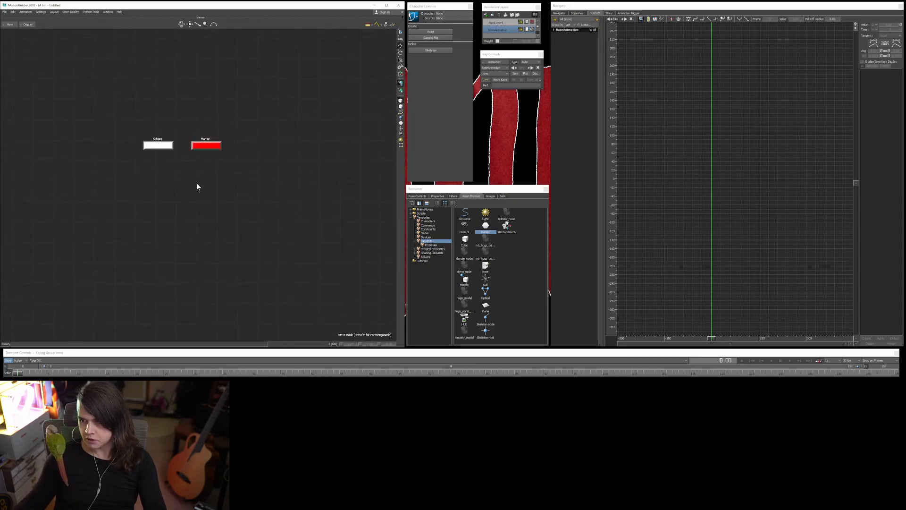
drag(211, 146, 259, 144)
mouse_move(233, 172)
ctrl+mouse_down()
mouse_move(224, 215)
mouse_move(151, 232)
mouse_move(224, 174)
mouse_move(225, 190)
mouse_move(241, 165)
mouse_move(210, 119)
ctrl+mouse_up()
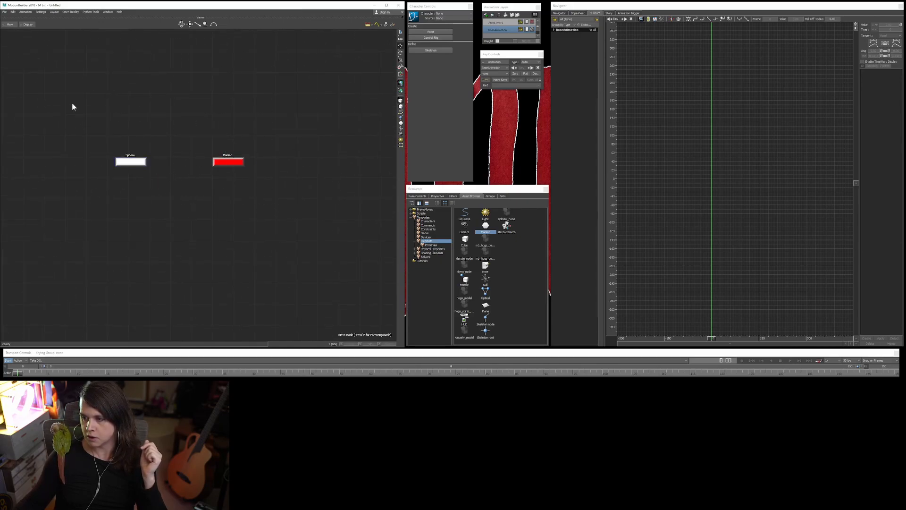
- Select and deselect the Marker node, and practise panning and zooming the schematic around both nodes
click(228, 162)
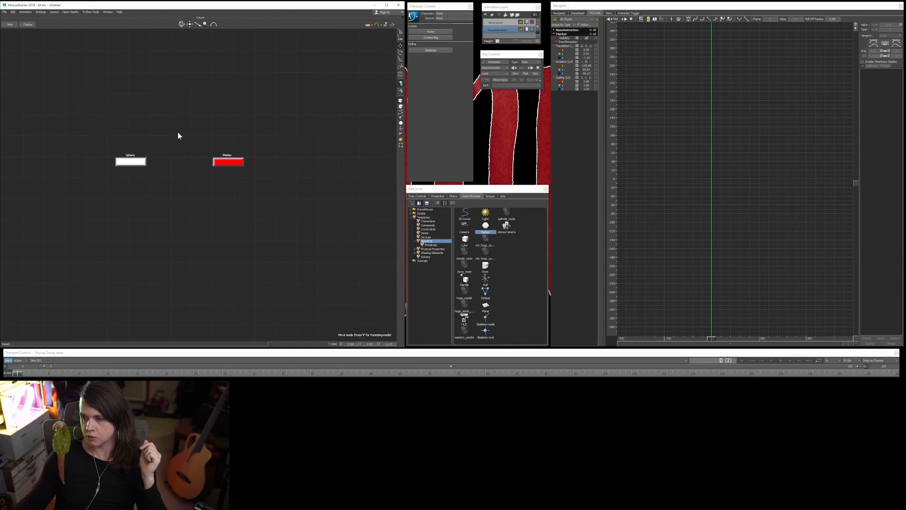
click(208, 138)
alt+middle_drag(252, 220, 255, 225)
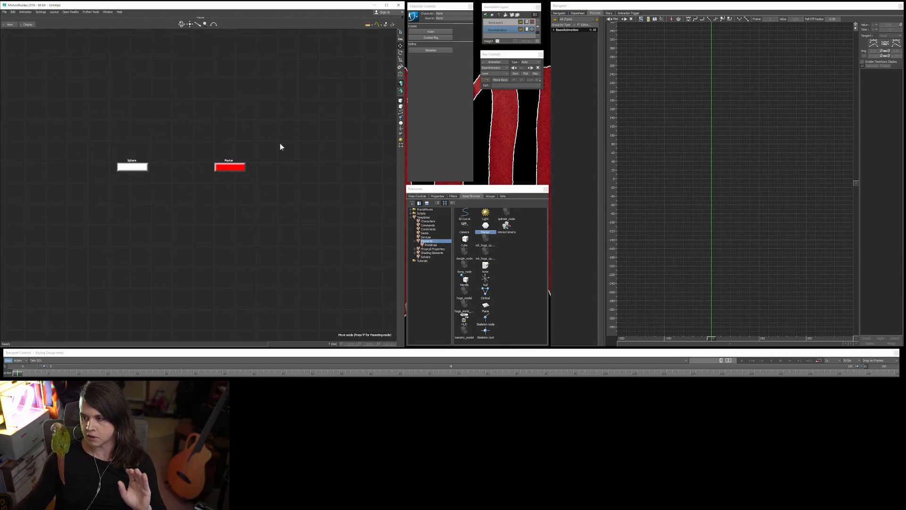
click(236, 166)
click(284, 115)
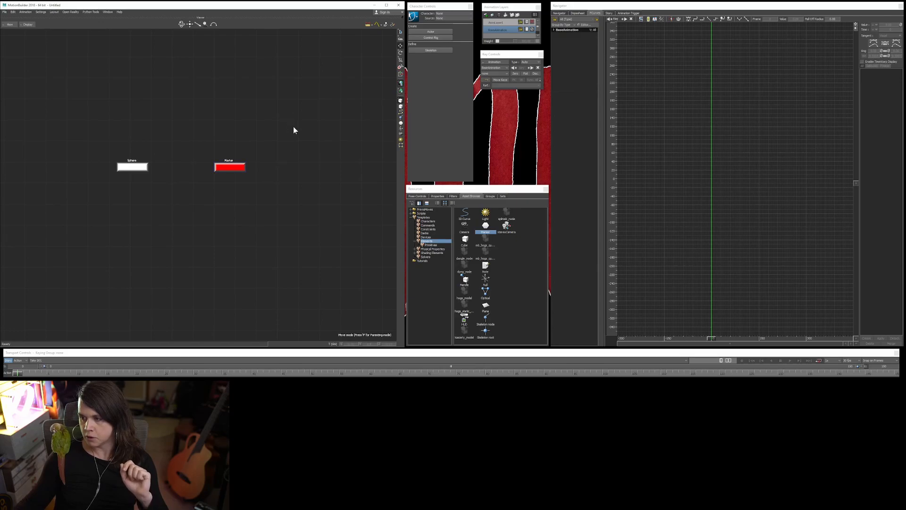
alt+right_drag(308, 142, 270, 165)
mouse_move(266, 184)
alt+middle_down()
mouse_move(216, 194)
mouse_move(53, 157)
alt+middle_up()
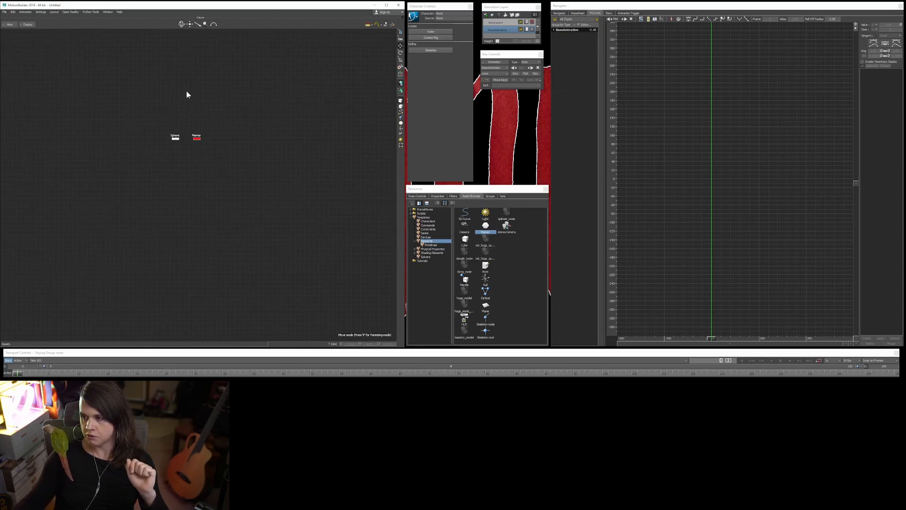
alt+middle_drag(262, 146, 165, 168)
alt+right_drag(202, 160, 252, 143)
- Select and deselect the Sphere and Marker nodes in turn in the schematic
click(156, 166)
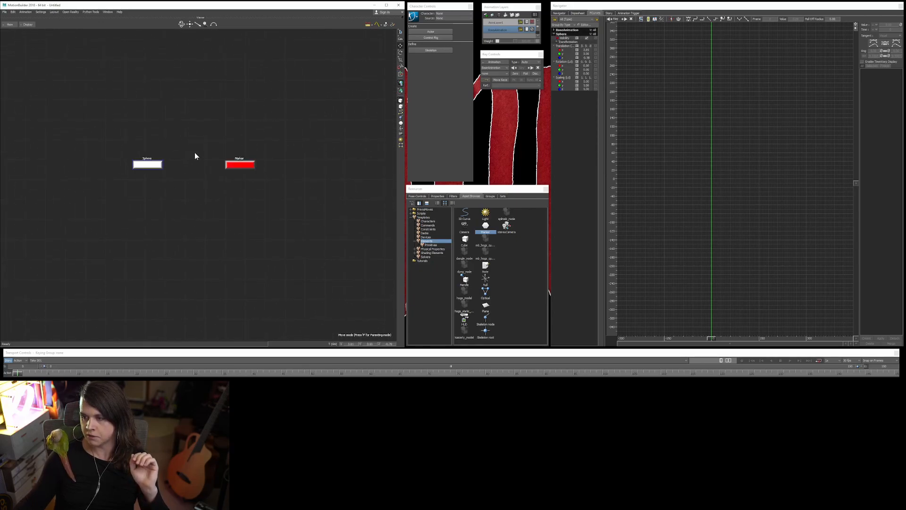
click(194, 152)
click(146, 167)
click(204, 153)
click(241, 164)
click(267, 142)
click(247, 166)
click(197, 144)
- Rename the Marker node in the schematic as Animatable_Marker
click(242, 167)
right_click(247, 166)
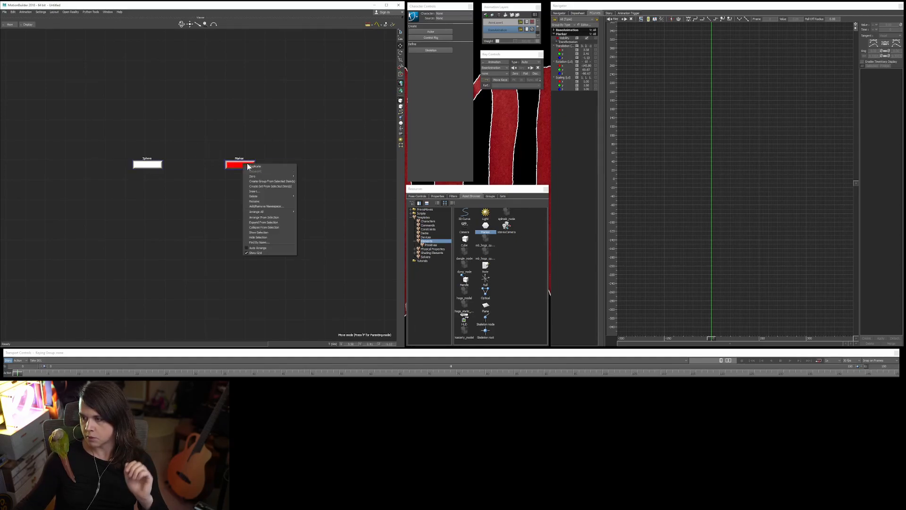
click(265, 201)
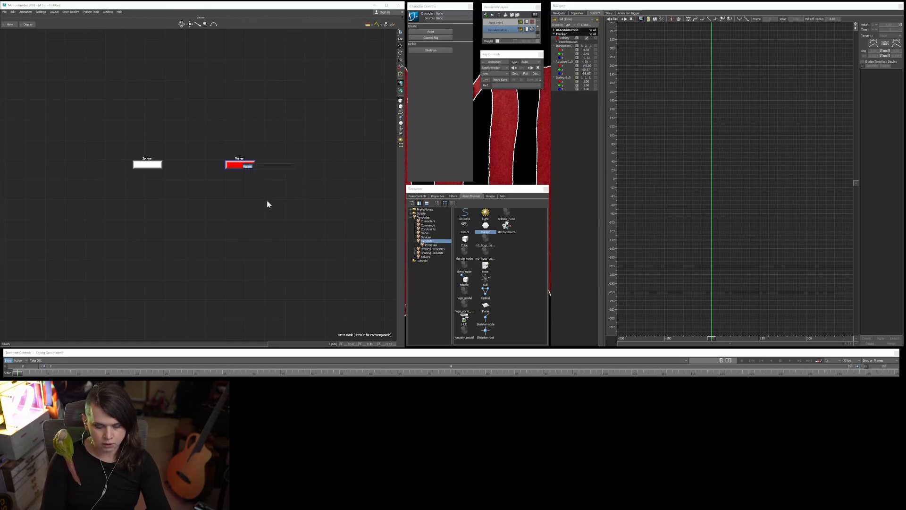
text(Anima)
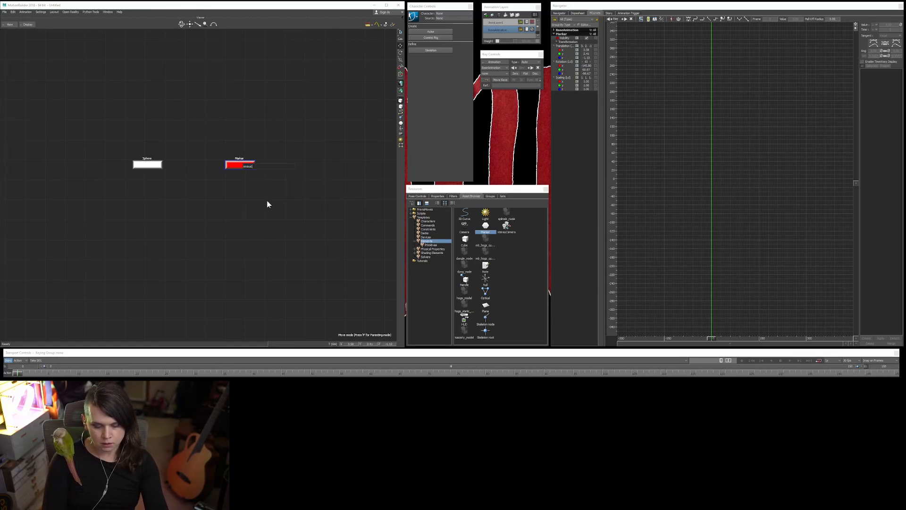
text(tabnle_Marker)
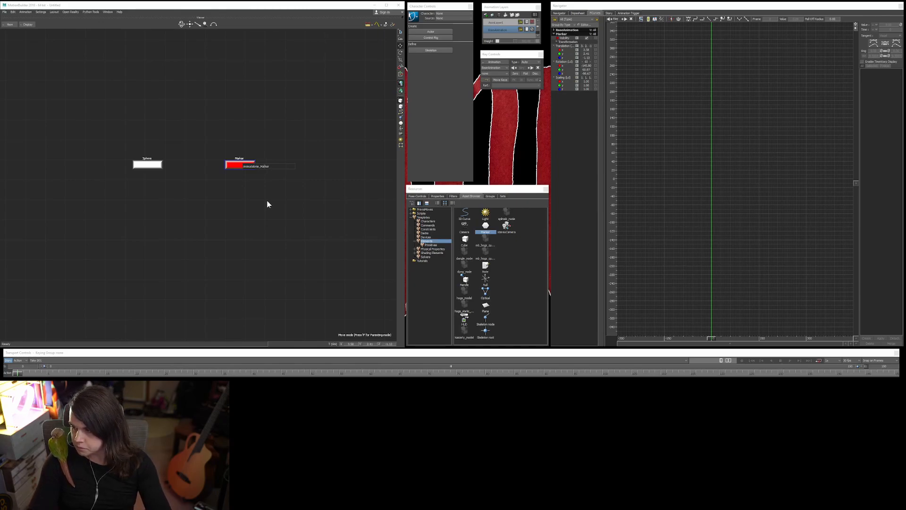
key(Return)
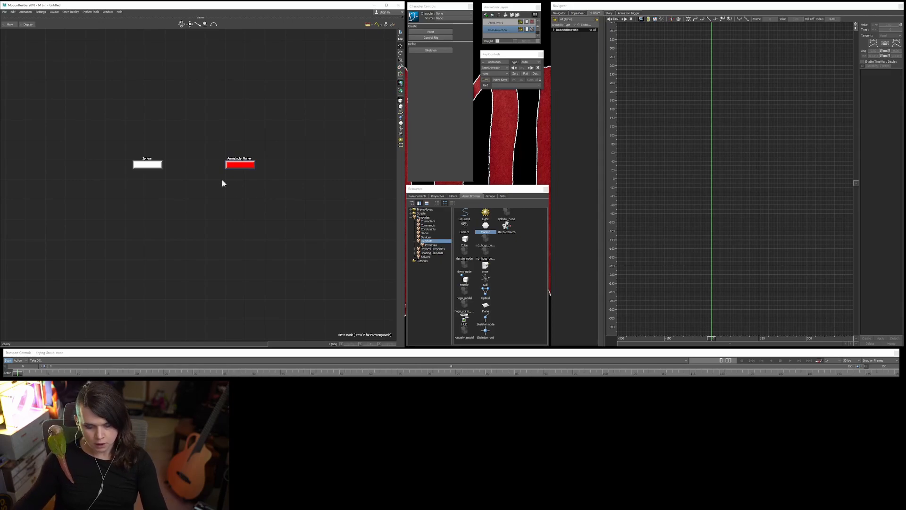
- Return from the schematic to the 3D perspective view and delete the sphere surrounding the marker
mouse_move(306, 126)
shift+mouse_down()
mouse_move(311, 136)
mouse_move(300, 141)
shift+mouse_up()
key(ctrl+w)
shift+drag(253, 253, 262, 236)
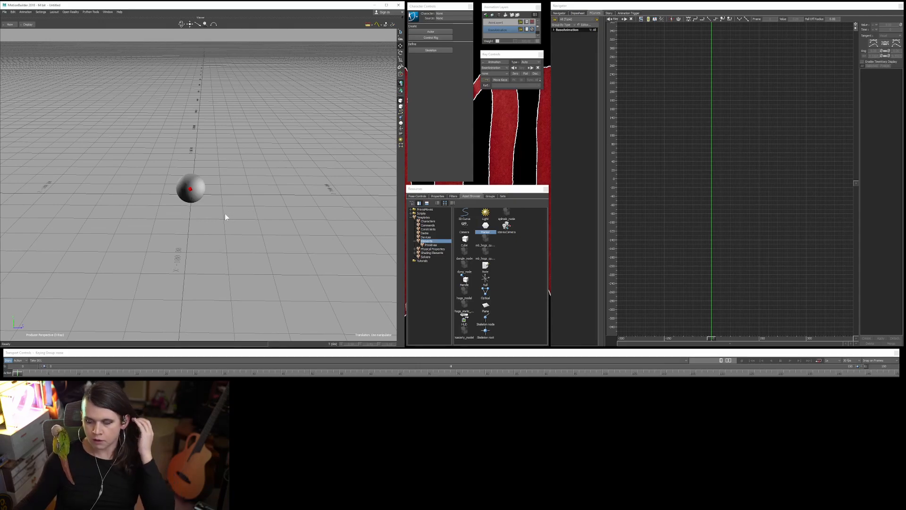
ctrl+shift+drag(239, 216, 214, 238)
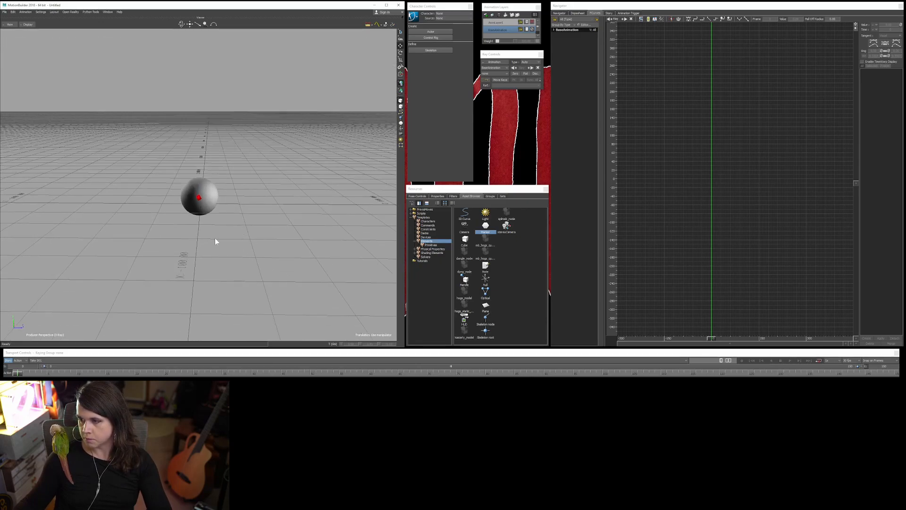
click(202, 200)
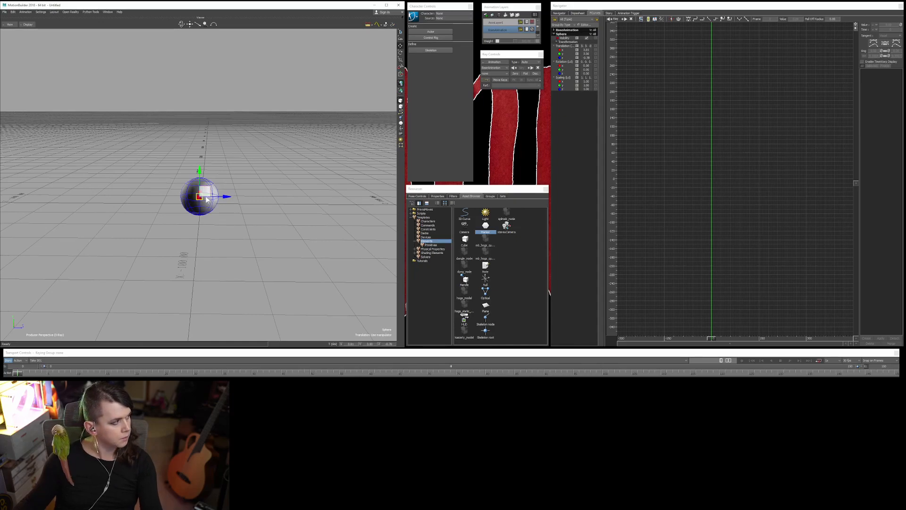
key(Delete)
- Select the remaining marker in the perspective view and activate the Rotate manipulator on it
mouse_move(216, 200)
ctrl+mouse_down()
mouse_move(231, 209)
mouse_move(260, 203)
mouse_move(240, 198)
ctrl+mouse_up()
click(203, 226)
ctrl+shift+drag(199, 224, 205, 220)
mouse_move(131, 211)
mouse_down()
mouse_move(144, 198)
mouse_move(154, 216)
mouse_move(151, 205)
mouse_move(172, 189)
mouse_move(171, 203)
mouse_move(191, 180)
mouse_move(196, 187)
mouse_move(188, 178)
mouse_move(172, 196)
mouse_move(187, 185)
mouse_move(166, 174)
mouse_move(169, 203)
mouse_move(185, 186)
mouse_move(163, 205)
mouse_move(160, 191)
mouse_move(168, 196)
mouse_up()
key(r)
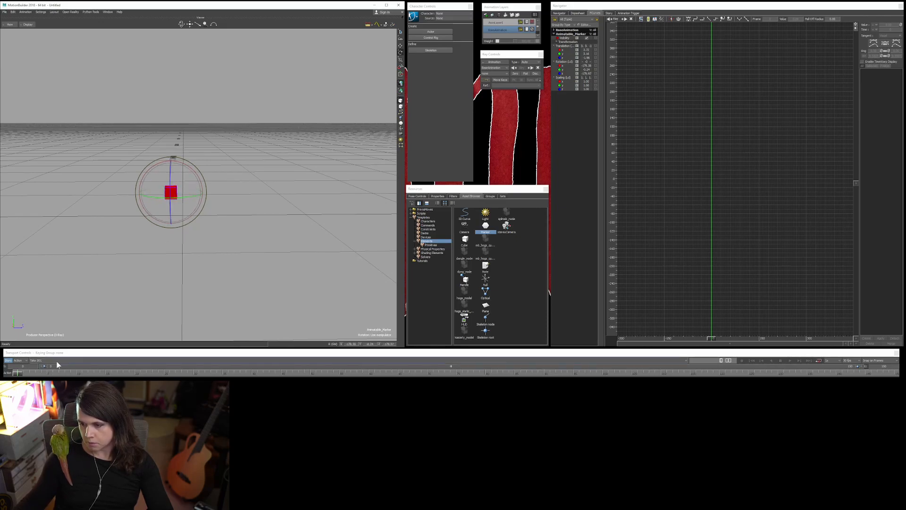
- Bring the transport controls into focus and choose 30 fps as the playback frame rate
click(31, 353)
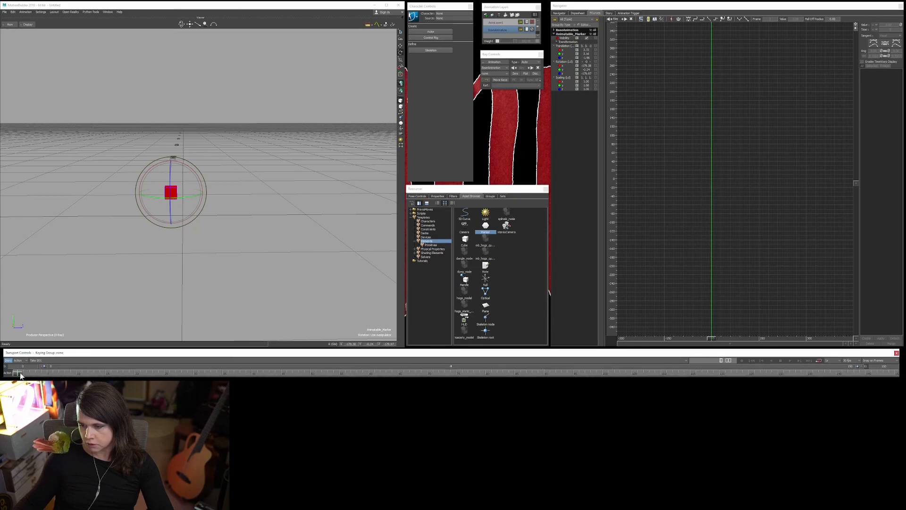
mouse_move(20, 374)
mouse_down()
mouse_move(182, 378)
mouse_move(3, 372)
mouse_up()
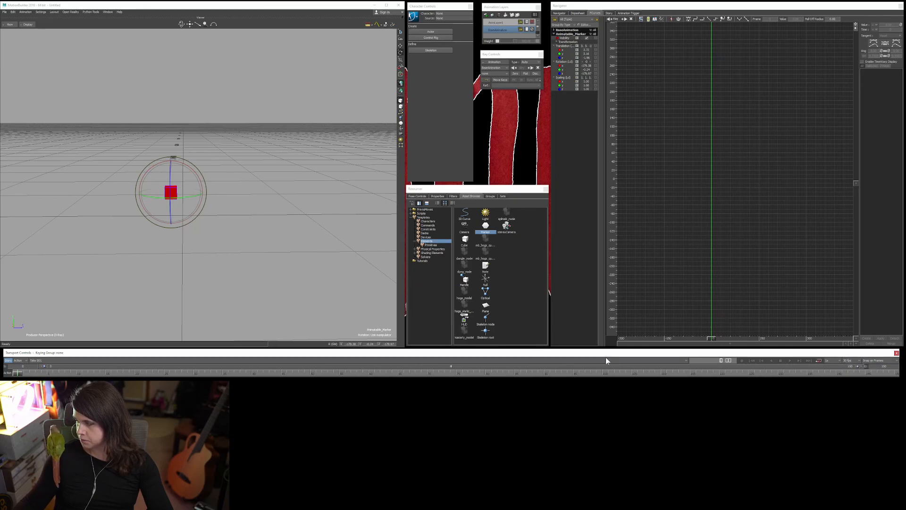
click(846, 361)
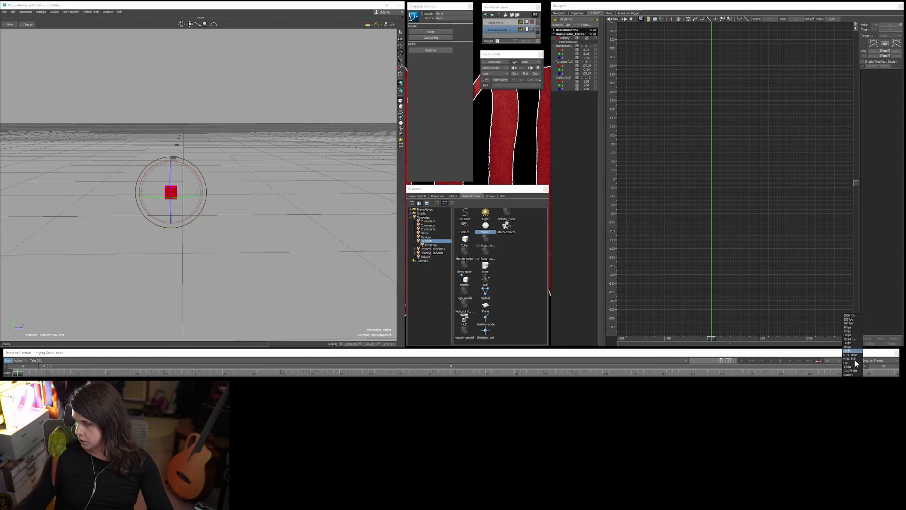
click(850, 352)
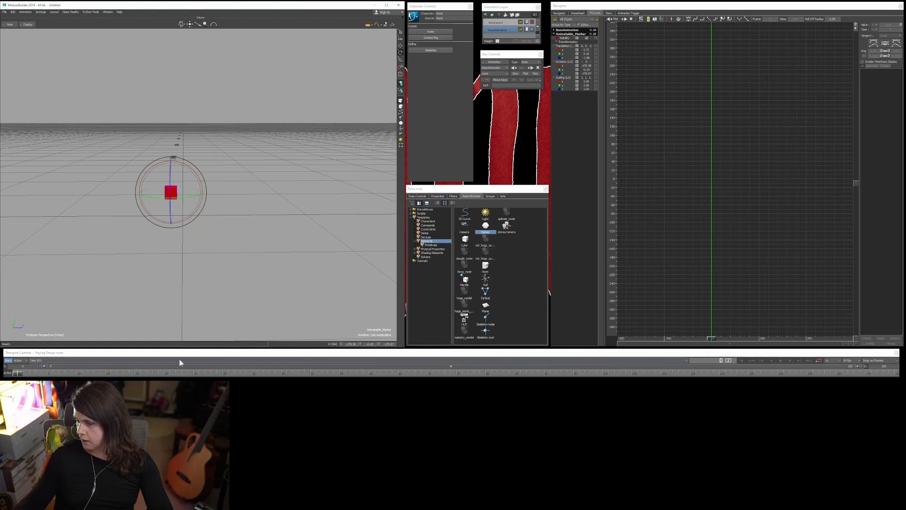
- Scrub the timeline back and forth, play the take once, and play it again from the start with looping turned on
drag(17, 375, 370, 374)
drag(369, 373, 17, 374)
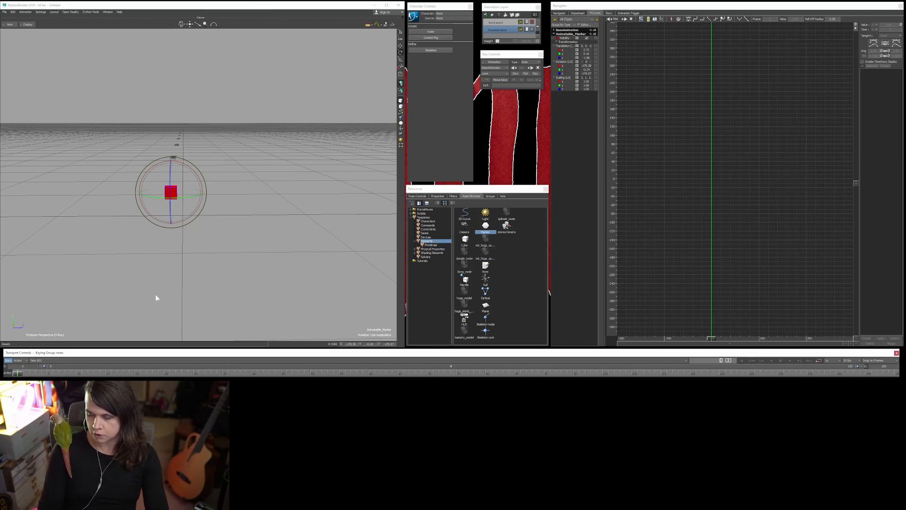
key(space)
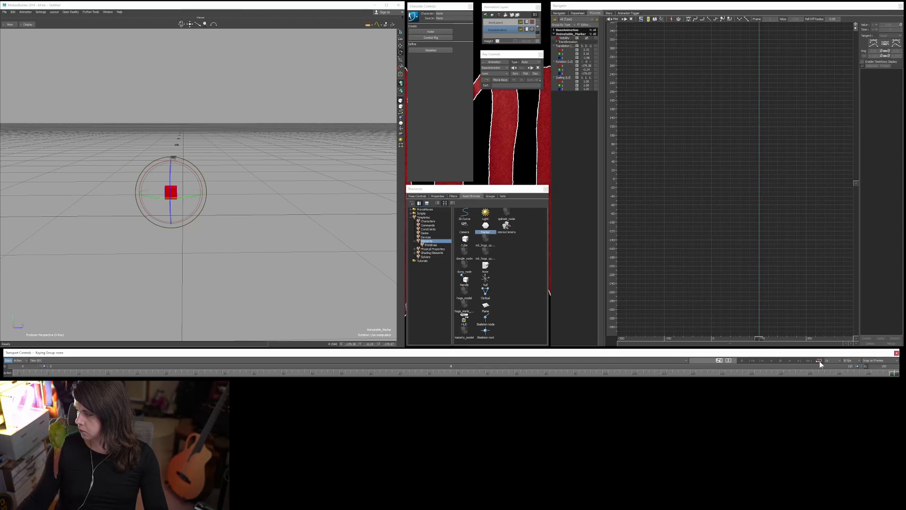
drag(894, 374, 18, 373)
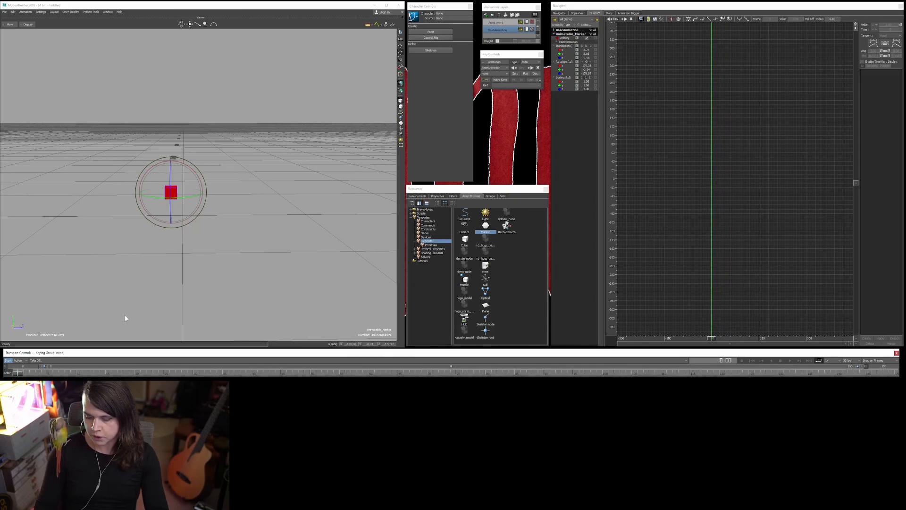
key(space)
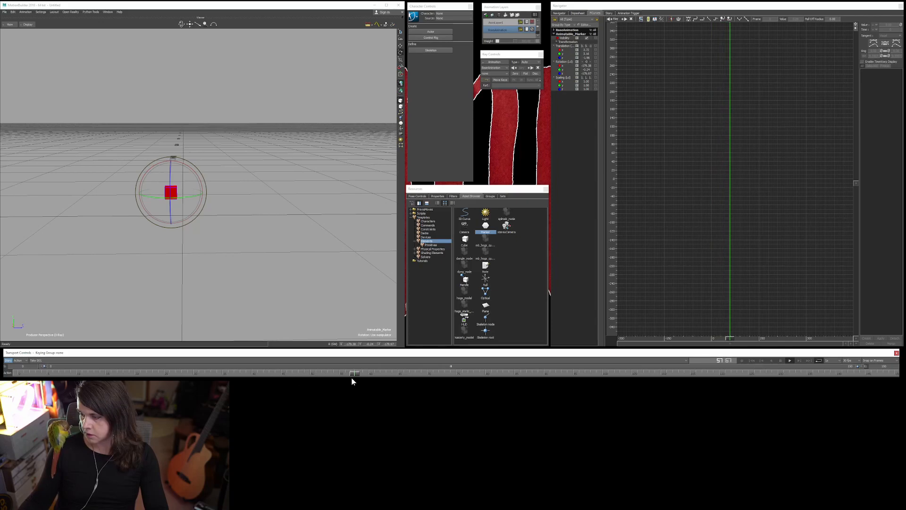
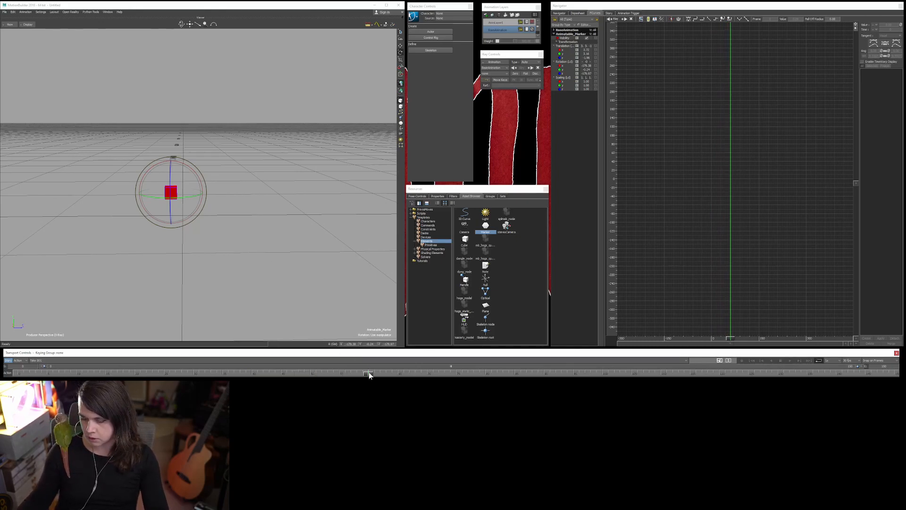
- Scrub the timeline backward, and jump repeatedly between the first and last frames of the take
drag(369, 374, 169, 374)
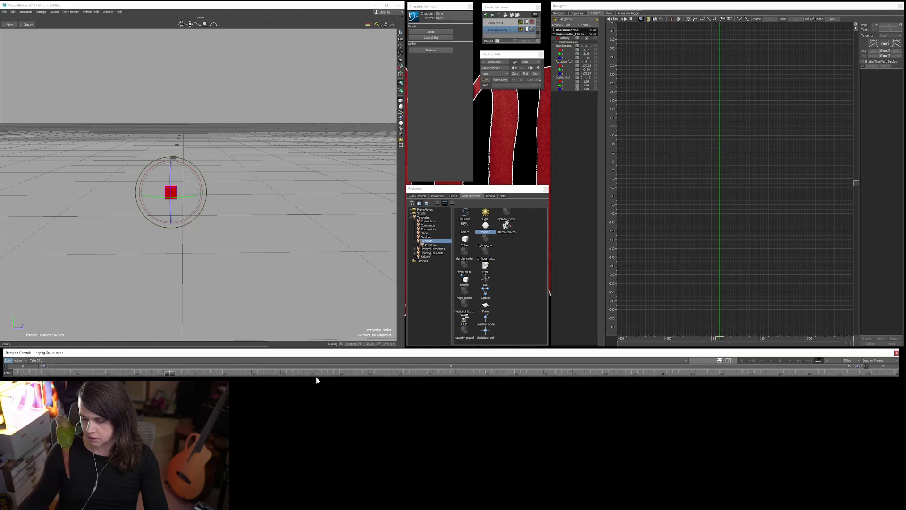
key(Home)
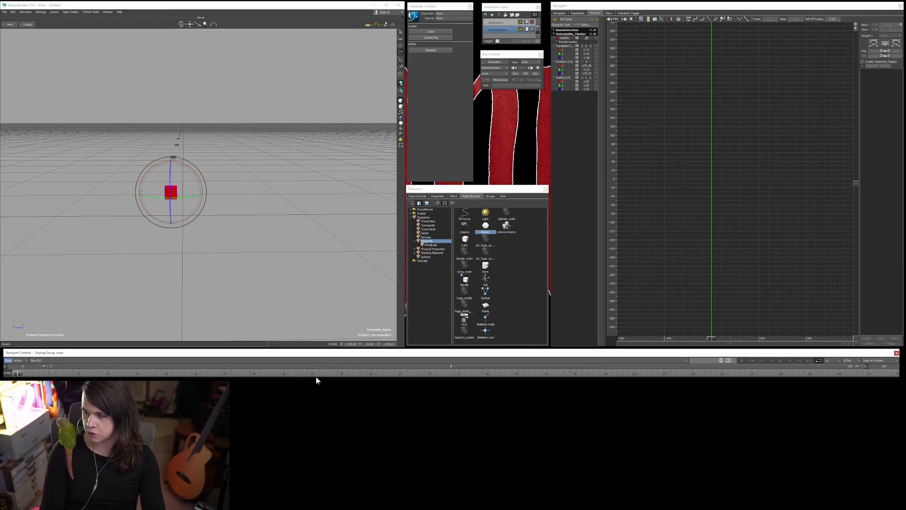
key(End)
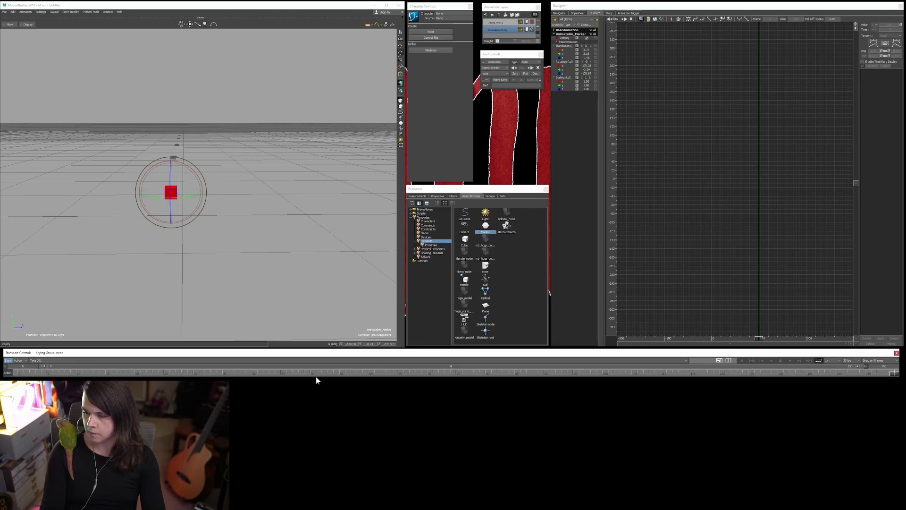
key(Home)
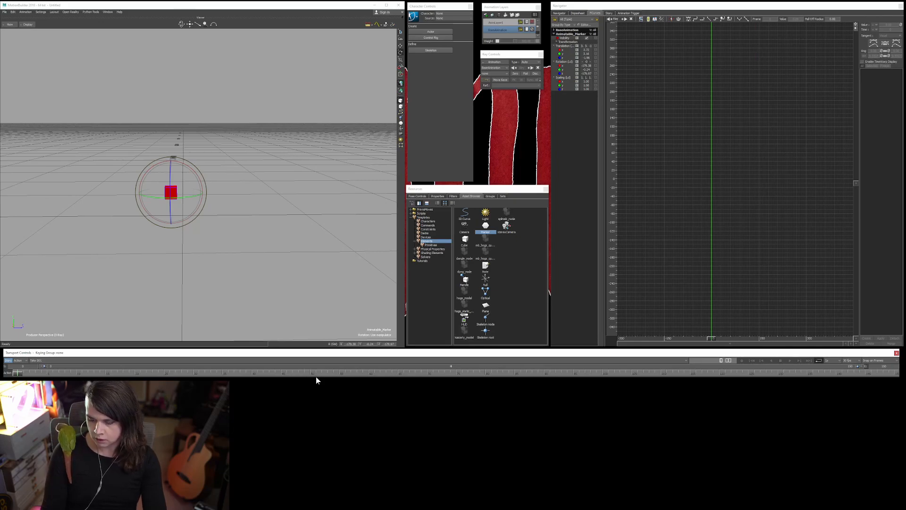
key(End)
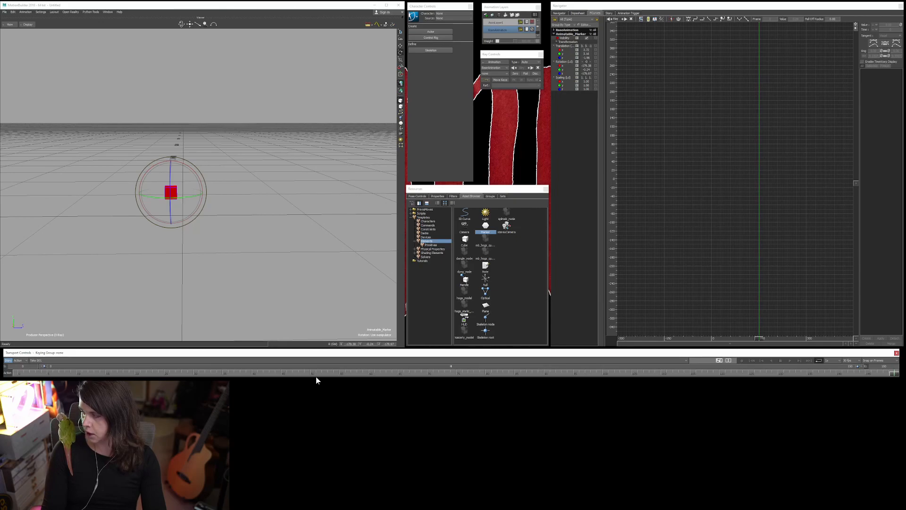
key(Home)
key(End)
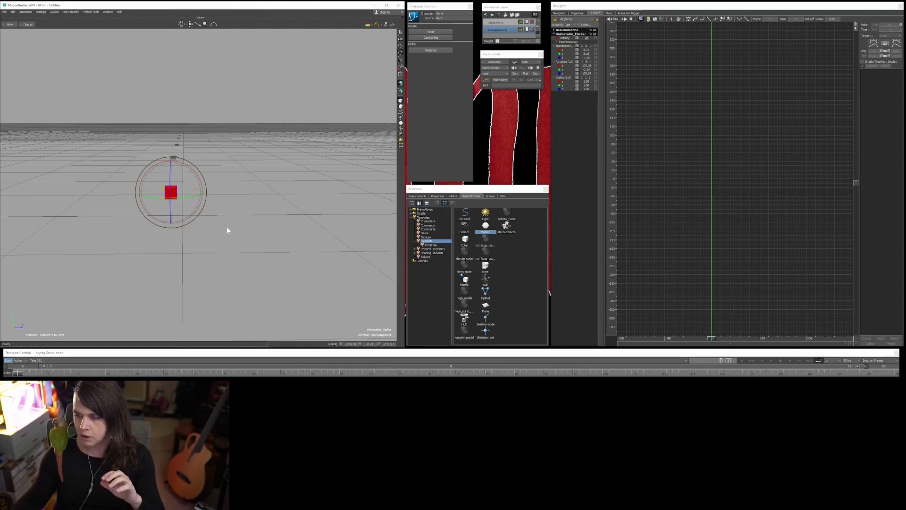
- Orbit the perspective view around the marker, play the take, and return to its first frame
mouse_move(214, 232)
ctrl+shift+mouse_down()
mouse_move(234, 239)
mouse_move(255, 231)
ctrl+shift+mouse_up()
mouse_move(191, 236)
ctrl+shift+mouse_down()
mouse_move(225, 237)
mouse_move(198, 249)
mouse_move(275, 245)
mouse_move(192, 245)
mouse_move(218, 244)
ctrl+shift+mouse_up()
key(space)
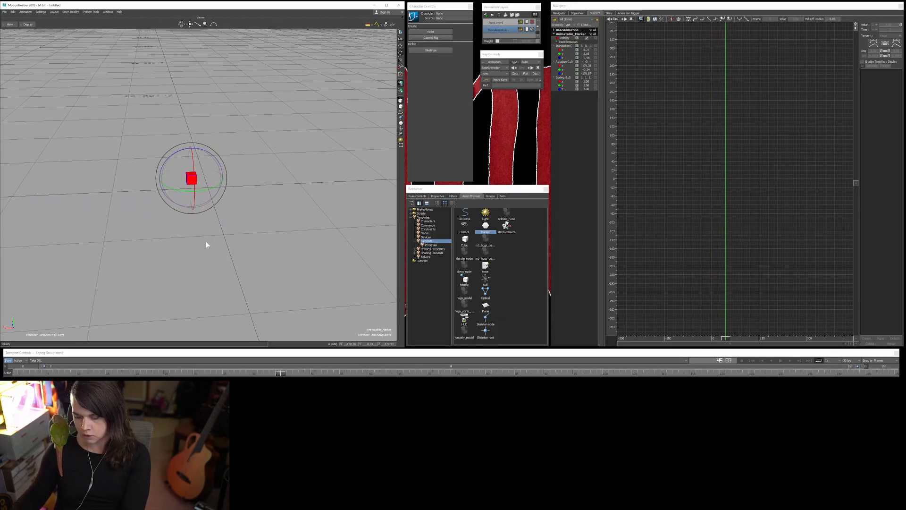
key(Home)
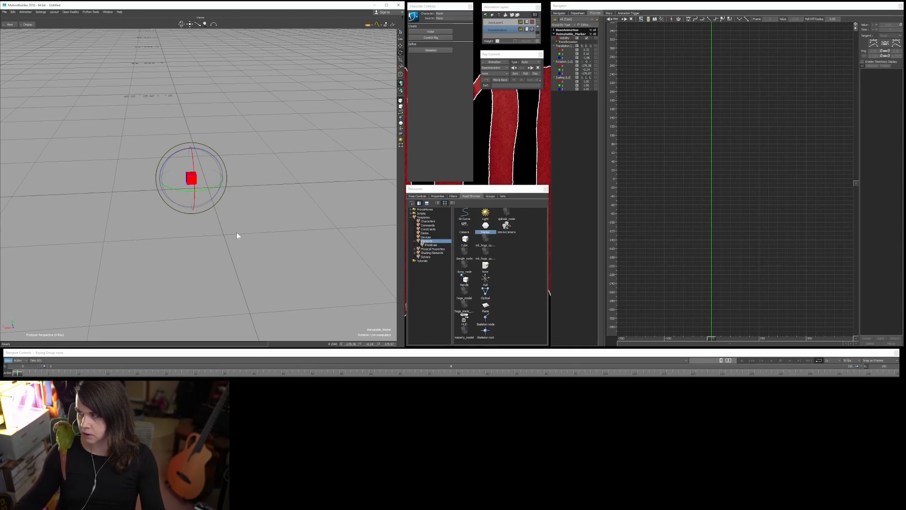
- Reselect the marker, activate the Translate manipulator, and move the marker onto the grid origin
click(259, 122)
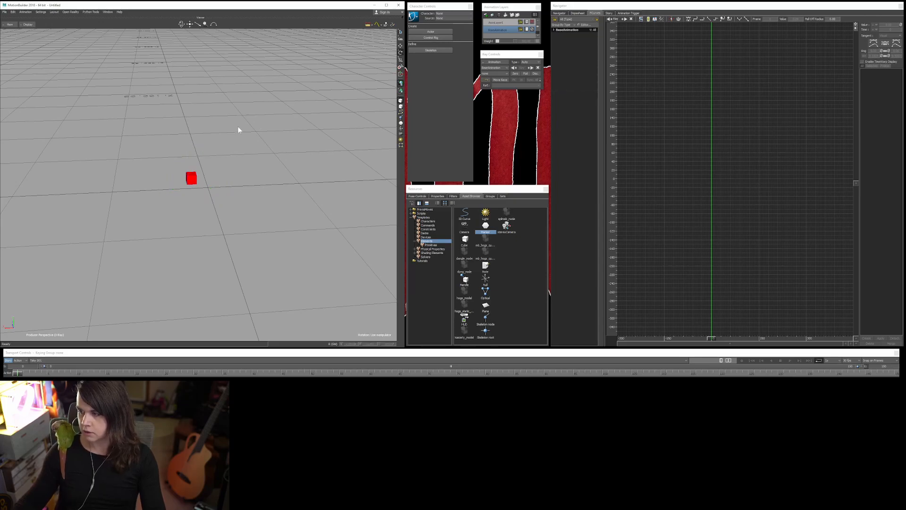
click(191, 182)
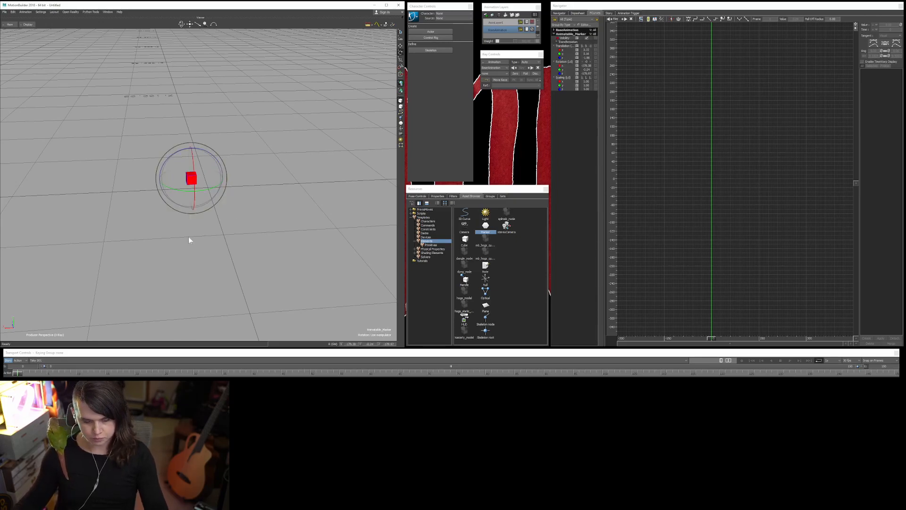
mouse_move(237, 245)
ctrl+shift+mouse_down()
mouse_move(198, 242)
mouse_move(222, 245)
mouse_move(231, 185)
ctrl+shift+mouse_up()
key(t)
mouse_move(244, 228)
ctrl+shift+mouse_down()
mouse_move(241, 199)
mouse_move(287, 195)
mouse_move(285, 218)
mouse_move(300, 223)
mouse_move(234, 215)
mouse_move(277, 234)
mouse_move(313, 237)
mouse_move(224, 199)
mouse_move(303, 242)
mouse_move(311, 234)
ctrl+shift+mouse_up()
drag(178, 210, 179, 209)
mouse_move(240, 234)
ctrl+shift+mouse_down()
mouse_move(271, 230)
mouse_move(243, 259)
mouse_move(283, 257)
mouse_move(232, 228)
mouse_move(200, 233)
mouse_move(198, 242)
mouse_move(212, 228)
mouse_move(189, 203)
ctrl+shift+mouse_up()
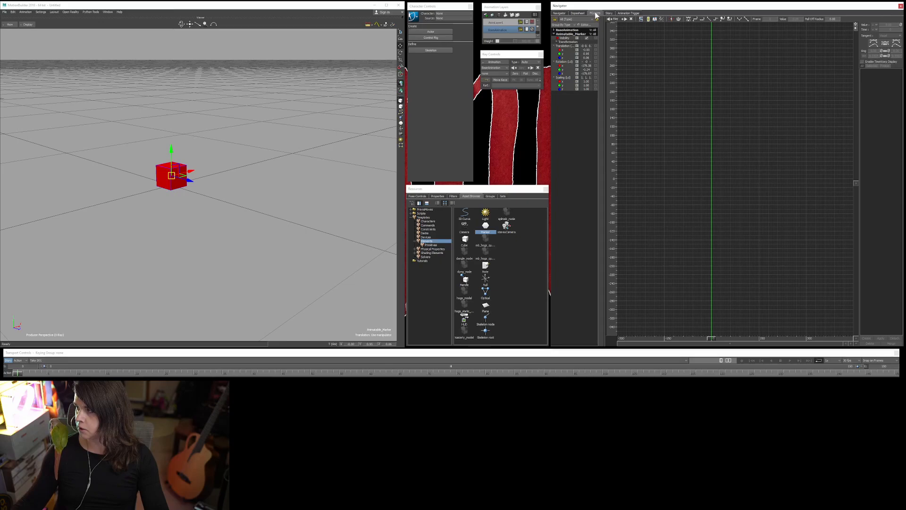
- Deselect and reselect the marker, and set its keying group to TR in the Key Controls
click(254, 144)
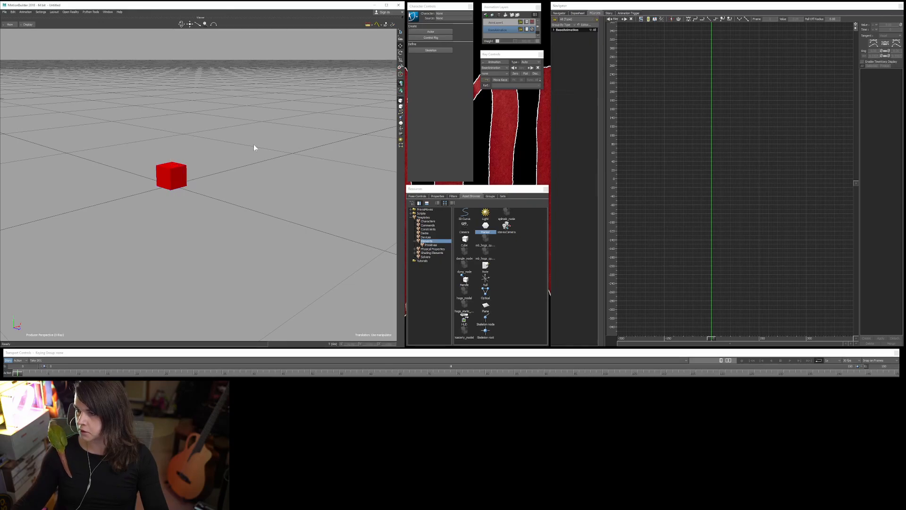
click(172, 179)
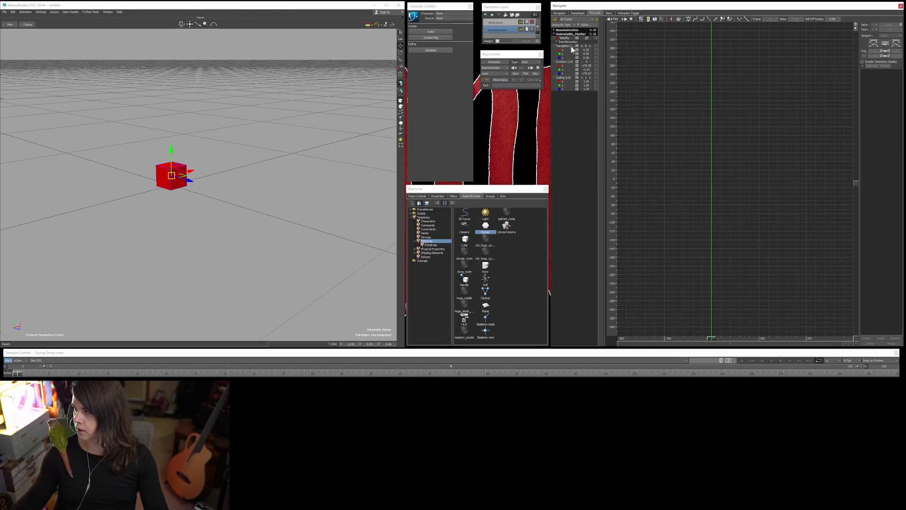
click(495, 67)
click(499, 72)
click(499, 73)
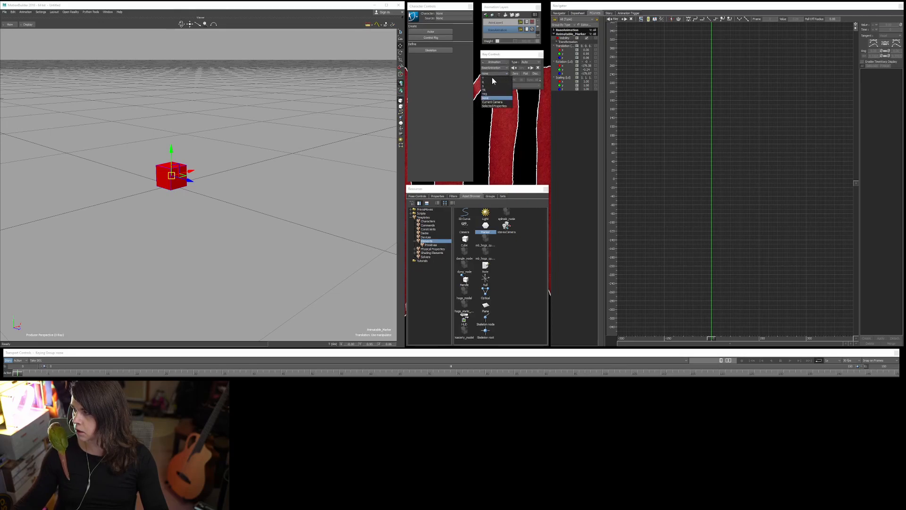
click(486, 92)
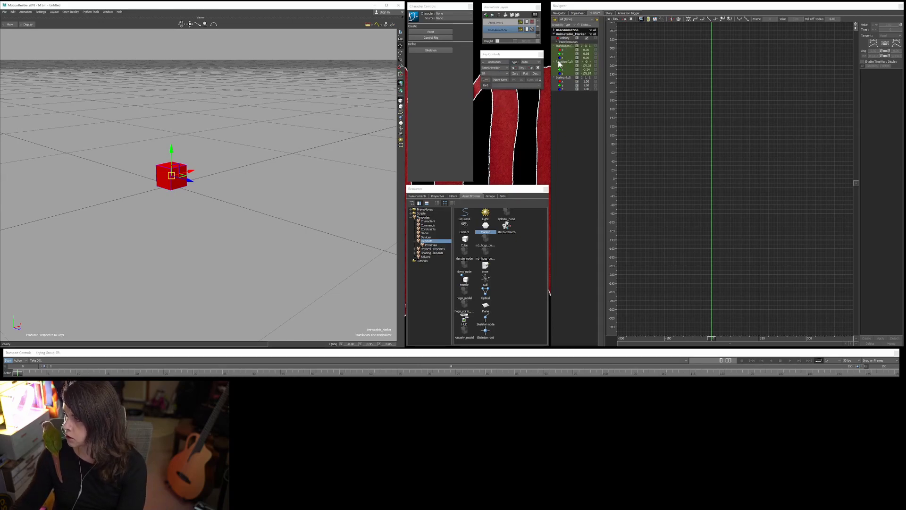
- Alternately select the marker's Translation and Rotation properties in the FCurves list to examine what the TR keying group covers
click(564, 46)
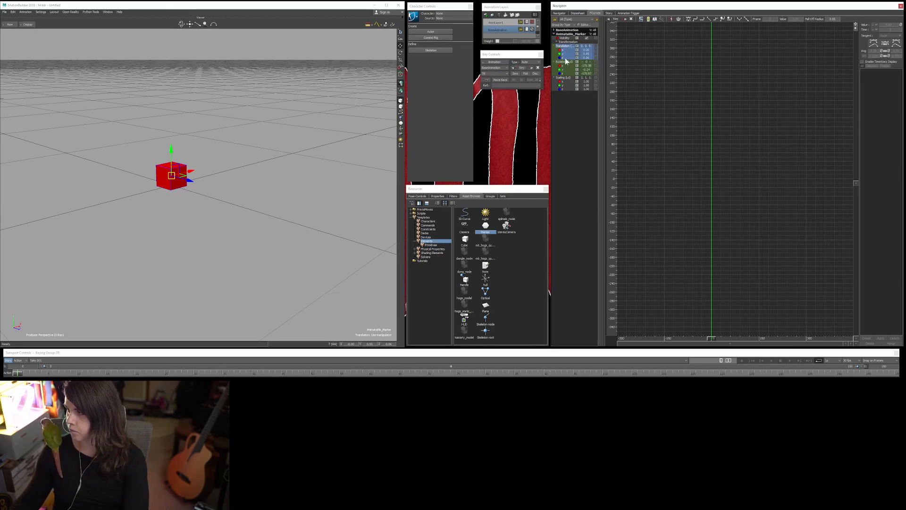
click(564, 62)
click(565, 47)
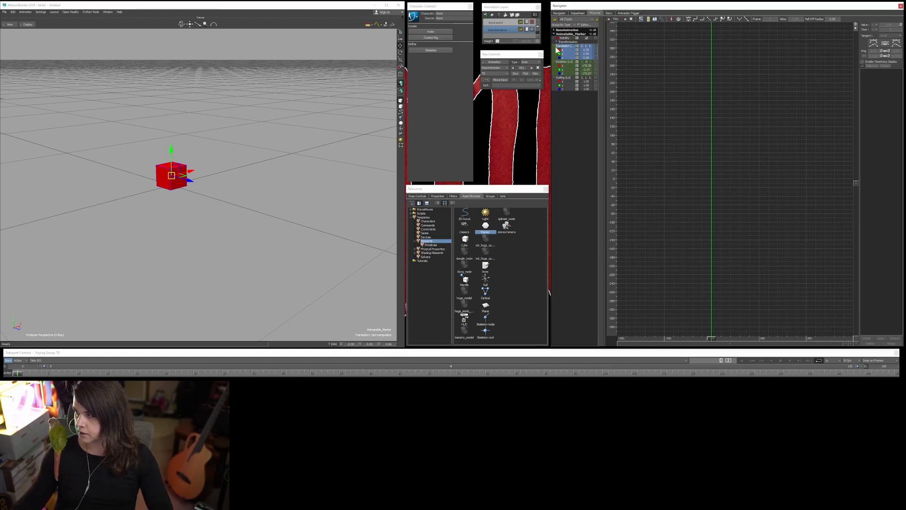
click(581, 64)
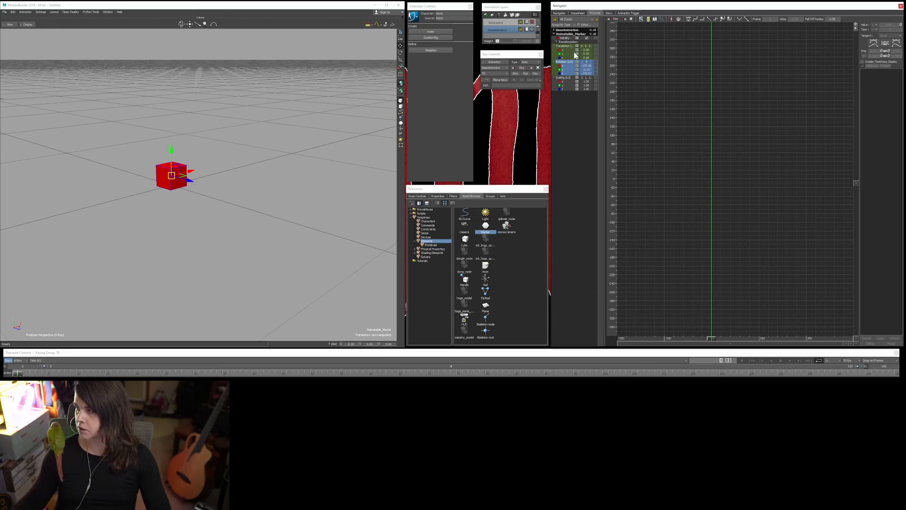
click(565, 46)
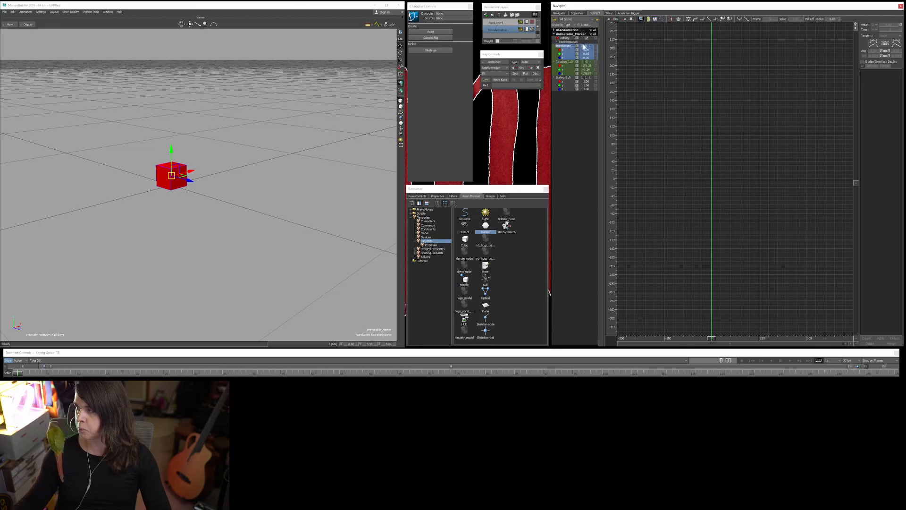
click(566, 62)
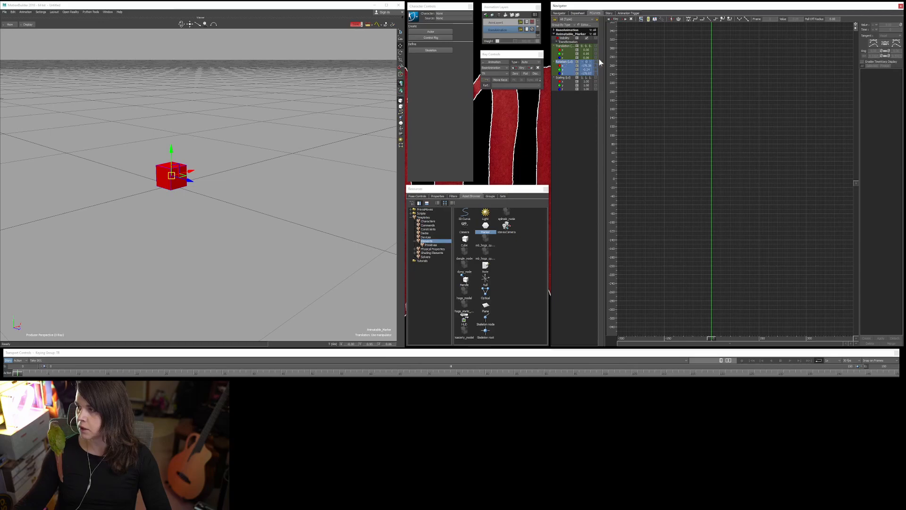
click(563, 47)
click(564, 62)
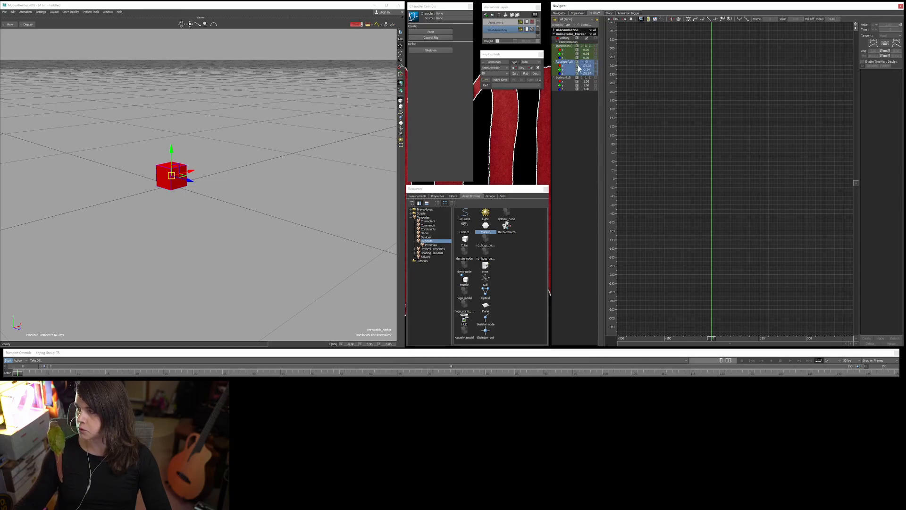
- Set the keying group to Selected Properties and select individual X and Y channels and the whole Translation and Rotation properties in turn
click(495, 74)
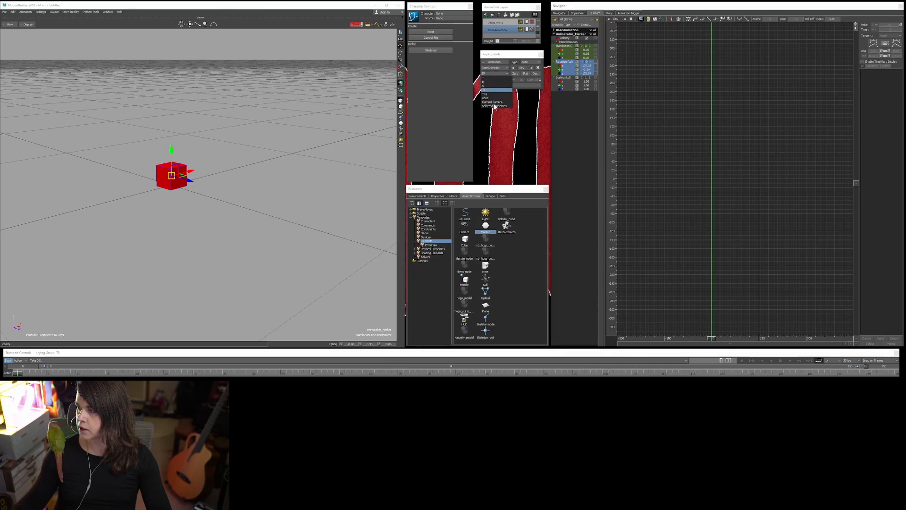
click(494, 106)
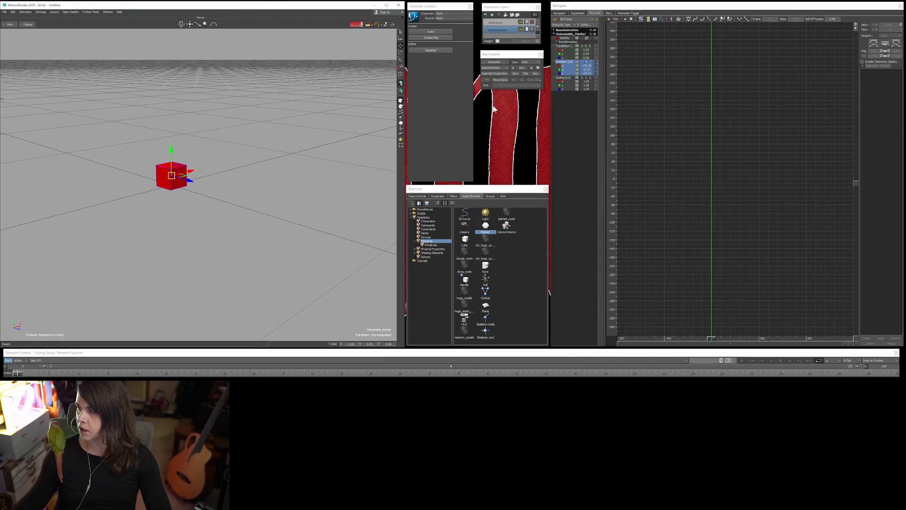
click(563, 50)
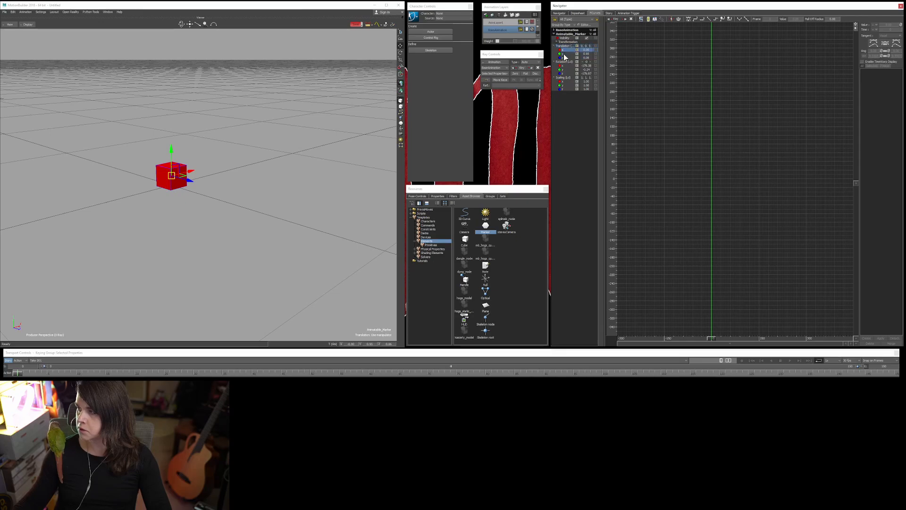
click(564, 69)
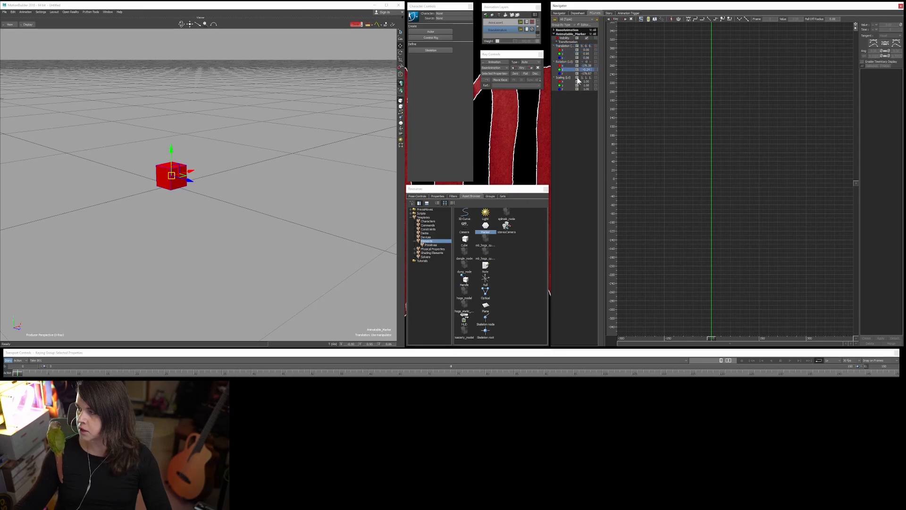
click(566, 45)
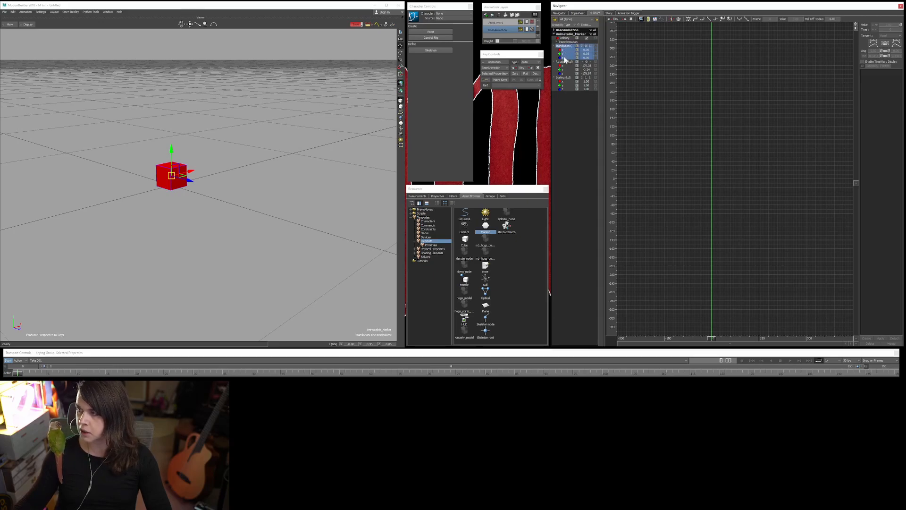
click(564, 62)
click(563, 46)
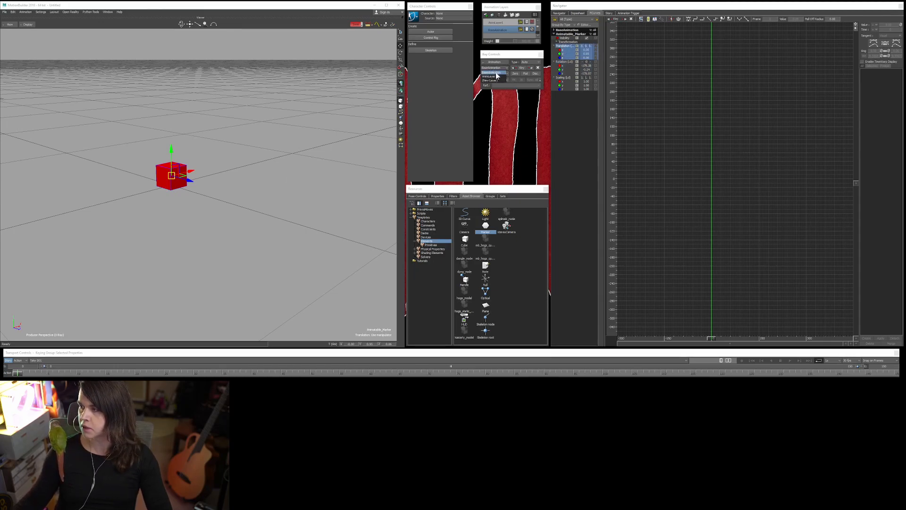
- Switch the keying group back to TR in the Key Controls
click(500, 73)
click(500, 73)
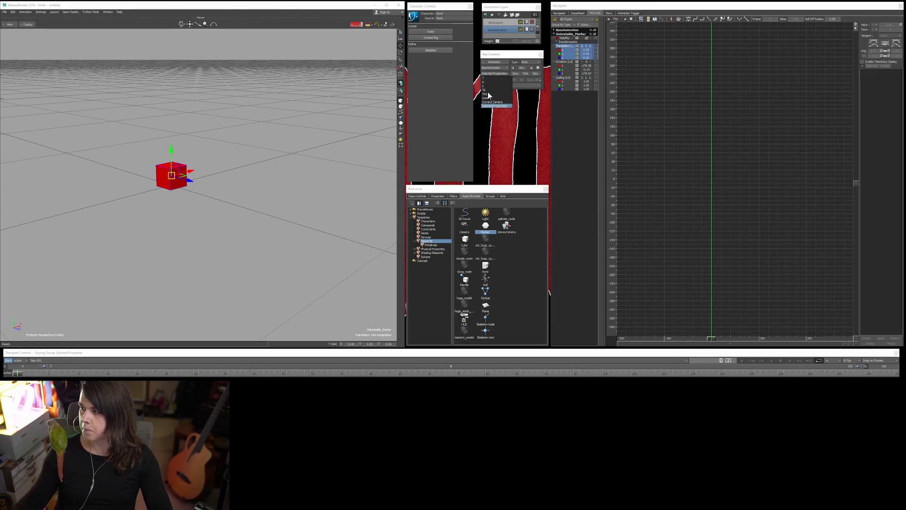
click(484, 90)
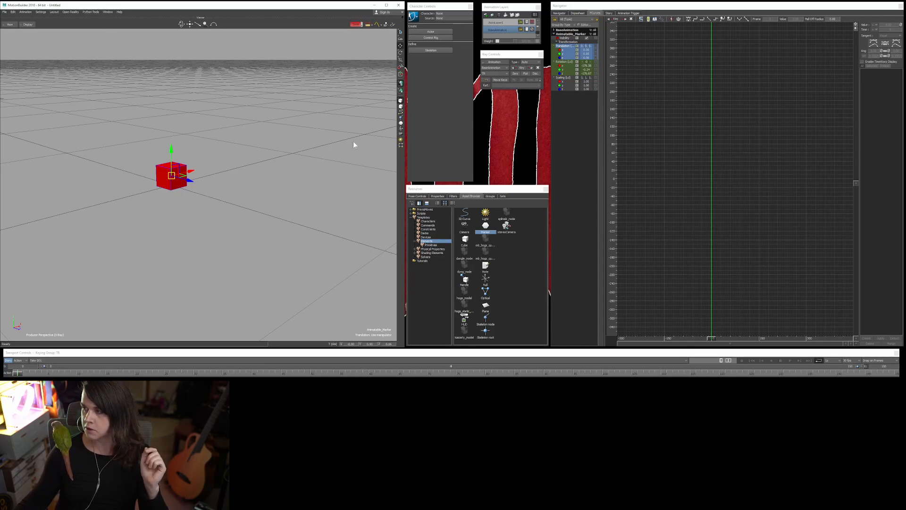
- Choose the Selected Properties keying group again and select the marker's Rotation property, followed by its Translation property
click(500, 55)
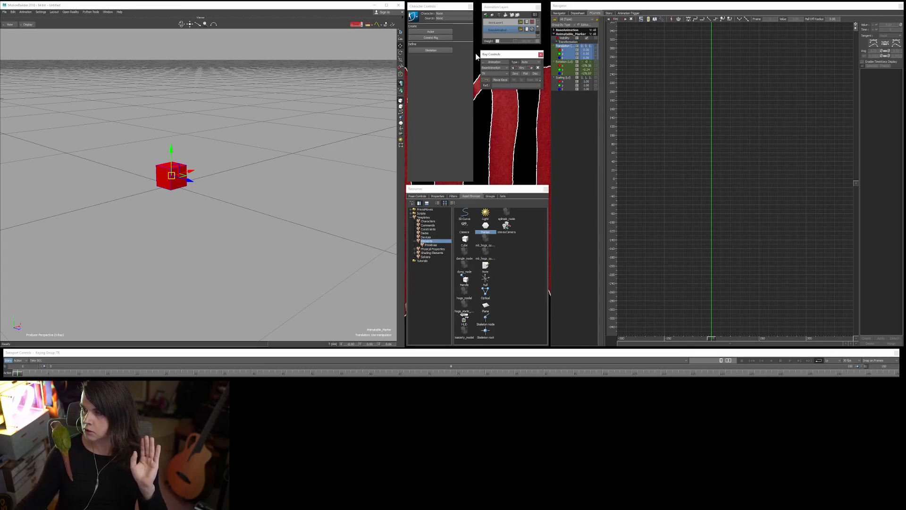
click(496, 73)
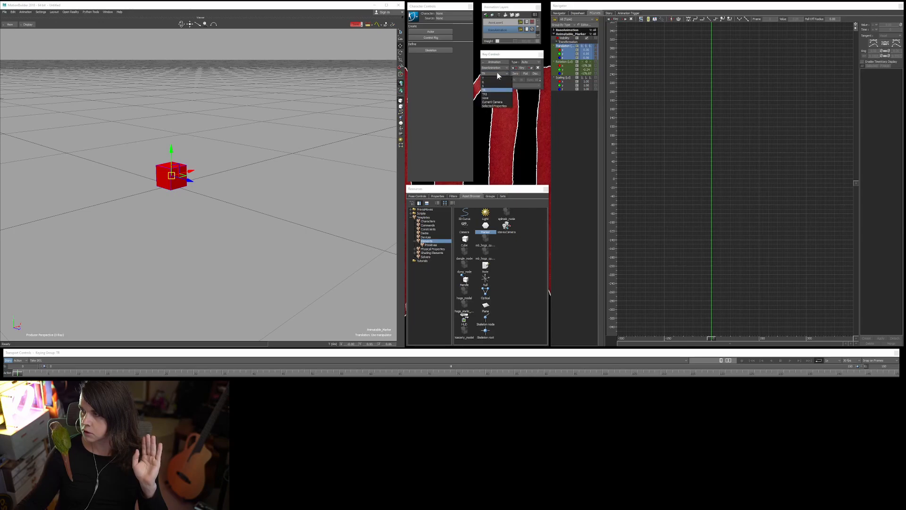
click(492, 106)
click(568, 63)
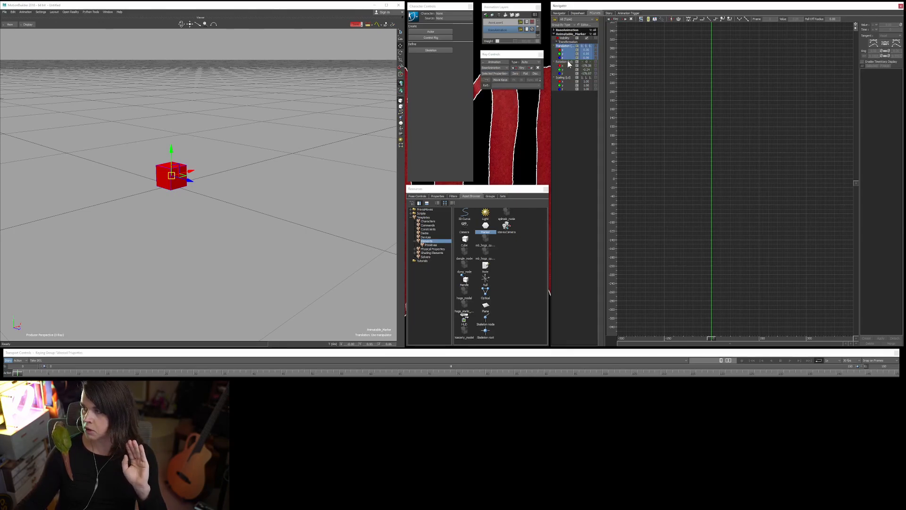
click(568, 46)
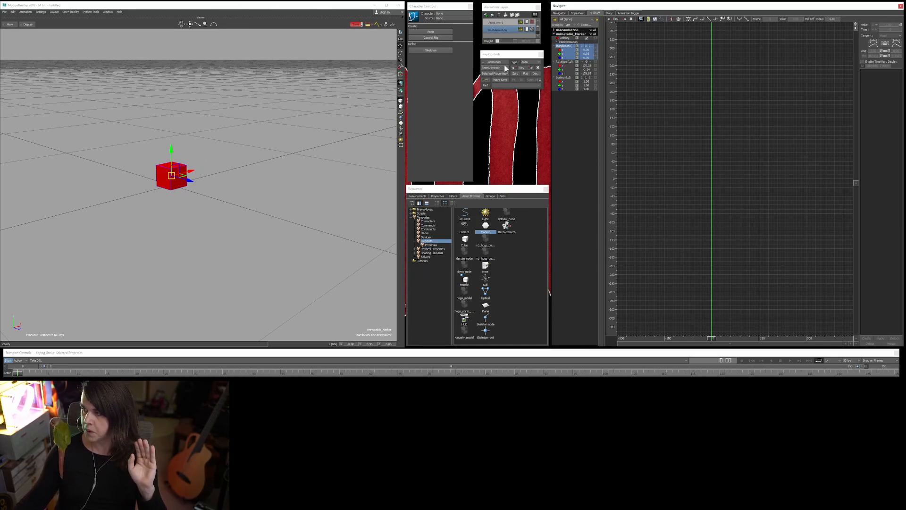
- Reselect the red marker cube and select both its Translation and Rotation properties in the FCurves list
click(220, 143)
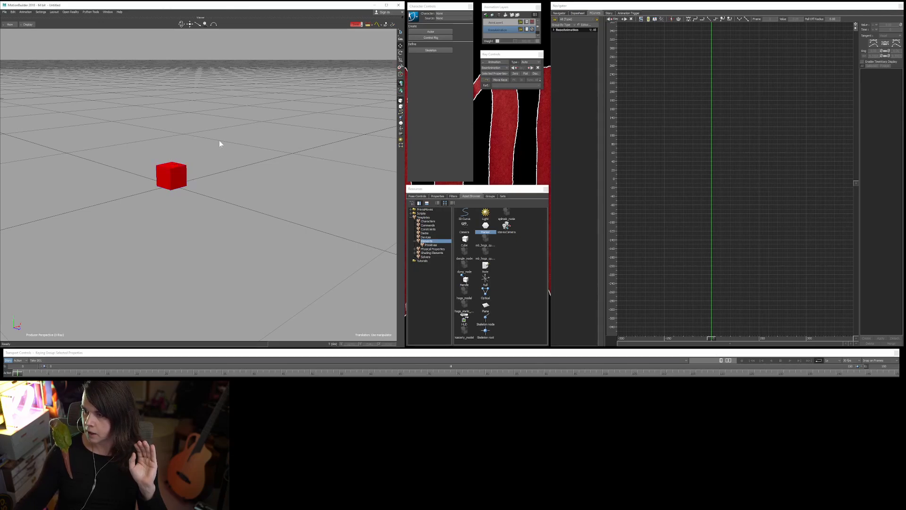
click(174, 173)
click(570, 63)
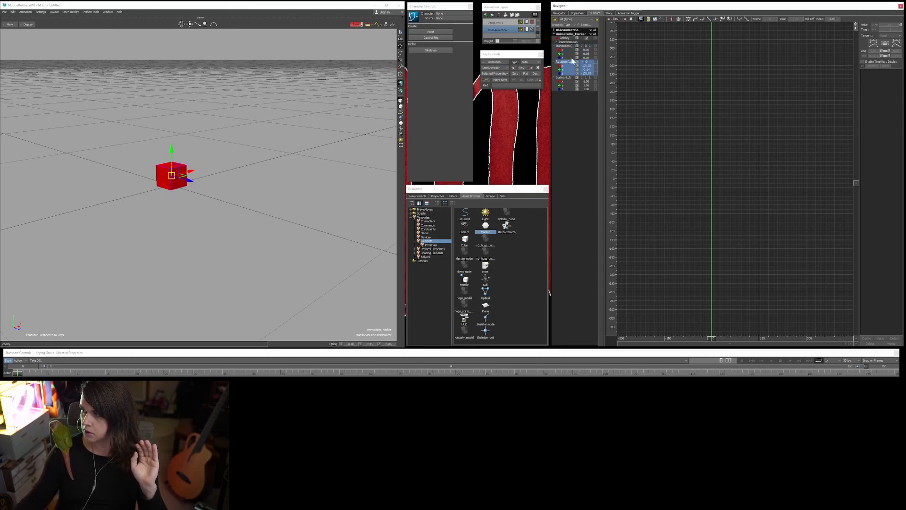
click(568, 46)
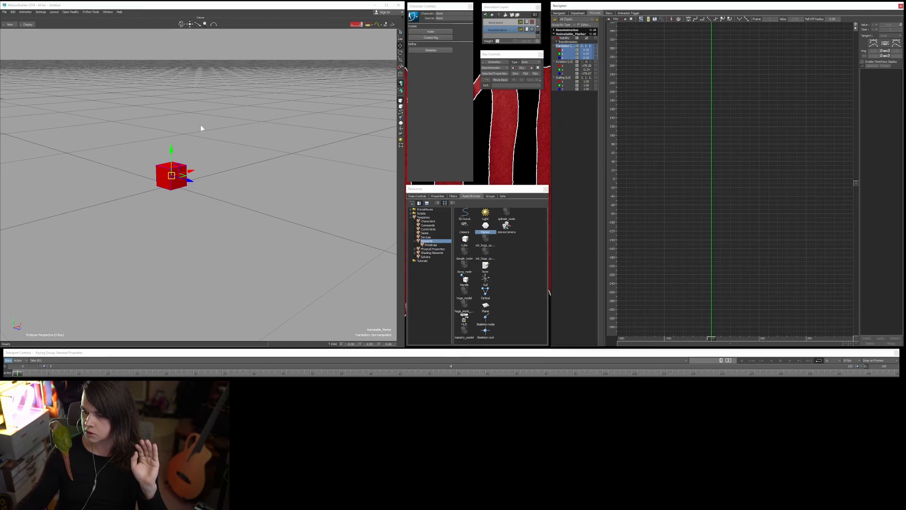
ctrl+click(570, 63)
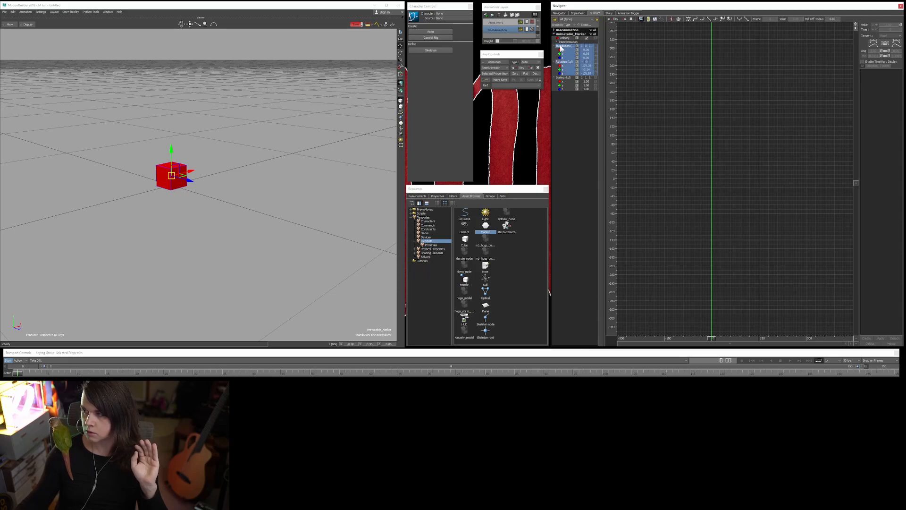
ctrl+click(562, 63)
ctrl+click(562, 62)
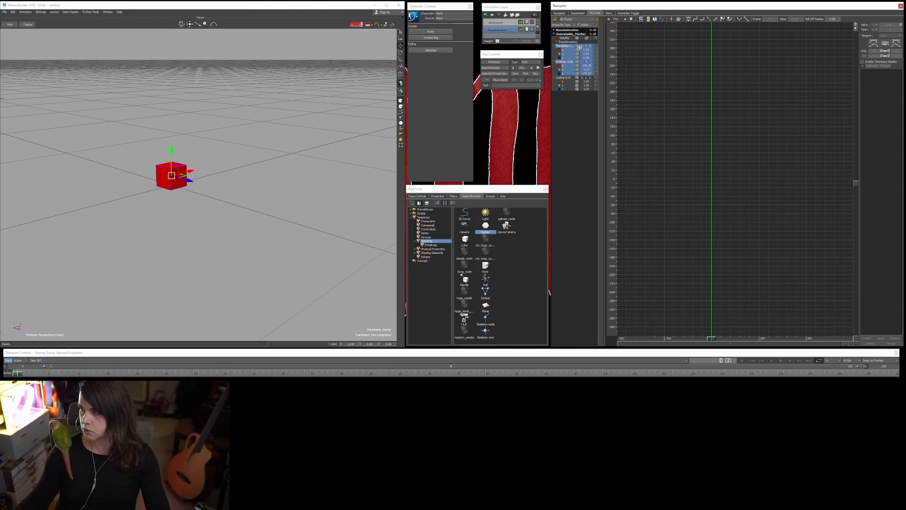
- Alternate between the cube's Translation and Rotation properties to view each separately, ending with both selected together
click(569, 62)
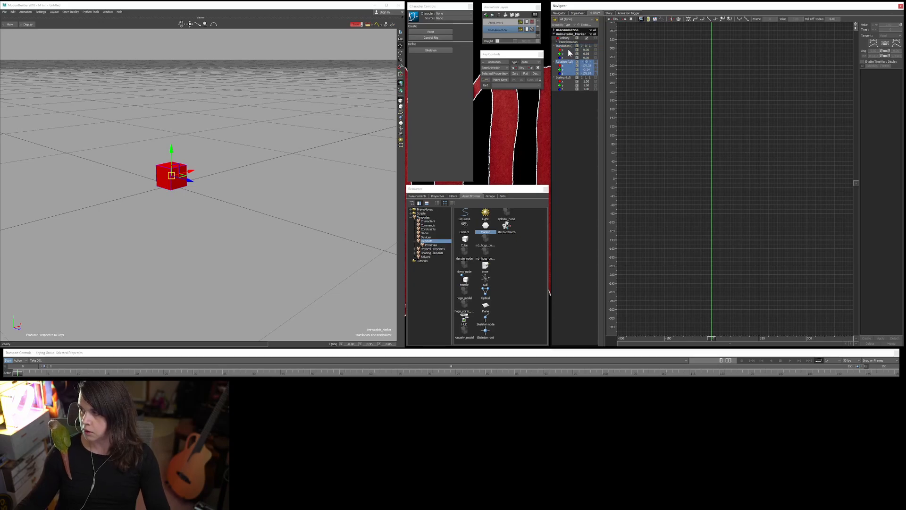
click(567, 47)
click(569, 63)
click(566, 49)
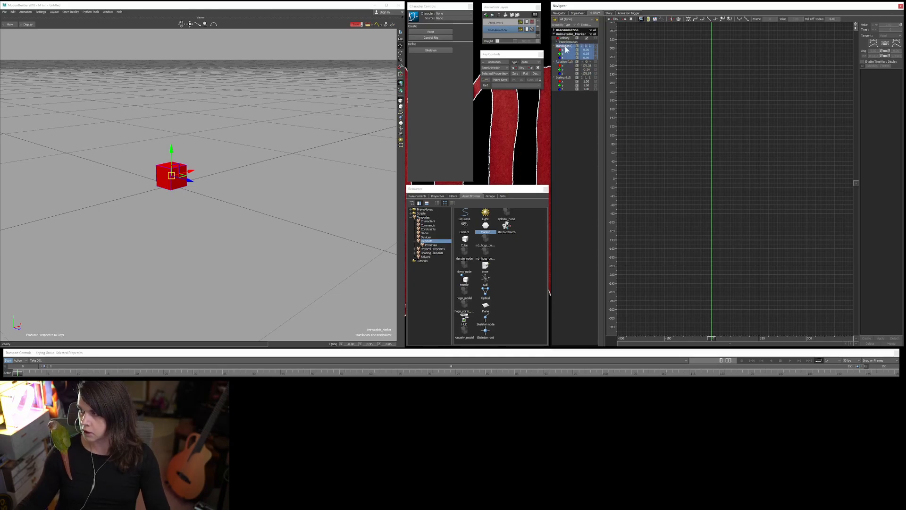
click(570, 63)
click(566, 48)
click(568, 63)
click(566, 49)
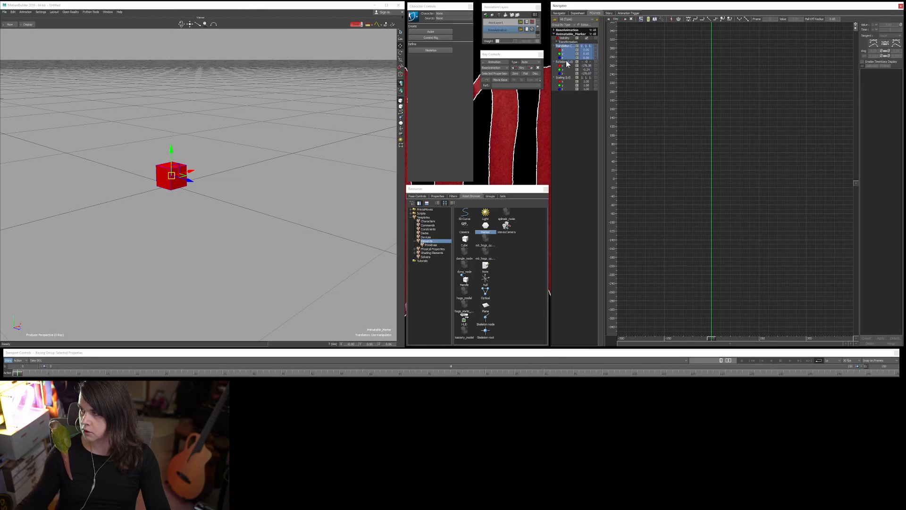
click(567, 63)
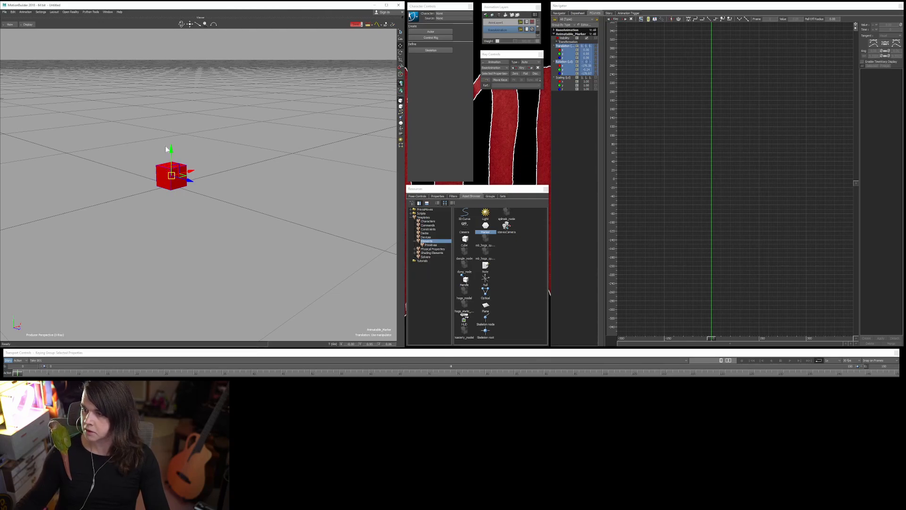
- Key the cube's selected Translation and Rotation properties at frame 0 and frame all the curves in the graph
drag(18, 371, 12, 372)
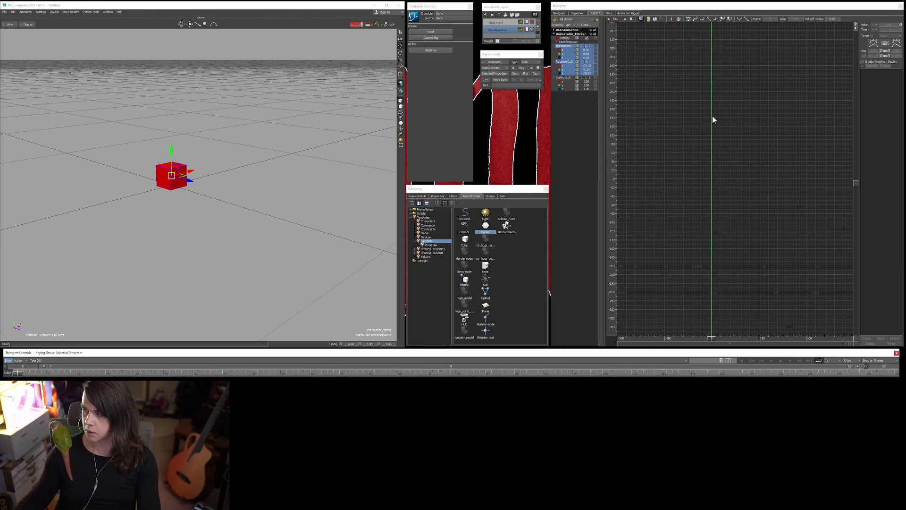
key(k)
drag(778, 115, 676, 285)
click(780, 121)
shift+drag(781, 129, 758, 241)
shift+drag(761, 147, 759, 308)
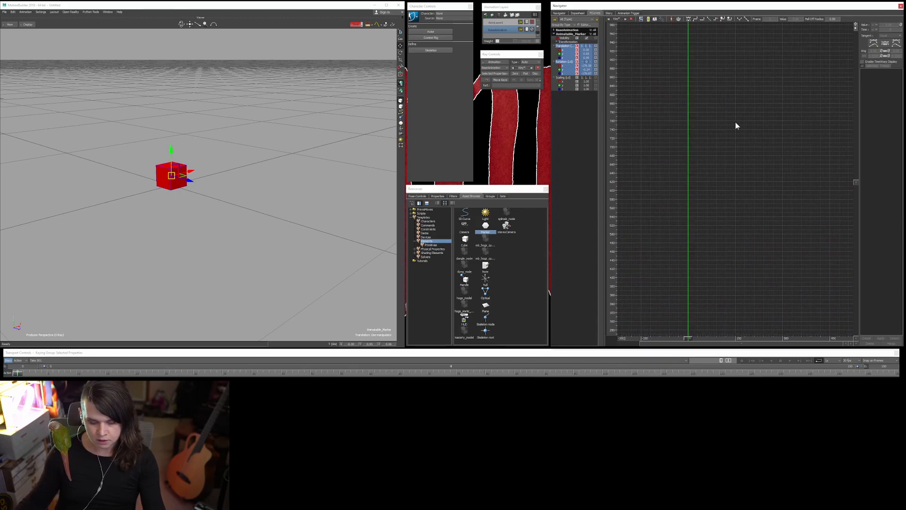
key(a)
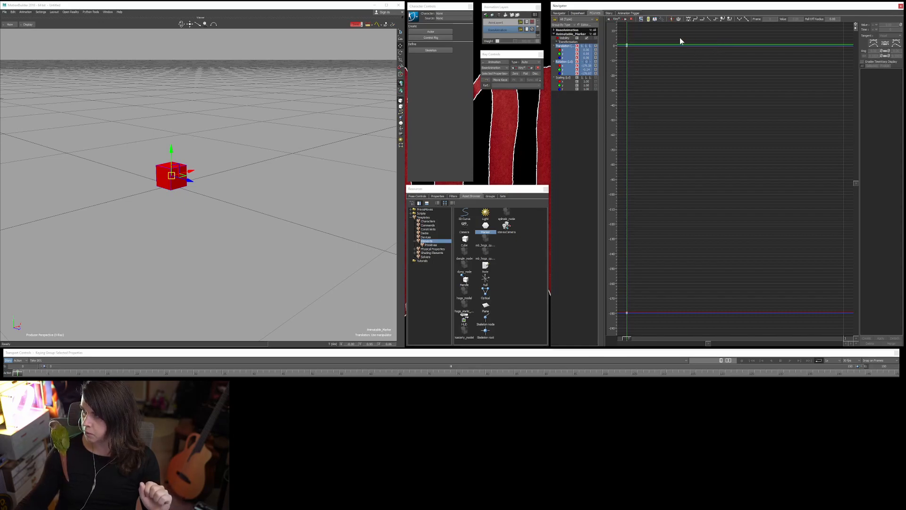
- Explore panning and zooming in the graph and viewport, and frame the selected cube in the viewport
shift+drag(681, 38, 762, 172)
click(314, 140)
shift+drag(252, 109, 327, 183)
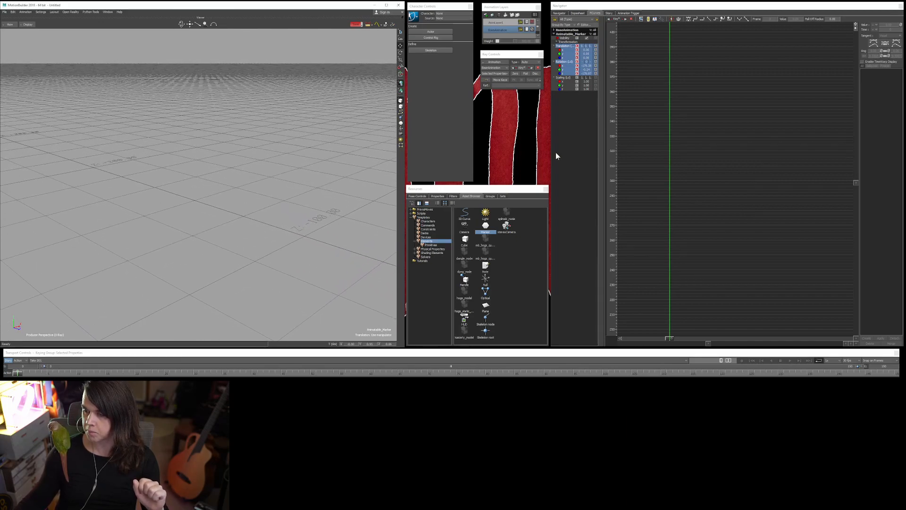
shift+drag(227, 121, 229, 126)
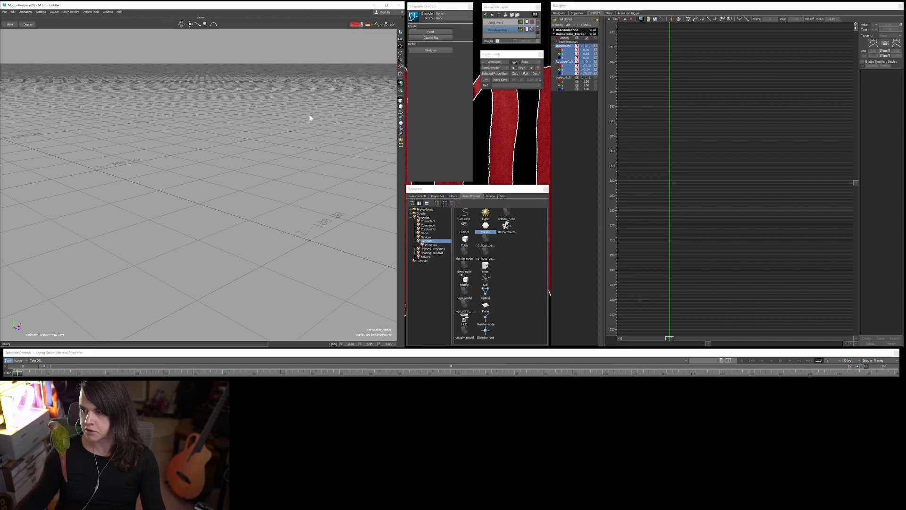
ctrl+drag(209, 134, 206, 158)
ctrl+drag(168, 92, 218, 199)
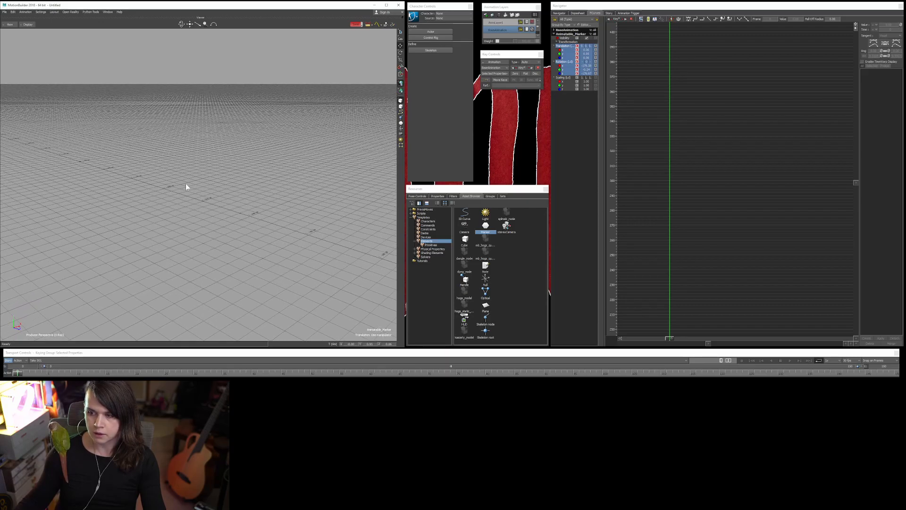
shift+drag(188, 138, 341, 69)
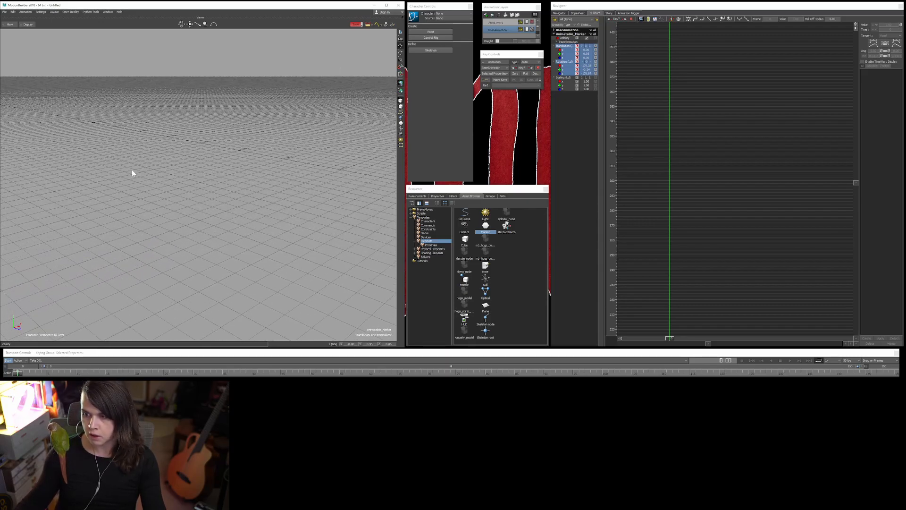
key(f)
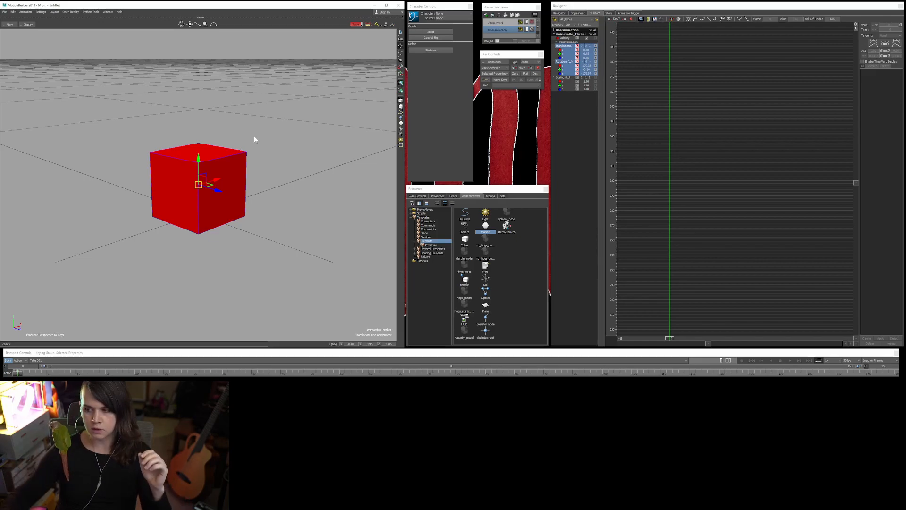
- Frame the whole scene with nothing selected, and reselect the cube to frame all its curves in the graph
scroll(229, 159, down, 5)
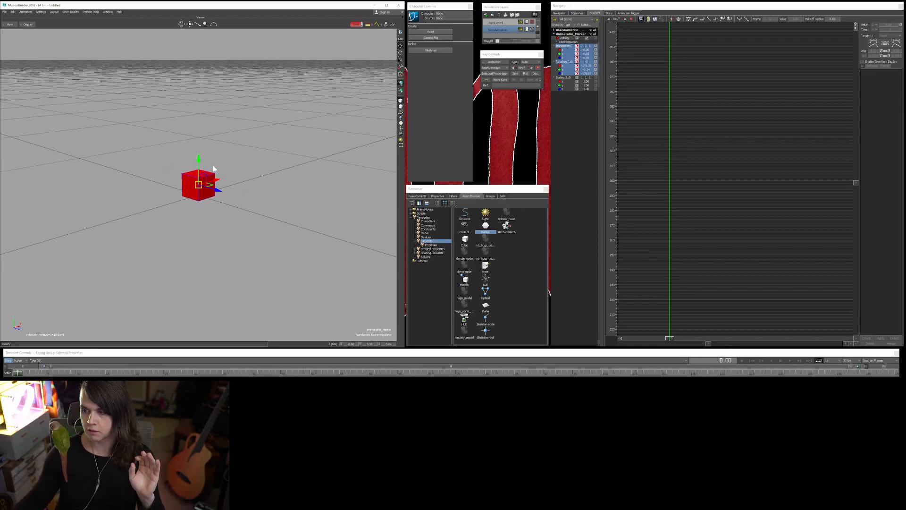
click(168, 157)
scroll(134, 152, down, 5)
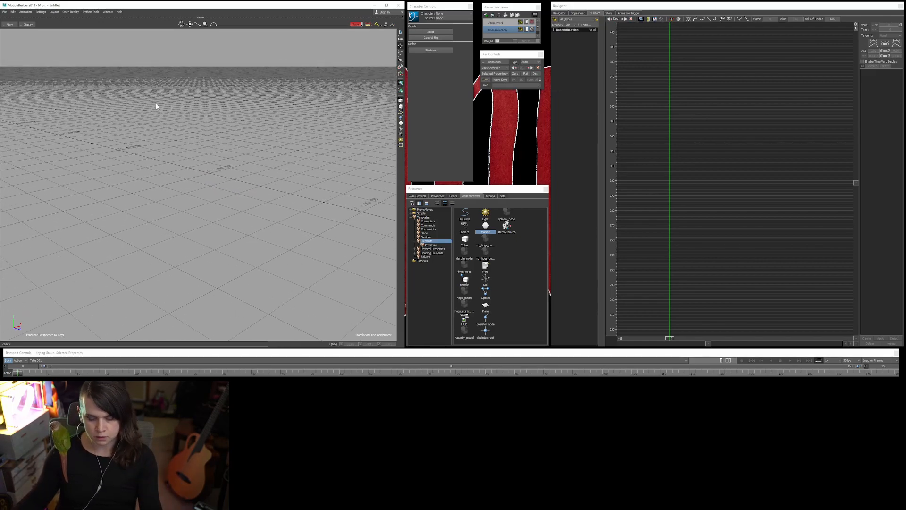
key(a)
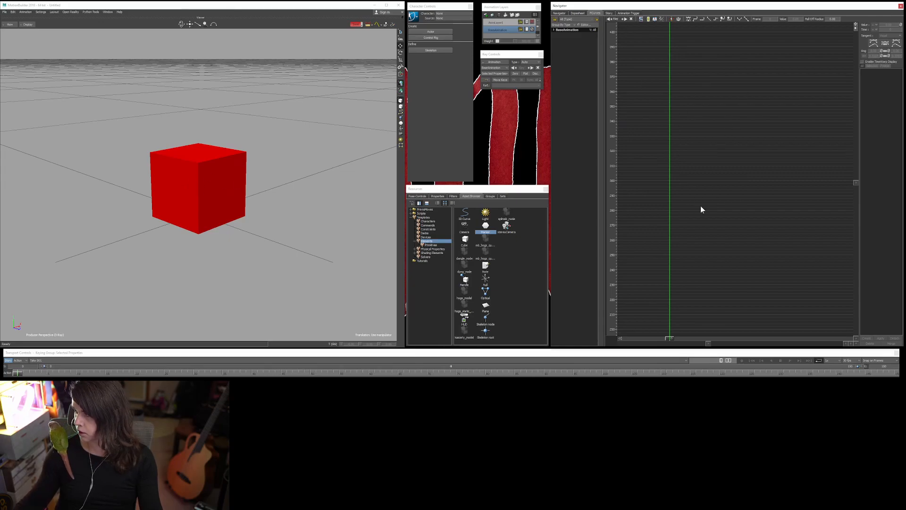
click(201, 169)
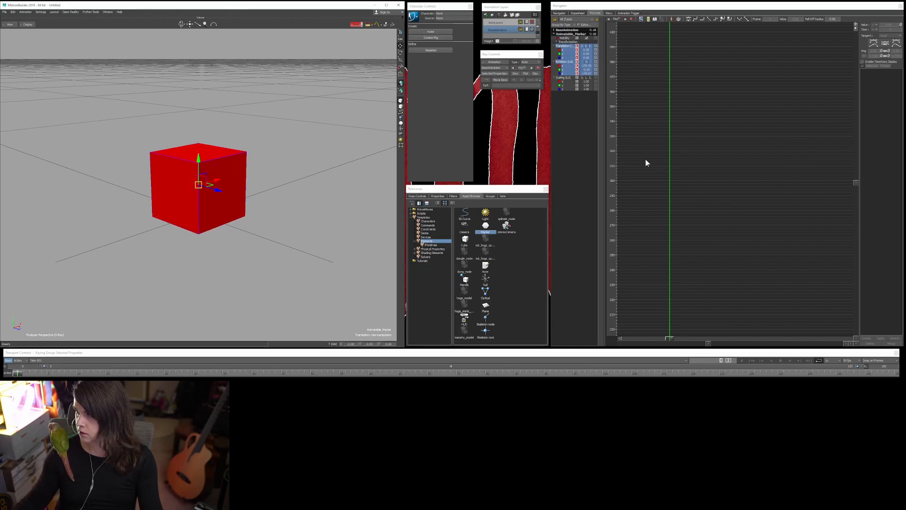
key(a)
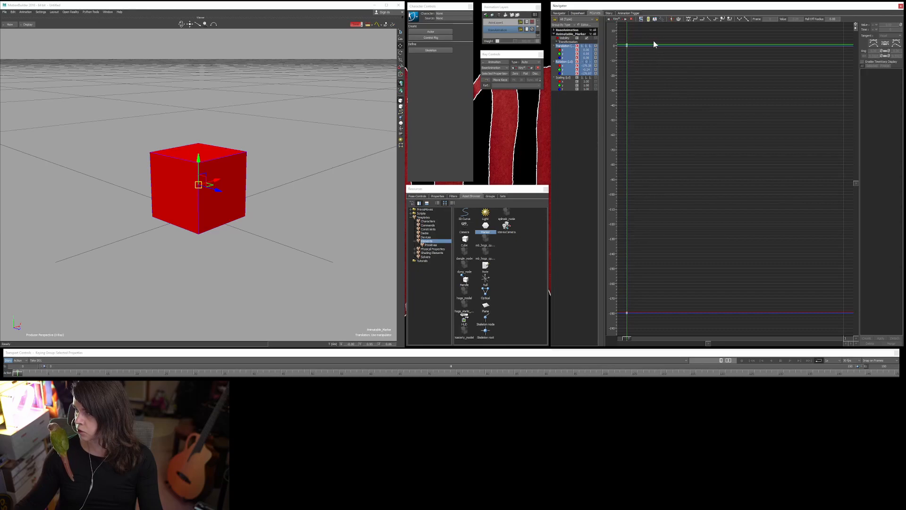
- Select the keys on all the cube's curves, frame them in the graph, and deselect them to view a wider time range
drag(644, 36, 619, 322)
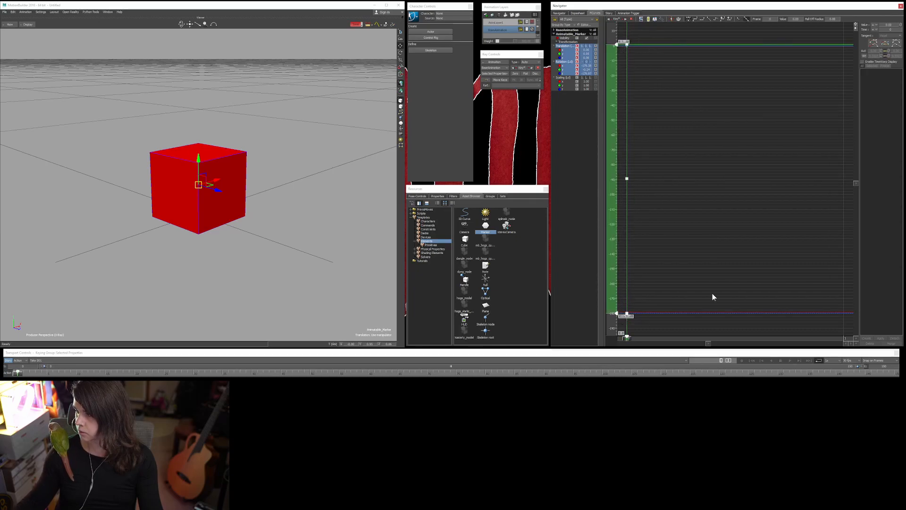
key(f)
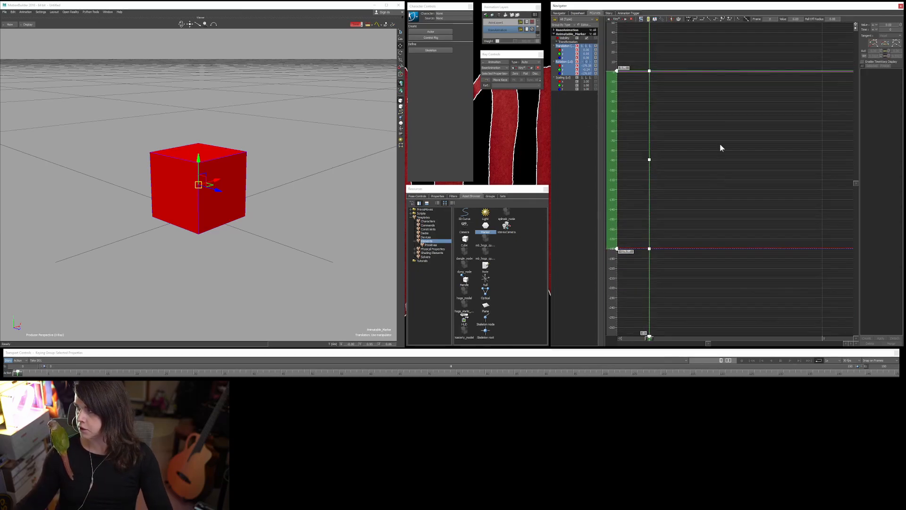
scroll(726, 151, down, 3)
click(737, 160)
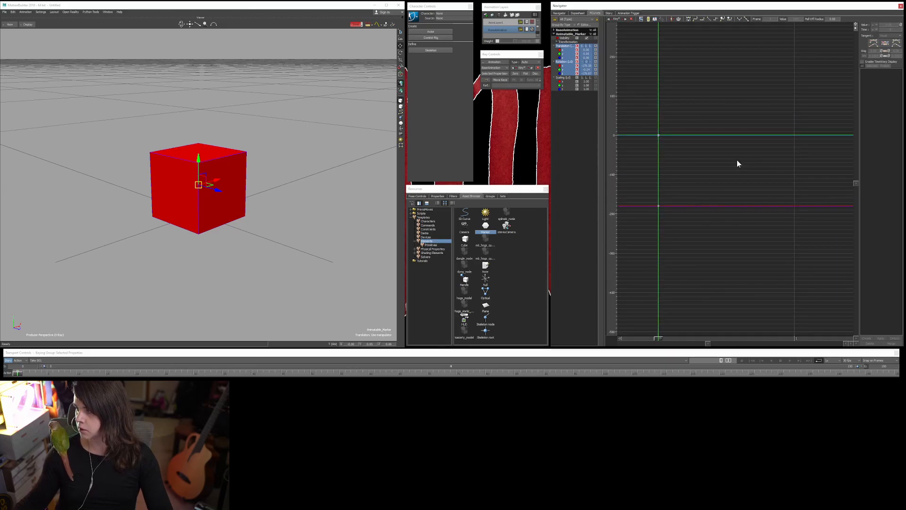
scroll(755, 166, down, 3)
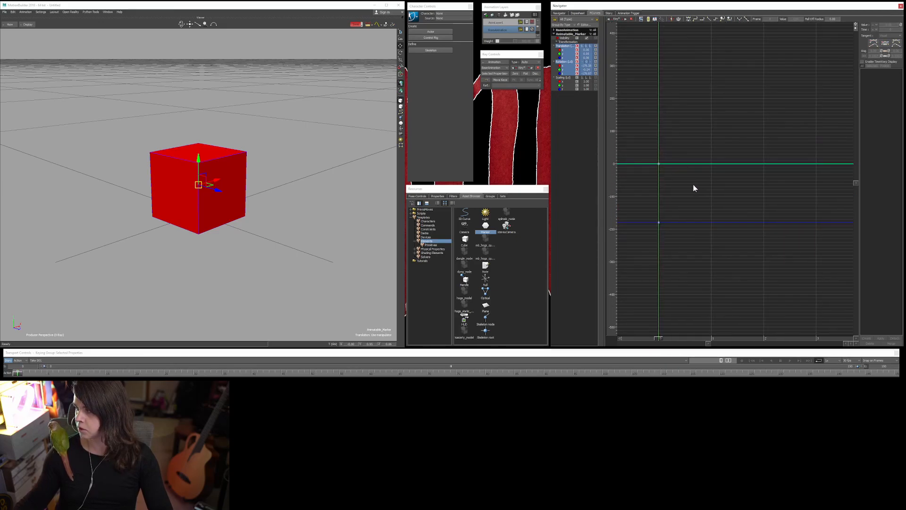
shift+drag(741, 182, 772, 136)
scroll(772, 140, down, 5)
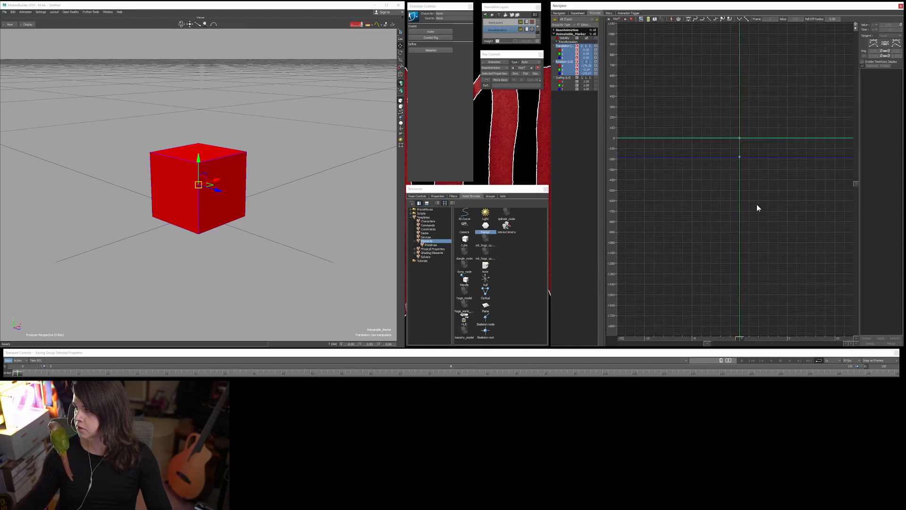
- Step the playhead two frames forward and back again to examine time movement around the cube's first keys
mouse_move(277, 171)
shift+mouse_down()
mouse_move(295, 152)
mouse_move(246, 166)
mouse_move(261, 172)
shift+mouse_up()
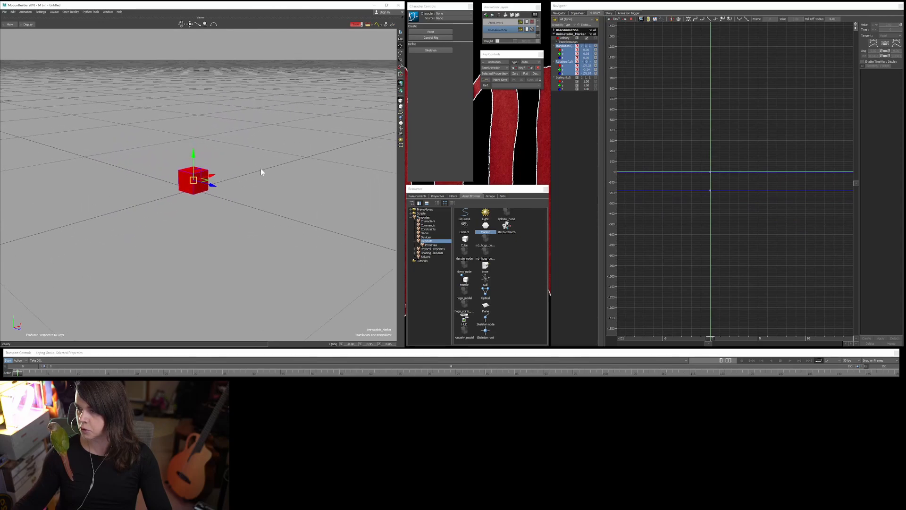
shift+drag(732, 202, 708, 182)
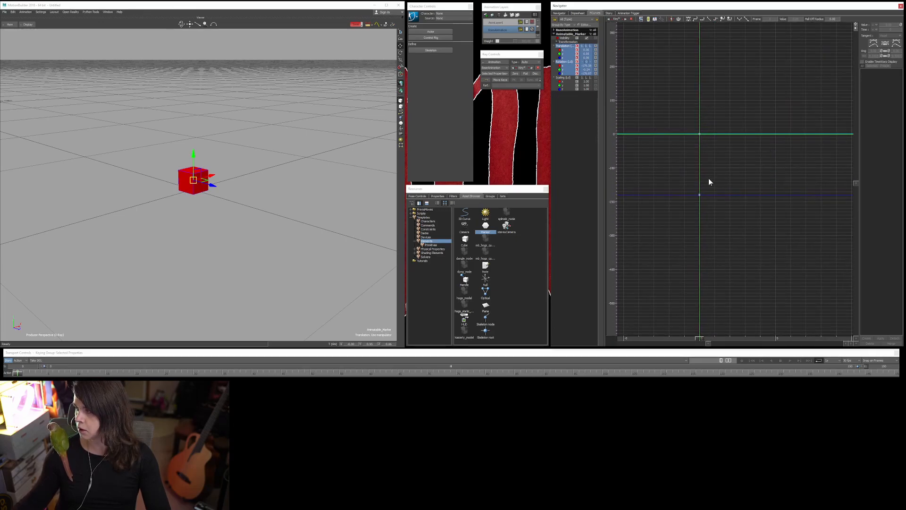
key(Right)
key(Right)
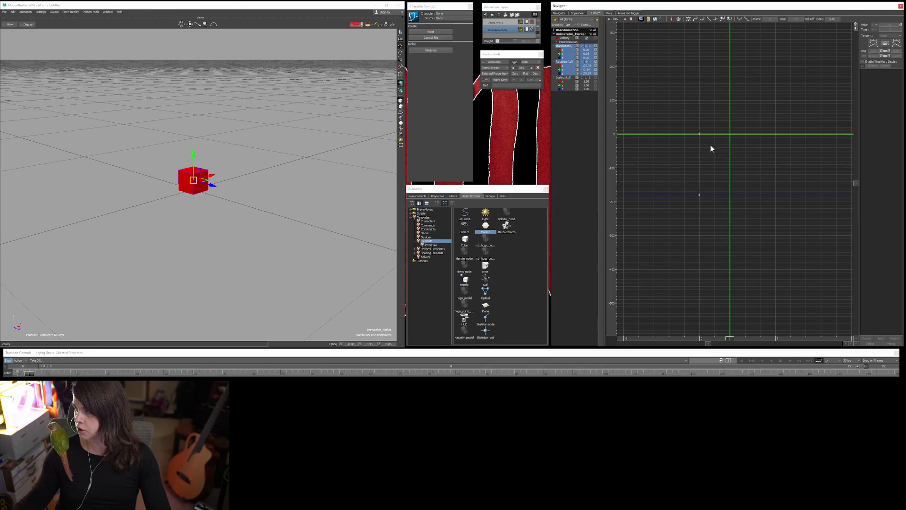
key(Left)
key(Left)
shift+drag(728, 152, 706, 134)
key(Right)
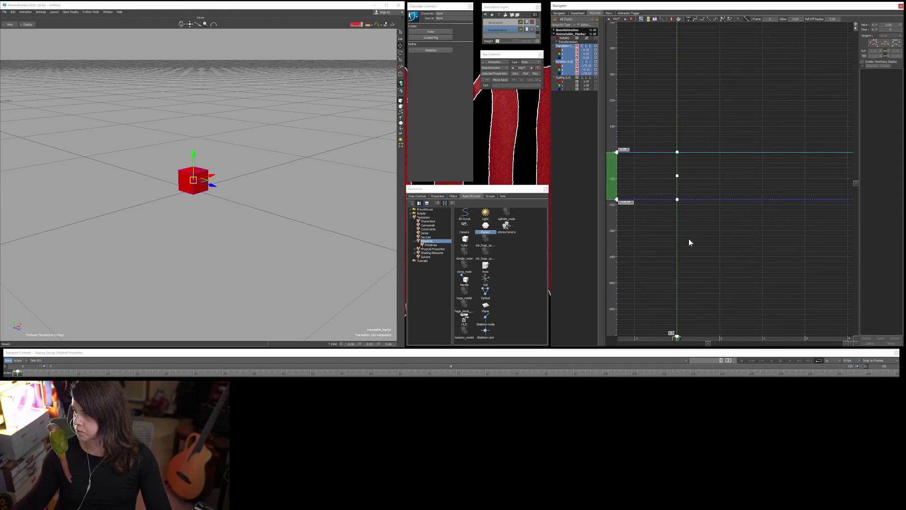
- Move the playhead to frame 10, move the cube toward the back of the grid without keying it, and scrub the time again
mouse_move(713, 234)
ctrl+mouse_down()
mouse_move(717, 269)
mouse_move(685, 279)
mouse_move(729, 282)
mouse_move(716, 261)
mouse_move(777, 253)
mouse_move(749, 257)
mouse_move(718, 237)
ctrl+mouse_up()
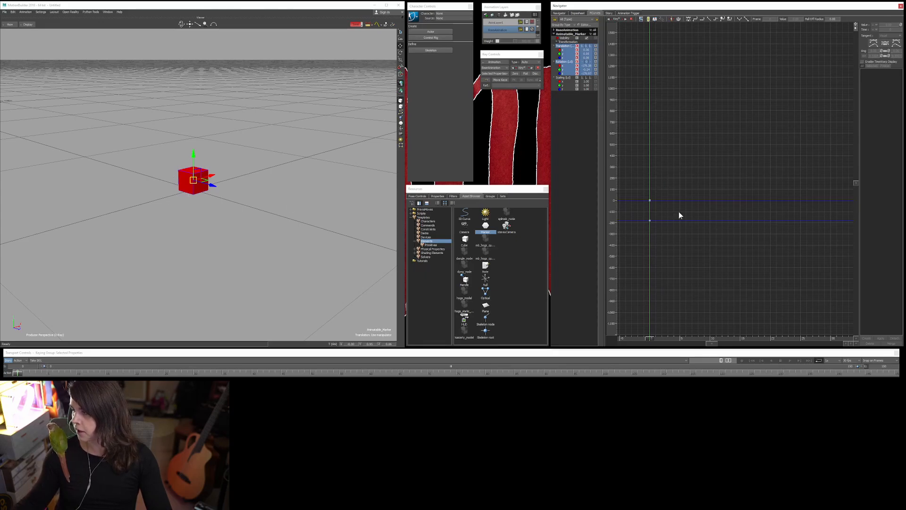
drag(650, 338, 709, 338)
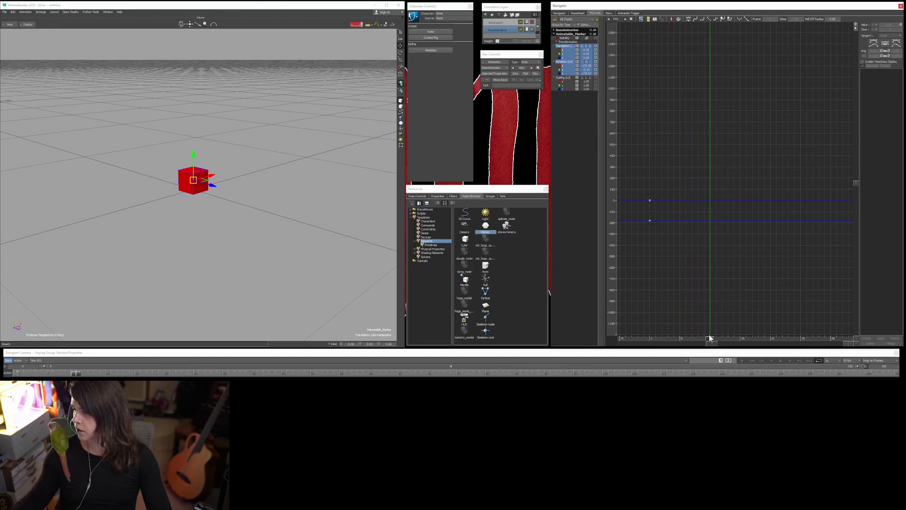
drag(193, 180, 329, 108)
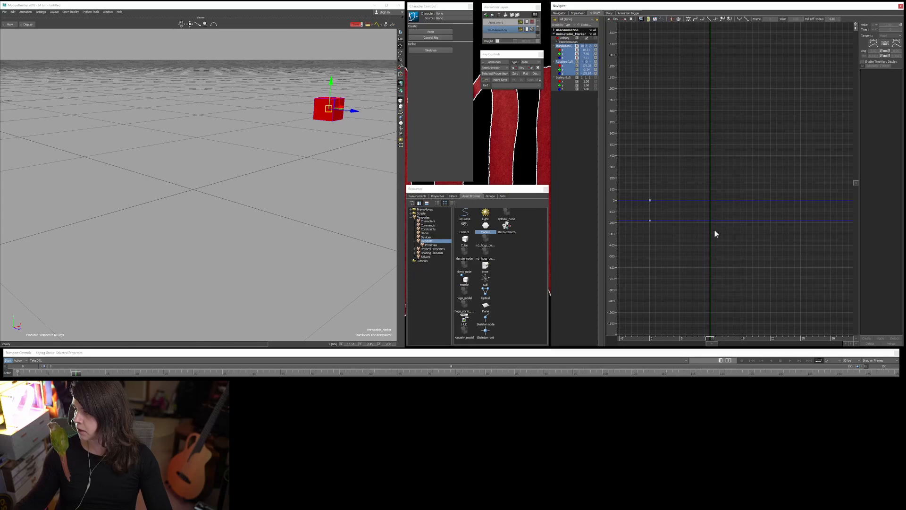
mouse_move(710, 339)
mouse_down()
mouse_move(721, 336)
mouse_move(704, 333)
mouse_move(712, 328)
mouse_move(723, 337)
mouse_move(710, 339)
mouse_up()
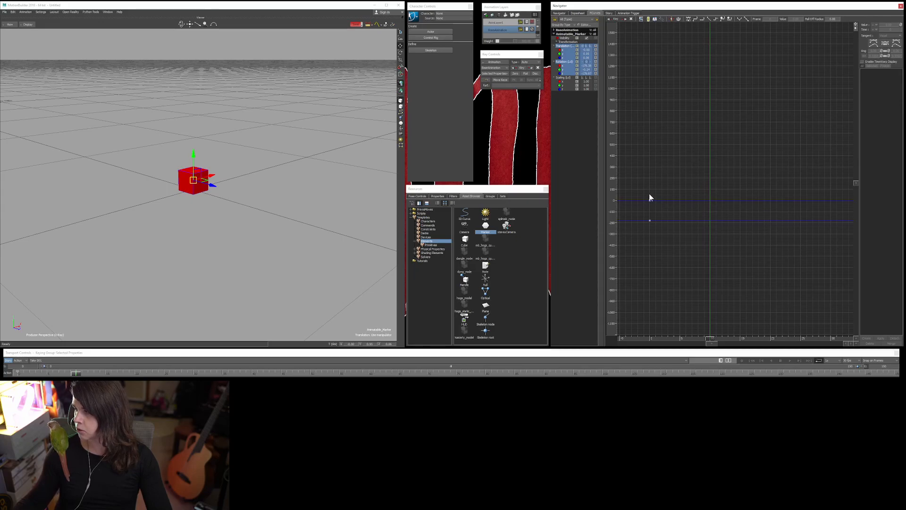
- Select and deselect the keys at frame 0, move the cube toward the back of the grid without keying it, and scrub the time at frame 10
drag(668, 245, 669, 245)
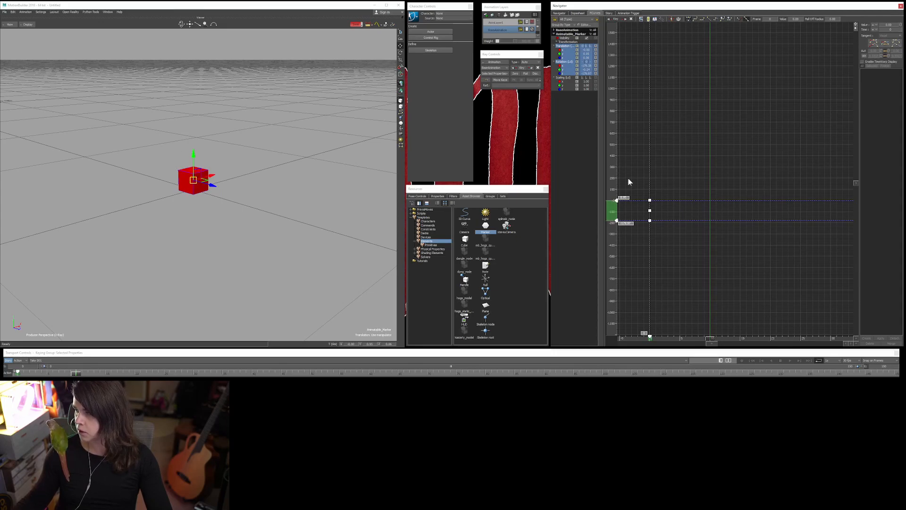
drag(193, 180, 303, 101)
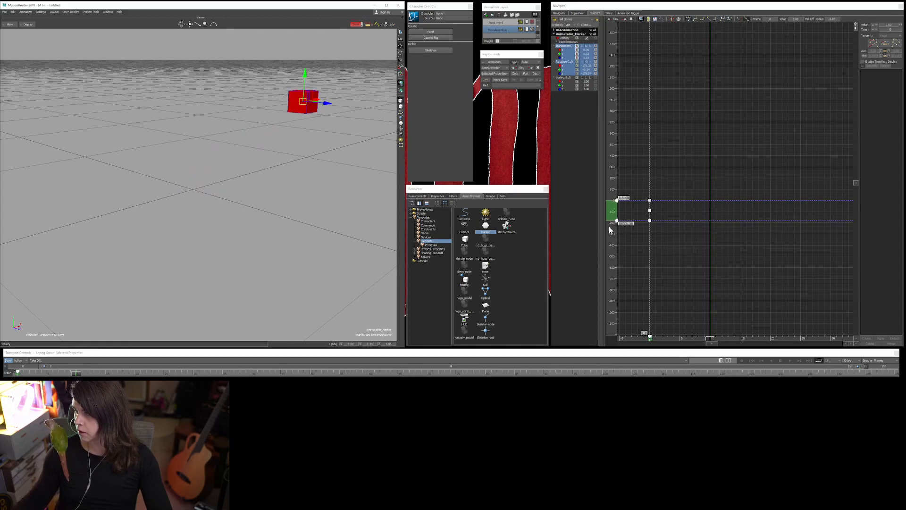
click(708, 181)
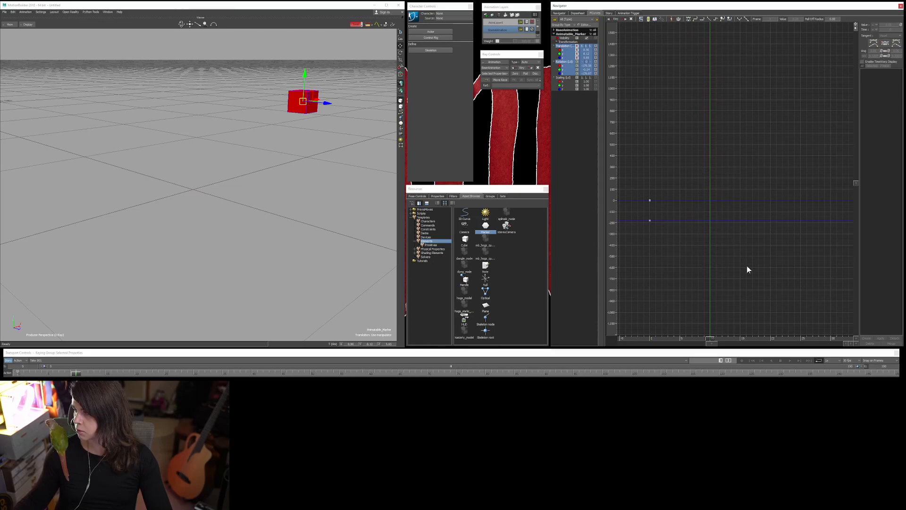
drag(720, 205, 744, 238)
drag(684, 154, 739, 243)
drag(708, 170, 736, 257)
mouse_move(711, 336)
mouse_down()
mouse_move(730, 336)
mouse_move(711, 338)
mouse_up()
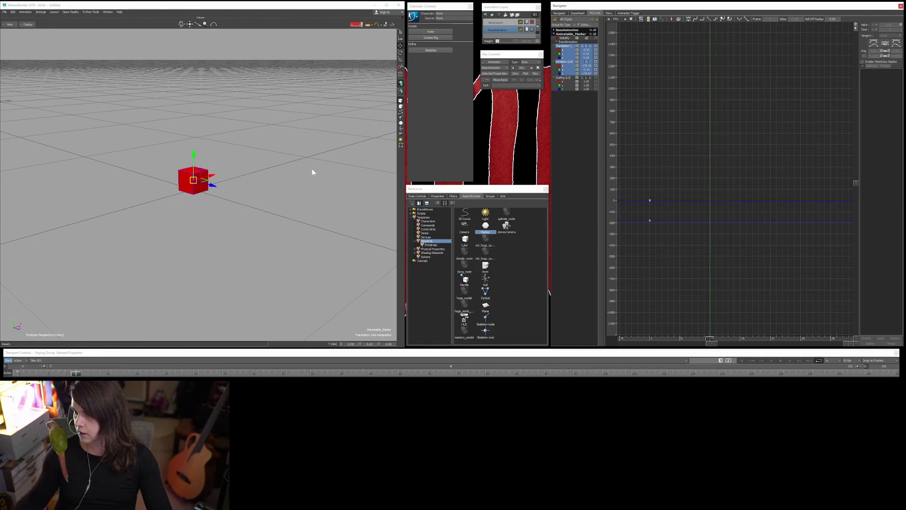
- Move the cube toward the back of the grid and key its translation and rotation at frame 10
drag(194, 183, 296, 90)
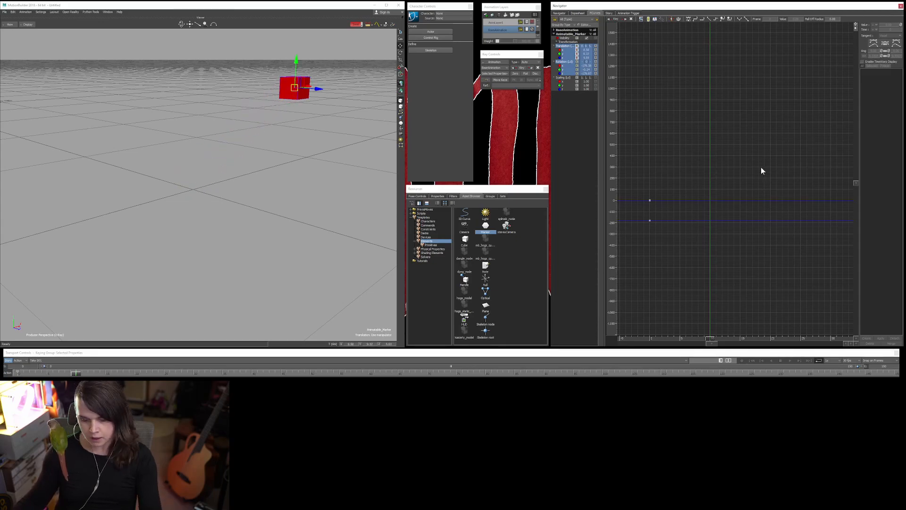
key(k)
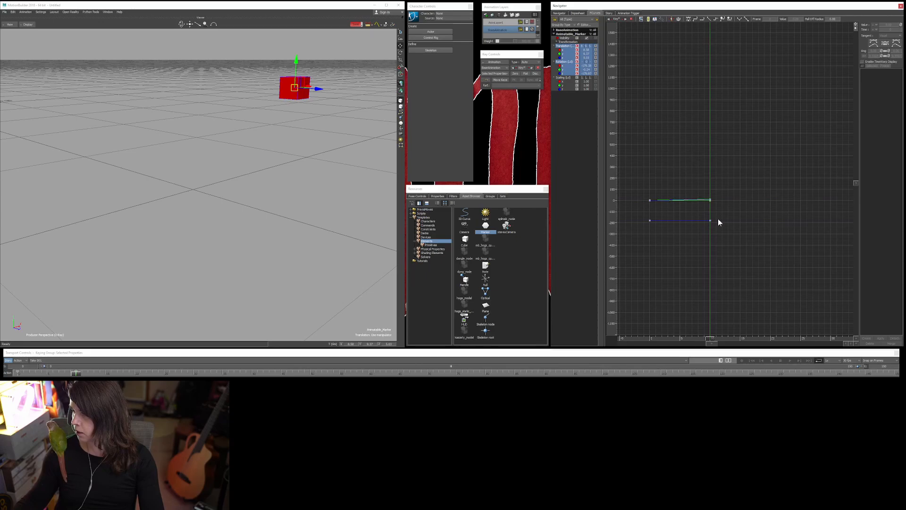
drag(738, 176, 637, 255)
mouse_move(681, 208)
ctrl+mouse_down()
mouse_move(658, 130)
mouse_move(682, 214)
mouse_move(694, 211)
ctrl+mouse_up()
click(716, 291)
- Zoom and pan the graph to examine the shape of the cube's curves between frames 0 and 10
ctrl+drag(690, 158, 755, 142)
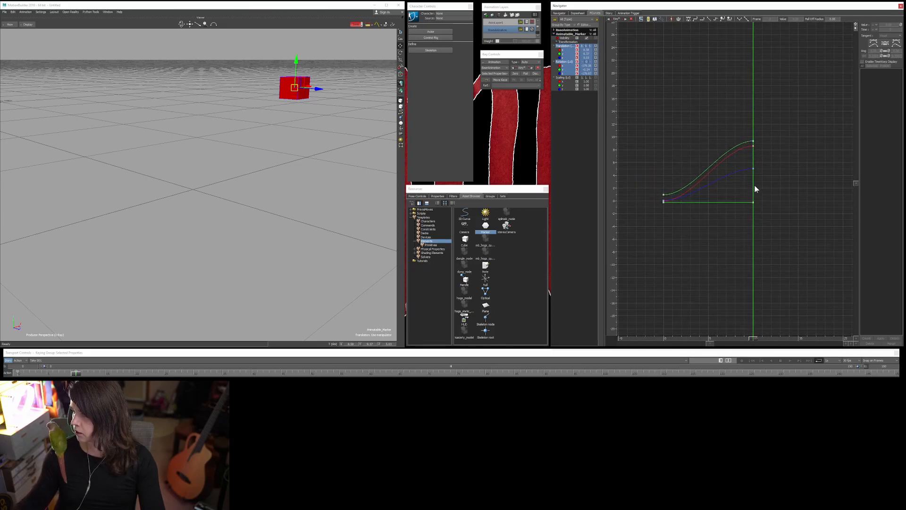
ctrl+drag(729, 182, 756, 54)
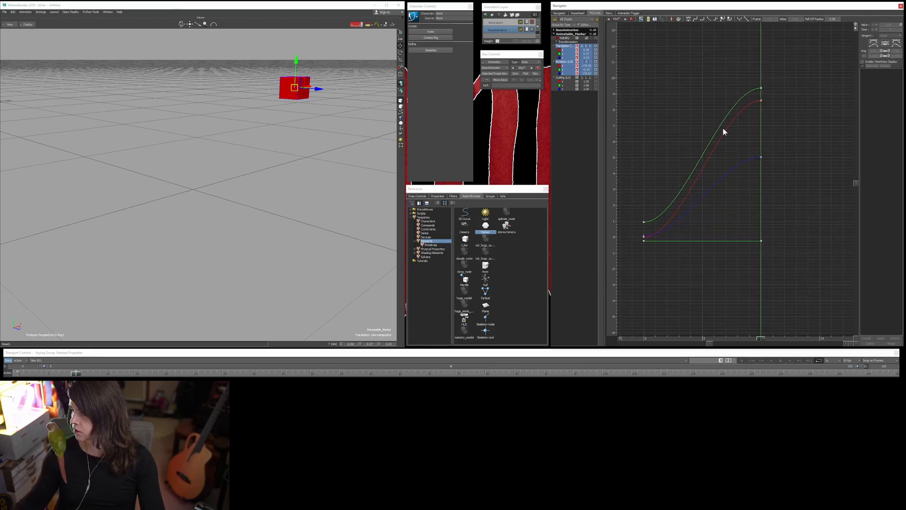
mouse_move(779, 237)
mouse_down()
mouse_move(635, 264)
mouse_move(708, 243)
mouse_move(791, 239)
mouse_up()
click(797, 229)
key(a)
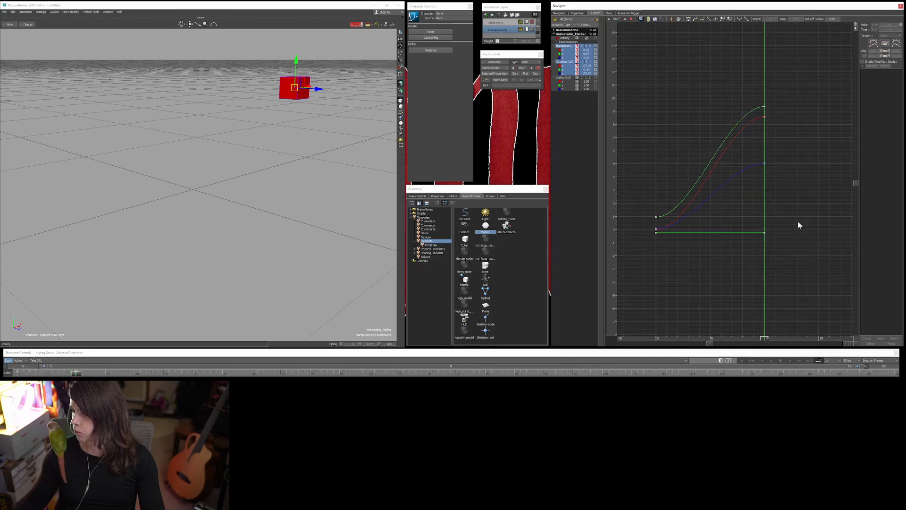
ctrl+drag(808, 100, 732, 281)
shift+drag(780, 266, 705, 229)
shift+drag(745, 167, 739, 215)
ctrl+drag(721, 155, 741, 119)
ctrl+drag(712, 169, 773, 37)
shift+drag(708, 105, 725, 160)
ctrl+drag(729, 158, 797, 44)
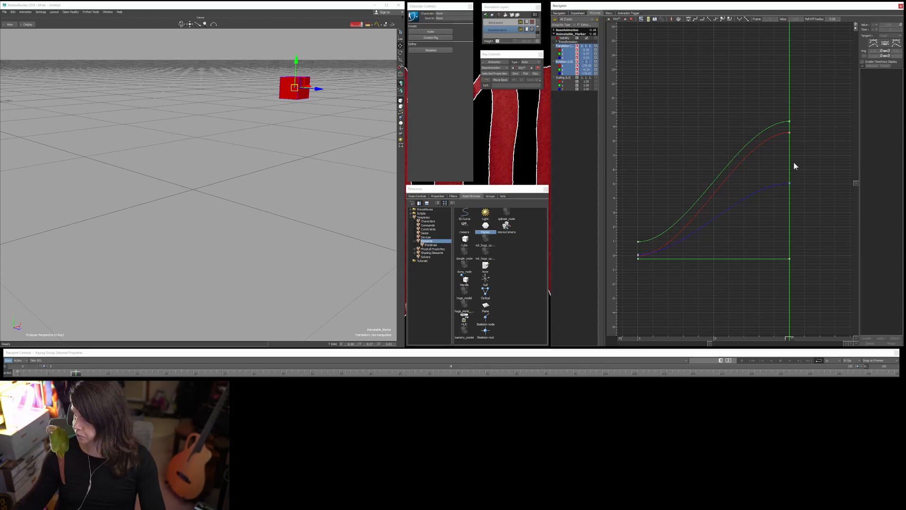
- Delete the keys at frame 10 on all of the cube's translation and rotation curves
drag(802, 101, 774, 289)
key(Delete)
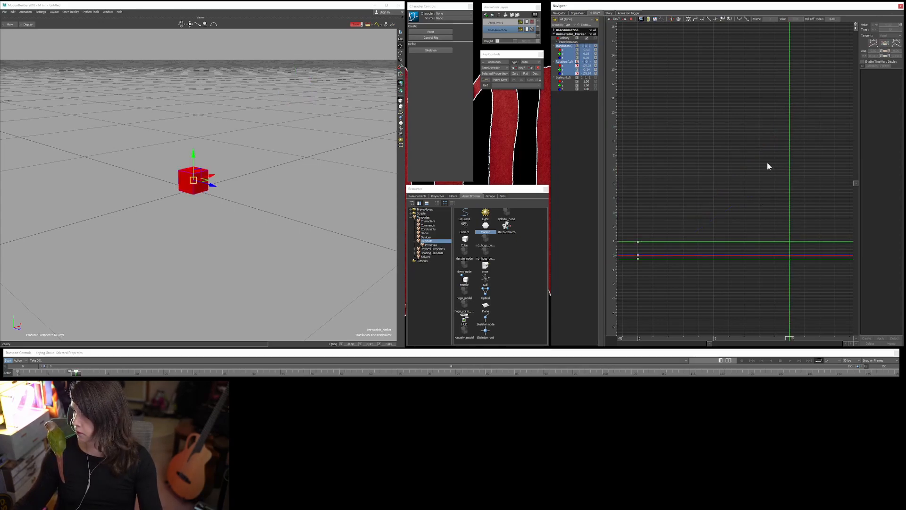
key(a)
ctrl+drag(772, 154, 736, 227)
drag(804, 254, 761, 100)
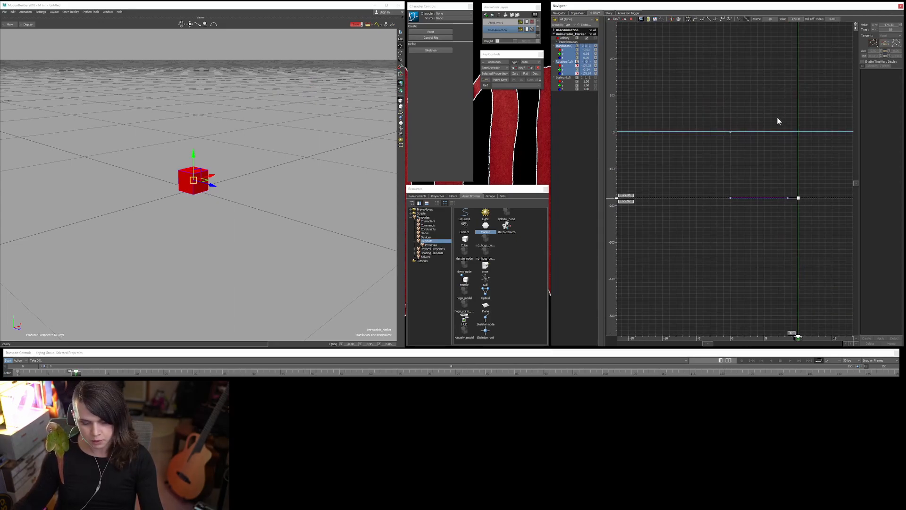
key(Delete)
drag(786, 76, 813, 236)
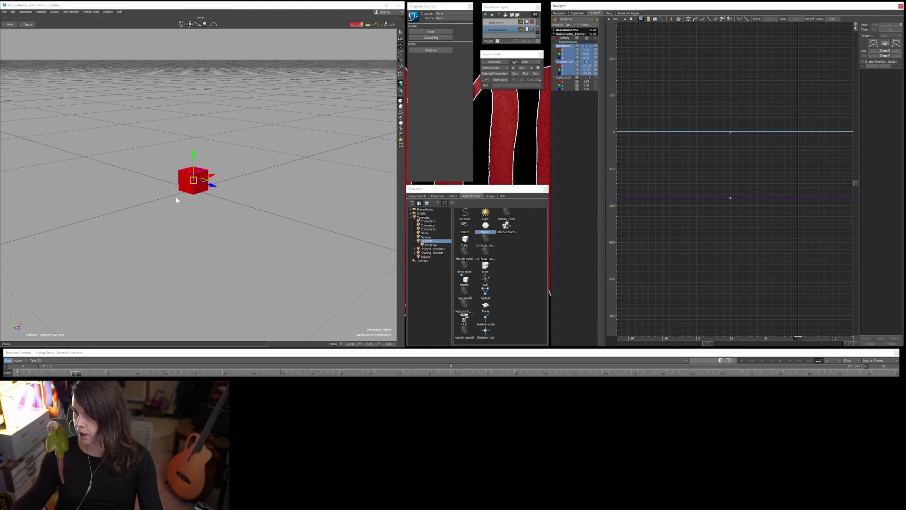
- Select and deselect the remaining keys at frame 0, and show only the cube's translation curves in a closer graph view
mouse_move(755, 92)
mouse_down()
mouse_move(722, 265)
mouse_move(747, 151)
mouse_move(708, 233)
mouse_up()
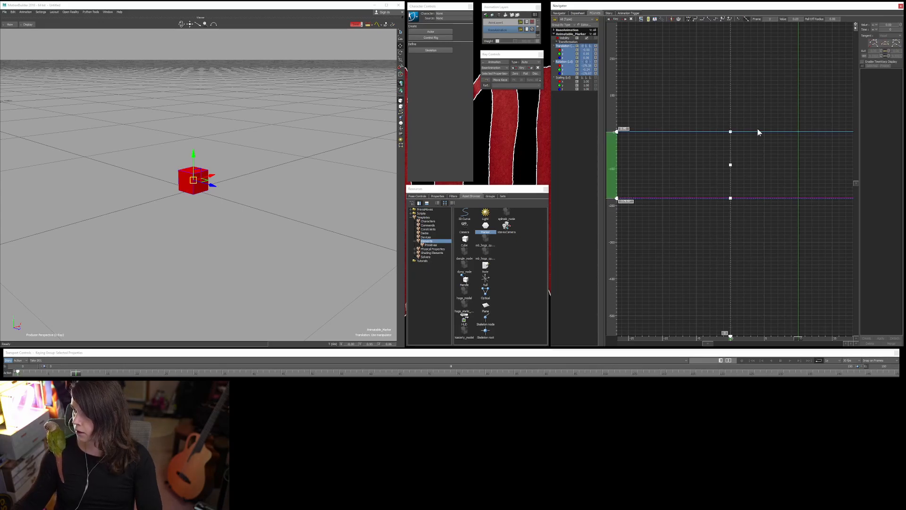
shift+drag(772, 196, 718, 224)
ctrl+drag(693, 170, 739, 97)
ctrl+drag(693, 152, 722, 174)
click(696, 139)
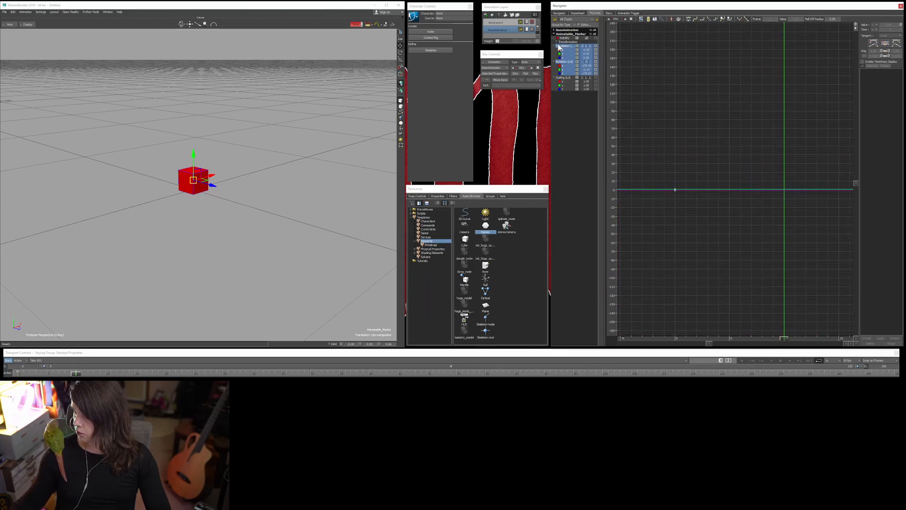
ctrl+drag(759, 127, 721, 197)
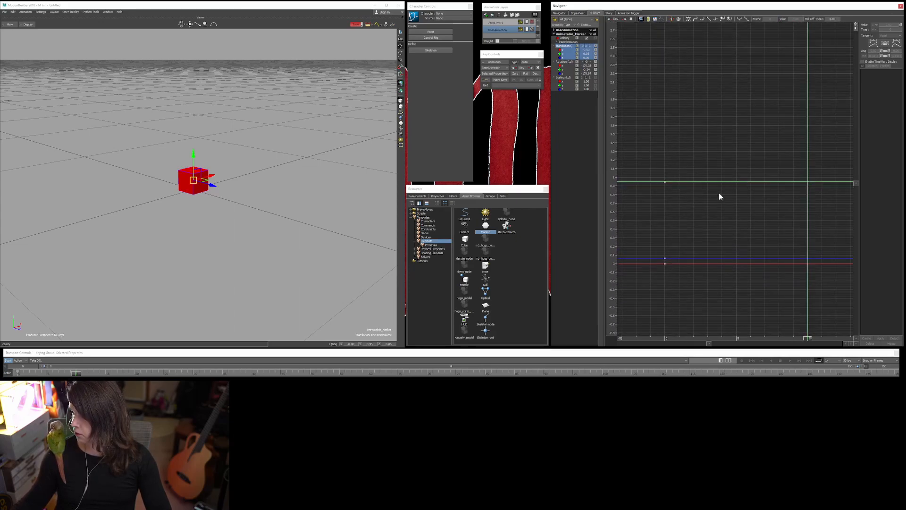
- View the cube's Translation X, Y and Z curves one at a time, ending with only the X curve shown
click(565, 49)
click(564, 54)
click(564, 57)
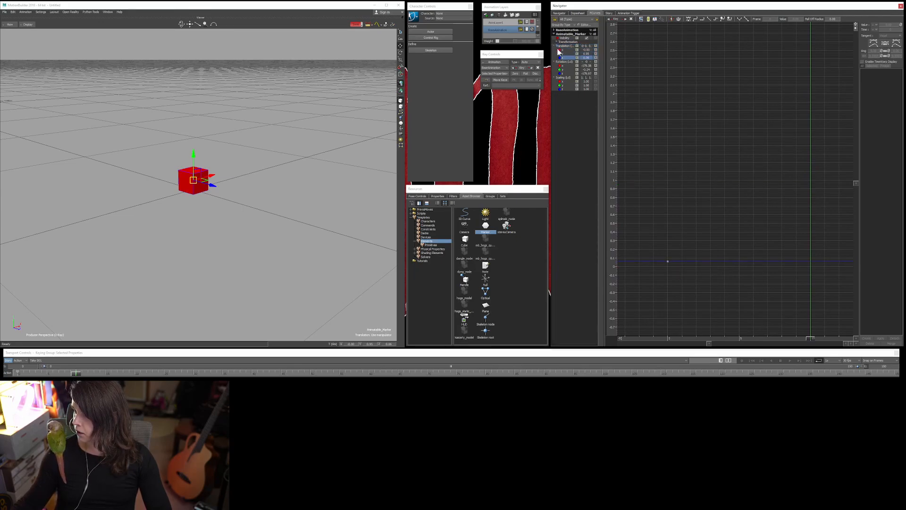
click(566, 49)
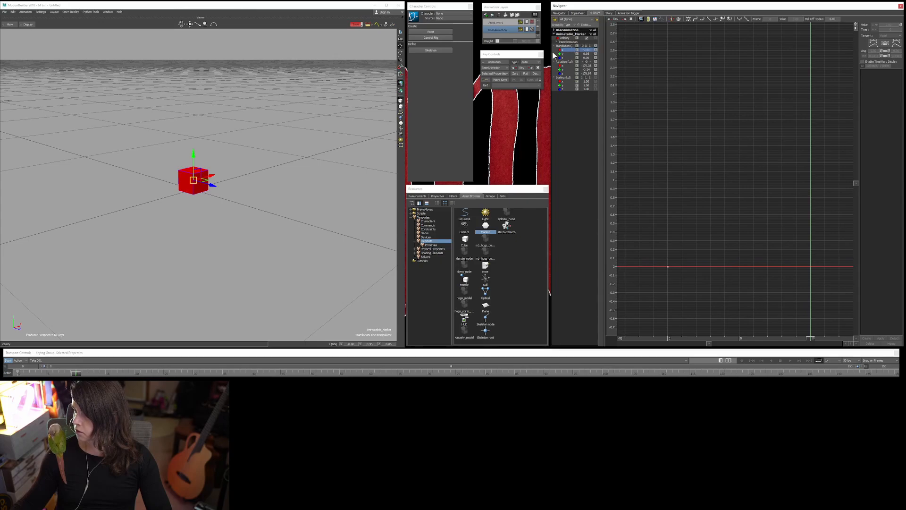
click(561, 54)
click(563, 58)
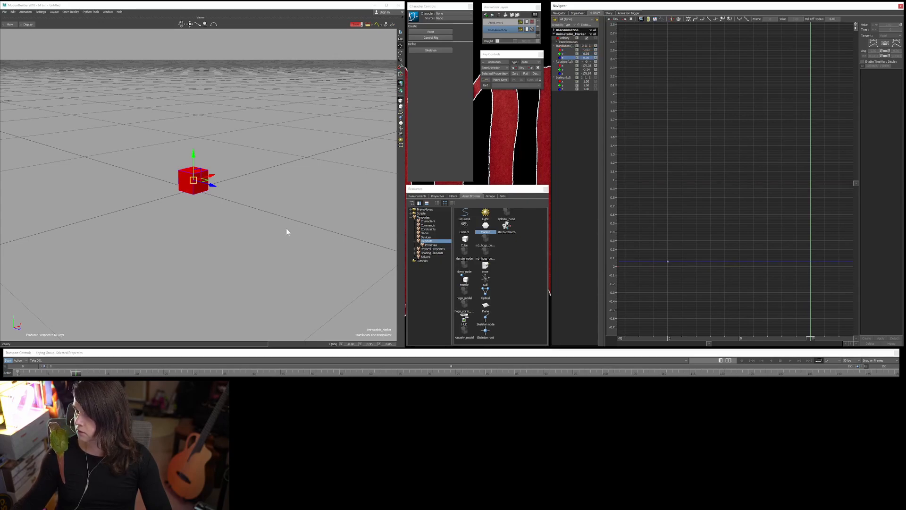
click(562, 49)
- Orbit the viewport around the cube to compare its move gizmo with the world axes, ending with the X axis running horizontally
ctrl+shift+drag(254, 222, 231, 233)
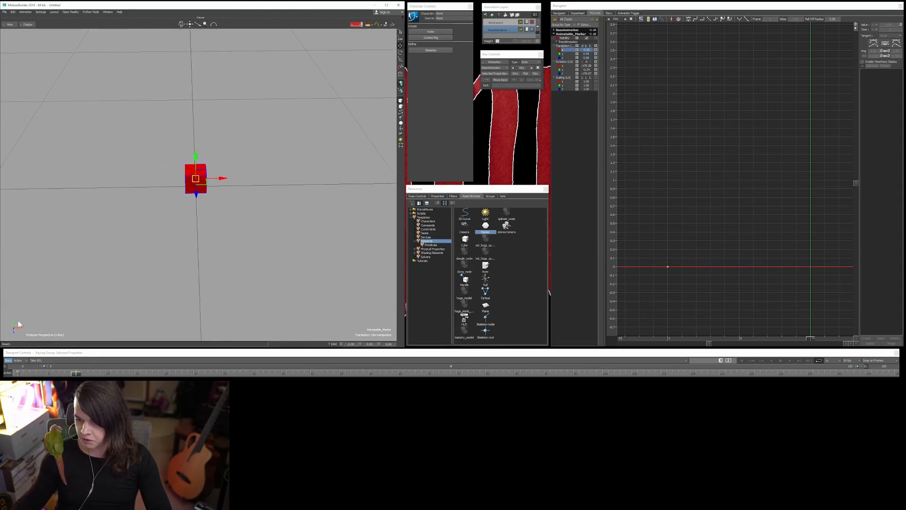
mouse_move(9, 327)
ctrl+shift+mouse_down()
mouse_move(211, 268)
mouse_move(200, 257)
mouse_move(203, 266)
mouse_move(232, 259)
mouse_move(186, 269)
ctrl+shift+mouse_up()
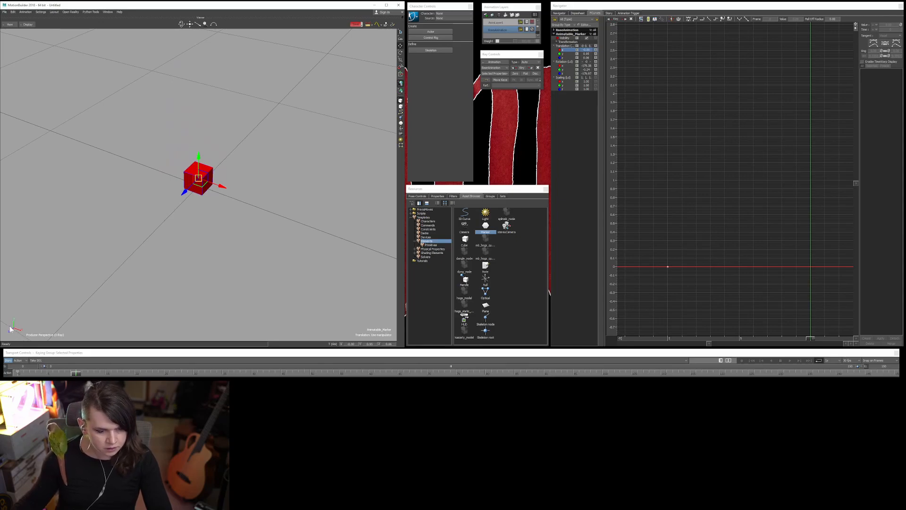
mouse_move(251, 214)
ctrl+shift+mouse_down()
mouse_move(245, 235)
mouse_move(251, 227)
mouse_move(252, 236)
mouse_move(235, 243)
ctrl+shift+mouse_up()
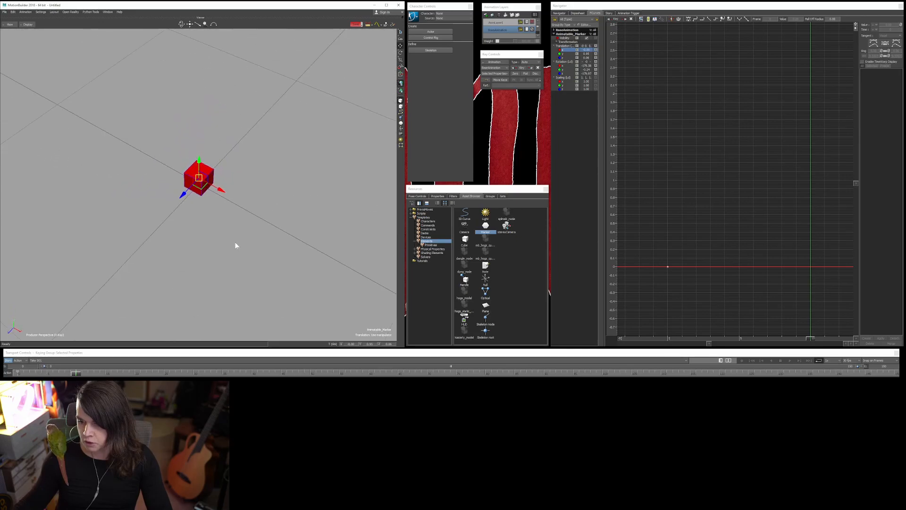
mouse_move(11, 331)
ctrl+shift+mouse_down()
mouse_move(49, 310)
mouse_move(13, 325)
ctrl+shift+mouse_up()
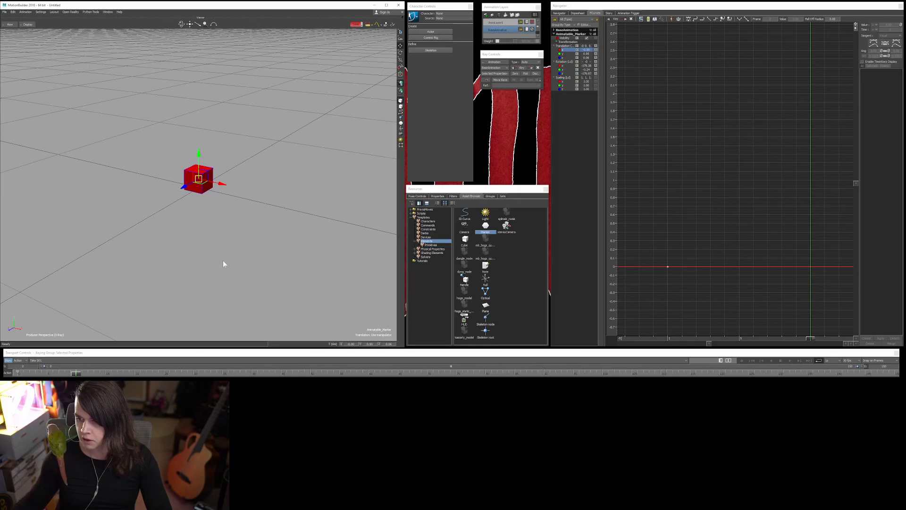
ctrl+shift+drag(223, 261, 142, 281)
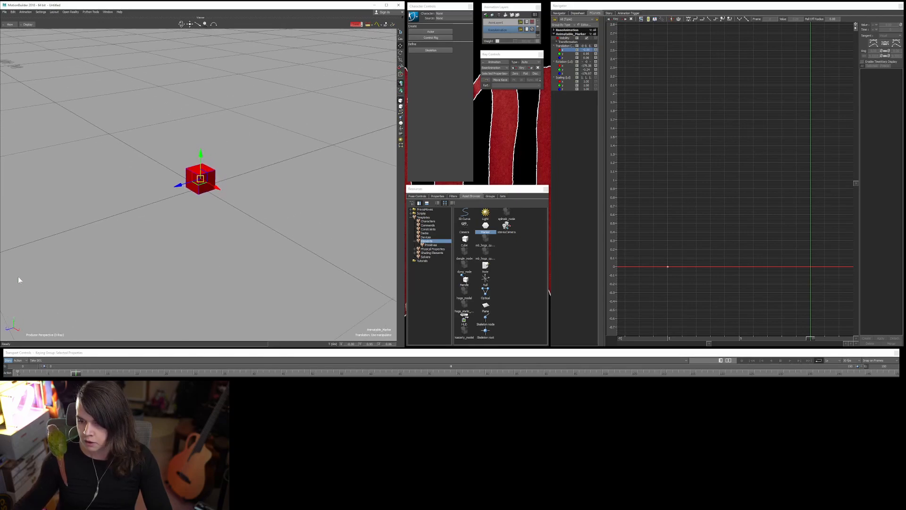
mouse_move(16, 231)
ctrl+shift+mouse_down()
mouse_move(57, 253)
mouse_move(115, 252)
mouse_move(137, 234)
mouse_move(198, 242)
mouse_move(177, 251)
ctrl+shift+mouse_up()
mouse_move(34, 319)
ctrl+shift+mouse_down()
mouse_move(47, 318)
mouse_move(6, 322)
mouse_move(156, 269)
mouse_move(122, 278)
mouse_move(120, 296)
mouse_move(137, 283)
ctrl+shift+mouse_up()
mouse_move(226, 188)
ctrl+shift+mouse_down()
mouse_move(221, 259)
mouse_move(251, 259)
mouse_move(186, 193)
ctrl+shift+mouse_up()
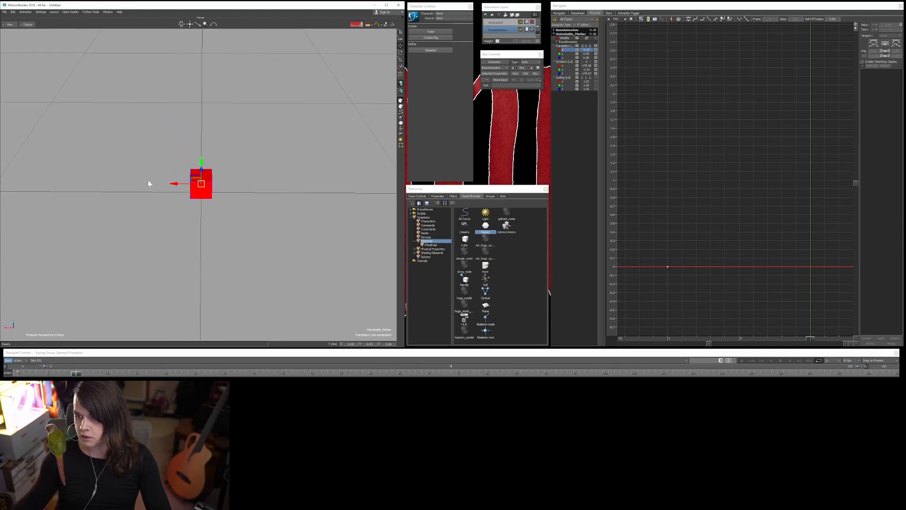
mouse_move(66, 183)
ctrl+shift+mouse_down()
mouse_move(162, 259)
mouse_move(117, 256)
mouse_move(210, 261)
ctrl+shift+mouse_up()
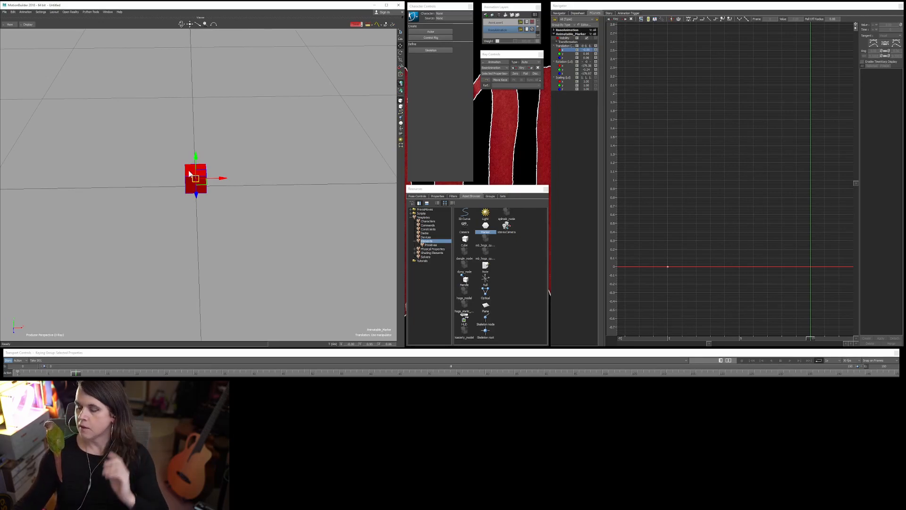
- Deselect and reselect the cube, and key only its Translation X at frame 10
click(144, 144)
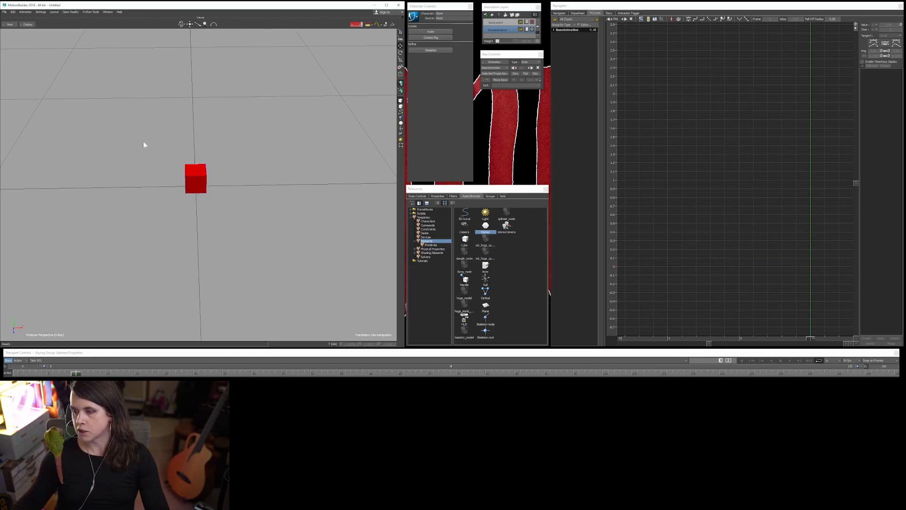
click(195, 179)
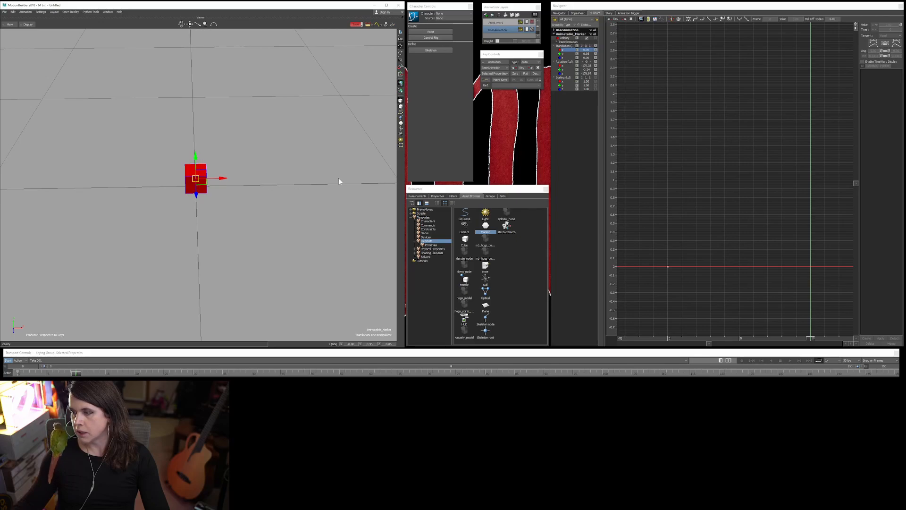
shift+drag(727, 180, 706, 162)
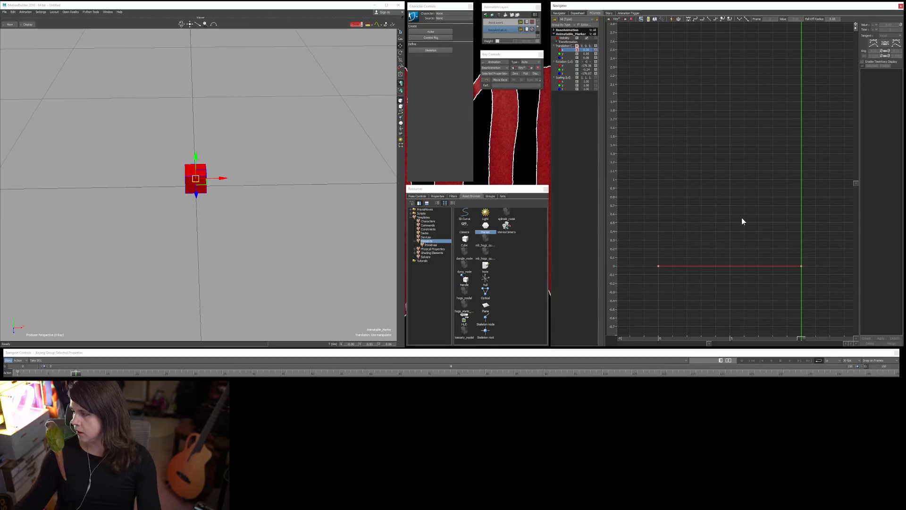
drag(793, 258, 771, 148)
click(786, 291)
- View a wider value range around the two Translation X keys and scrub the time at frame 10
ctrl+drag(787, 203, 662, 165)
click(723, 126)
shift+drag(766, 103, 760, 127)
ctrl+drag(728, 198, 745, 262)
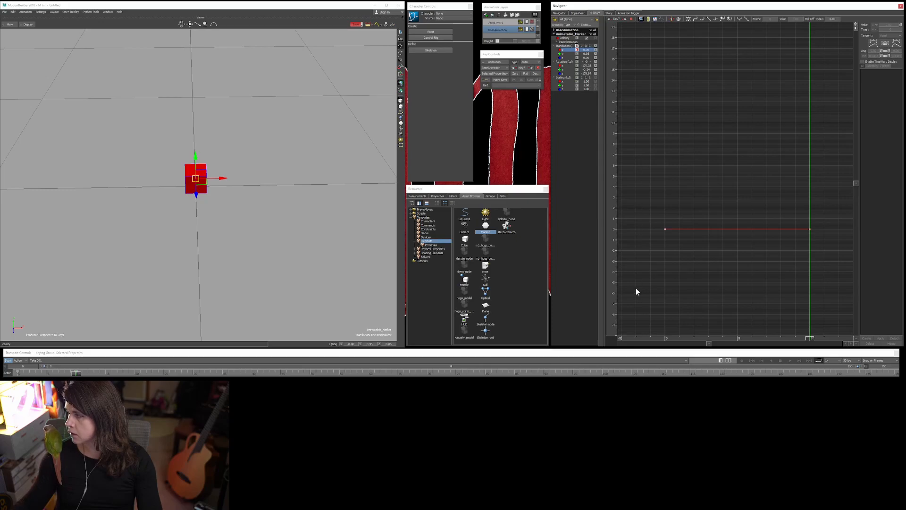
shift+drag(750, 247, 726, 254)
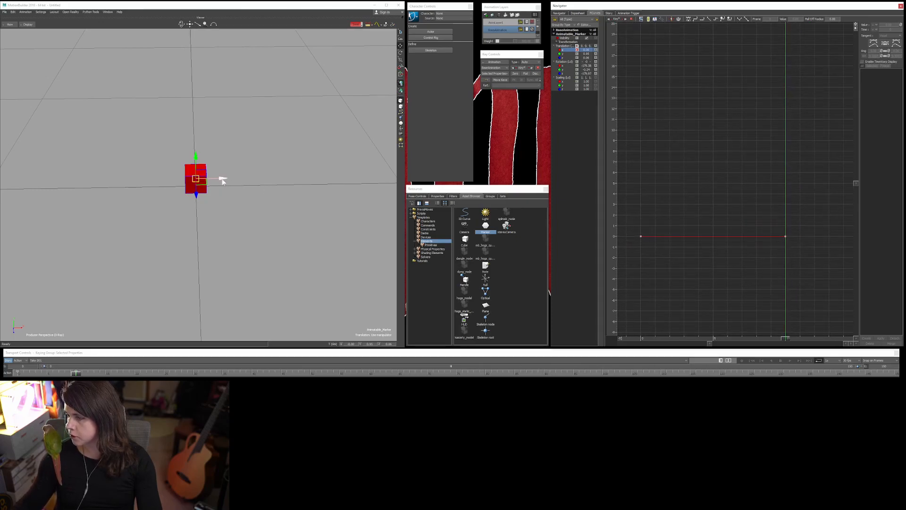
mouse_move(786, 338)
mouse_down()
mouse_move(675, 334)
mouse_move(785, 329)
mouse_up()
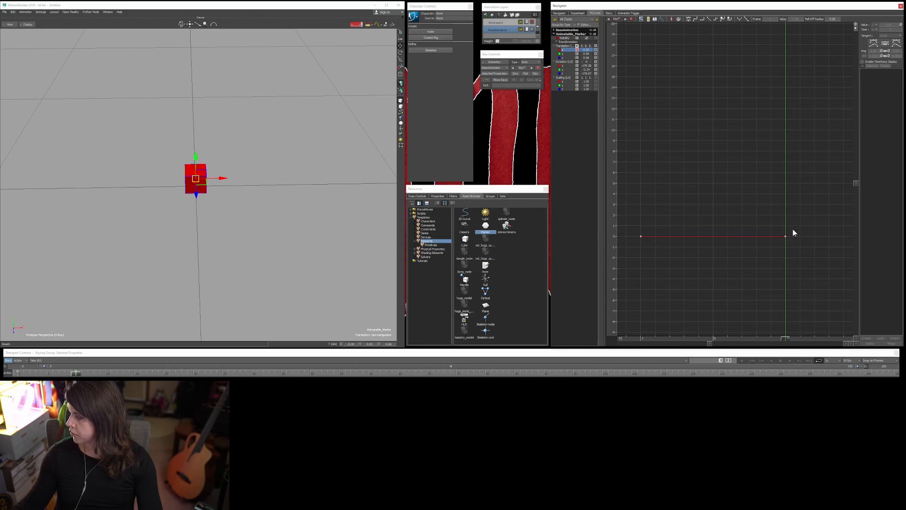
- Select the frame 10 key on the Translation X curve and raise its value slightly
drag(804, 222, 778, 244)
drag(804, 217, 774, 248)
drag(812, 211, 773, 259)
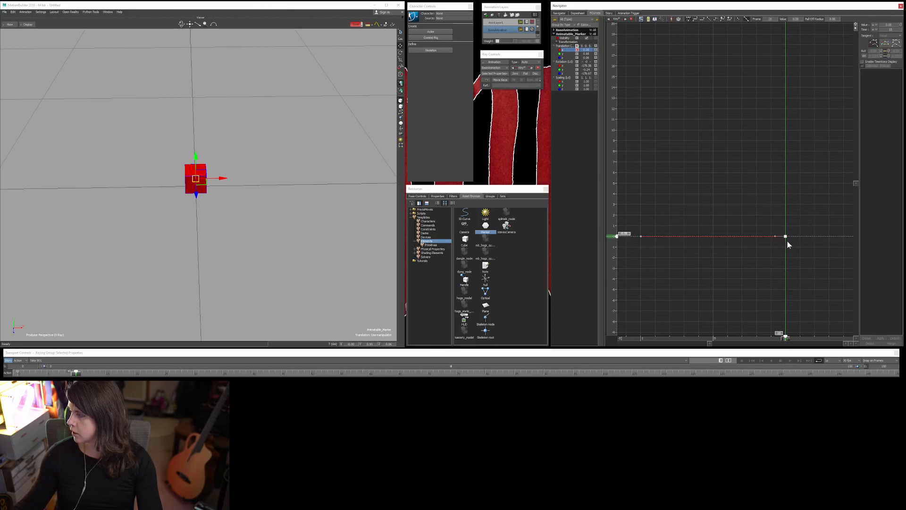
drag(808, 206, 774, 258)
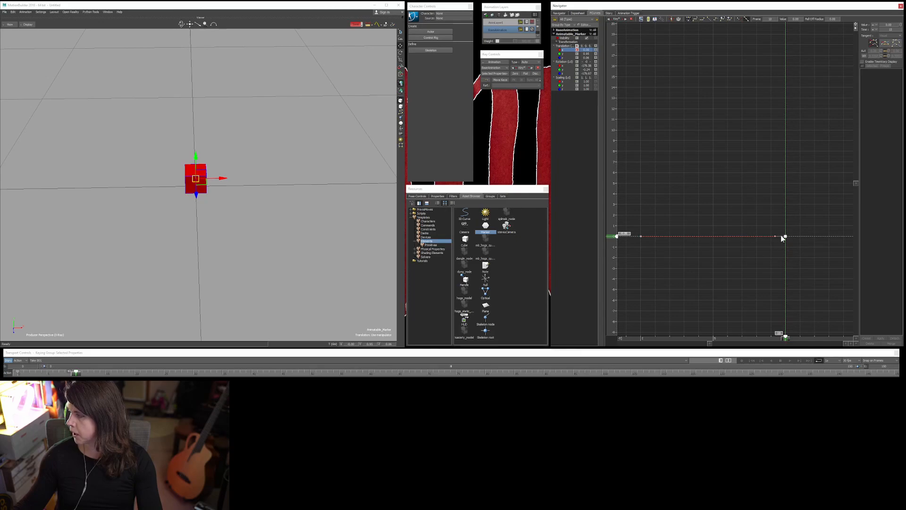
mouse_move(614, 239)
mouse_down()
mouse_move(619, 67)
mouse_move(617, 238)
mouse_up()
drag(768, 209, 794, 241)
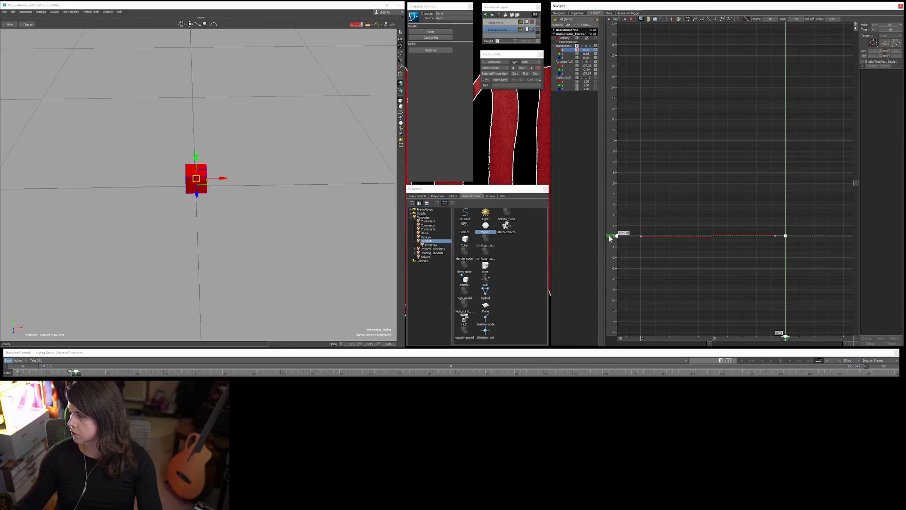
drag(786, 236, 832, 201)
key(ctrl+z)
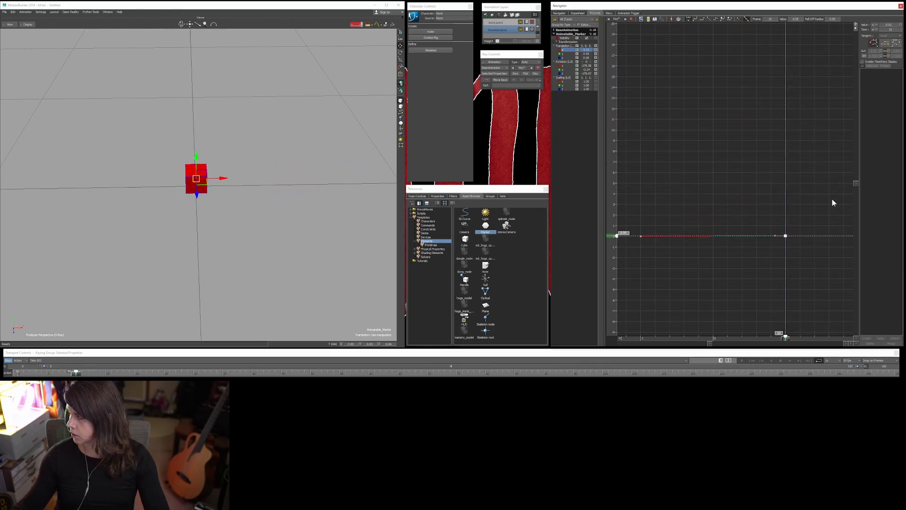
drag(787, 235, 783, 208)
key(ctrl+z)
- Raise the frame 10 Translation X key to about 13.6 and play the animation from the first frame
drag(614, 238, 596, 95)
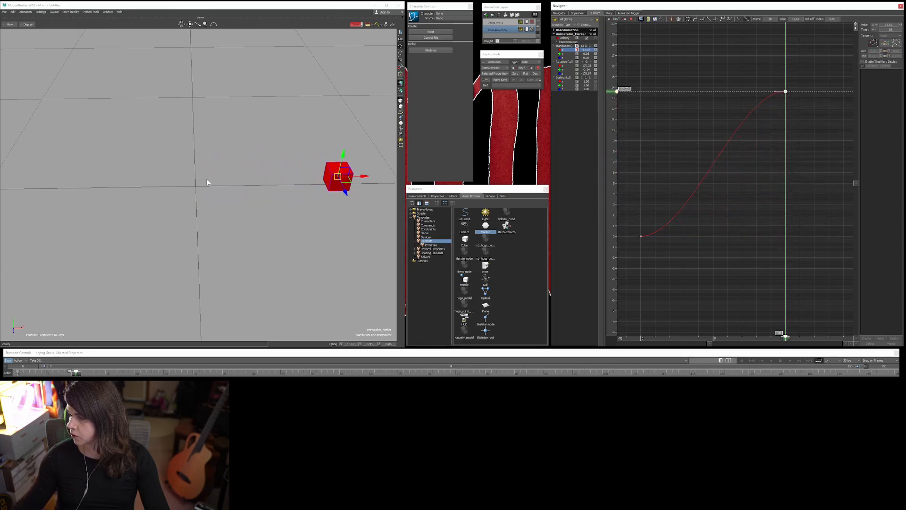
ctrl+drag(778, 185, 754, 268)
shift+drag(755, 204, 746, 219)
click(744, 216)
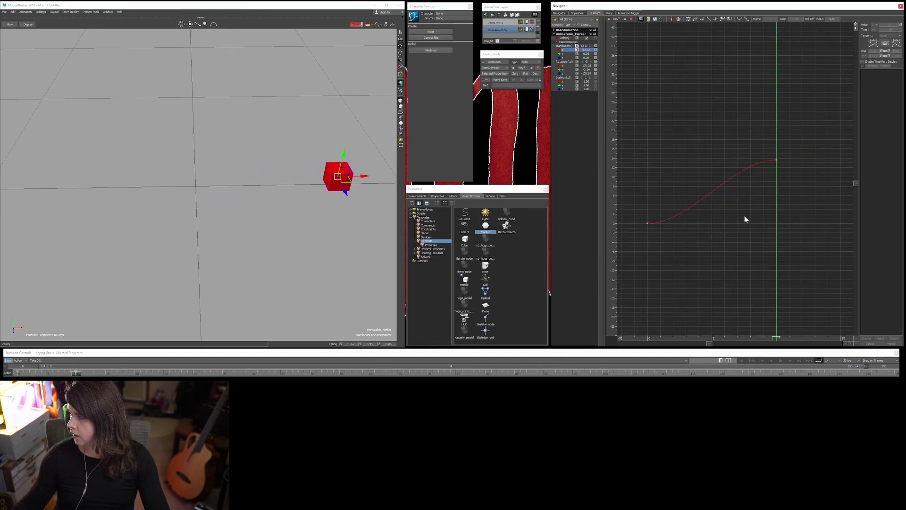
key(Home)
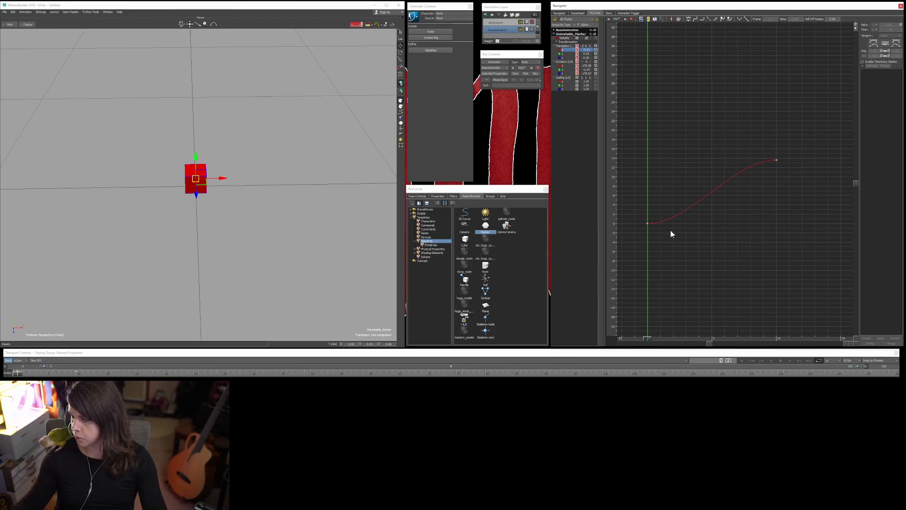
key(space)
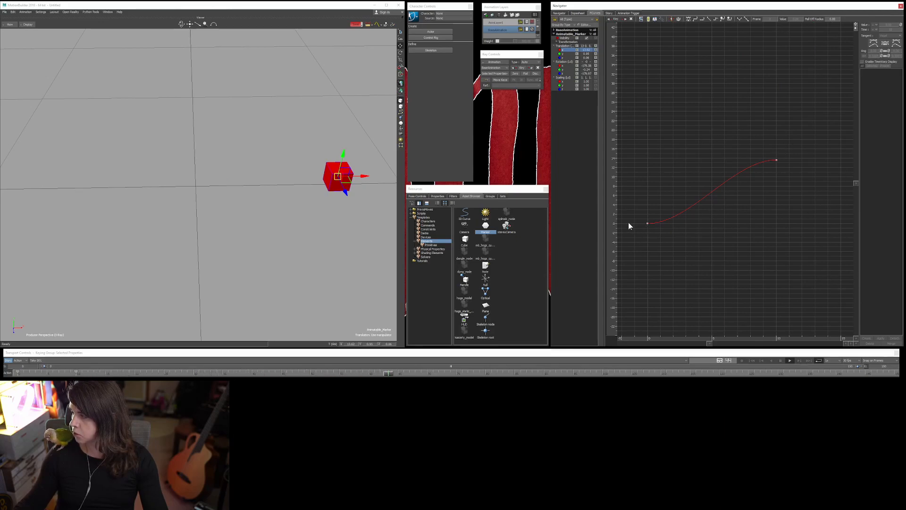
- Scrub from frame 0 to frame 10 and select the frame 10 key to compare its value with the cube's position
drag(787, 153, 748, 169)
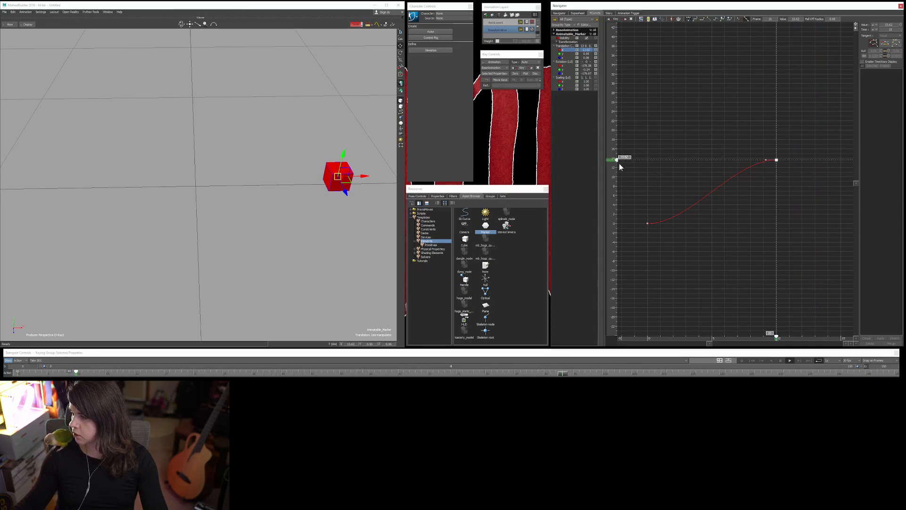
click(648, 216)
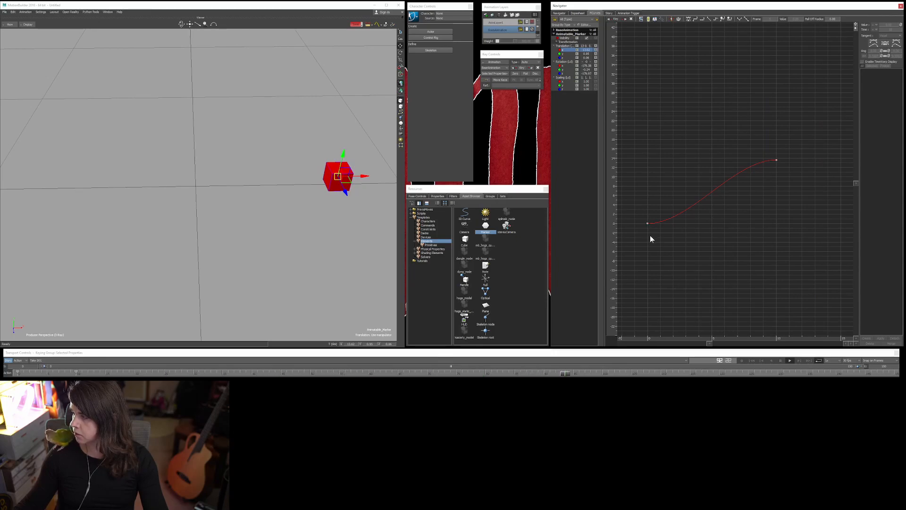
click(650, 235)
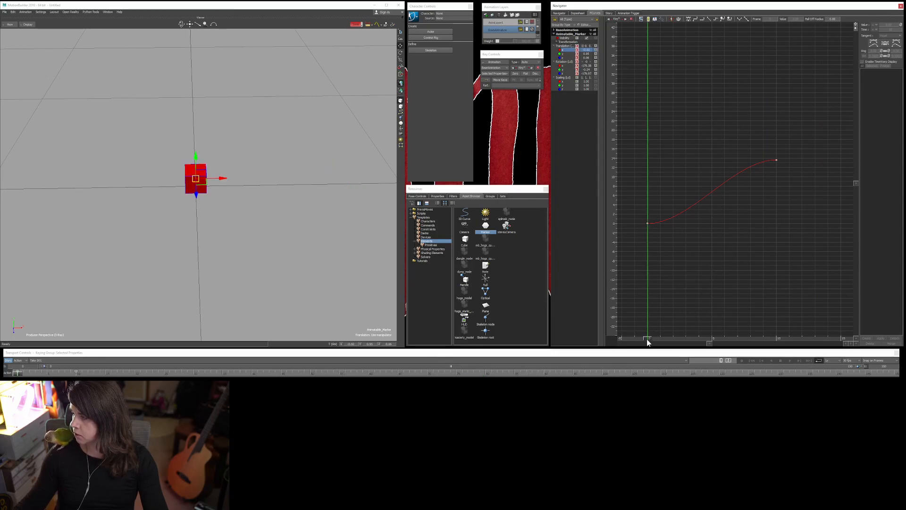
drag(648, 337, 774, 336)
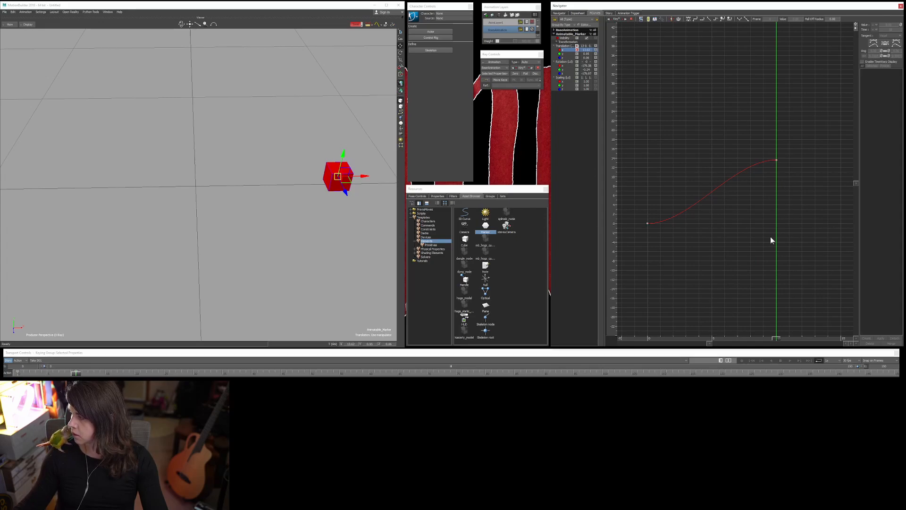
click(777, 160)
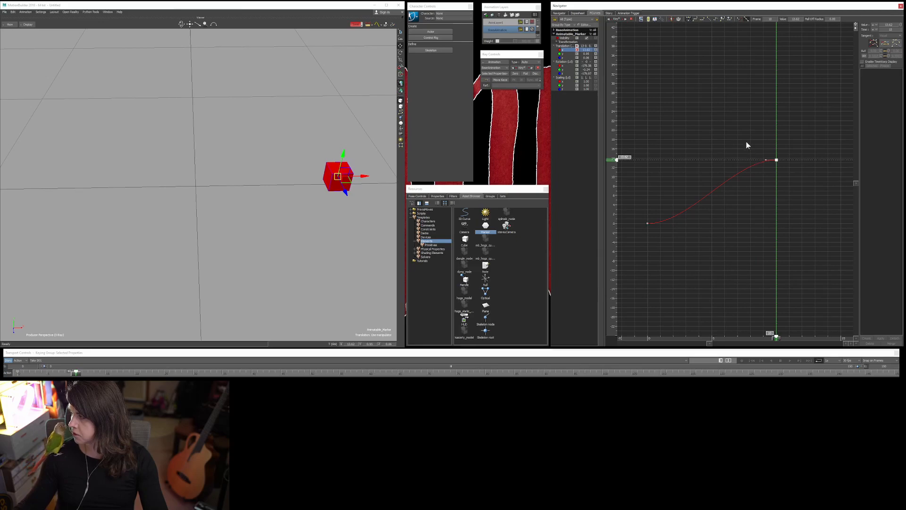
- Set the value of the frame 10 Translation X key to 100
mouse_move(287, 126)
middle_down()
mouse_move(251, 217)
mouse_move(269, 229)
mouse_move(171, 217)
mouse_move(198, 208)
mouse_move(202, 237)
mouse_move(239, 246)
mouse_move(140, 213)
middle_up()
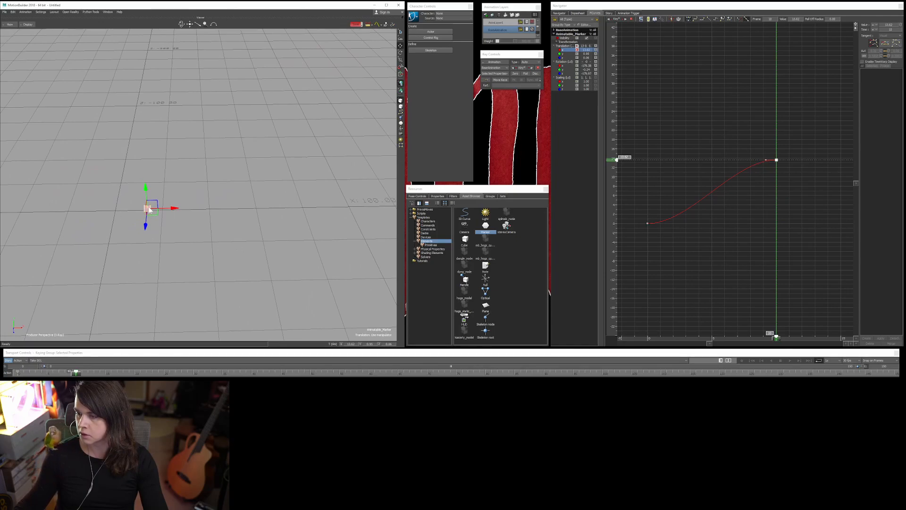
click(782, 186)
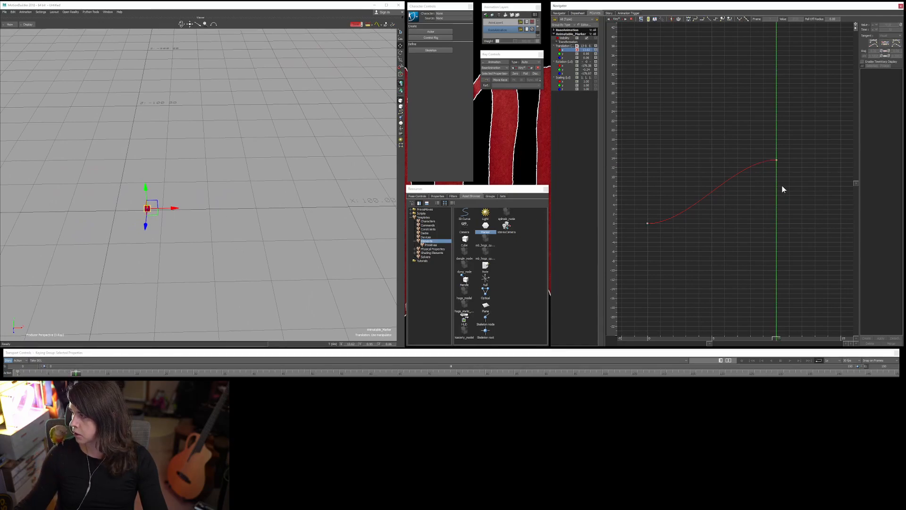
drag(782, 152, 774, 163)
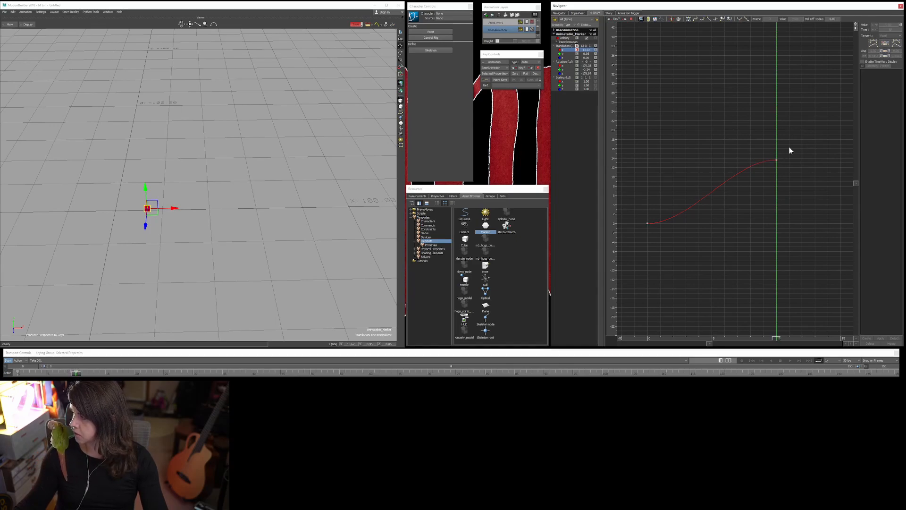
click(626, 157)
text(100)
key(Return)
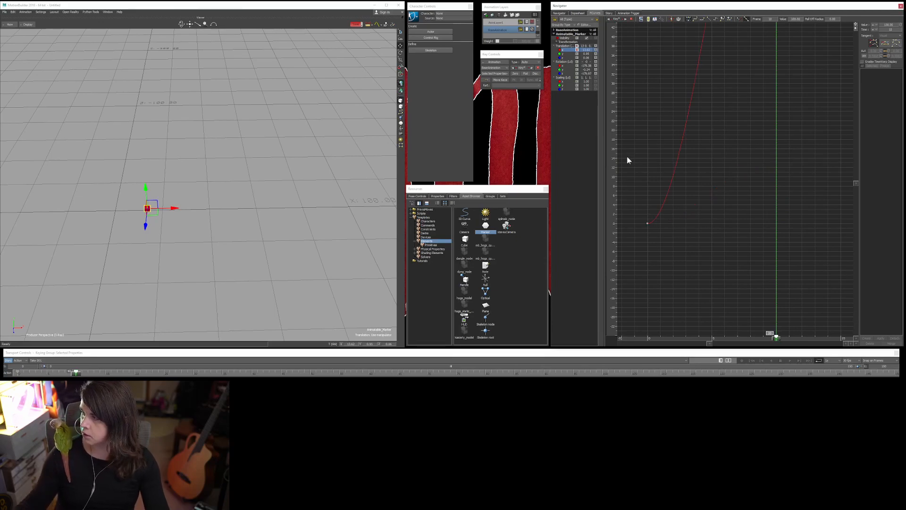
ctrl+drag(682, 110, 703, 240)
shift+drag(759, 173, 770, 225)
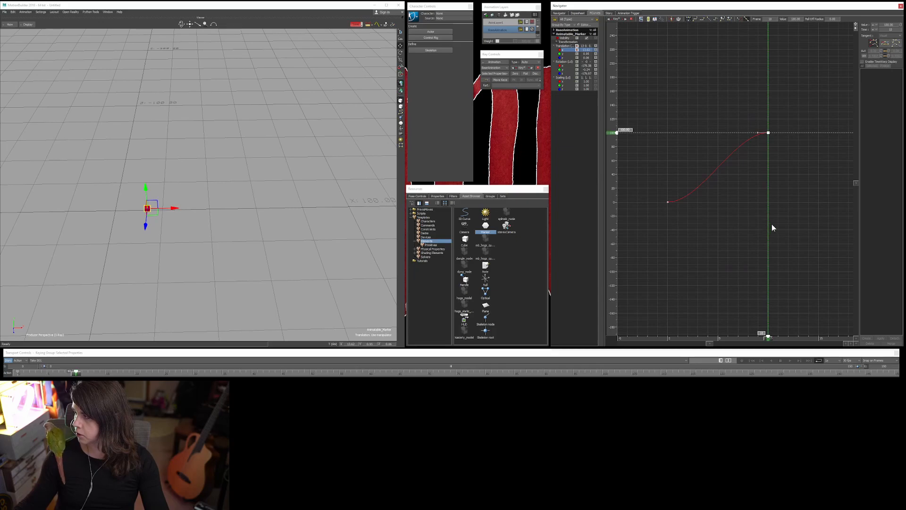
click(746, 196)
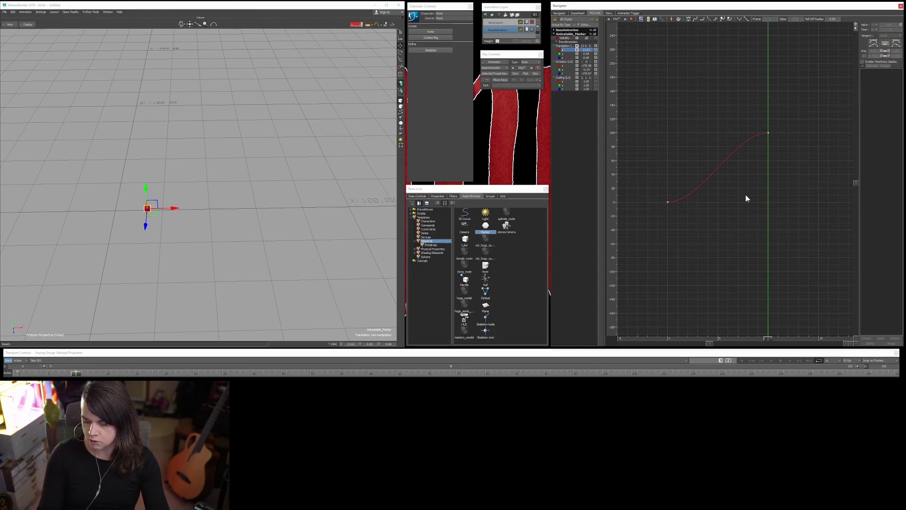
- Play the cube's X movement from the first frame, view it from farther away, and inspect the frame 10 key on the reselected cube's curve
key(Home)
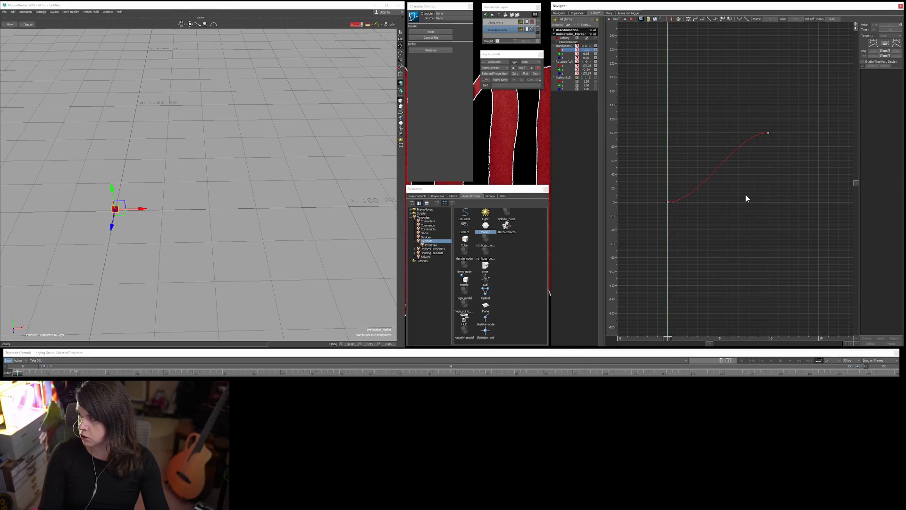
key(space)
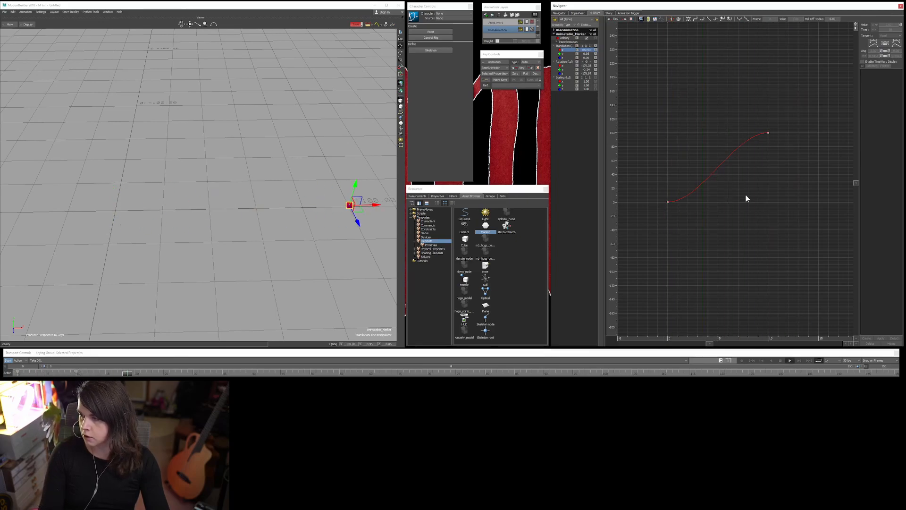
click(340, 178)
scroll(327, 202, down, 3)
ctrl+drag(327, 203, 259, 248)
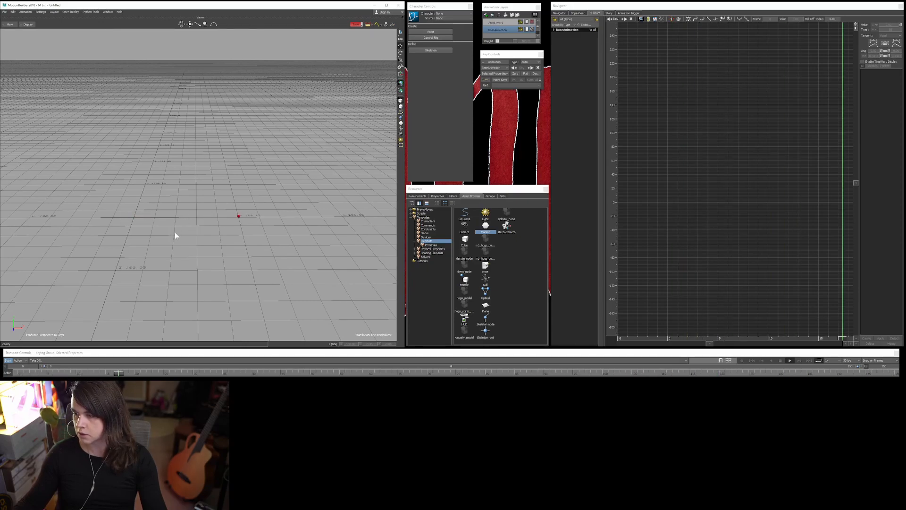
click(133, 216)
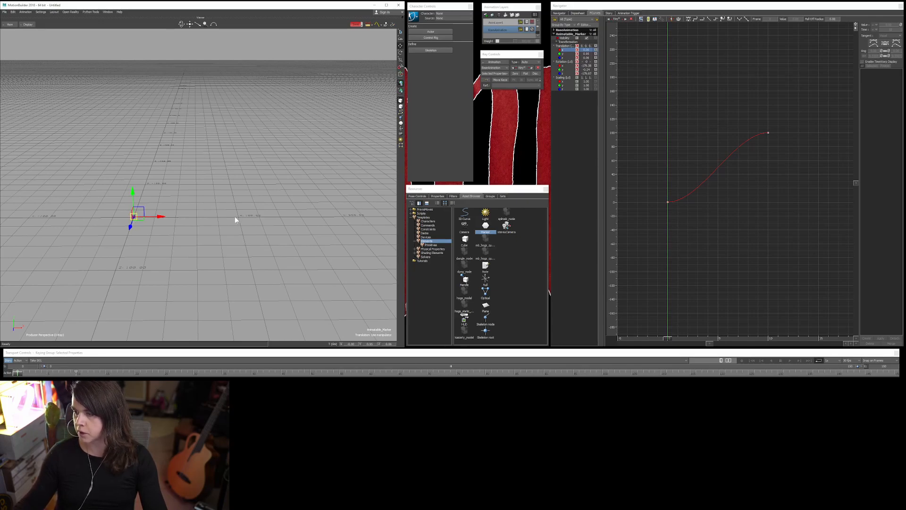
drag(754, 102, 772, 139)
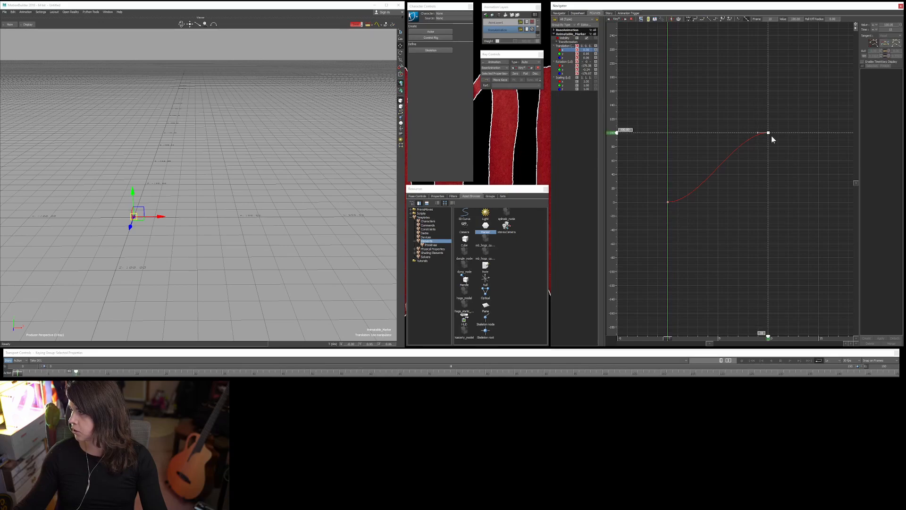
click(668, 229)
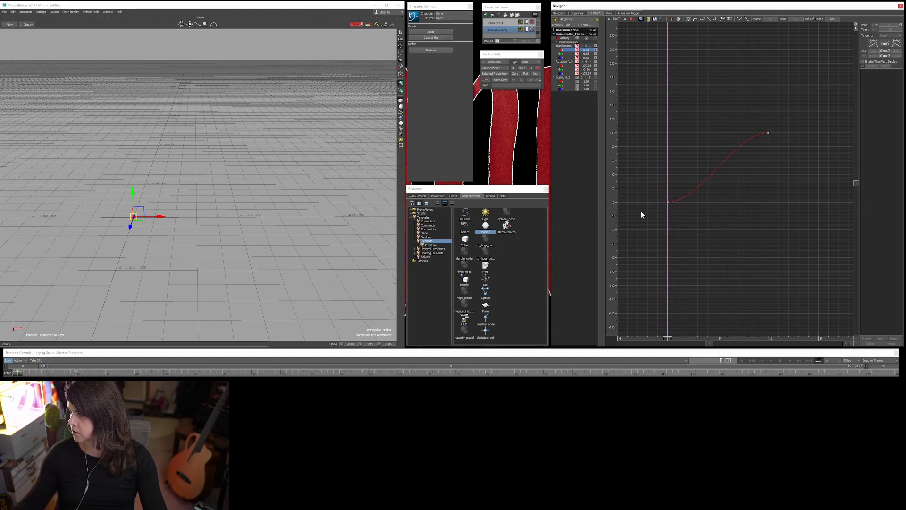
- Widen the graph's time range well beyond frame 10 and play the animation to follow the time marker
drag(790, 118, 762, 143)
shift+drag(776, 201, 717, 217)
click(750, 212)
drag(750, 130, 688, 172)
ctrl+drag(792, 193, 721, 221)
ctrl+drag(777, 216, 718, 217)
mouse_move(809, 216)
ctrl+mouse_down()
mouse_move(713, 223)
mouse_move(737, 220)
ctrl+mouse_up()
click(750, 225)
key(ctrl+space)
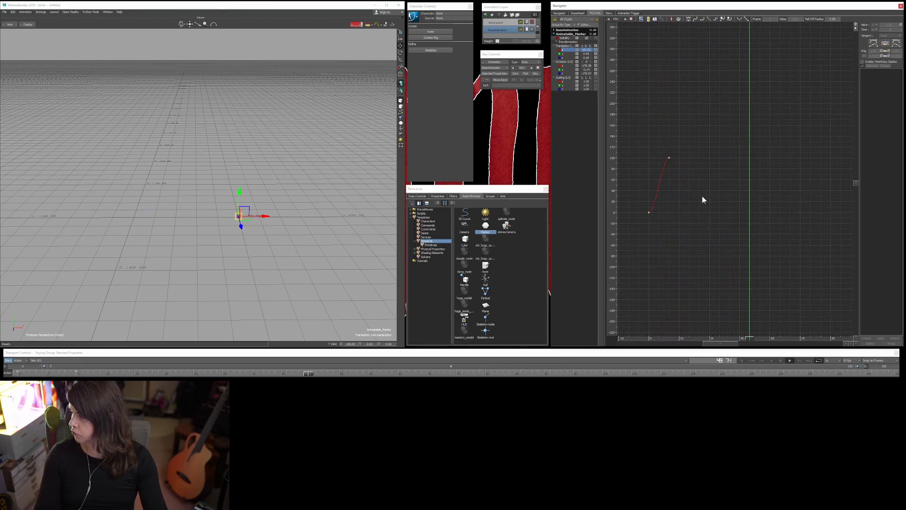
key(ctrl+space)
- Move the time to frame 150 and shift the frame 10 Translation X key to frame 150
click(668, 157)
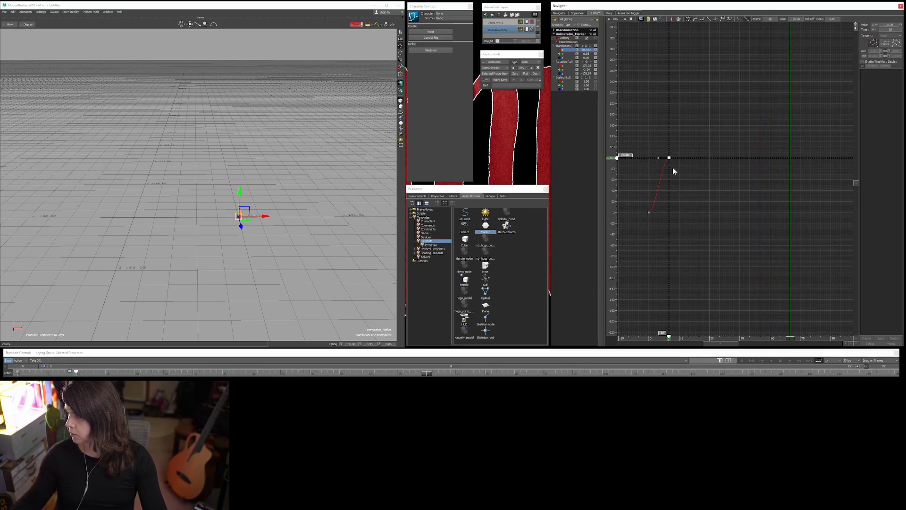
drag(790, 338, 798, 338)
drag(451, 373, 783, 370)
drag(882, 371, 895, 370)
ctrl+drag(757, 238, 741, 252)
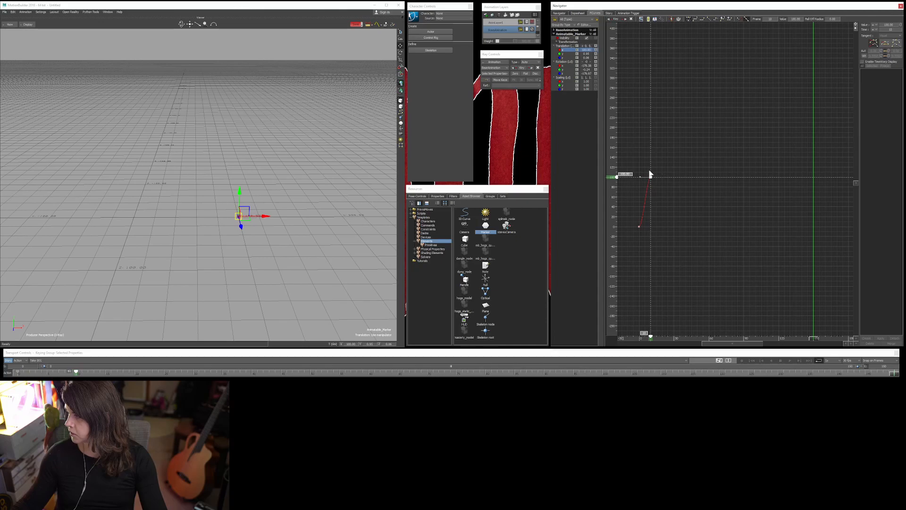
drag(650, 338, 814, 338)
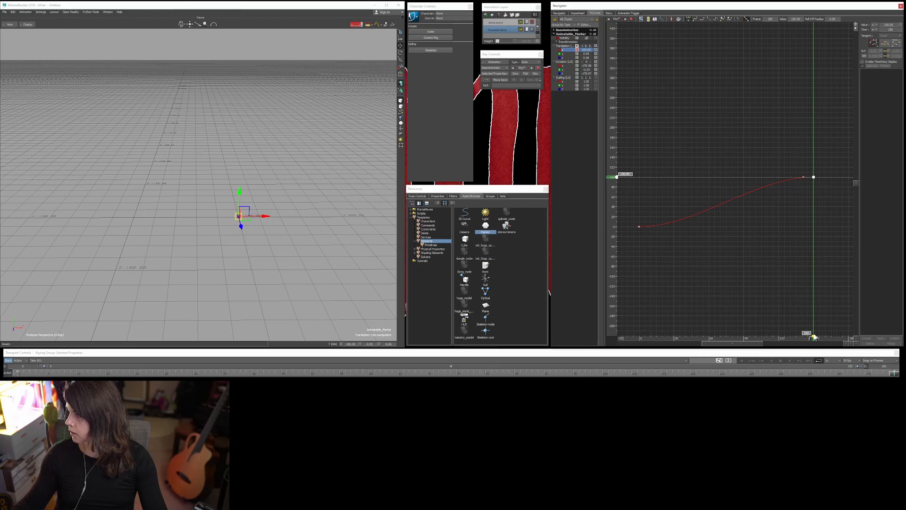
- Play the animation from frame 0 while orbiting the viewport to watch the deselected cube, and reselect it
click(760, 274)
key(Home)
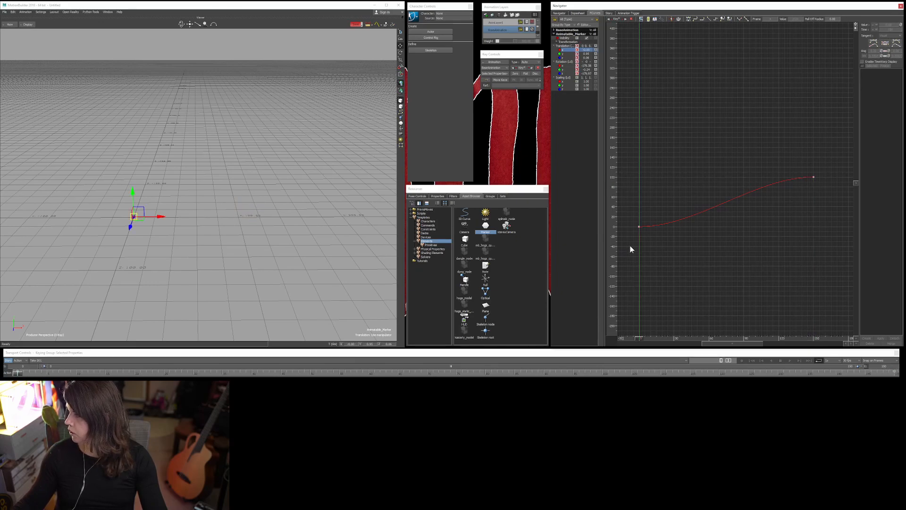
key(space)
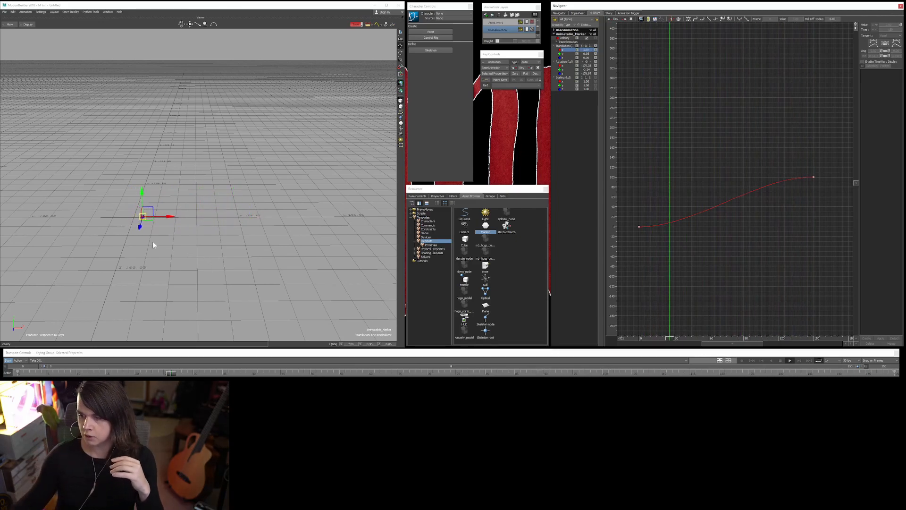
scroll(205, 247, up, 6)
click(211, 280)
mouse_move(212, 280)
ctrl+shift+mouse_down()
mouse_move(233, 276)
mouse_move(203, 277)
mouse_move(223, 272)
mouse_move(252, 292)
mouse_move(212, 295)
mouse_move(233, 282)
mouse_move(251, 291)
mouse_move(281, 282)
mouse_move(252, 284)
mouse_move(271, 300)
mouse_move(273, 291)
mouse_move(228, 290)
mouse_move(278, 274)
mouse_move(261, 285)
mouse_move(242, 280)
ctrl+shift+mouse_up()
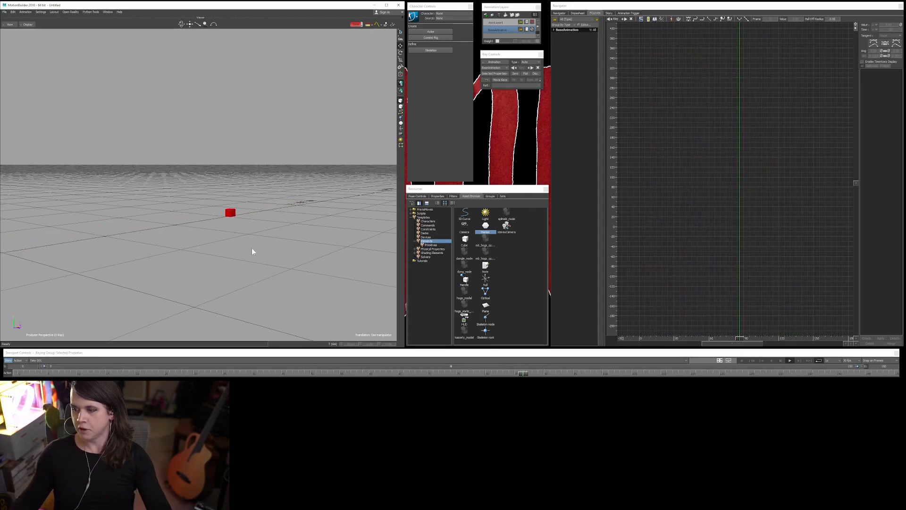
ctrl+shift+drag(270, 257, 229, 257)
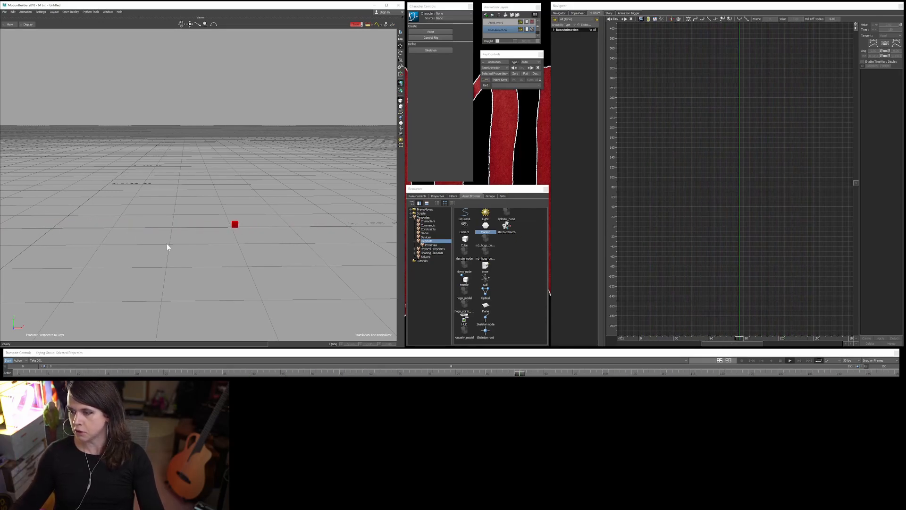
click(53, 224)
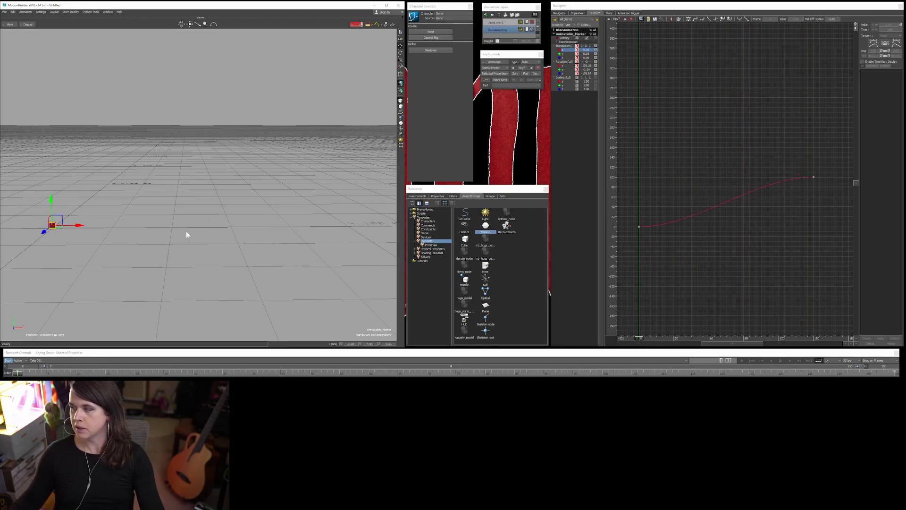
- Magnify the Translation X curve vertically, select both of its keys, and clear the key selection
ctrl+drag(716, 222, 715, 74)
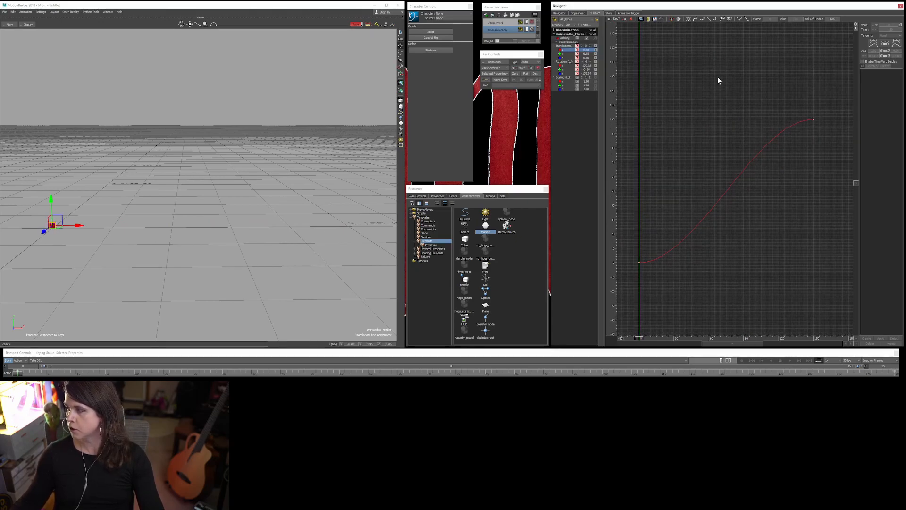
drag(840, 83, 656, 282)
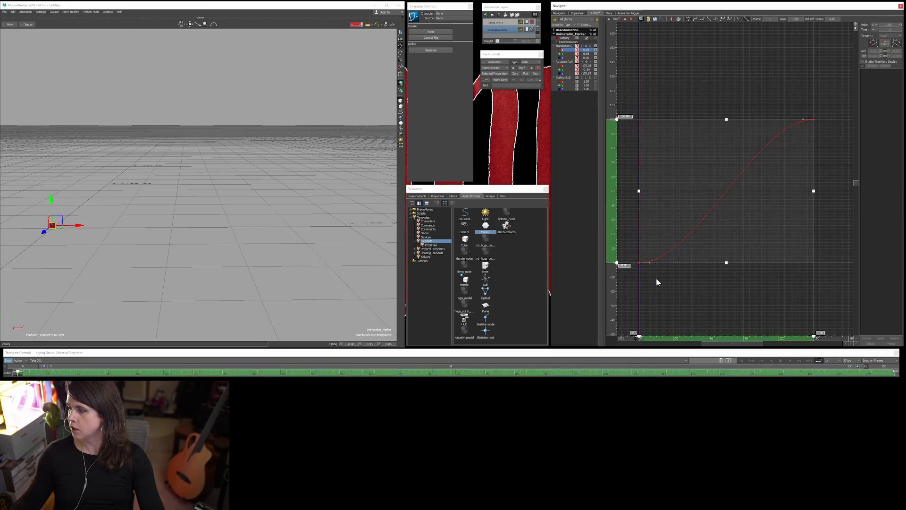
click(737, 73)
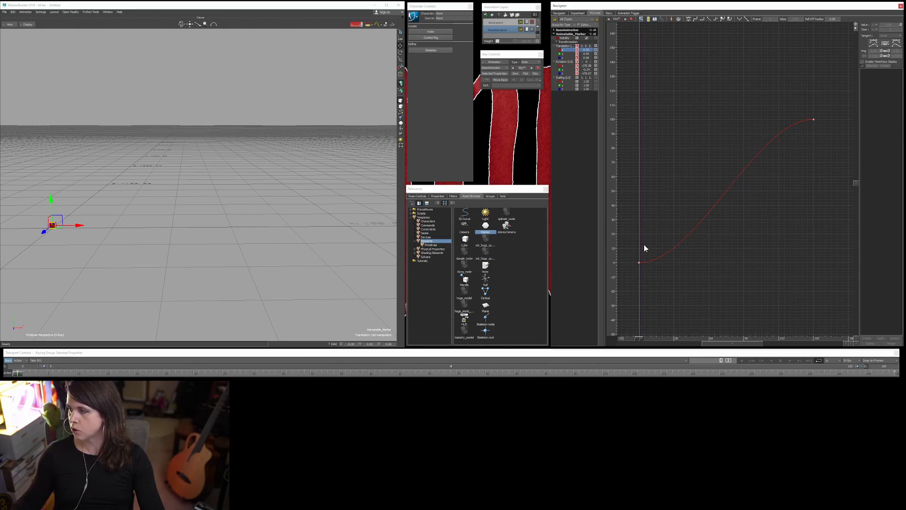
- Reselect the marker cube, display all its Translation curves, and play the animation while orbiting the viewport
click(83, 193)
ctrl+shift+drag(123, 242, 126, 239)
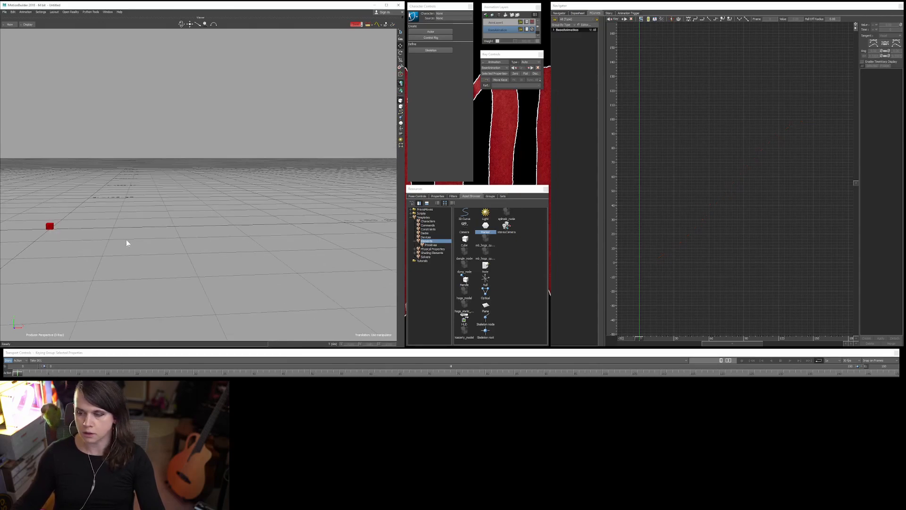
click(50, 228)
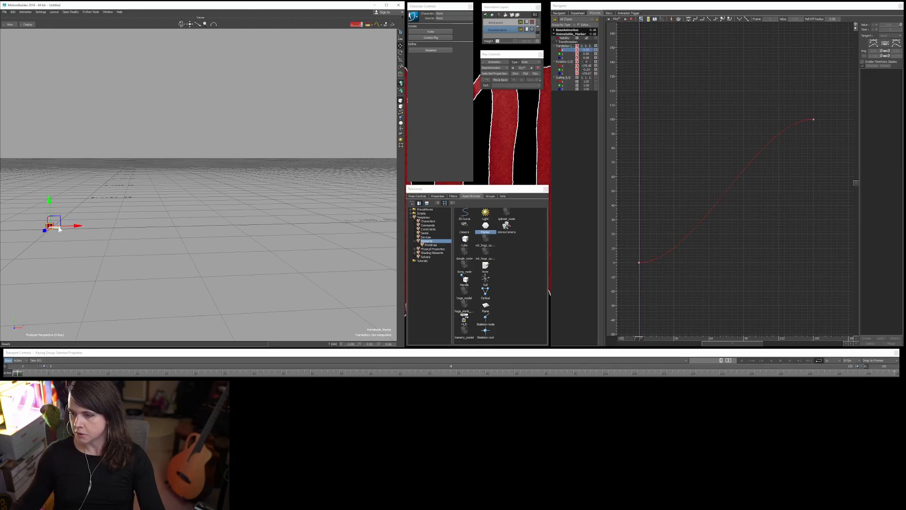
click(565, 46)
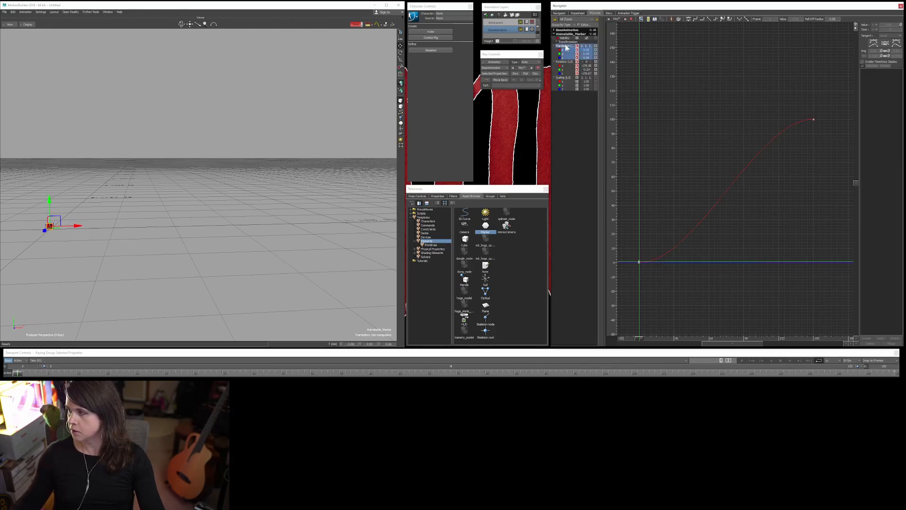
key(space)
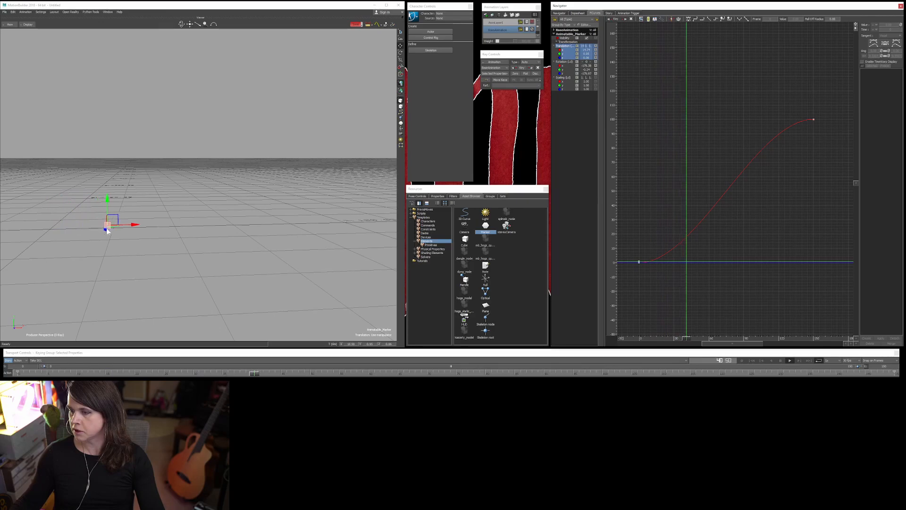
mouse_move(320, 226)
ctrl+shift+mouse_down()
mouse_move(304, 273)
mouse_move(288, 273)
mouse_move(288, 264)
ctrl+shift+mouse_up()
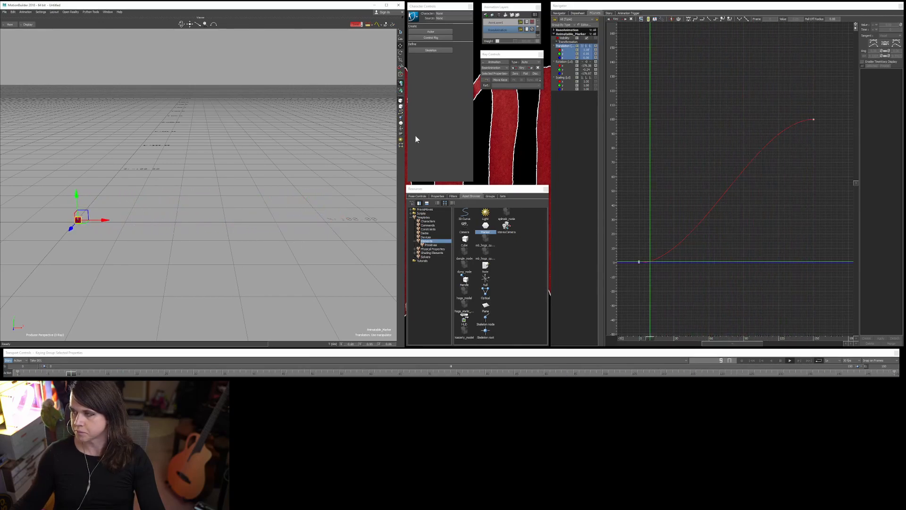
- Reselect the cube, switch to rotation, try rotating it about its Z axis, and undo the rotations
click(273, 250)
ctrl+shift+drag(273, 247, 277, 245)
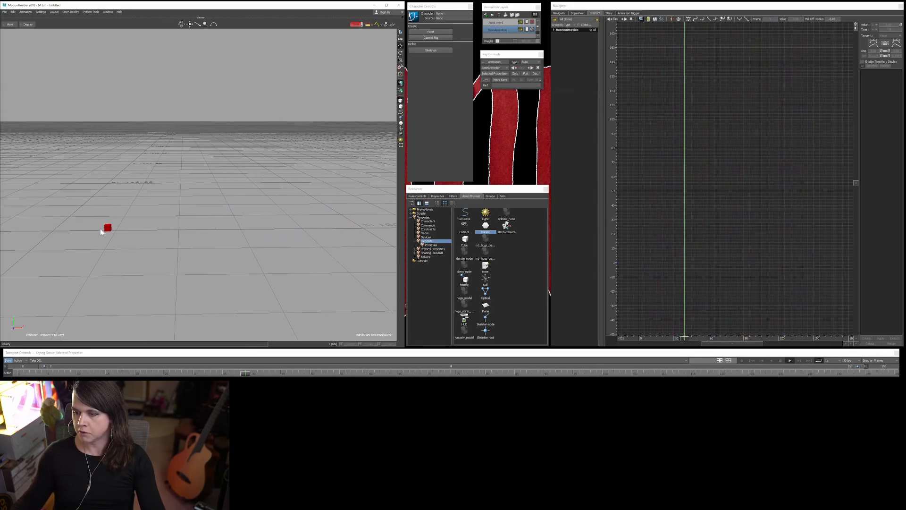
click(53, 229)
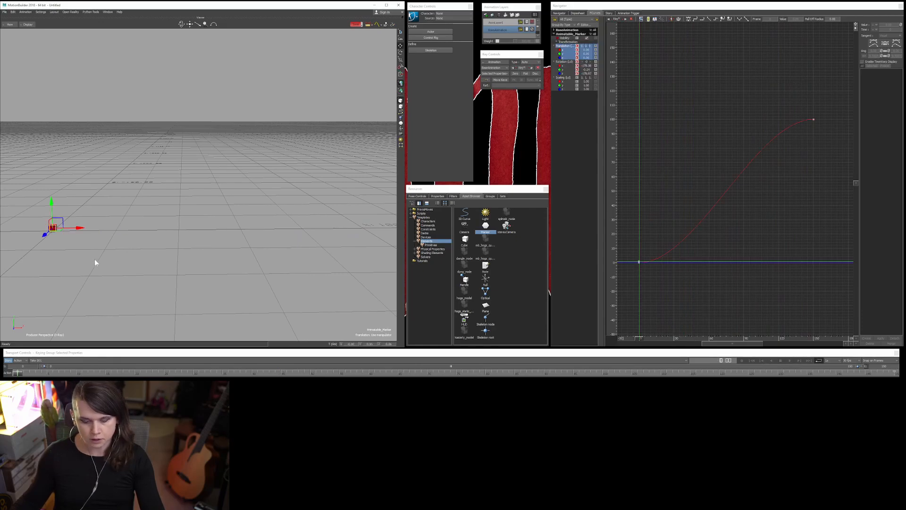
key(r)
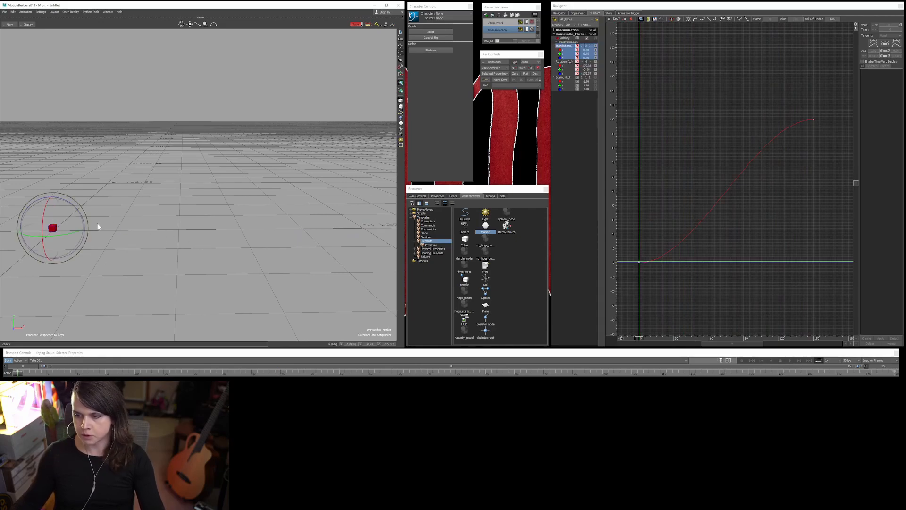
mouse_move(78, 210)
mouse_down()
mouse_move(92, 230)
mouse_move(60, 194)
mouse_move(37, 186)
mouse_move(68, 242)
mouse_move(75, 227)
mouse_move(66, 208)
mouse_up()
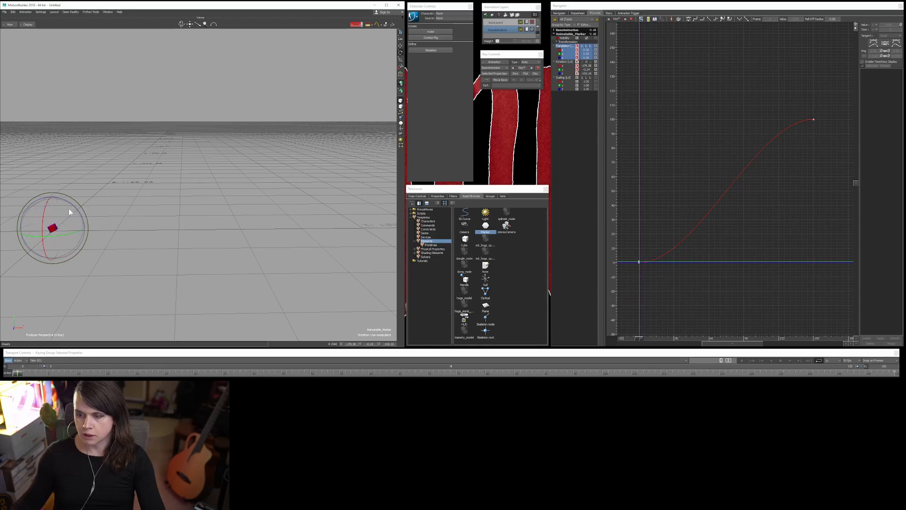
mouse_move(144, 239)
mouse_down()
mouse_move(75, 205)
mouse_move(83, 234)
mouse_move(72, 270)
mouse_move(144, 292)
mouse_move(296, 298)
mouse_move(212, 280)
mouse_up()
mouse_move(43, 212)
mouse_down()
mouse_move(39, 233)
mouse_move(44, 206)
mouse_move(52, 213)
mouse_up()
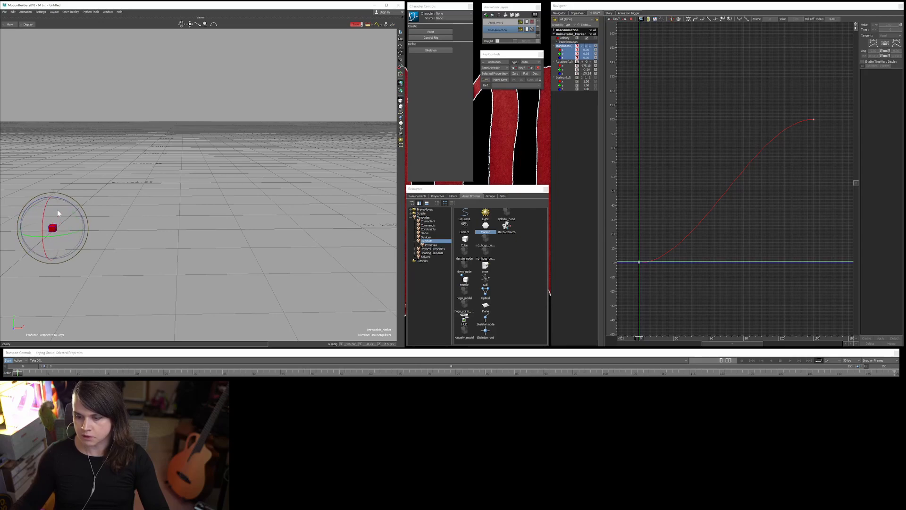
mouse_move(144, 203)
ctrl+shift+mouse_down()
mouse_move(178, 198)
mouse_move(251, 232)
mouse_move(265, 208)
mouse_move(202, 215)
ctrl+shift+mouse_up()
mouse_move(49, 212)
mouse_down()
mouse_move(63, 182)
mouse_move(39, 240)
mouse_move(42, 208)
mouse_move(92, 240)
mouse_move(57, 247)
mouse_move(115, 247)
mouse_move(45, 251)
mouse_move(80, 244)
mouse_up()
key(ctrl+z)
key(ctrl+z)
- Display only the cube's Translation X curve, set its frame 150 key to 10, and frame the whole curve
ctrl+drag(147, 232, 182, 229)
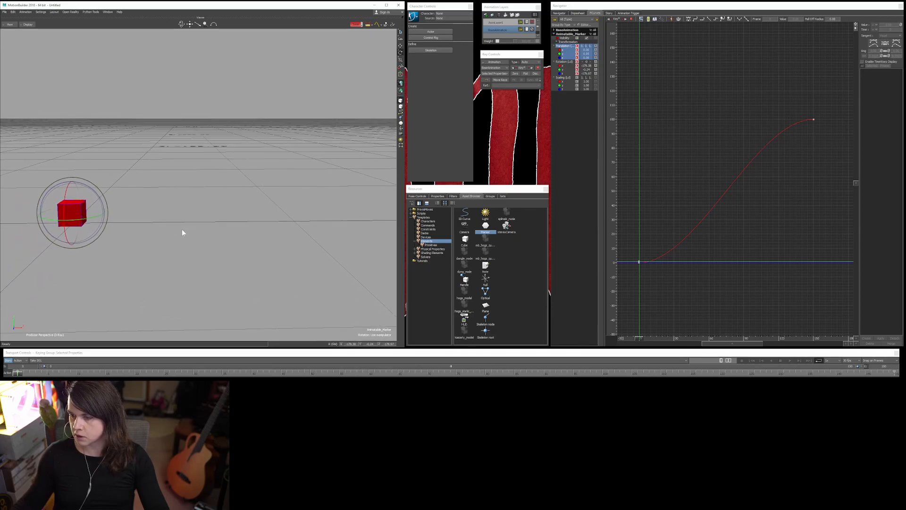
click(565, 50)
click(113, 177)
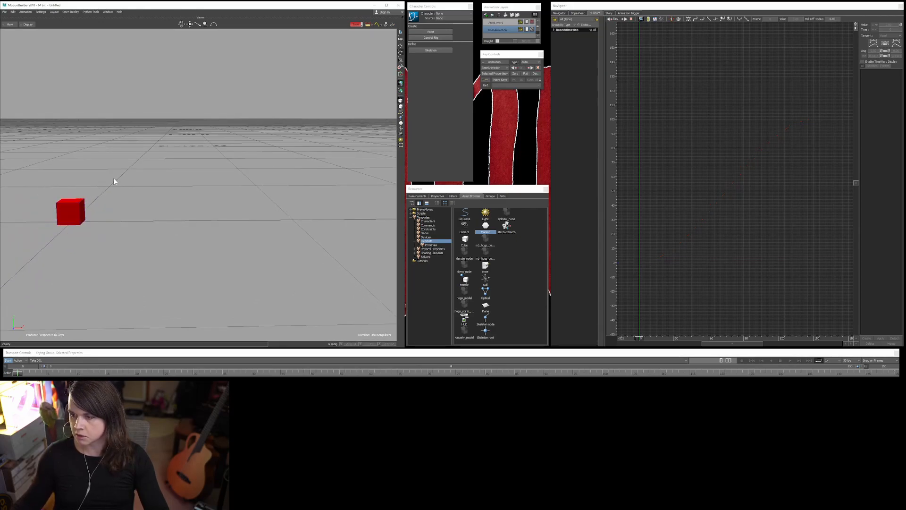
click(67, 211)
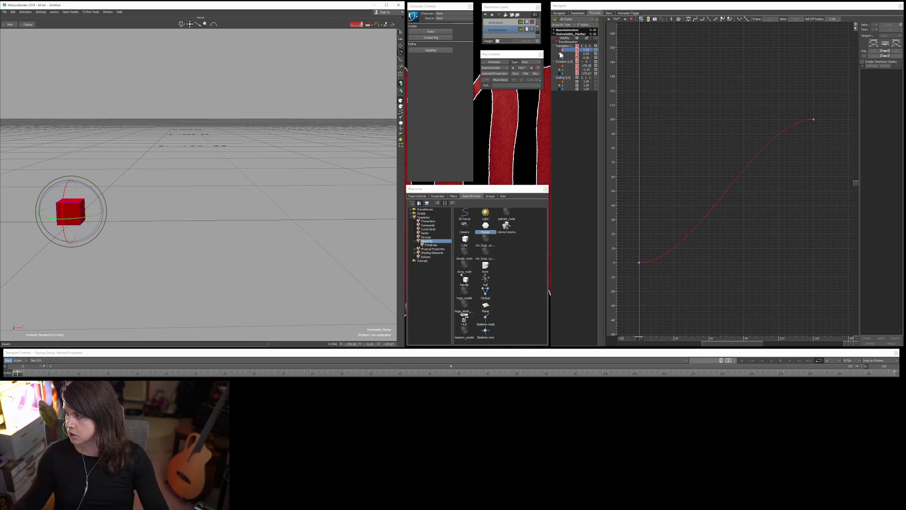
click(812, 119)
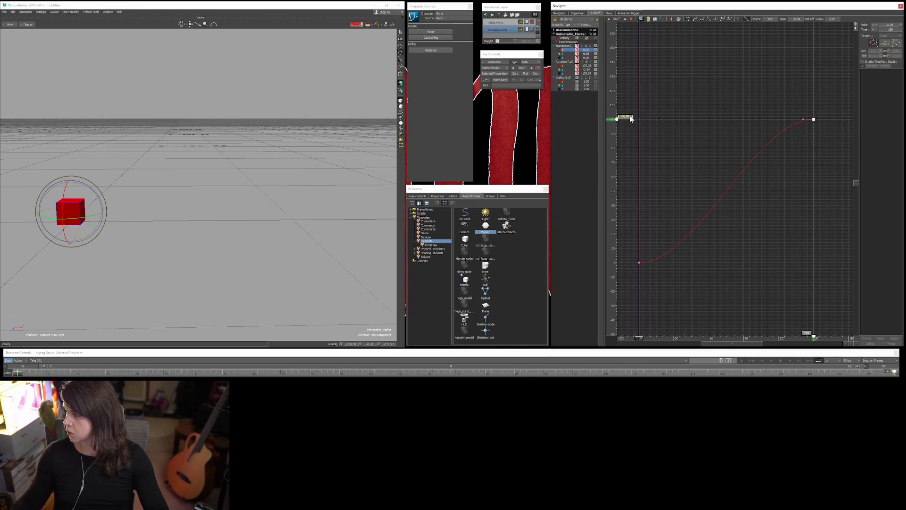
key(Return)
click(680, 163)
key(a)
- View the cube's position at frame 150 and return to frame 0
shift+drag(235, 178, 250, 183)
ctrl+drag(296, 201, 296, 170)
key(ctrl+space)
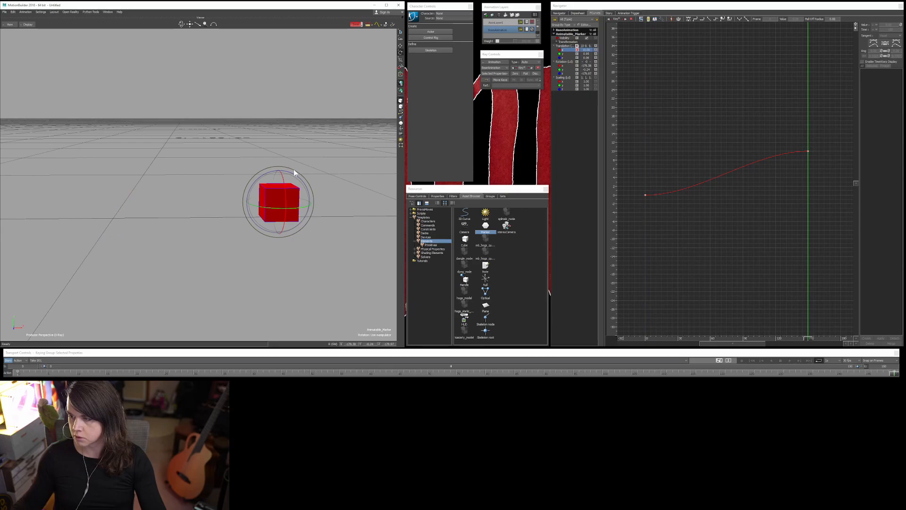
key(Home)
shift+drag(307, 172, 275, 196)
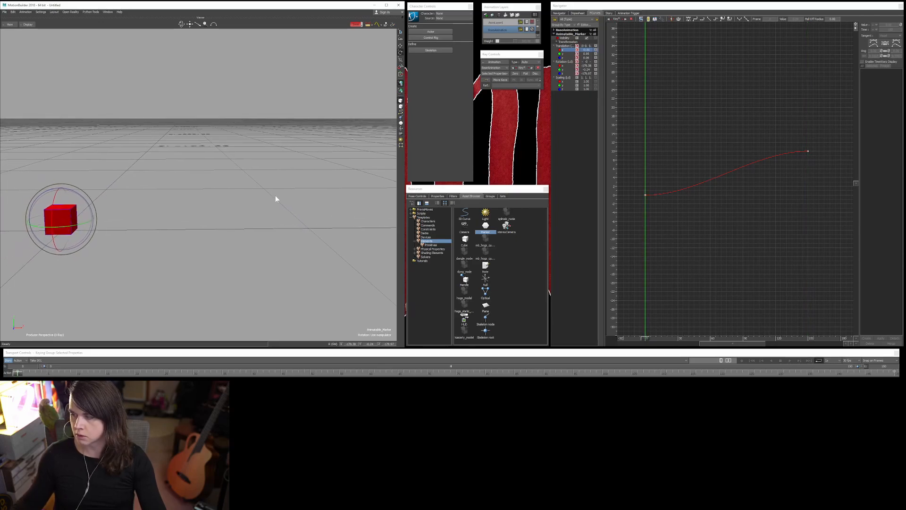
- Set the frame 150 Translation X key to 20 and play the animation with the cube deselected
drag(817, 128, 797, 165)
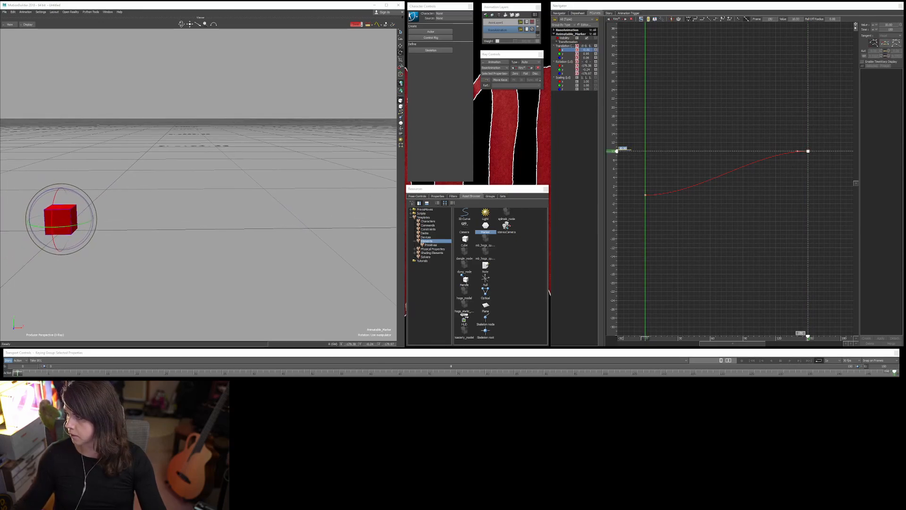
text(20)
key(Return)
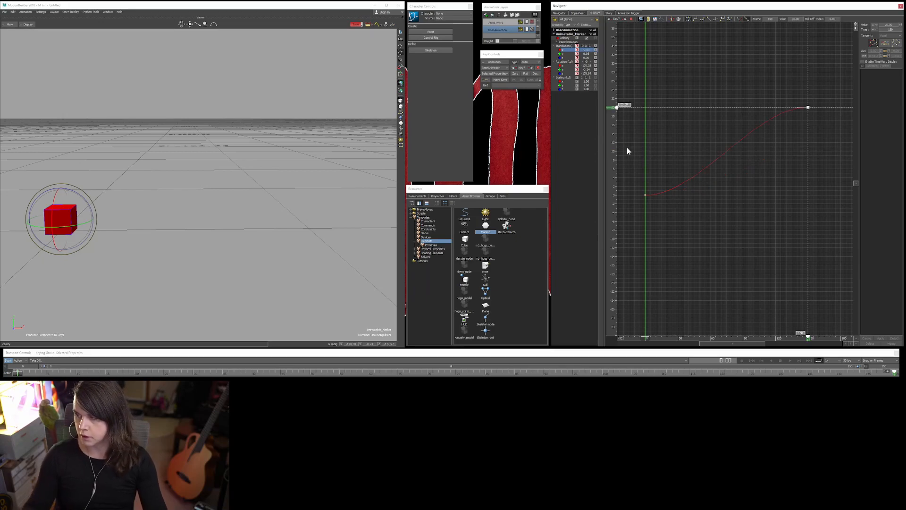
click(219, 166)
key(space)
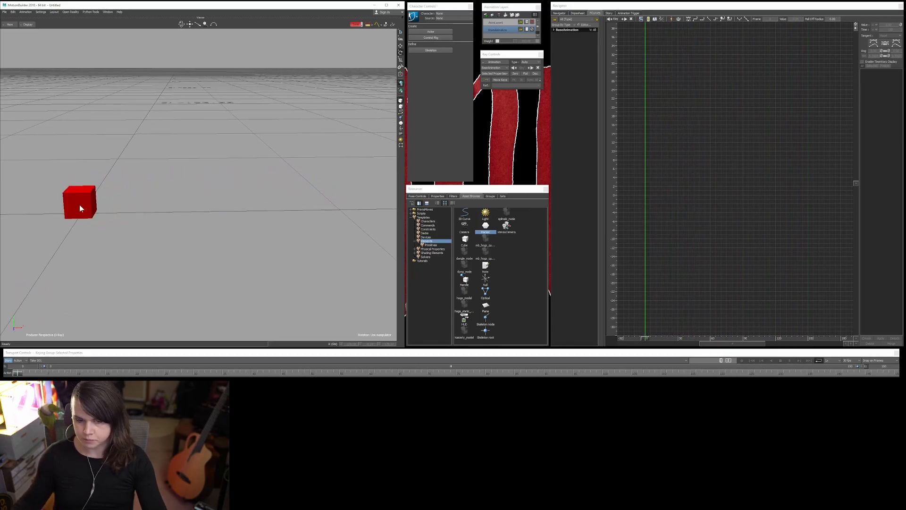
- Reselect the cube, try rotating it about its Z axis, and undo the rotation
click(80, 205)
drag(101, 179, 78, 203)
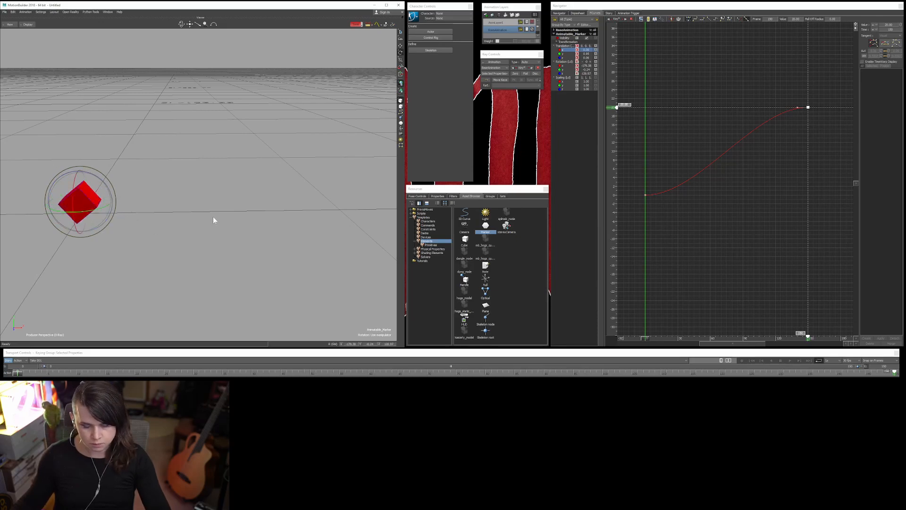
key(ctrl+z)
- Compare the cube's grouped Rotation and Translation curves, finishing with the Translation X curve alone
click(565, 61)
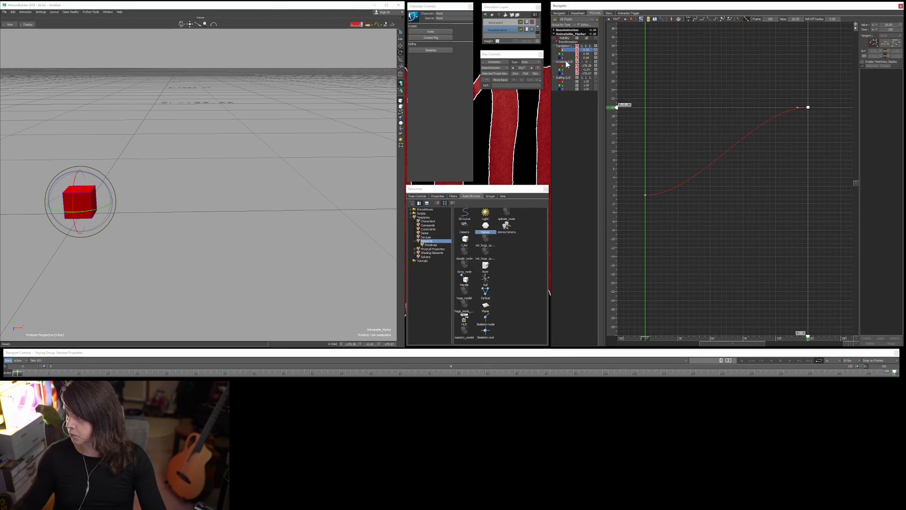
click(566, 62)
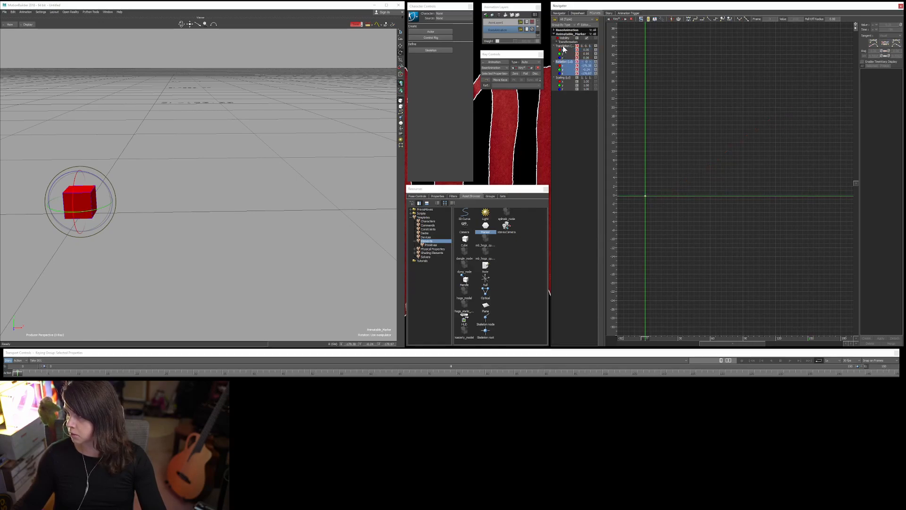
click(572, 46)
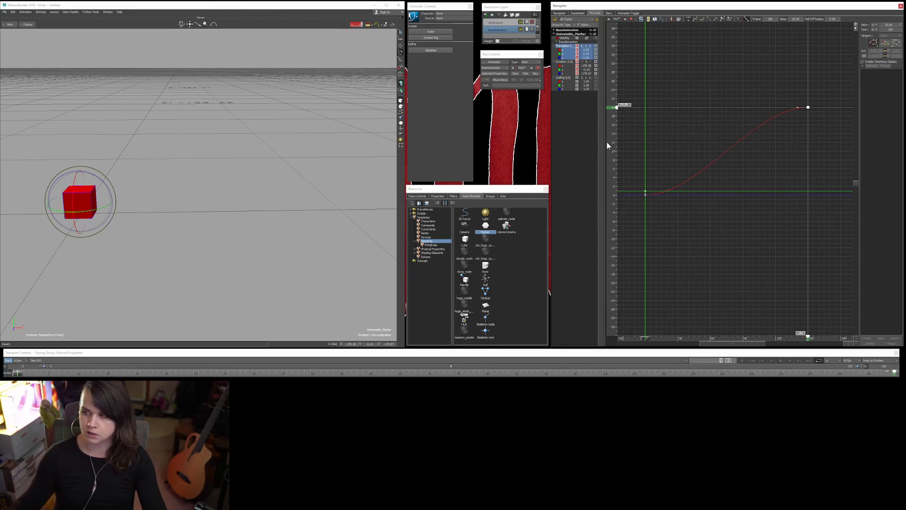
click(565, 61)
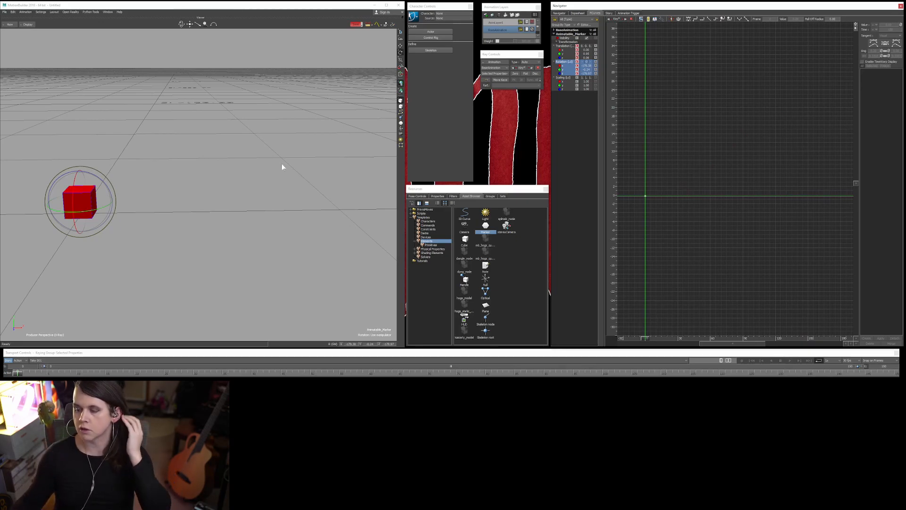
click(565, 46)
click(562, 50)
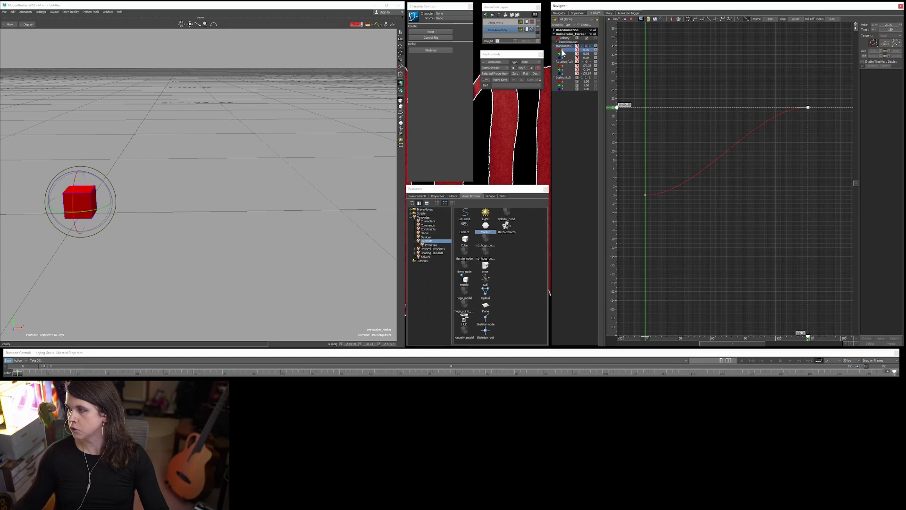
- Display the Translation Z curve and the grouped Rotation curves, and isolate the Rotation Z curve
click(566, 57)
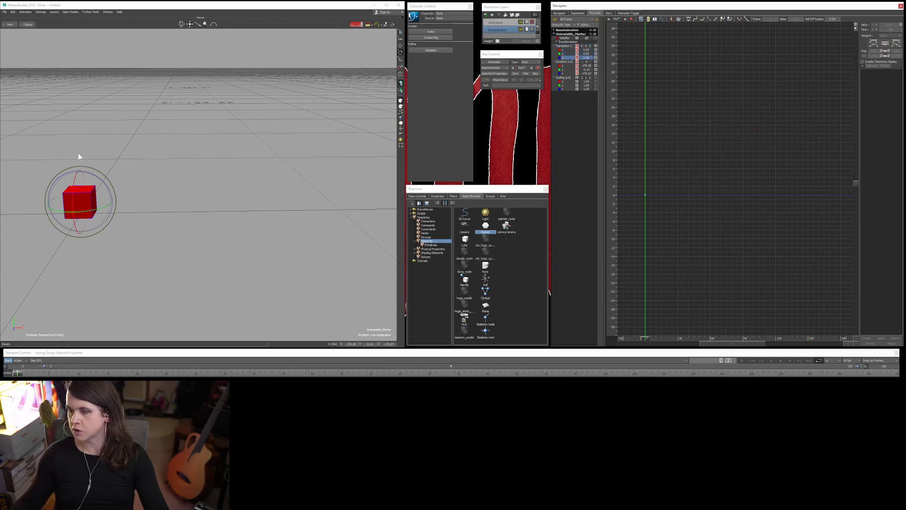
click(563, 62)
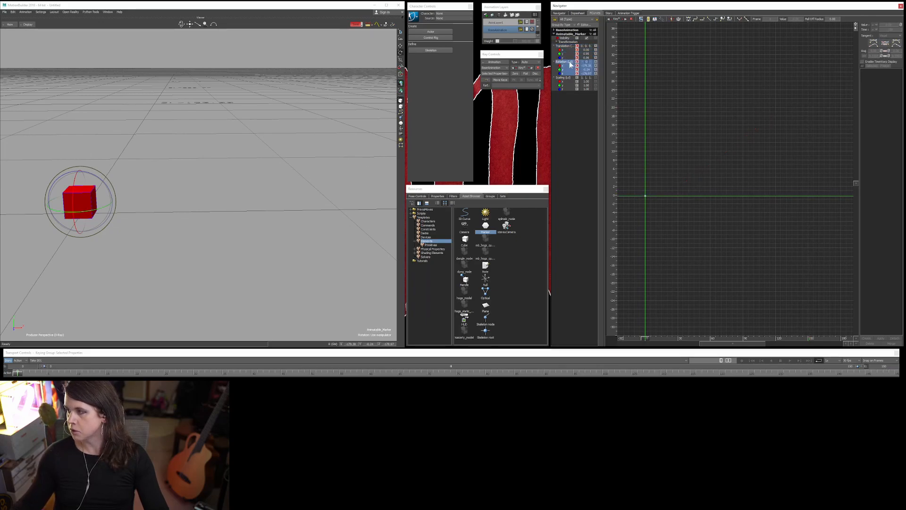
click(564, 66)
click(567, 73)
drag(90, 209, 152, 222)
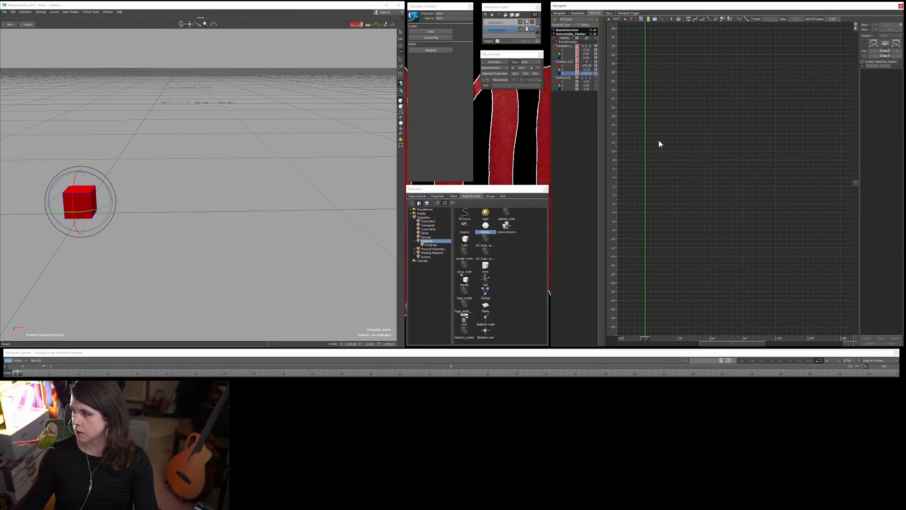
- Frame the Rotation Z curve, try raising the value of its frame 0 key, and undo the change
key(a)
shift+drag(683, 155, 697, 185)
drag(719, 156, 685, 185)
mouse_move(613, 175)
mouse_down()
mouse_move(618, 147)
mouse_move(621, 203)
mouse_move(619, 146)
mouse_move(620, 167)
mouse_up()
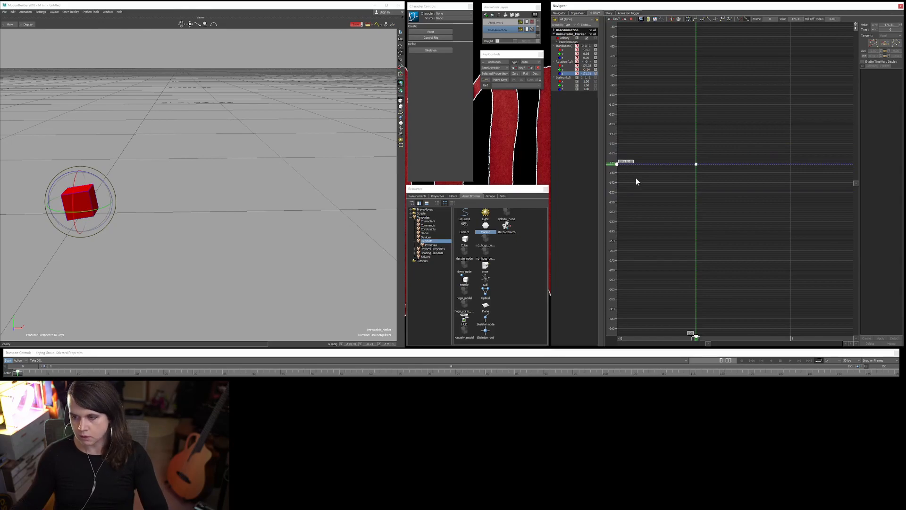
key(ctrl+z)
click(670, 158)
shift+drag(696, 158, 672, 175)
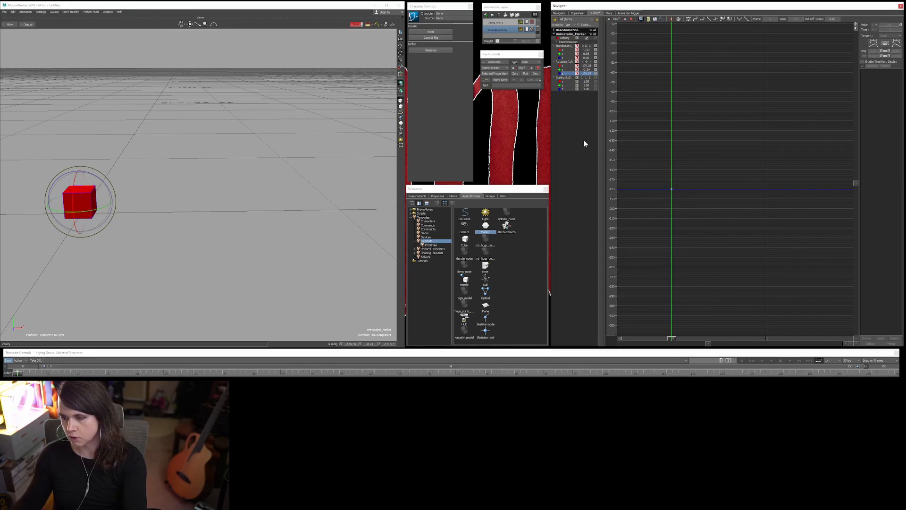
- Add a Rotation Z key at frame 150 and raise its value to about 0
key(End)
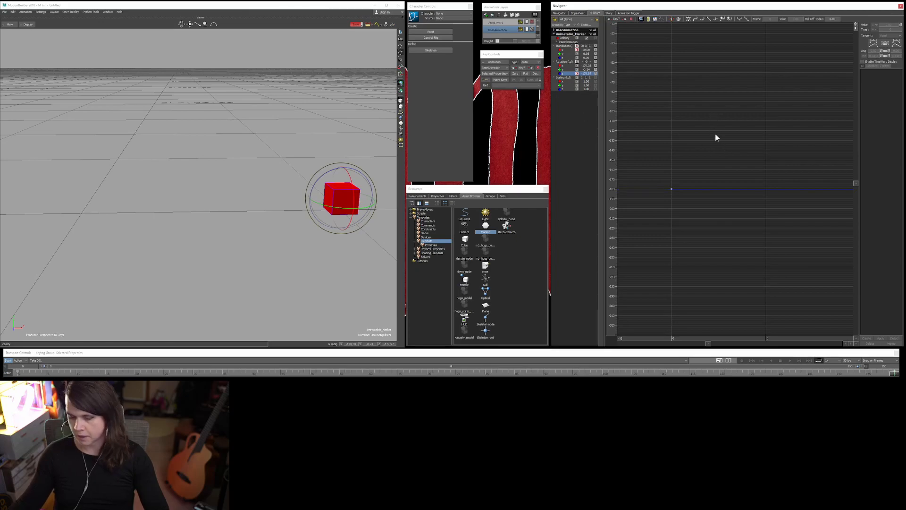
key(a)
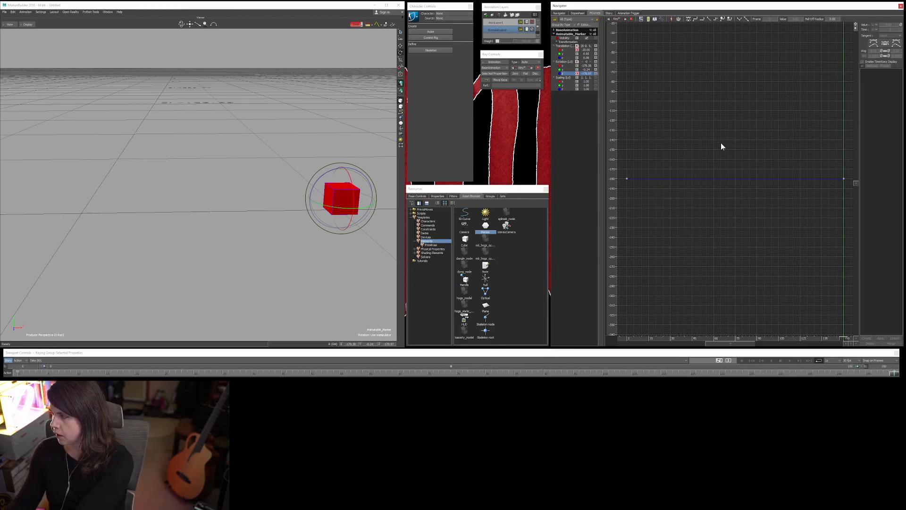
scroll(740, 121, down, 3)
drag(779, 157, 791, 205)
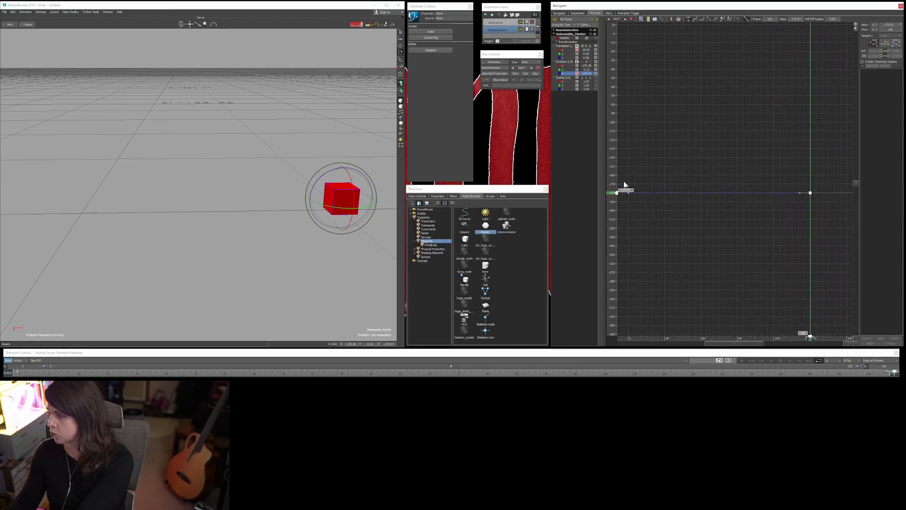
drag(613, 195, 617, 33)
- Play the animation to watch the cube rotate, clear the key selection, and return to frame 0
key(space)
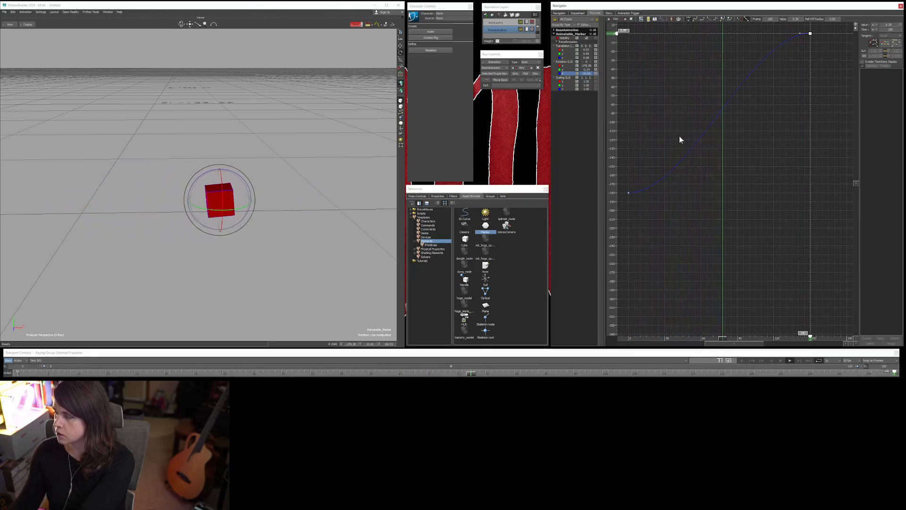
click(678, 135)
key(ctrl+Home)
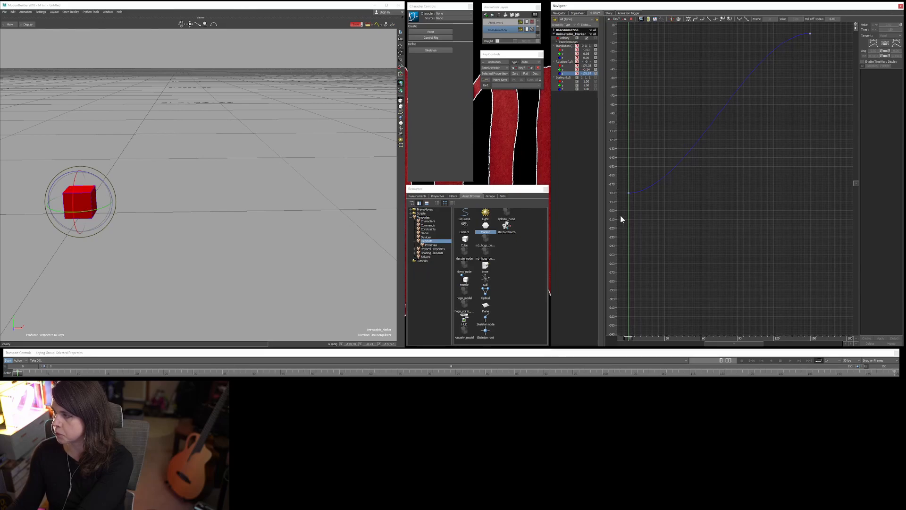
- Play the animation to watch how the current Rotation Z curve turns the cube
shift+drag(652, 96, 656, 188)
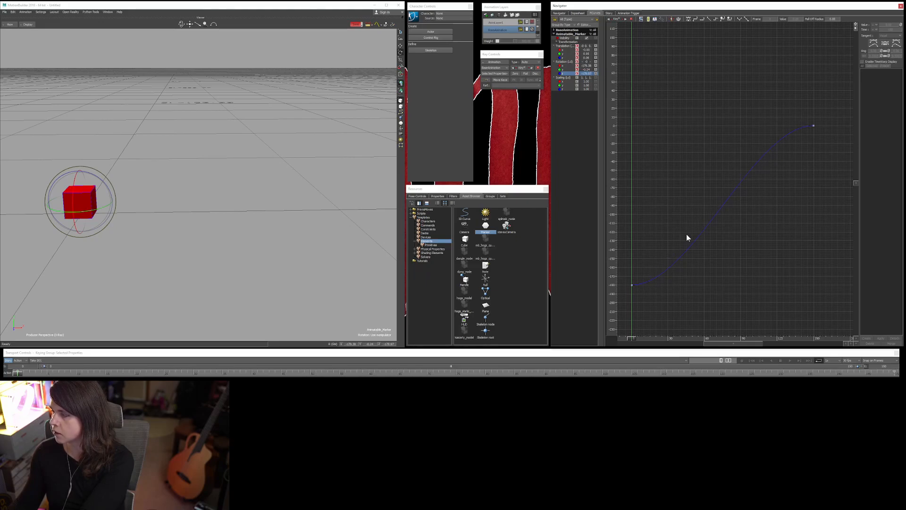
key(space)
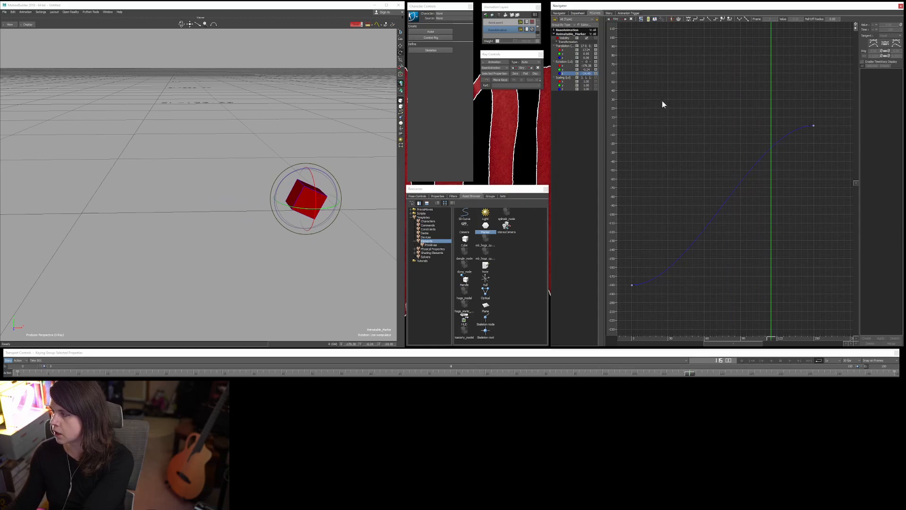
- Lower the Rotation Z key at frame 150 to about -465 and play the animation
ctrl+drag(730, 172, 671, 236)
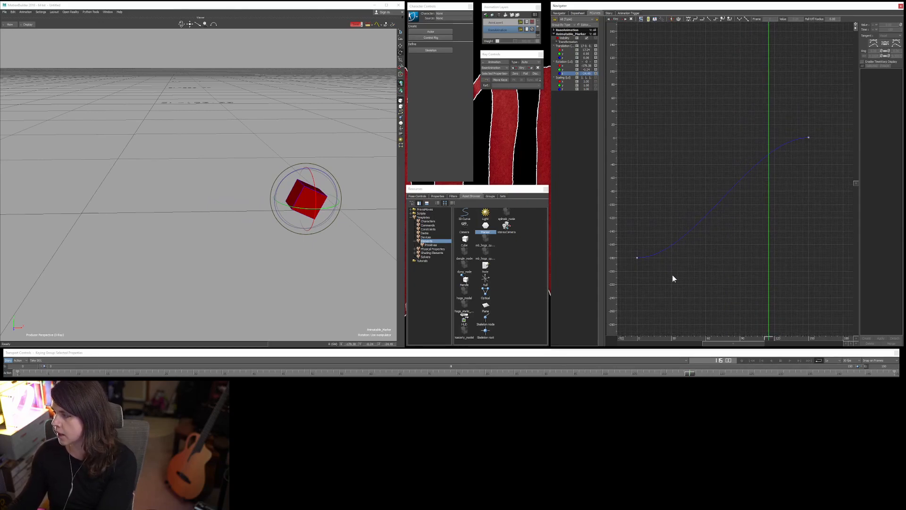
ctrl+drag(763, 216, 661, 211)
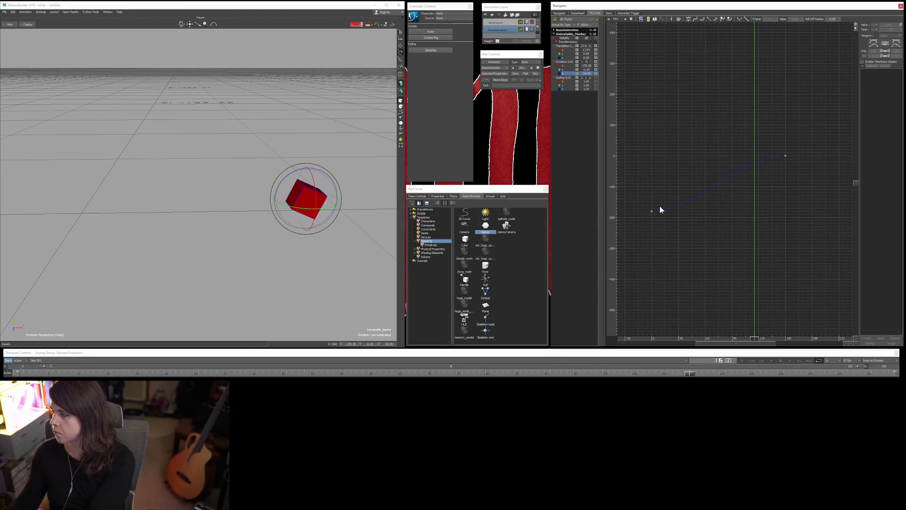
key(ctrl+Right)
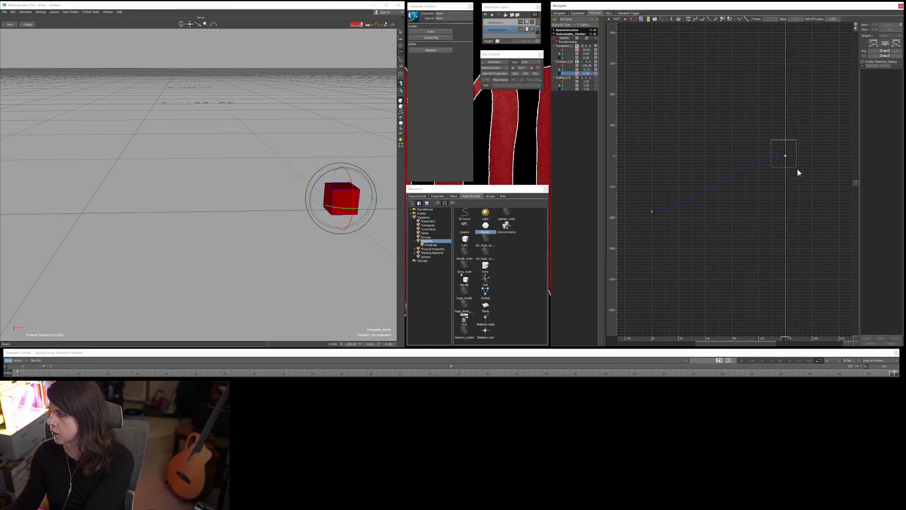
drag(615, 157, 616, 298)
key(space)
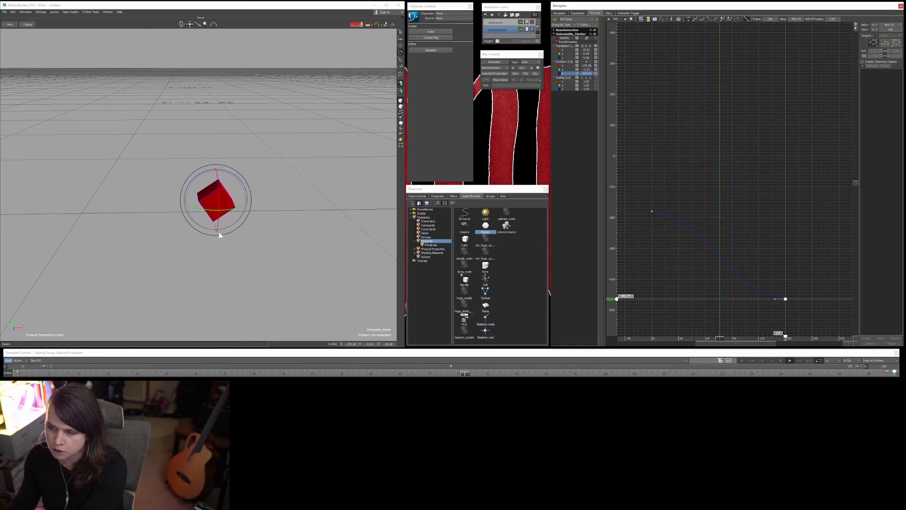
- Lower the frame 150 Rotation Z key further to about -600 and play the cube's motion
mouse_move(764, 198)
ctrl+mouse_down()
mouse_move(758, 289)
mouse_move(750, 263)
mouse_move(766, 223)
mouse_move(739, 207)
ctrl+mouse_up()
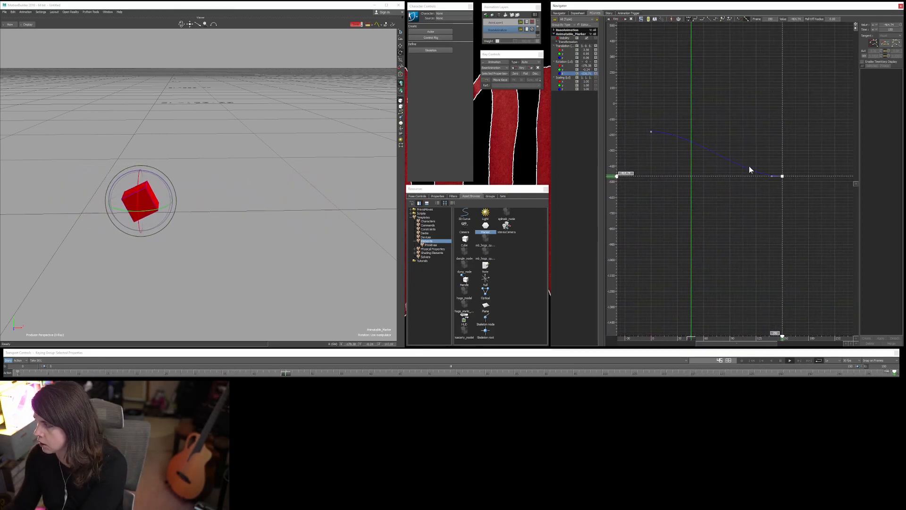
drag(611, 180, 613, 195)
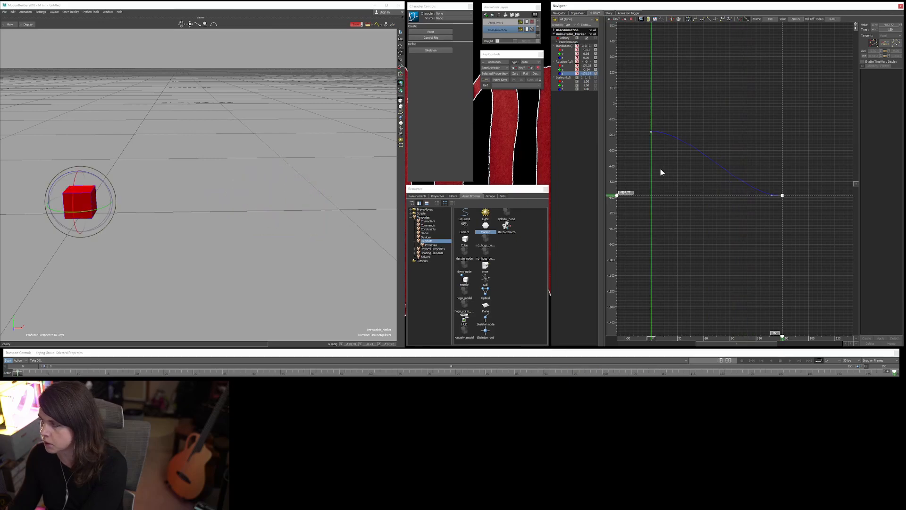
drag(617, 196, 615, 203)
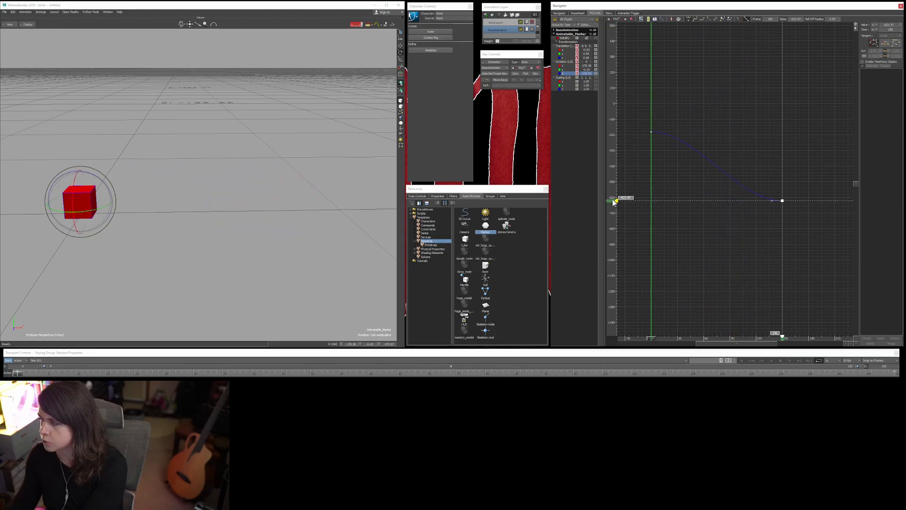
key(ctrl+space)
ctrl+shift+drag(258, 197, 137, 204)
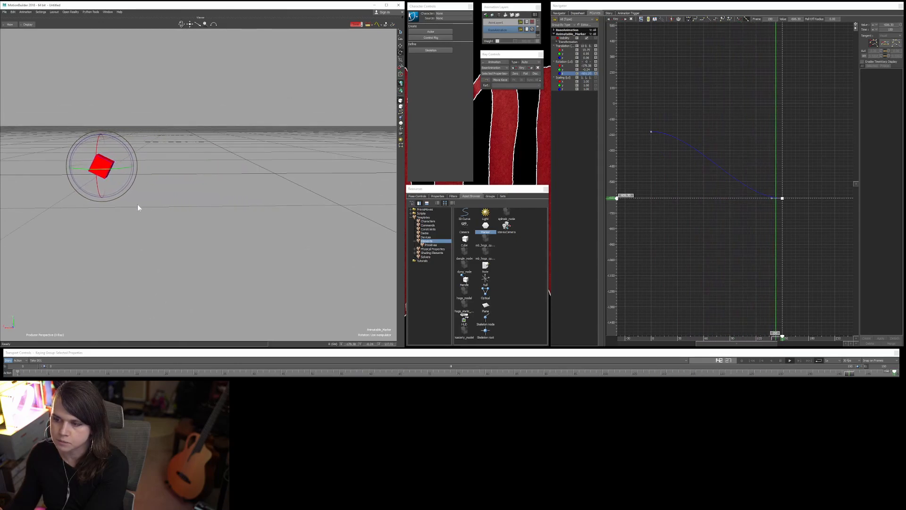
- Go to the end frame and fine-tune the last Rotation Z key to about -630 so the cube sits level
mouse_move(171, 210)
ctrl+shift+mouse_down()
mouse_move(163, 210)
mouse_move(171, 212)
ctrl+shift+mouse_up()
key(ctrl+Home)
key(ctrl+End)
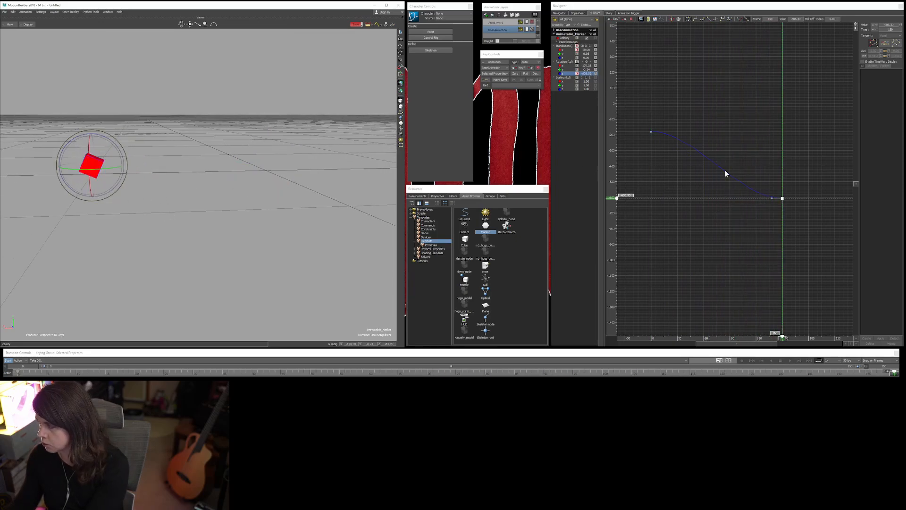
click(778, 166)
mouse_move(780, 197)
ctrl+mouse_down()
mouse_move(793, 179)
mouse_move(781, 214)
ctrl+mouse_up()
drag(612, 201, 612, 214)
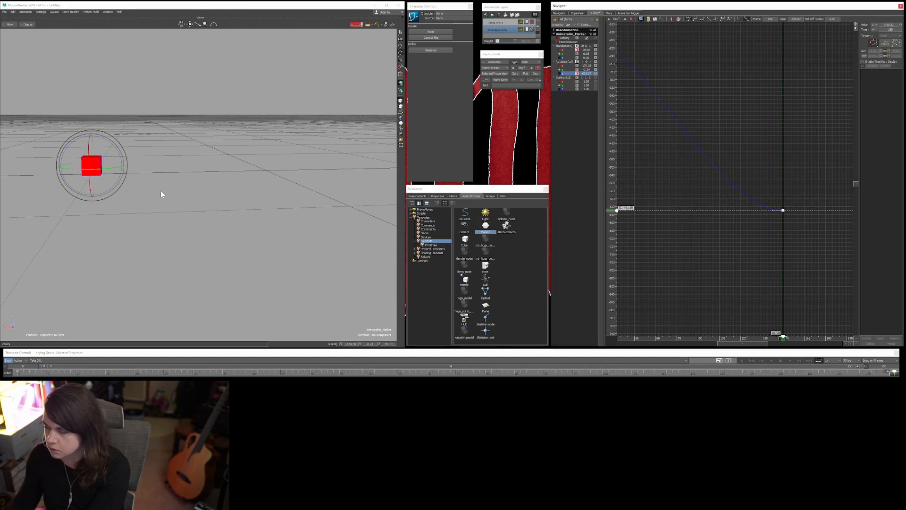
- Deselect the cube, play the animation, and examine the rolling motion from several angles
click(188, 184)
key(space)
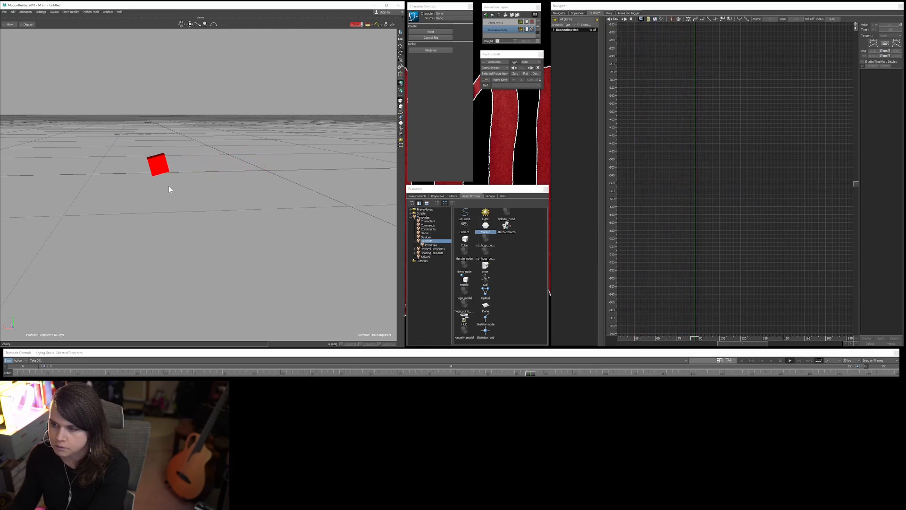
alt+drag(165, 178, 218, 187)
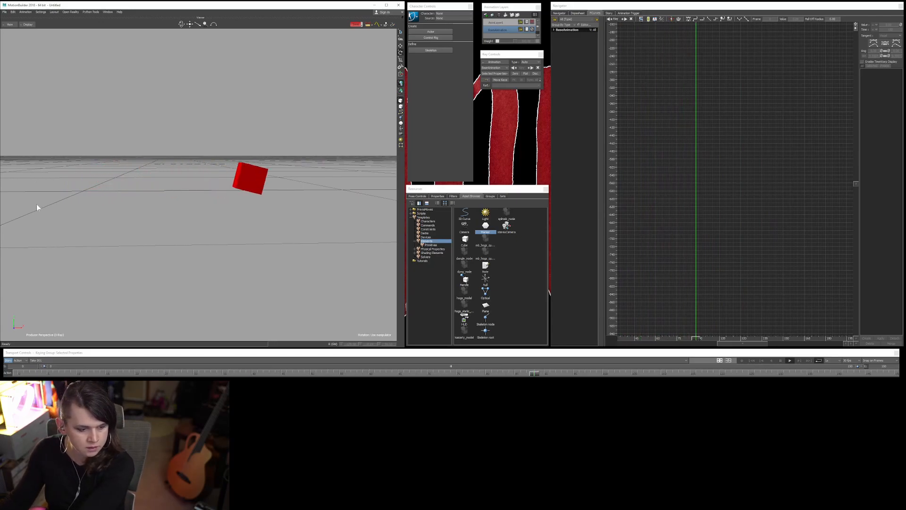
ctrl+shift+drag(313, 217, 247, 226)
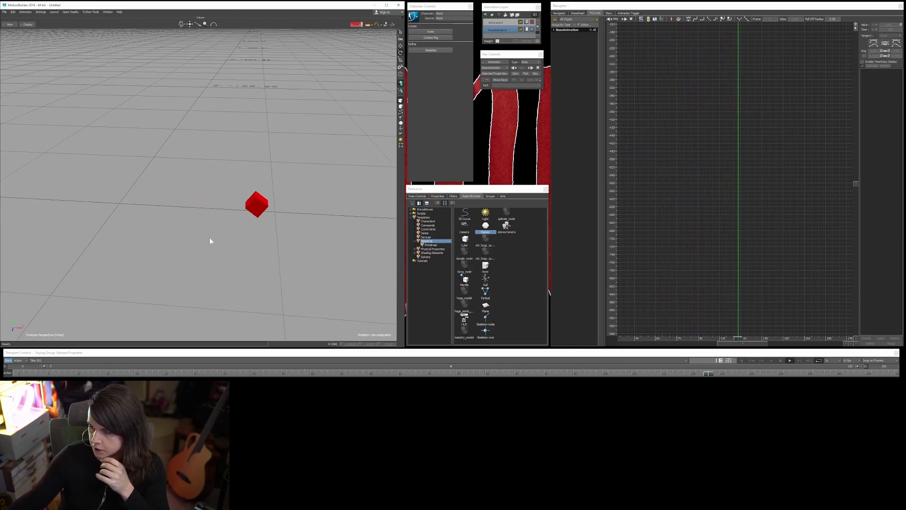
- Select the cube, display all its Translation and Rotation curves together, and frame them in the graph
click(275, 206)
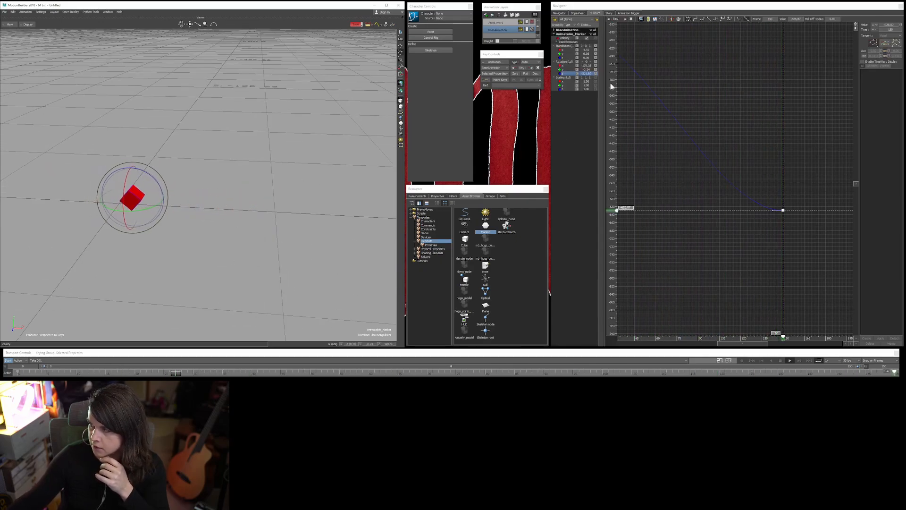
key(a)
shift+drag(705, 185, 706, 227)
drag(563, 47, 570, 74)
click(771, 160)
key(a)
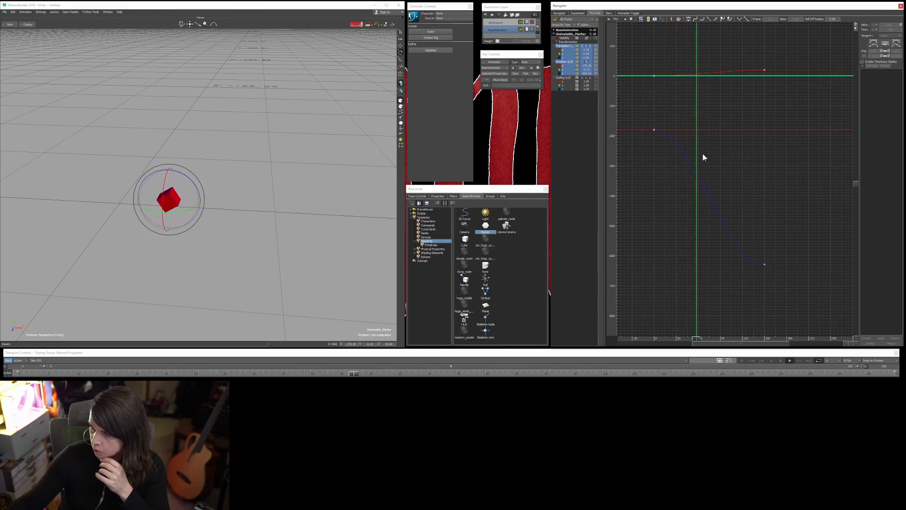
ctrl+drag(757, 160, 772, 228)
shift+drag(764, 197, 779, 218)
- Go to the key at frame 150, try moving the cube slightly in the viewport, and undo the move
key(ctrl+Right)
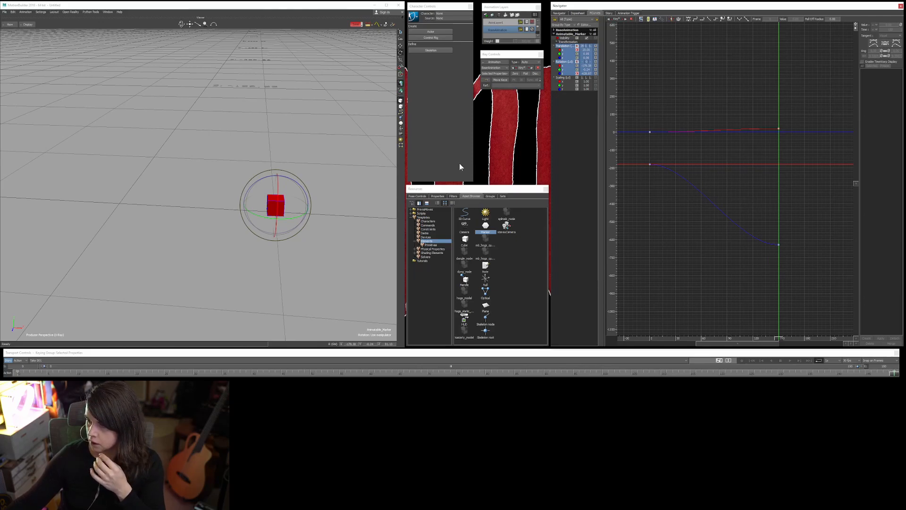
alt+drag(326, 234, 231, 175)
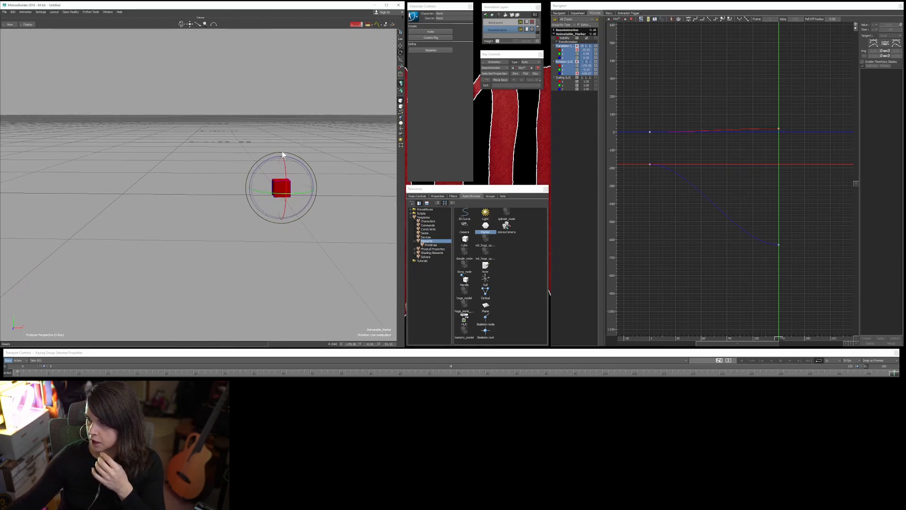
drag(282, 190, 285, 191)
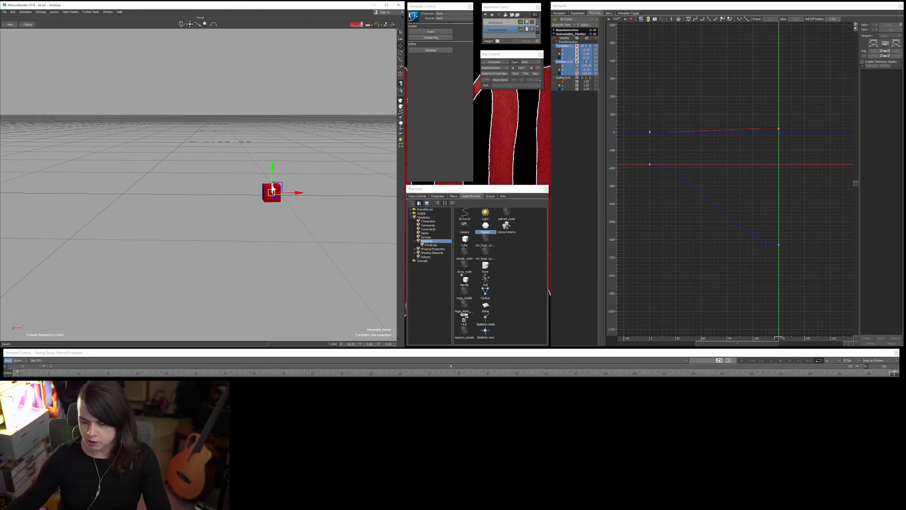
key(ctrl+z)
- Try lowering the frame 150 Rotation Z key to about -650, undo the change, and clear the key selection
drag(799, 233, 770, 259)
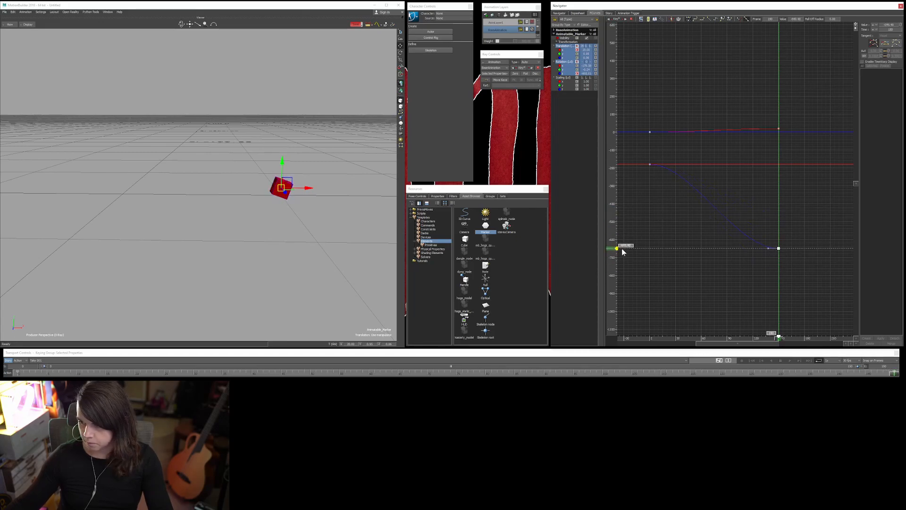
key(ctrl+z)
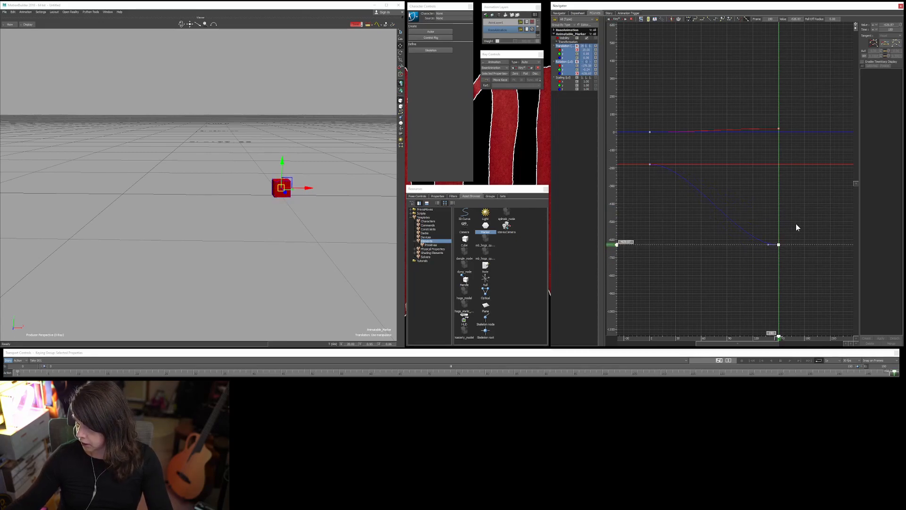
click(753, 207)
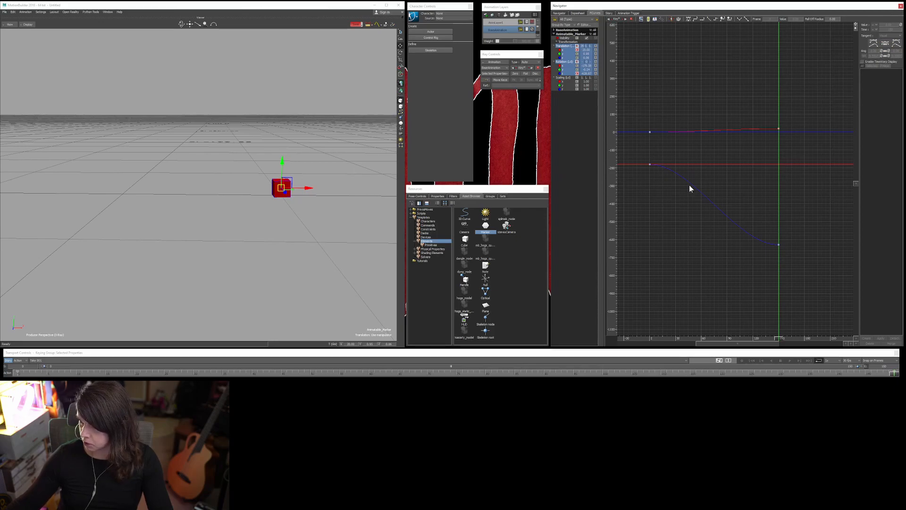
- Try shifting the cube again as seen from above, undo it, and view the cube from a low angle
ctrl+shift+drag(272, 182, 330, 234)
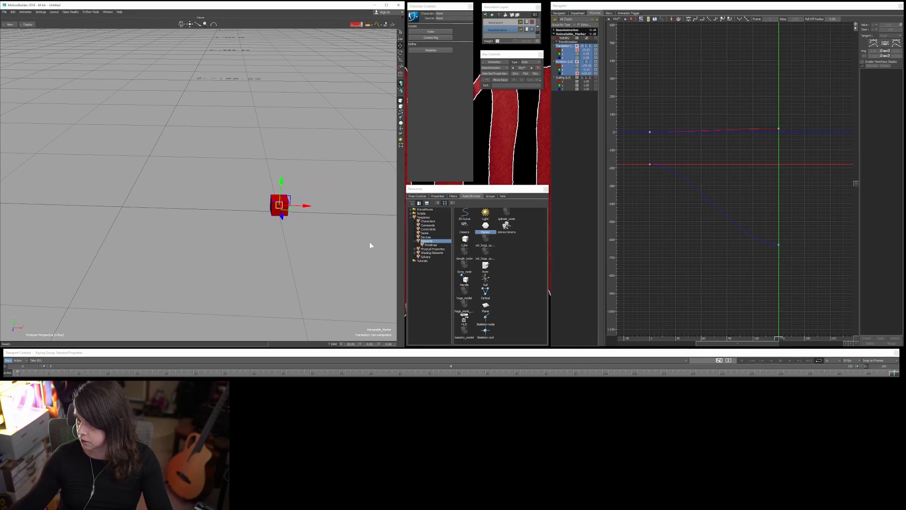
mouse_move(279, 205)
mouse_down()
mouse_move(289, 196)
mouse_move(268, 214)
mouse_move(274, 205)
mouse_up()
key(ctrl+z)
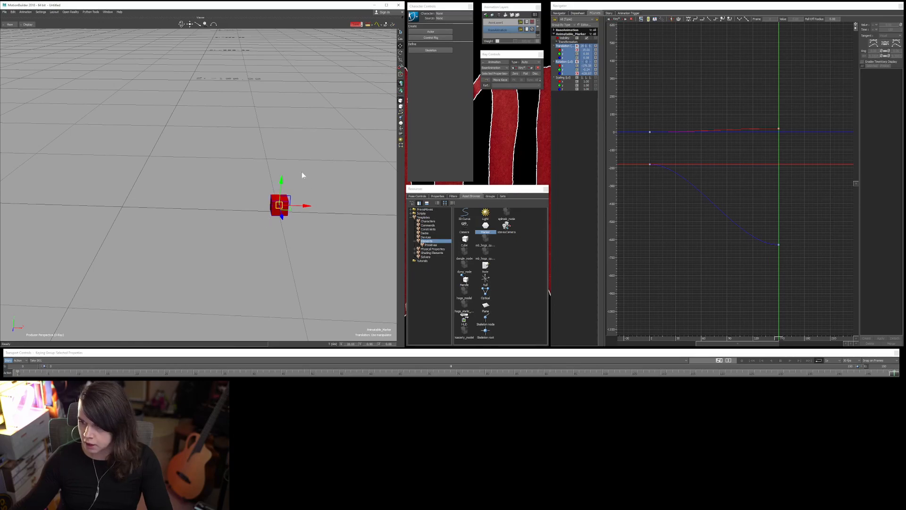
ctrl+shift+drag(339, 251, 302, 224)
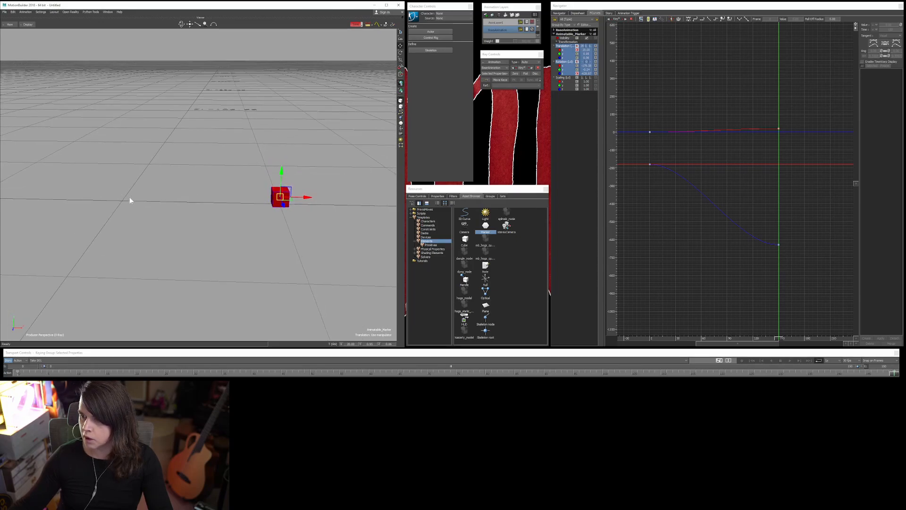
ctrl+shift+drag(212, 165, 143, 188)
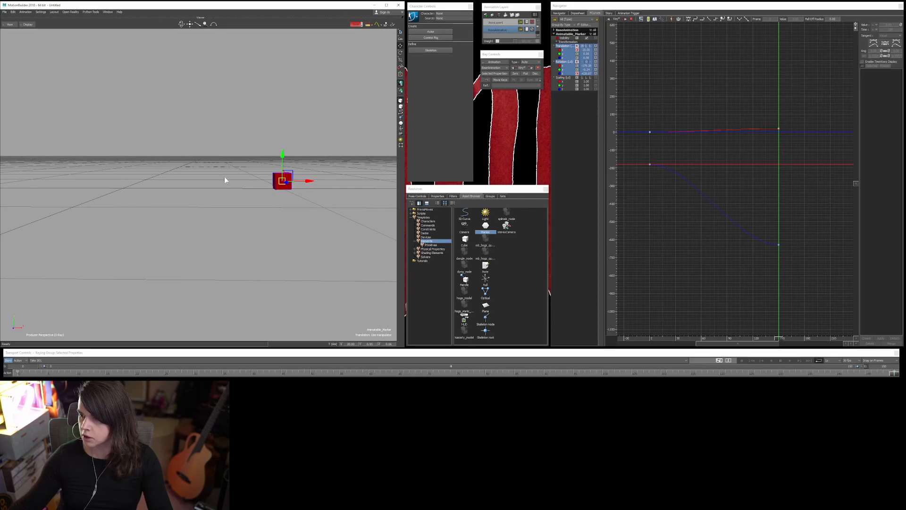
- Deselect the cube and add a Plane primitive to the scene
click(242, 213)
mouse_move(242, 213)
shift+mouse_down()
mouse_move(252, 232)
mouse_move(288, 223)
shift+mouse_up()
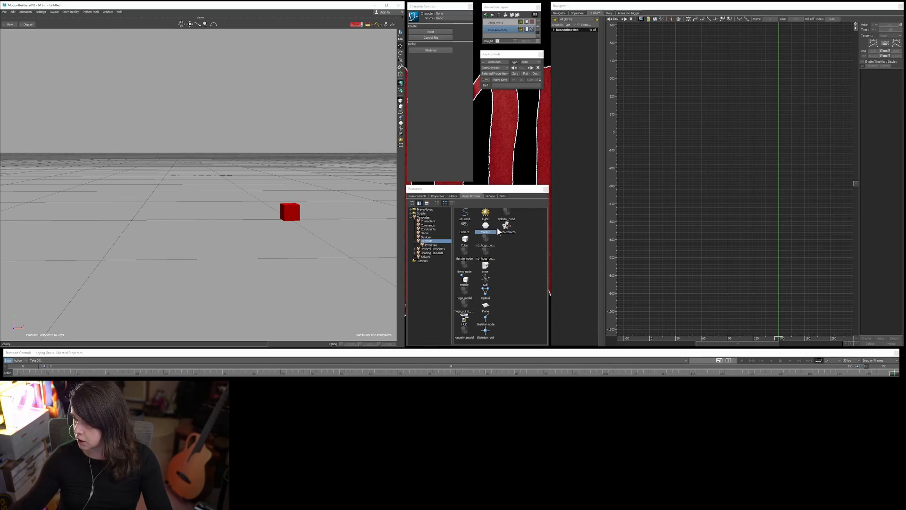
click(430, 245)
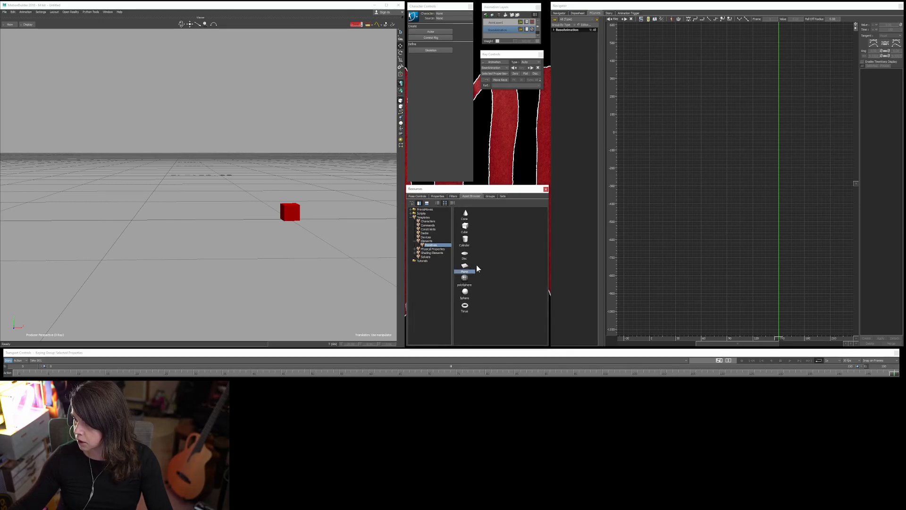
drag(465, 267, 241, 277)
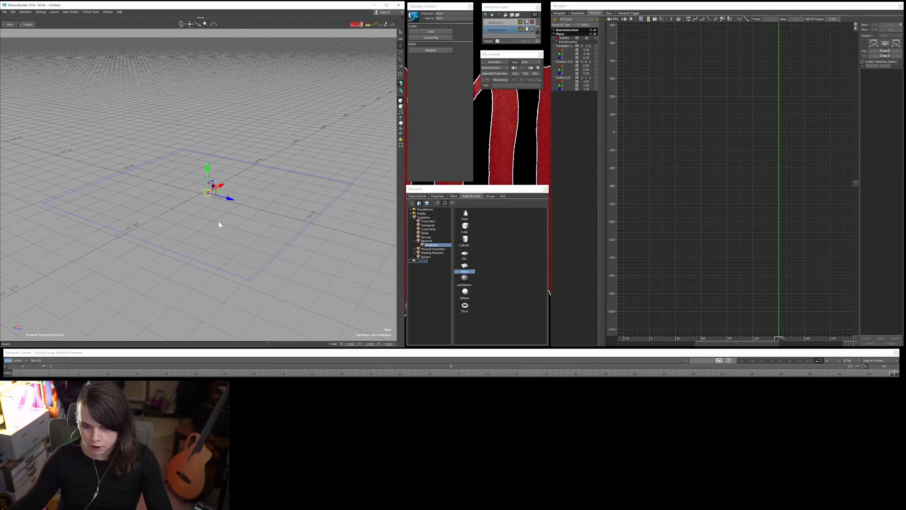
- Scale the plane down uniformly until its size suits the cube's travel path
key(s)
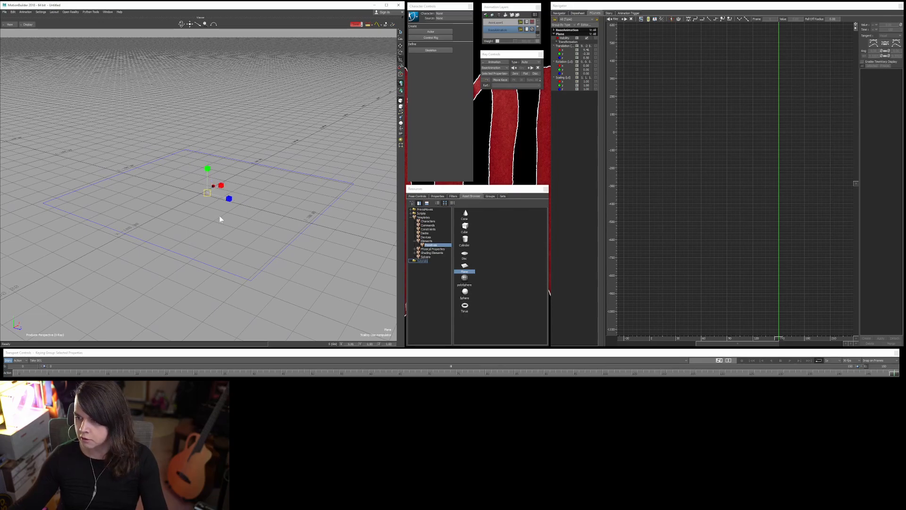
ctrl+shift+drag(243, 248, 216, 247)
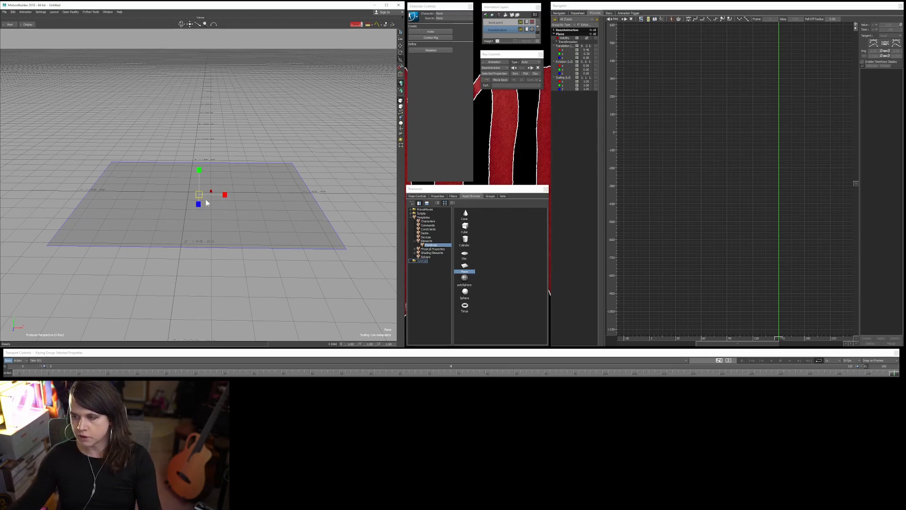
mouse_move(200, 193)
mouse_down()
mouse_move(173, 195)
mouse_move(206, 190)
mouse_move(182, 208)
mouse_move(188, 168)
mouse_move(194, 194)
mouse_move(218, 196)
mouse_move(197, 198)
mouse_up()
key(r)
key(ctrl+z)
key(s)
drag(194, 198, 84, 206)
mouse_move(89, 206)
ctrl+shift+mouse_down()
mouse_move(217, 218)
mouse_move(232, 230)
mouse_move(288, 225)
mouse_move(370, 264)
mouse_move(349, 269)
ctrl+shift+mouse_up()
- Rotate the plane about its Z axis so it slopes upward along the cube's travel direction
key(r)
ctrl+shift+drag(302, 241, 290, 226)
drag(209, 200, 210, 194)
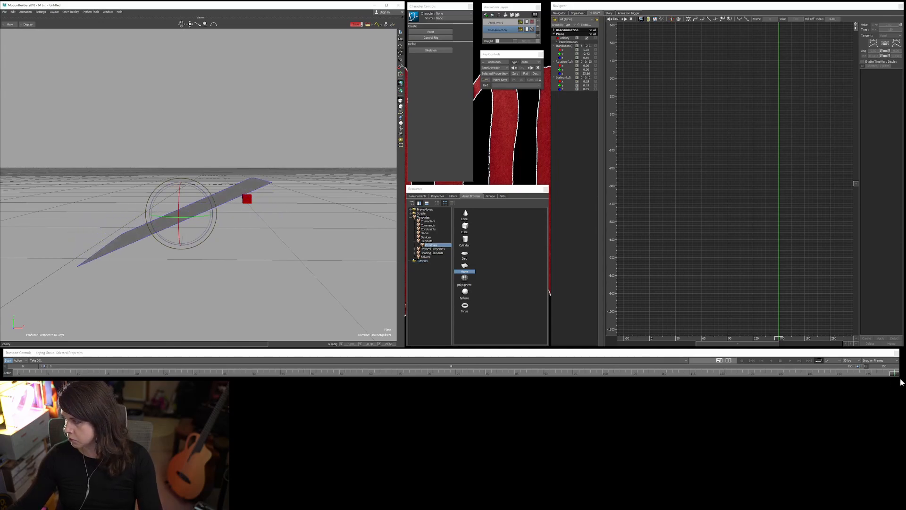
- At the first frame, move the sloped plane so its lower edge meets the cube's starting position
key(Home)
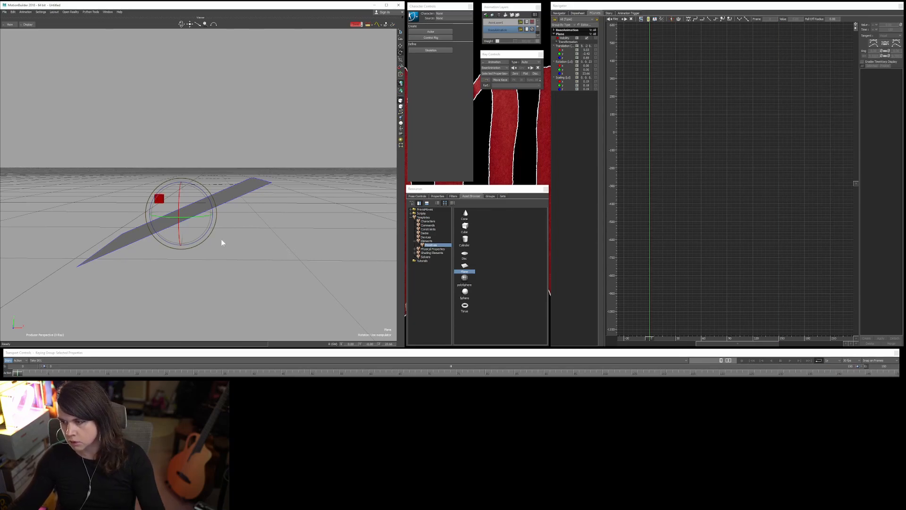
ctrl+shift+drag(221, 239, 221, 274)
key(t)
drag(190, 209, 207, 232)
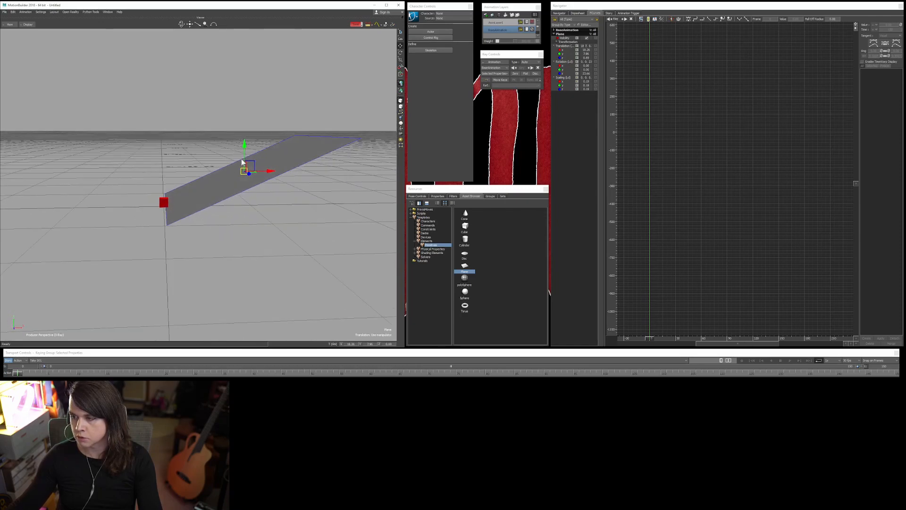
ctrl+shift+drag(256, 260, 252, 151)
ctrl+shift+drag(221, 243, 240, 256)
- Play the animation and examine from several angles how the cube travels relative to the sloped plane
click(224, 264)
key(ctrl+space)
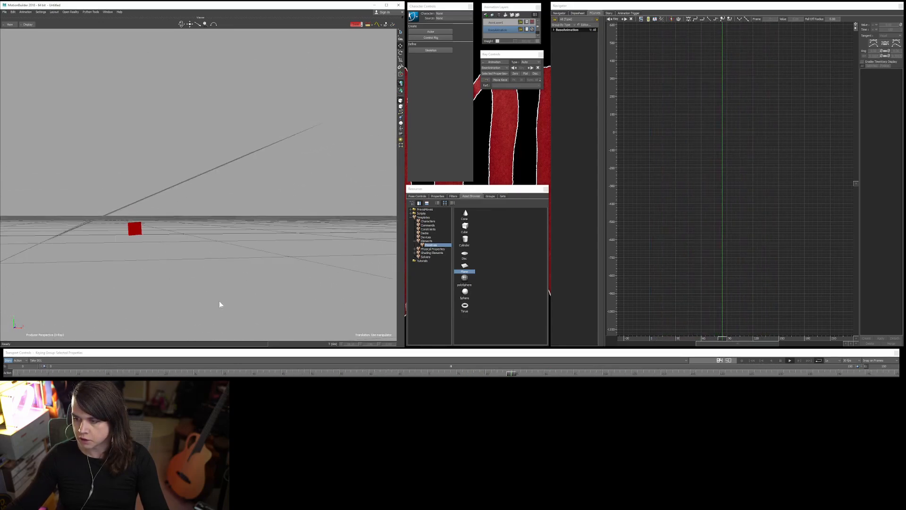
click(168, 231)
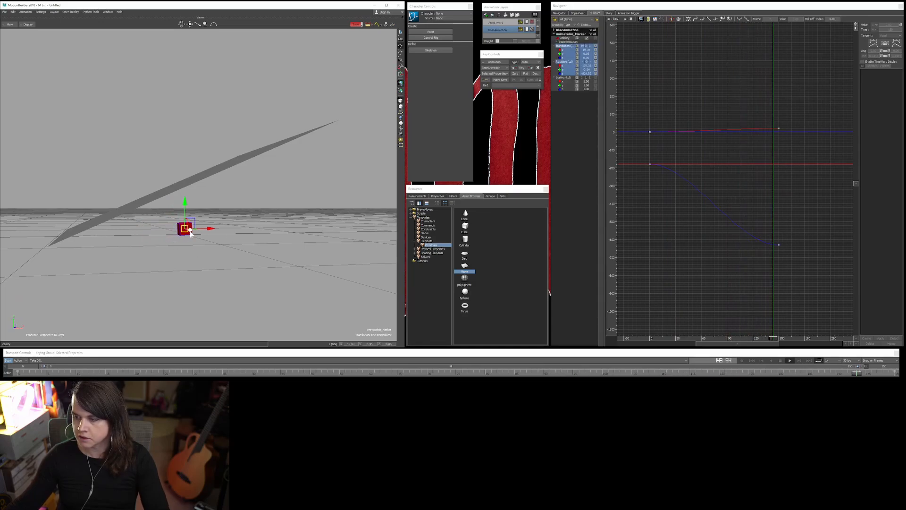
click(138, 198)
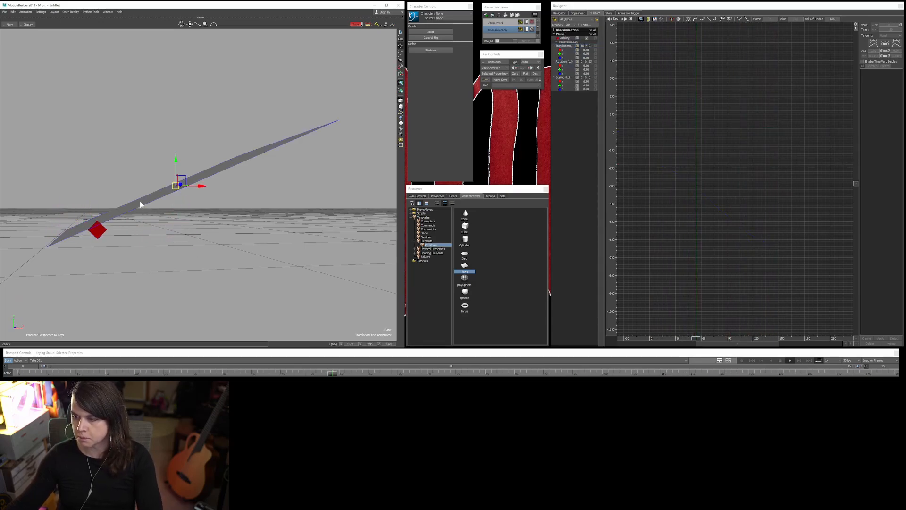
ctrl+shift+drag(171, 236, 156, 266)
click(123, 269)
ctrl+shift+drag(254, 268, 315, 281)
ctrl+shift+drag(135, 231, 237, 259)
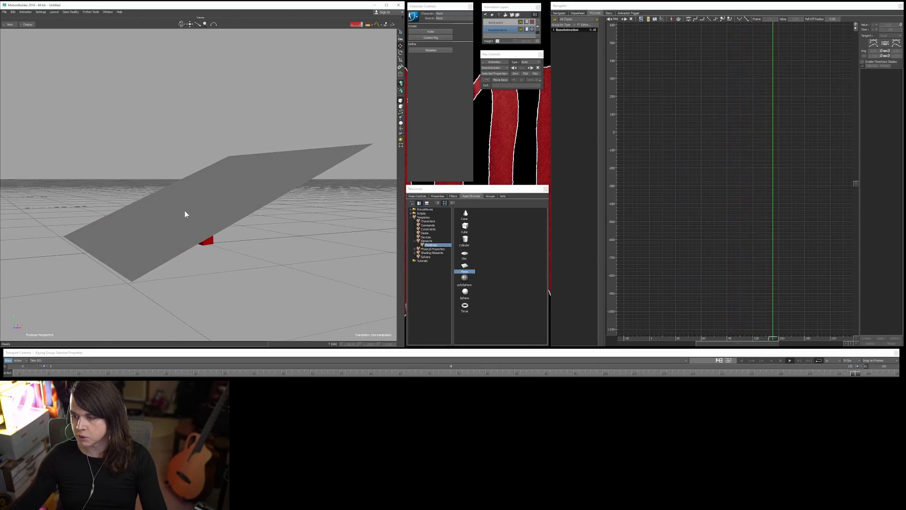
mouse_move(251, 281)
ctrl+shift+mouse_down()
mouse_move(233, 277)
mouse_move(244, 295)
ctrl+shift+mouse_up()
- Fine-tune the sloped plane's height against the cube at the first frame, then deselect the plane
click(202, 245)
drag(234, 193, 234, 199)
ctrl+shift+drag(254, 276, 162, 287)
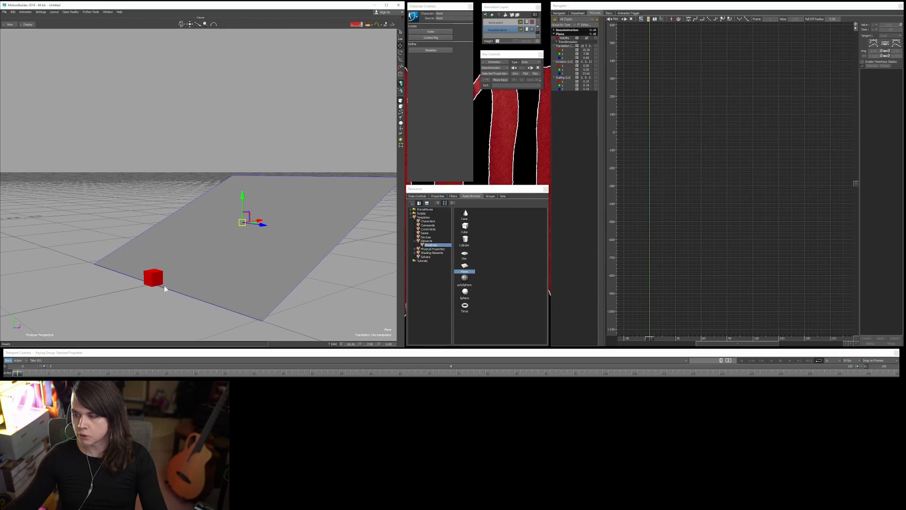
ctrl+shift+drag(313, 319, 297, 324)
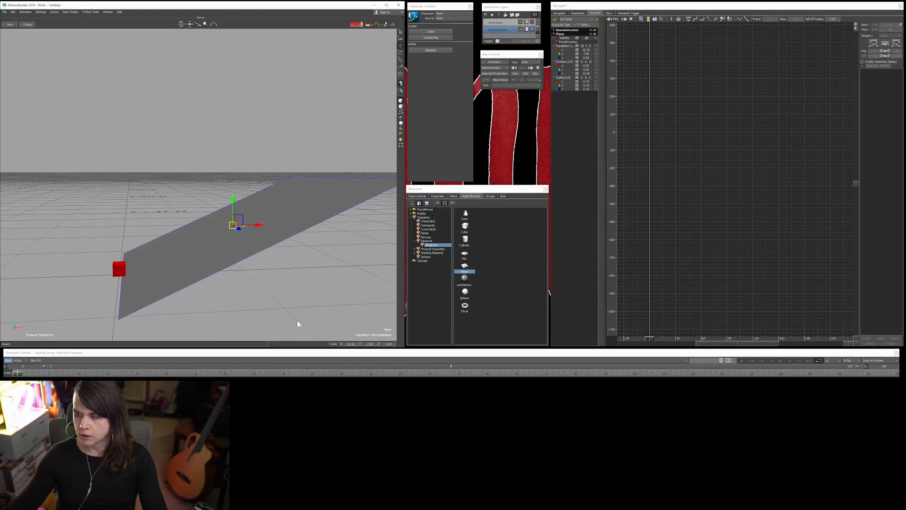
click(297, 323)
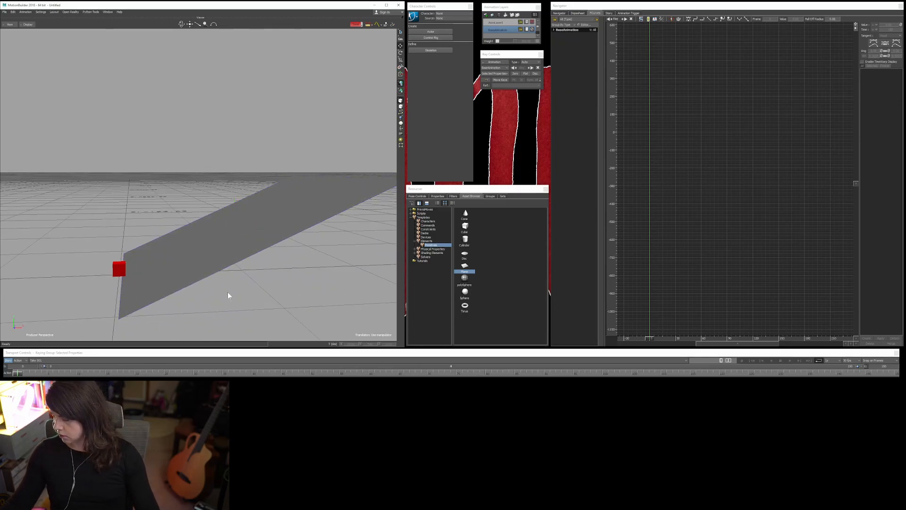
- Select the cube and, at the last keyed frame, raise it vertically onto the sloped plane's surface
click(118, 273)
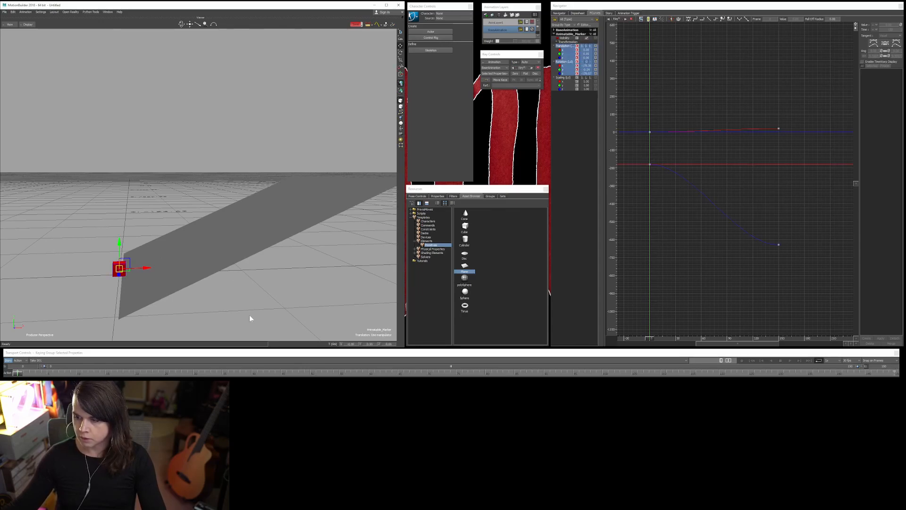
ctrl+shift+drag(248, 313, 249, 317)
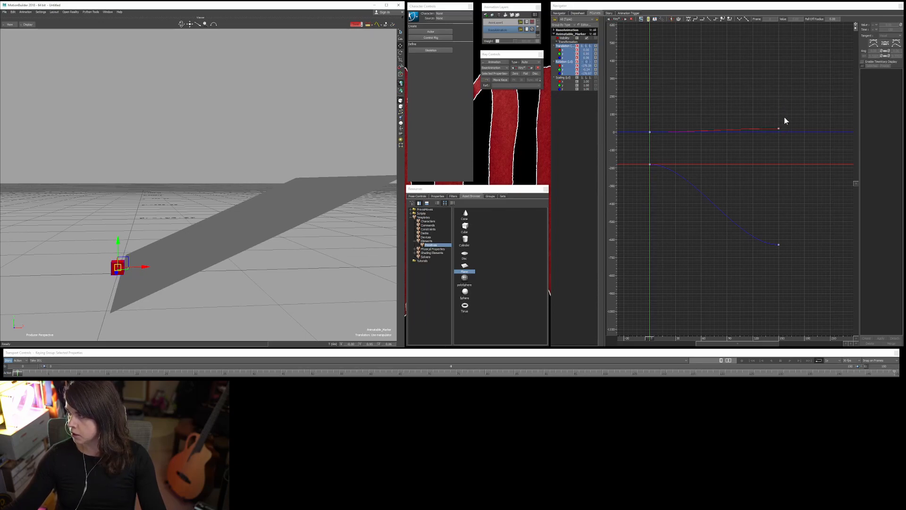
double_click(780, 90)
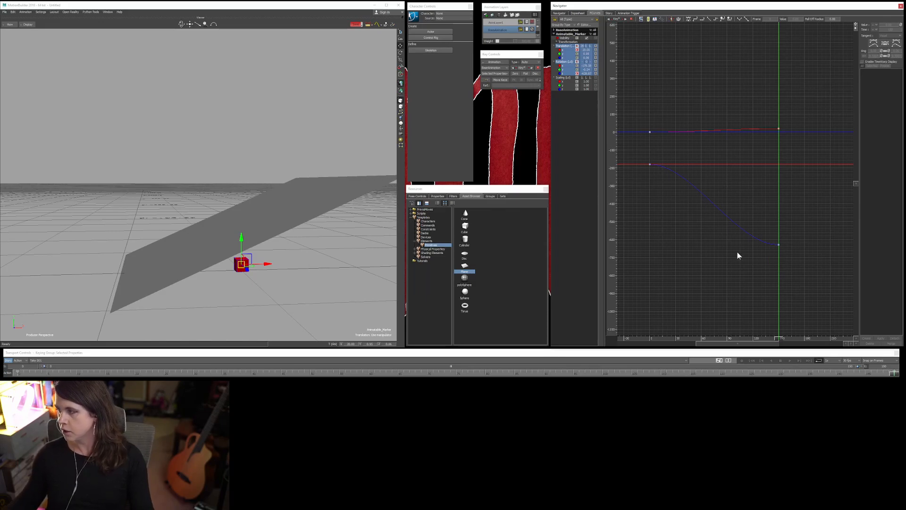
ctrl+shift+drag(318, 271, 316, 285)
mouse_move(267, 255)
ctrl+shift+mouse_down()
mouse_move(308, 251)
mouse_move(238, 243)
mouse_move(253, 258)
ctrl+shift+mouse_up()
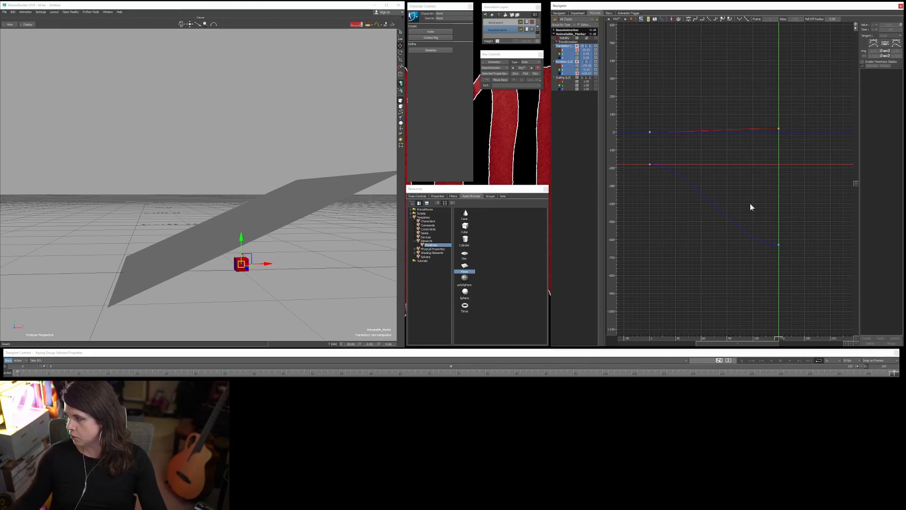
mouse_move(782, 337)
mouse_down()
mouse_move(695, 331)
mouse_move(778, 322)
mouse_up()
mouse_move(238, 259)
ctrl+shift+mouse_down()
mouse_move(245, 242)
mouse_move(233, 185)
ctrl+shift+mouse_up()
ctrl+shift+drag(288, 258, 318, 275)
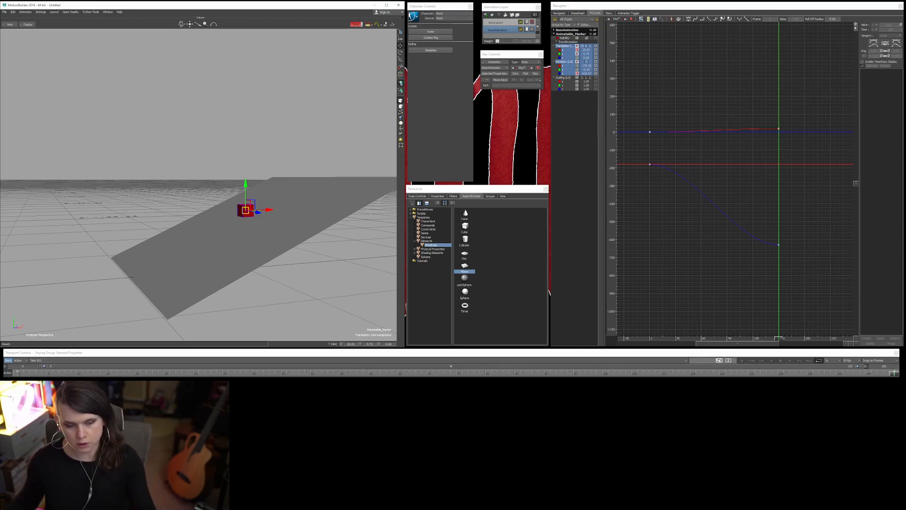
- Check the cube's height against the plane from the side and key its translation and rotation at the last frame
ctrl+shift+drag(299, 296, 311, 293)
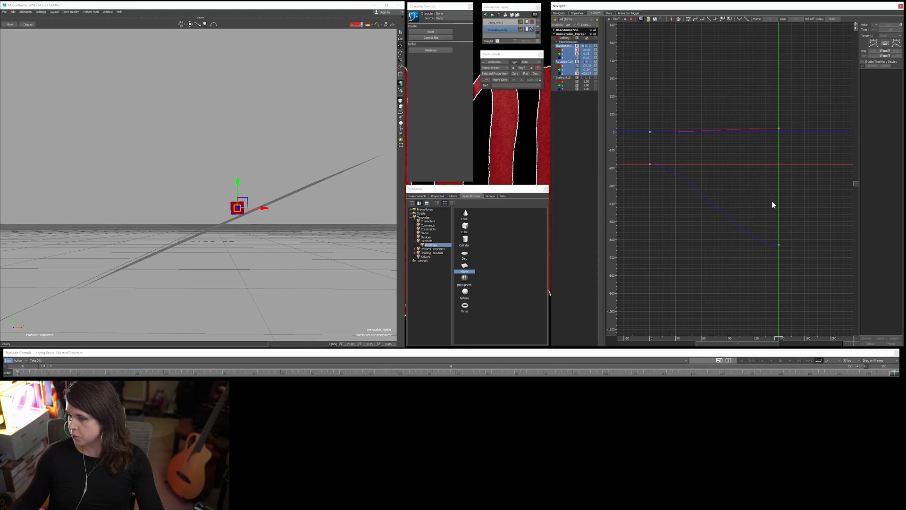
ctrl+shift+drag(772, 201, 762, 199)
mouse_move(638, 169)
ctrl+shift+mouse_down()
mouse_move(738, 169)
mouse_move(733, 188)
mouse_move(742, 189)
mouse_move(695, 195)
ctrl+shift+mouse_up()
key(ctrl+Home)
key(ctrl+space)
ctrl+shift+drag(280, 235, 286, 237)
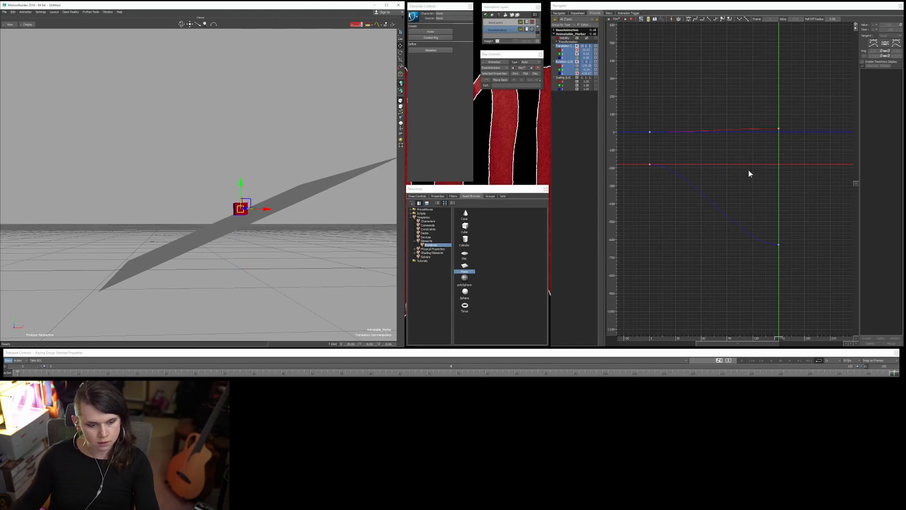
key(k)
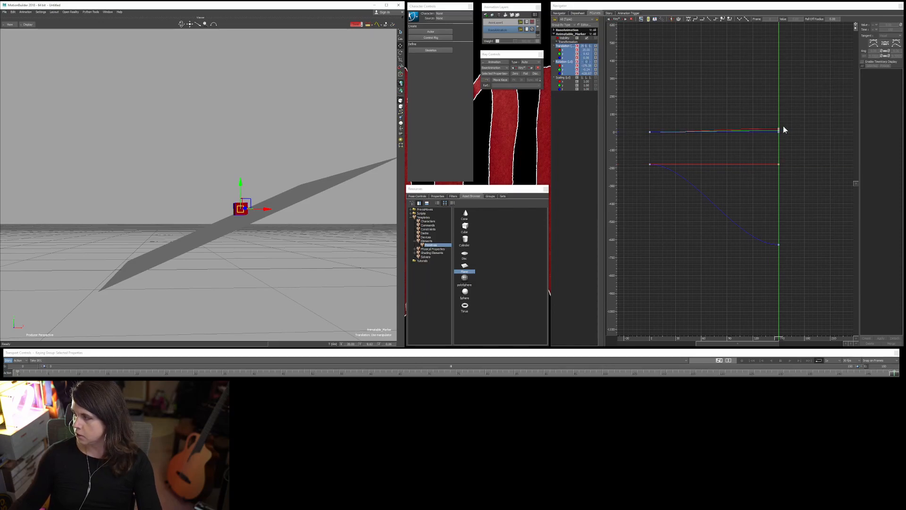
- Examine the cube's Translation curves up close and play back its climb along the plane from several angles
mouse_move(781, 124)
ctrl+mouse_down()
mouse_move(758, 82)
mouse_move(787, 118)
mouse_move(781, 69)
mouse_move(823, 65)
ctrl+mouse_up()
ctrl+drag(806, 133, 821, 90)
ctrl+drag(794, 150, 805, 104)
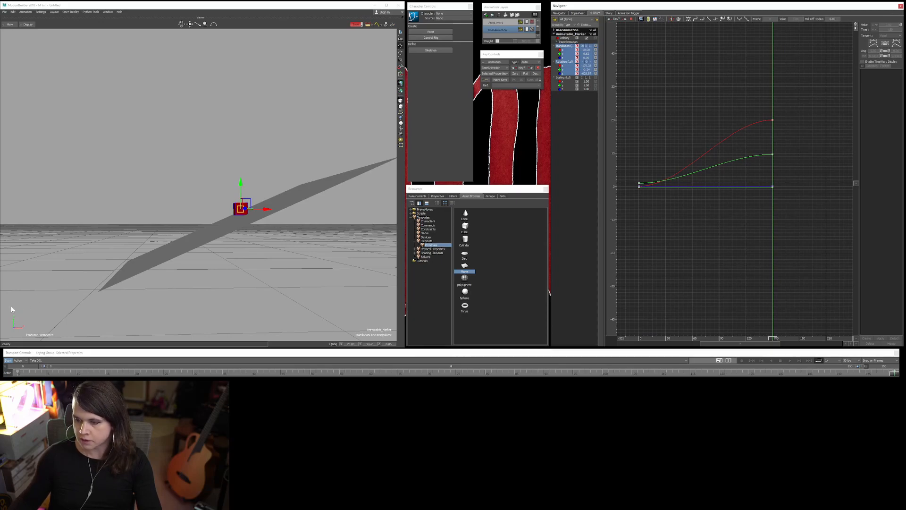
key(space)
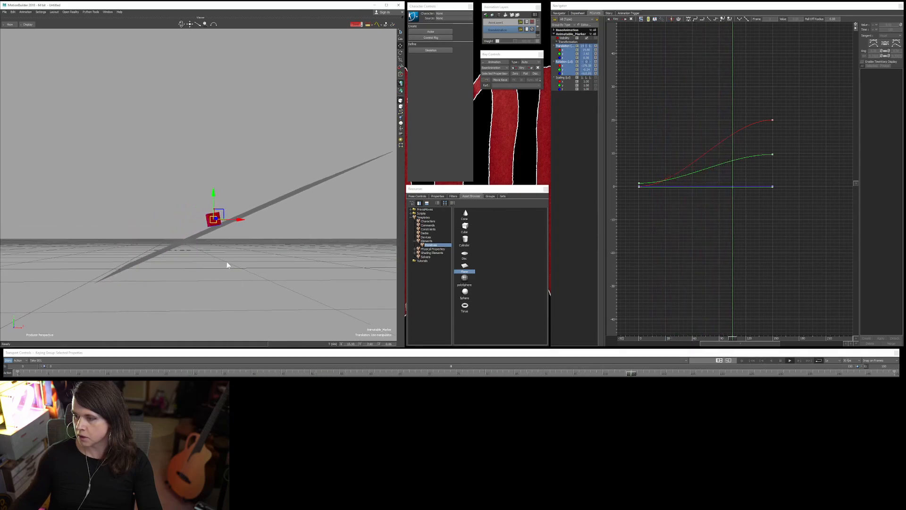
ctrl+shift+drag(224, 264, 318, 269)
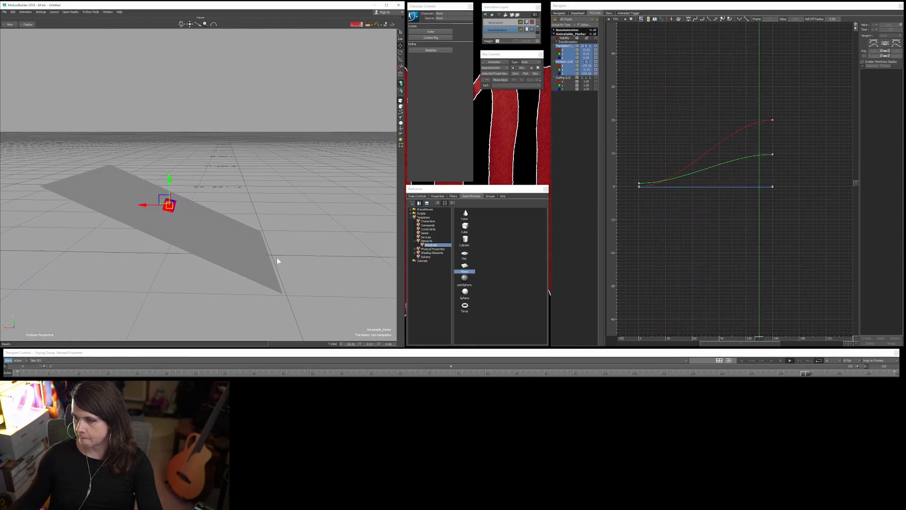
ctrl+shift+drag(346, 245, 149, 261)
ctrl+shift+drag(245, 266, 172, 259)
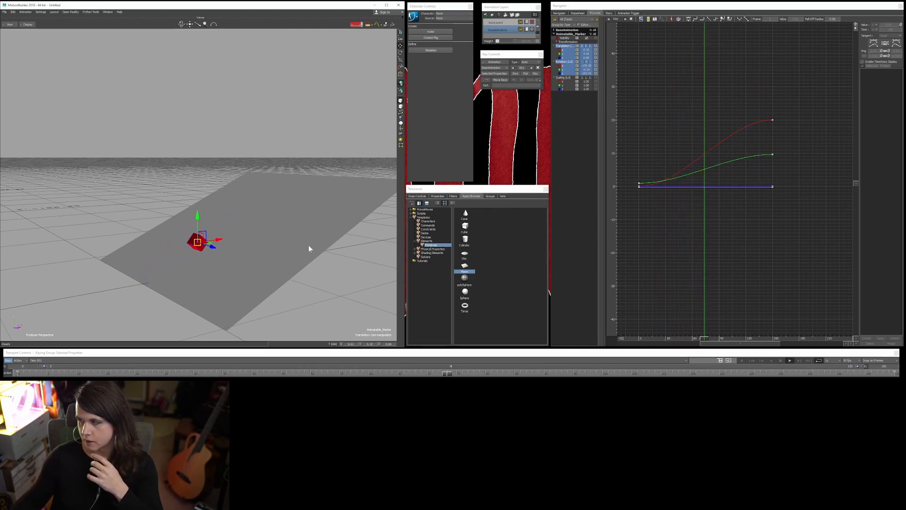
click(312, 272)
mouse_move(326, 279)
ctrl+shift+mouse_down()
mouse_move(293, 266)
mouse_move(256, 276)
mouse_move(231, 261)
mouse_move(269, 265)
mouse_move(204, 277)
mouse_move(301, 276)
ctrl+shift+mouse_up()
- Return to the first frame, deselect the cube, and examine its starting position beside the plane from several angles
click(142, 249)
key(ctrl+space)
click(244, 265)
click(136, 247)
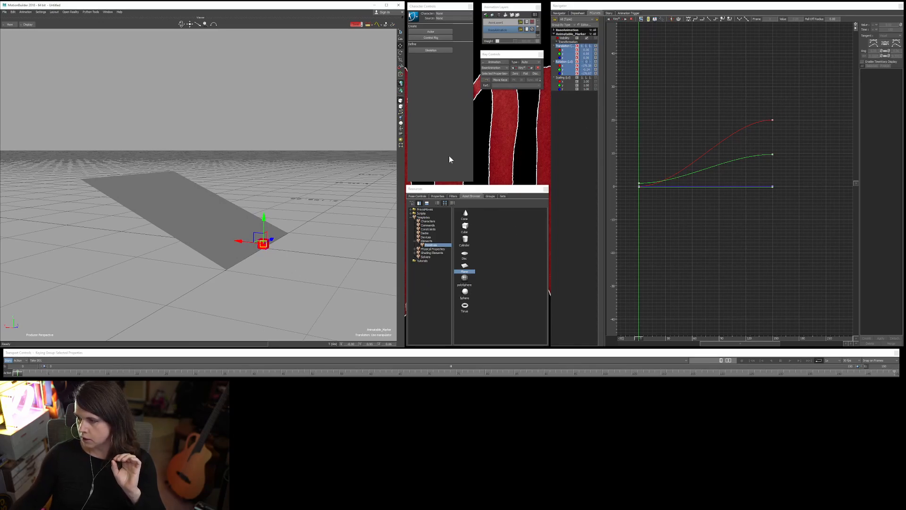
click(330, 229)
mouse_move(330, 229)
ctrl+shift+mouse_down()
mouse_move(324, 257)
mouse_move(257, 257)
mouse_move(297, 232)
ctrl+shift+mouse_up()
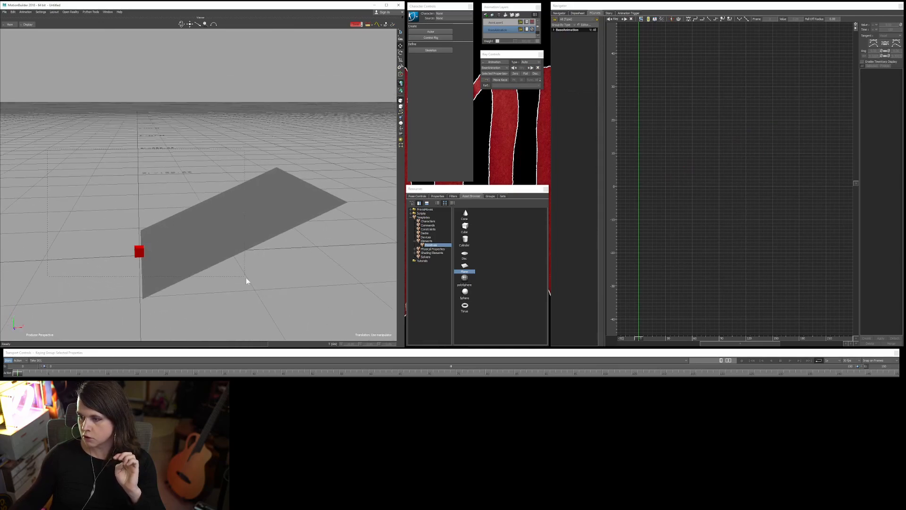
drag(297, 318, 298, 318)
click(243, 262)
ctrl+shift+drag(260, 283, 245, 273)
drag(304, 285, 120, 259)
click(315, 298)
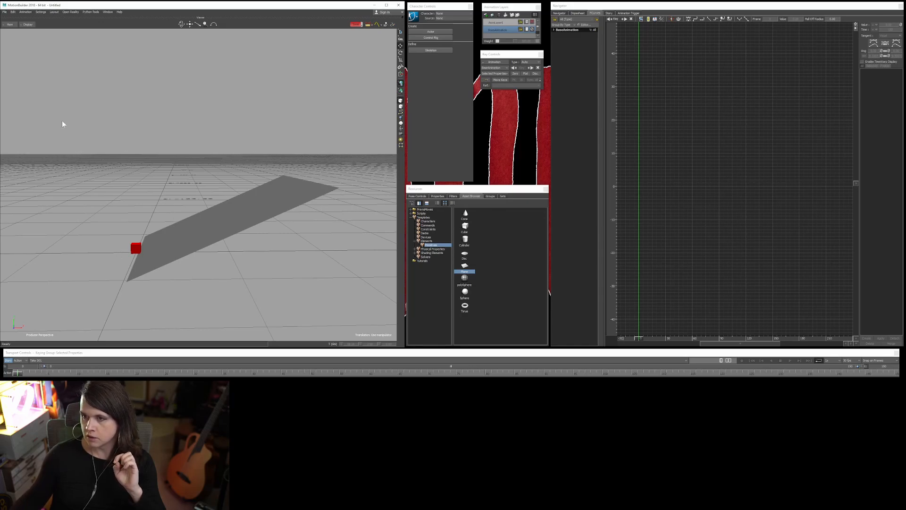
- Save the scene as a new file on the Desktop, entering keyframes as the file name
click(6, 14)
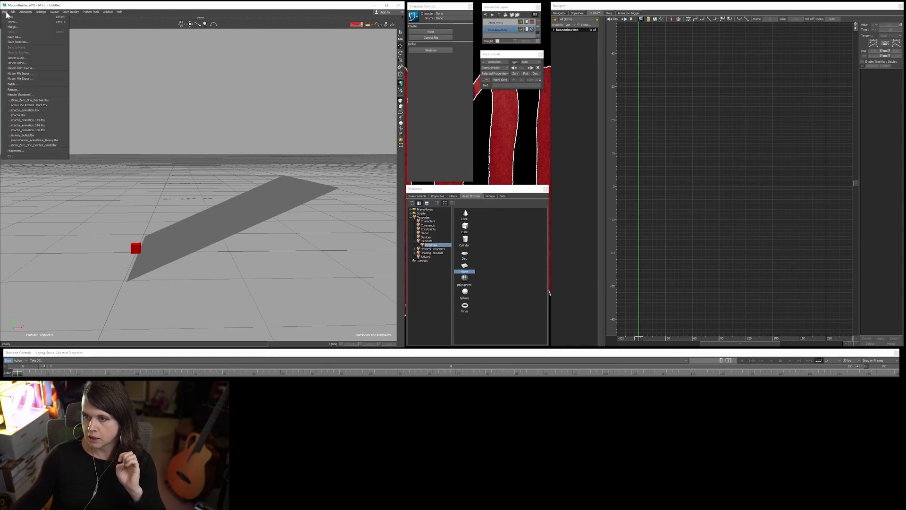
click(21, 40)
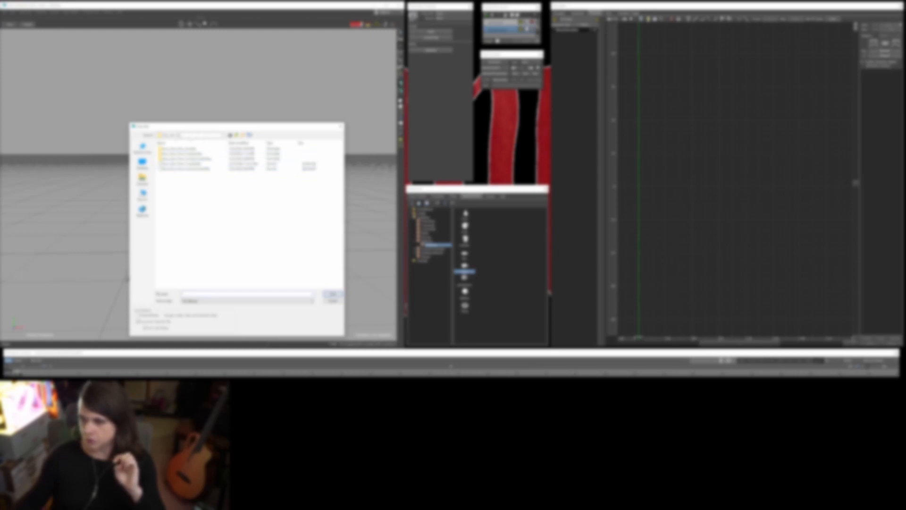
click(142, 164)
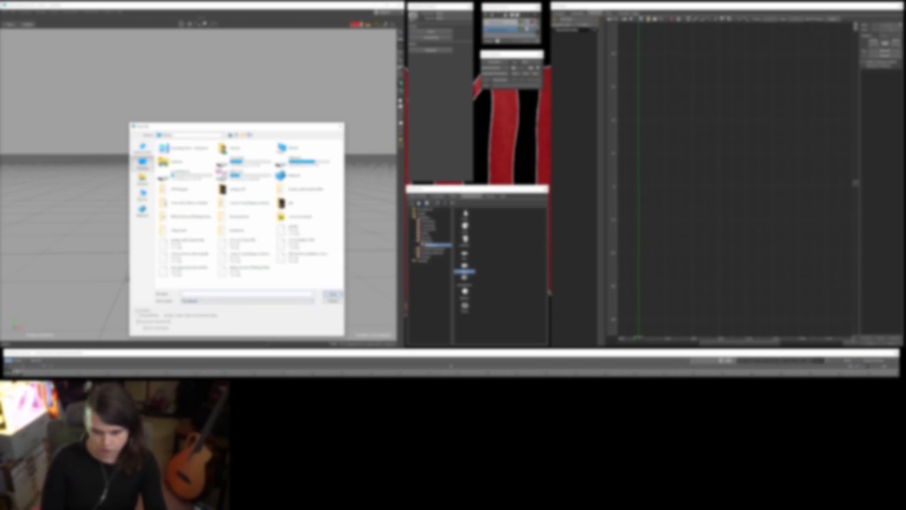
text(keyframes)
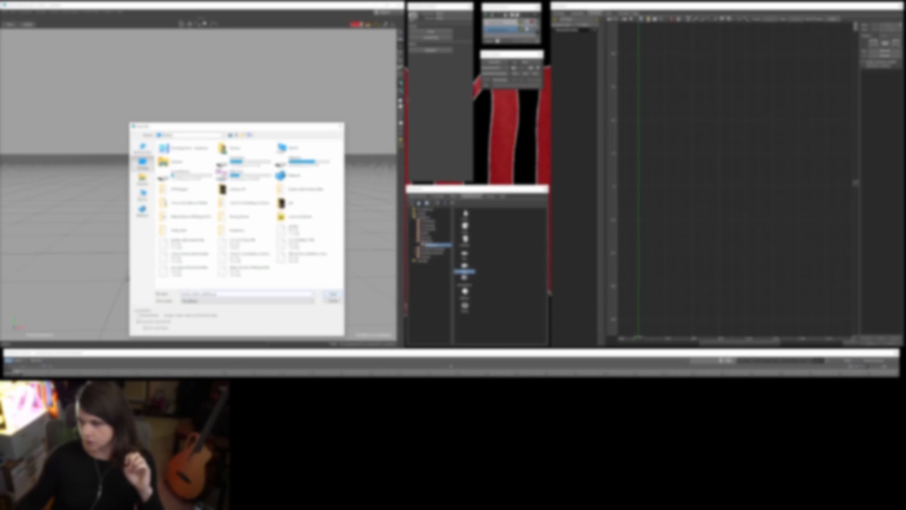
drag(190, 130, 149, 113)
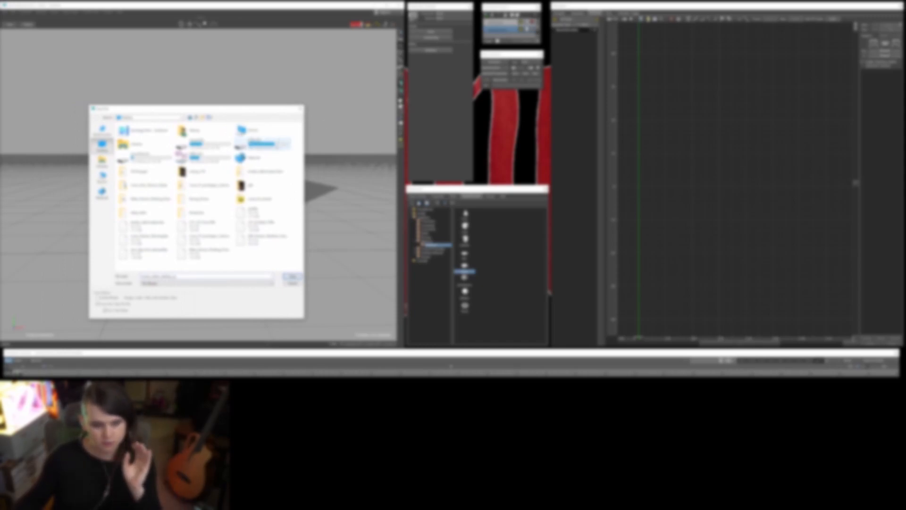
drag(198, 109, 266, 104)
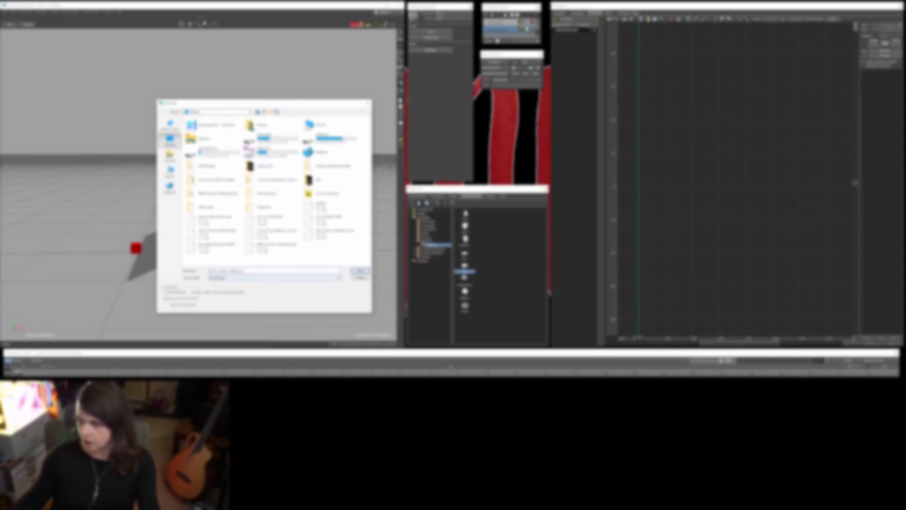
drag(245, 270, 215, 271)
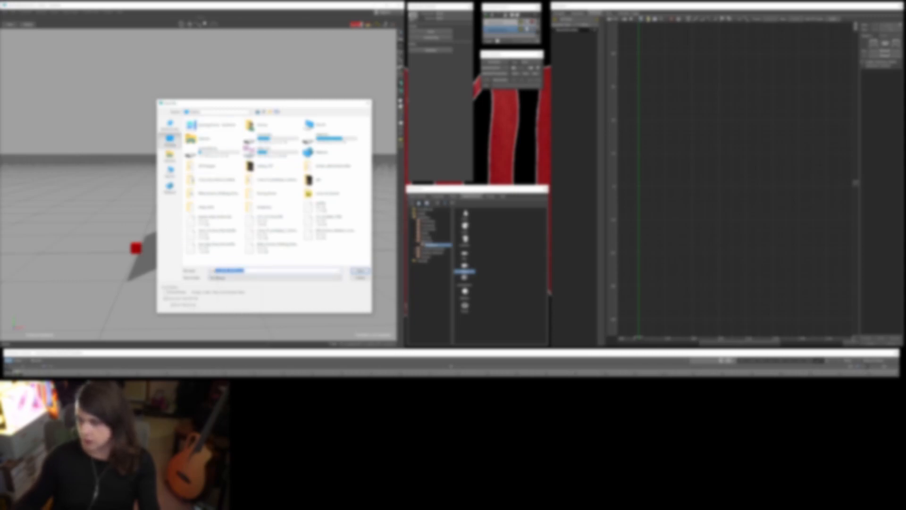